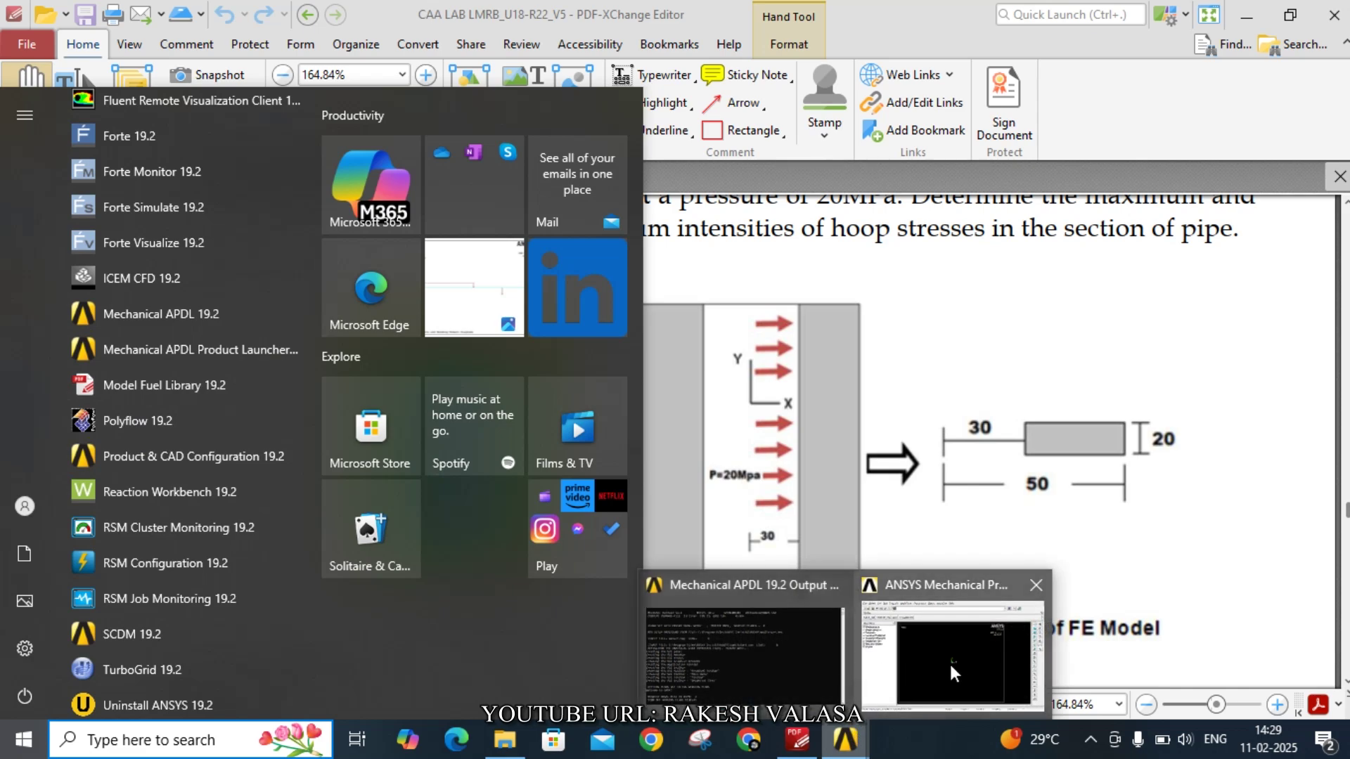
# Switch to the ANSYS Mechanical window at full size and clear the database to start new without reading the start.ans file
pyautogui.click(955, 663)
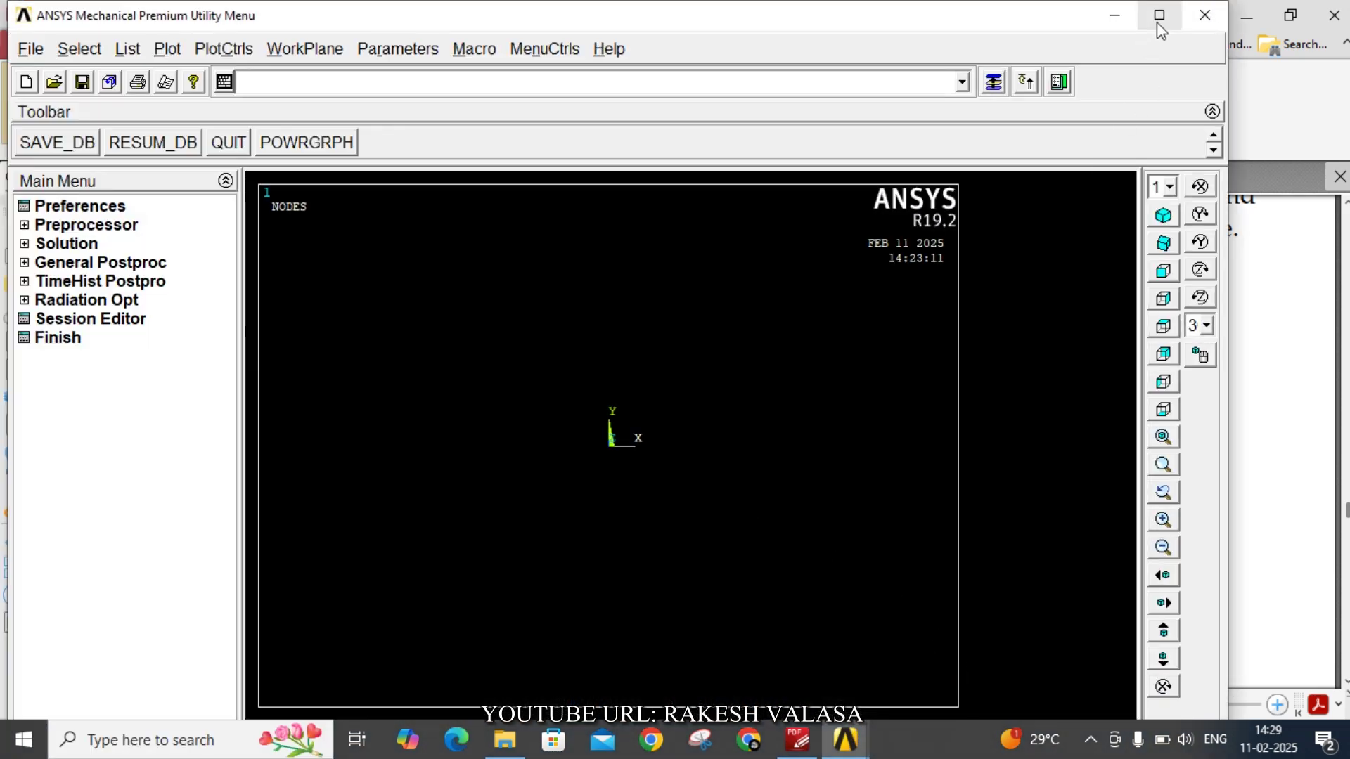
pyautogui.click(1159, 17)
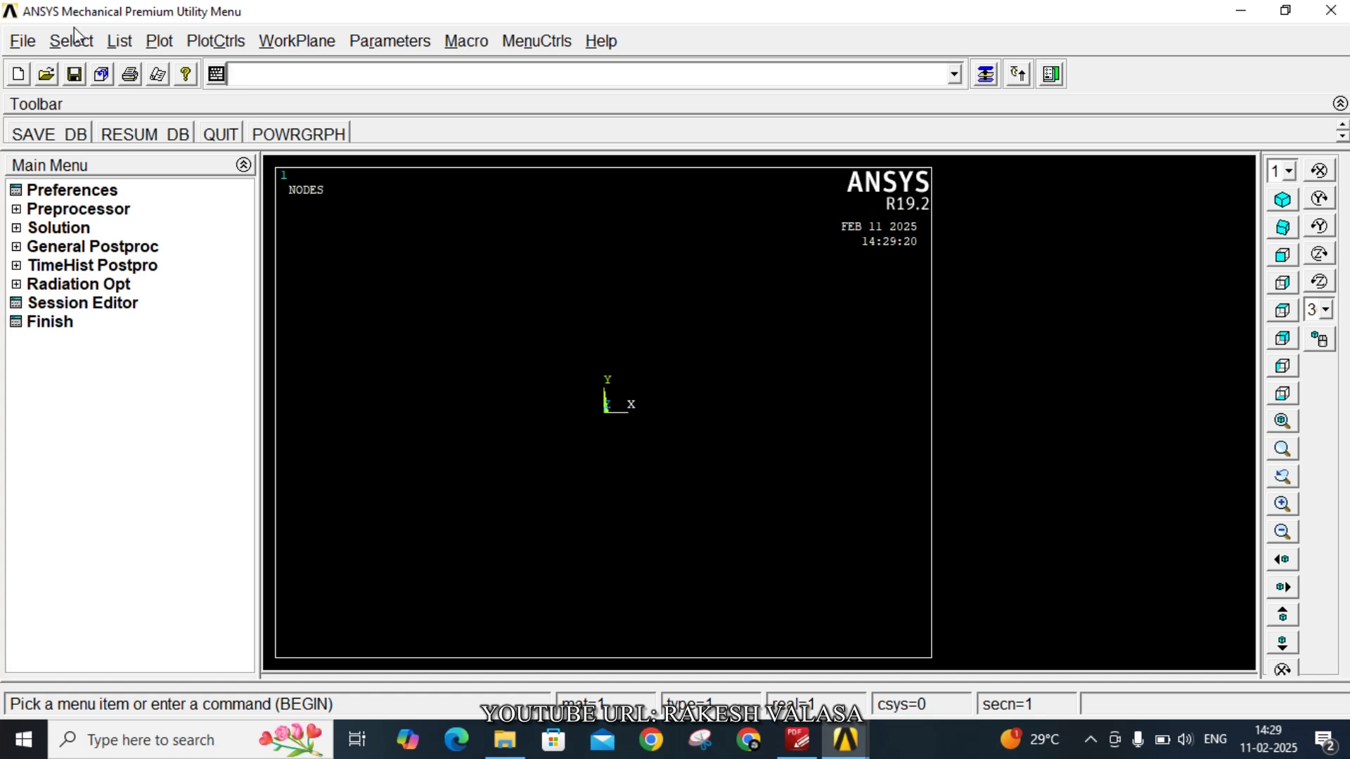
pyautogui.click(23, 43)
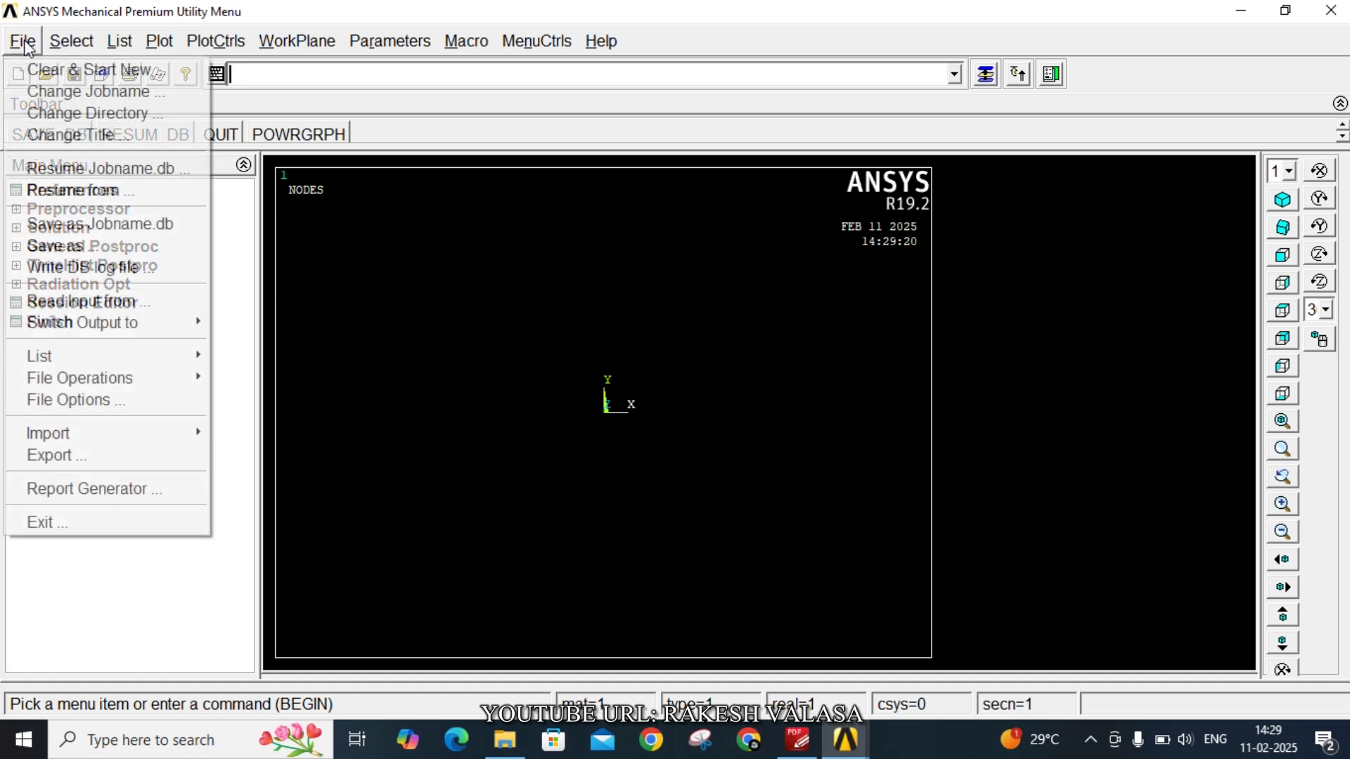
pyautogui.click(65, 75)
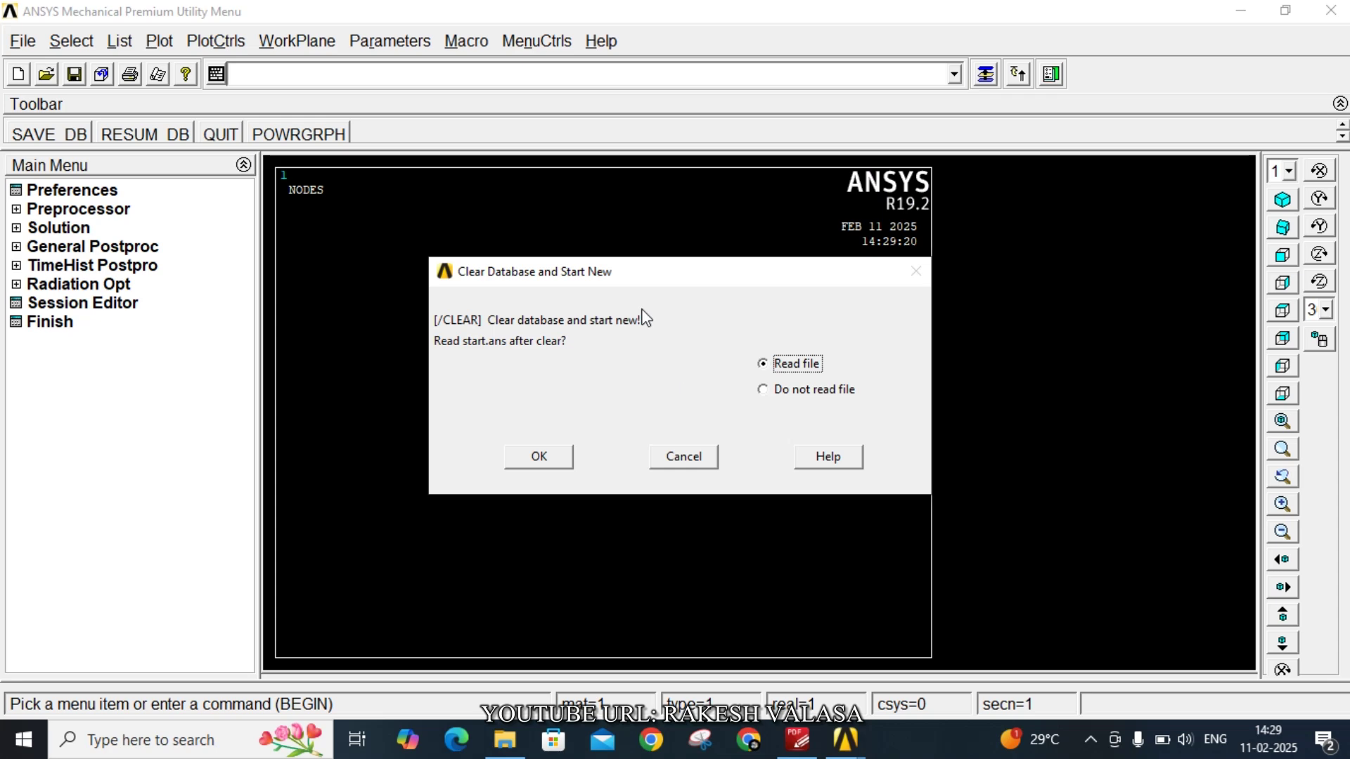
pyautogui.click(764, 390)
pyautogui.click(556, 459)
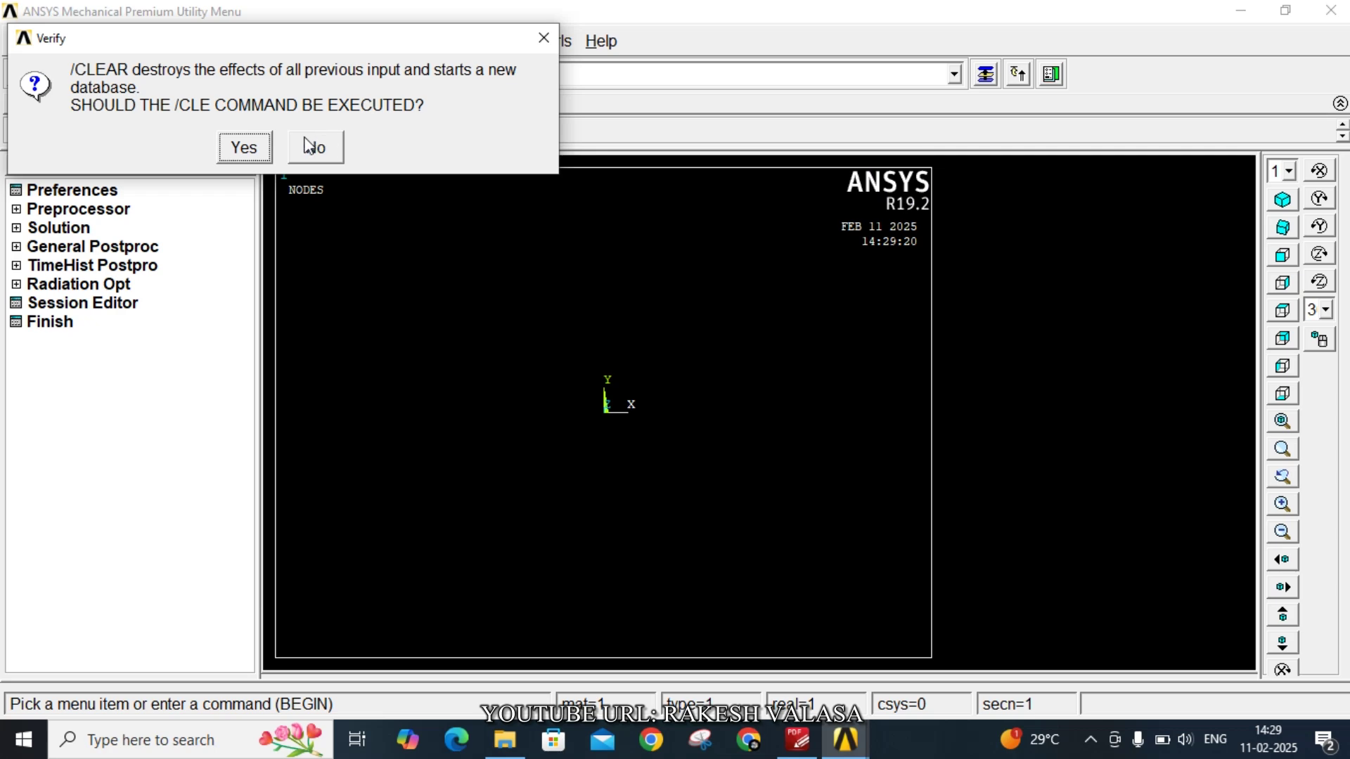
pyautogui.click(243, 148)
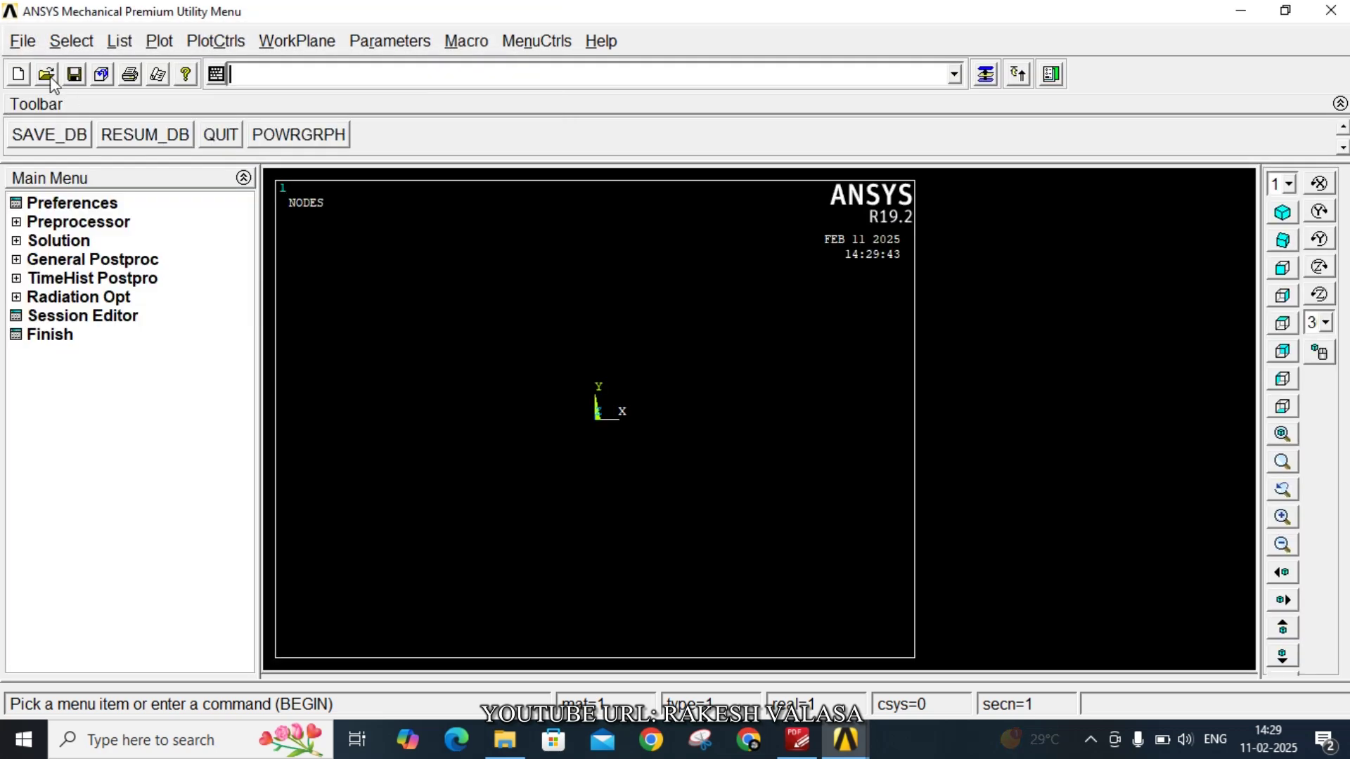
# Change the jobname to Circularpipe
pyautogui.click(23, 42)
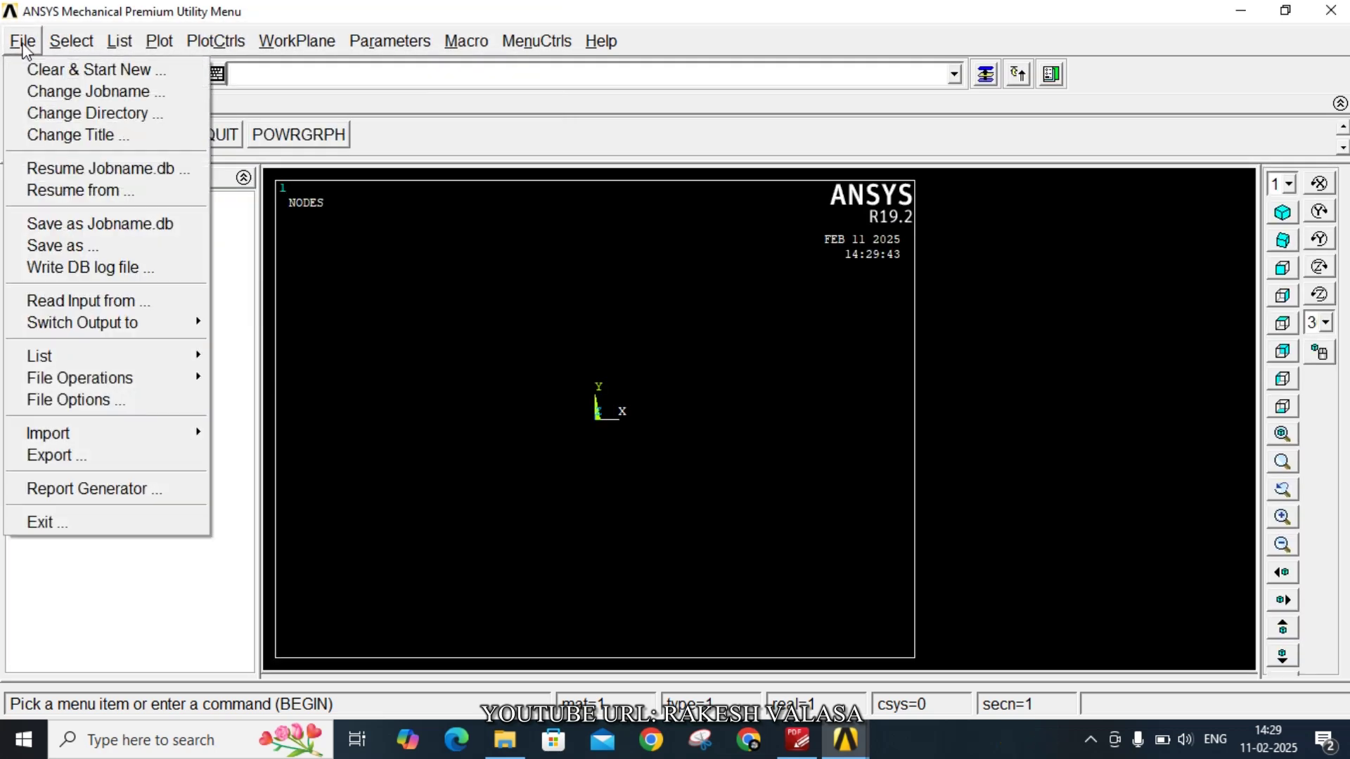
pyautogui.click(64, 93)
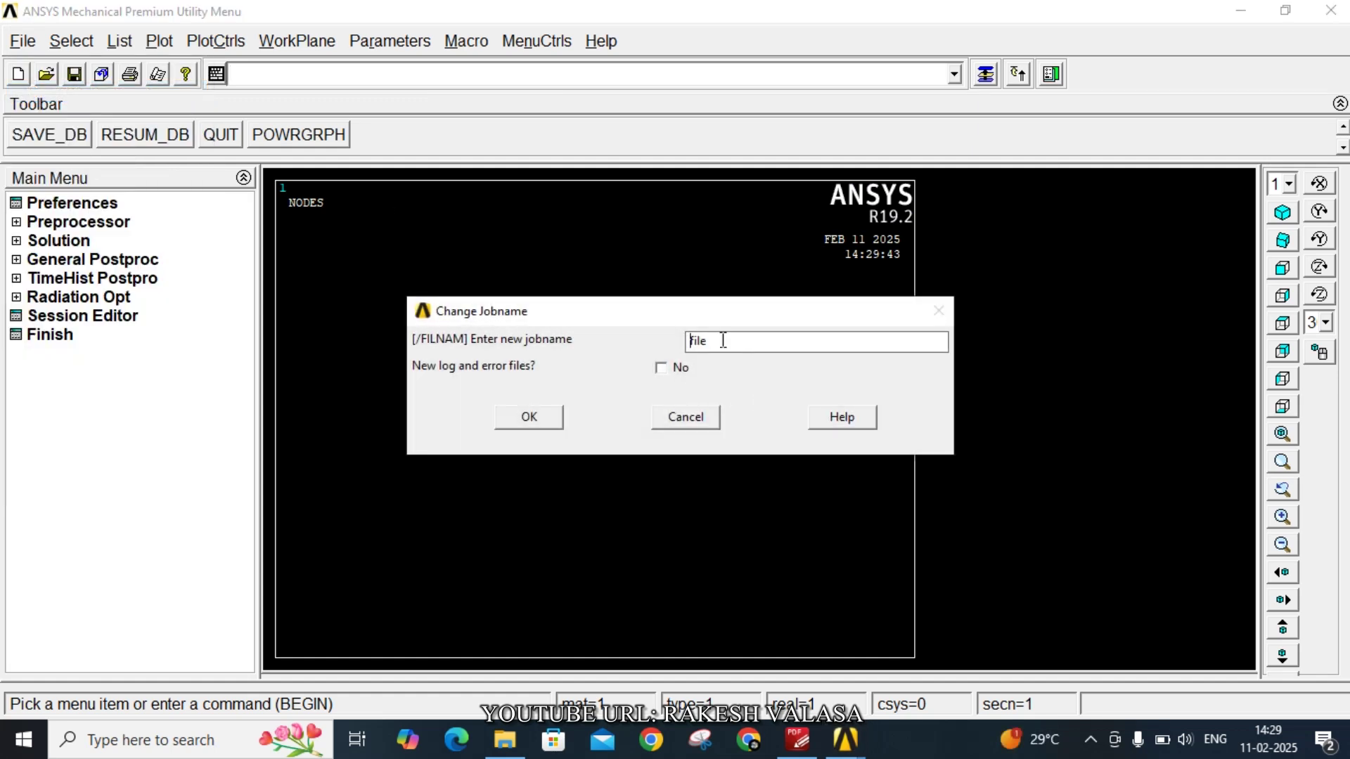
pyautogui.moveTo(720, 341); pyautogui.dragTo(663, 342)
pyautogui.write('Circular pipe')
pyautogui.click(546, 420)
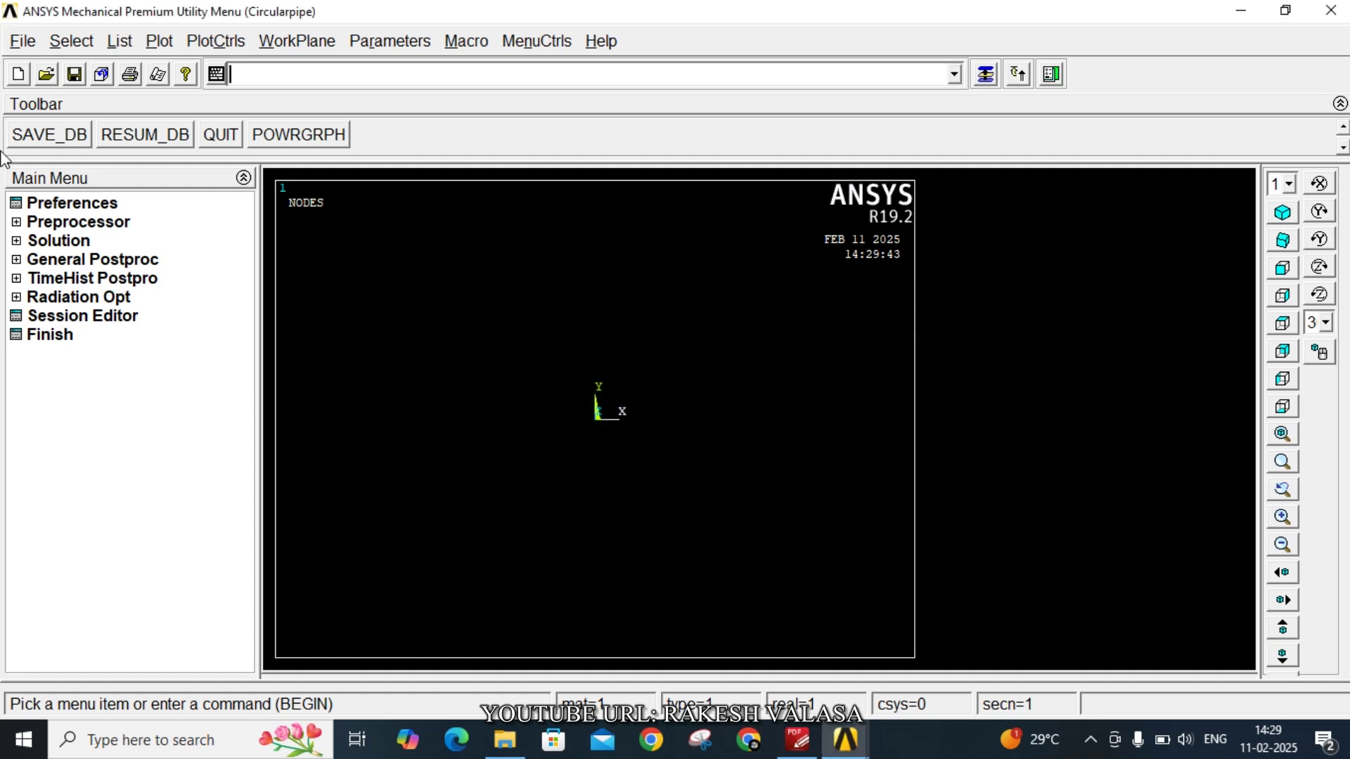
# Set the analysis title to "Static Axisymmetric Analysis"
pyautogui.click(19, 41)
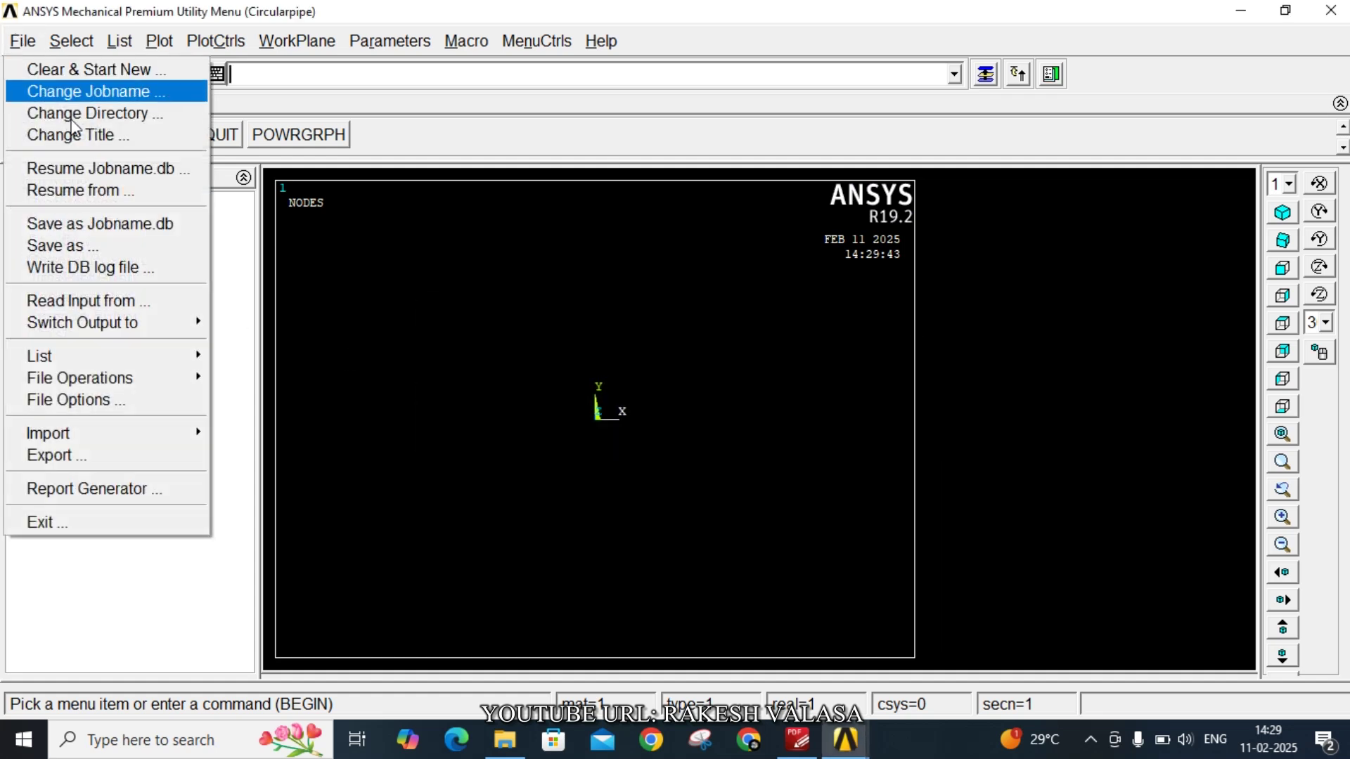
pyautogui.click(39, 134)
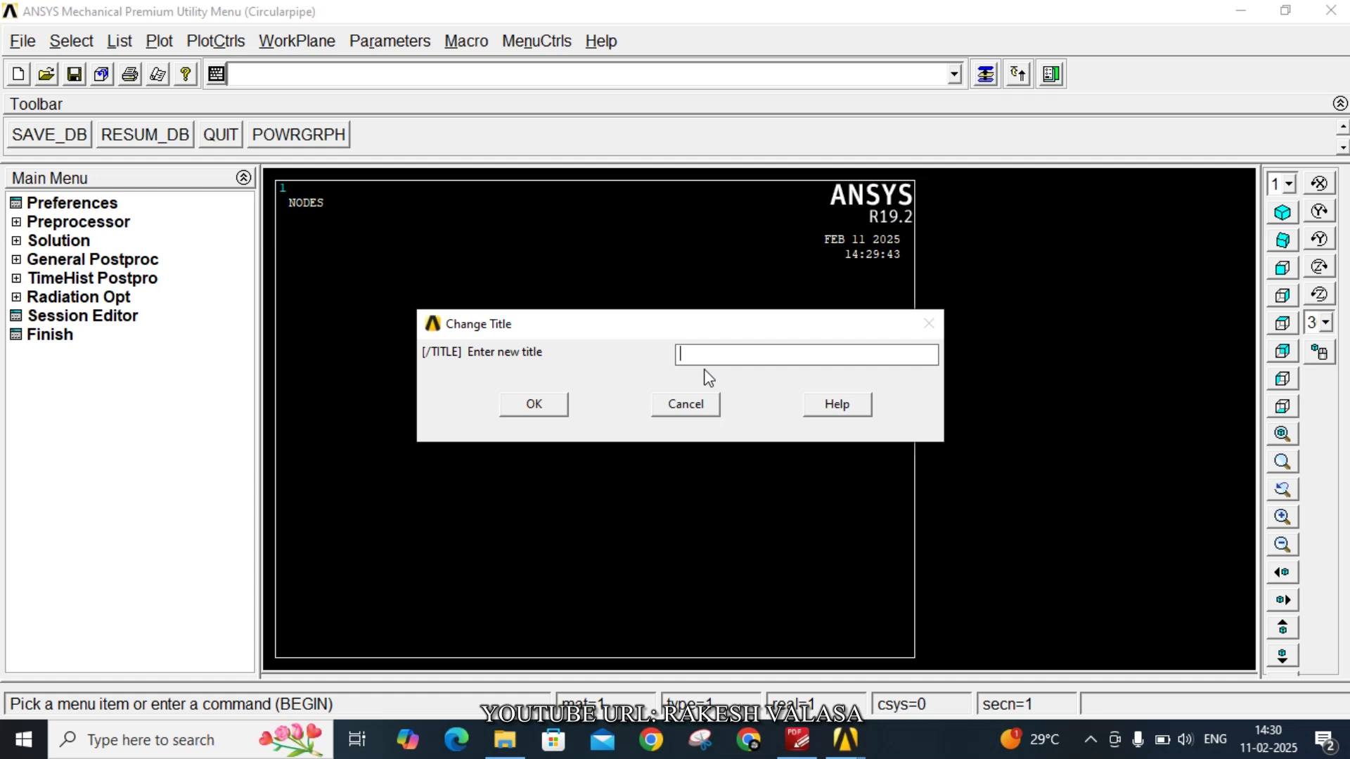
pyautogui.write('S')
pyautogui.write('tatic')
pyautogui.write(' AX')
pyautogui.write('xis')
pyautogui.write('ymmetr')
pyautogui.write('ic')
pyautogui.write(' An')
pyautogui.write('alysis')
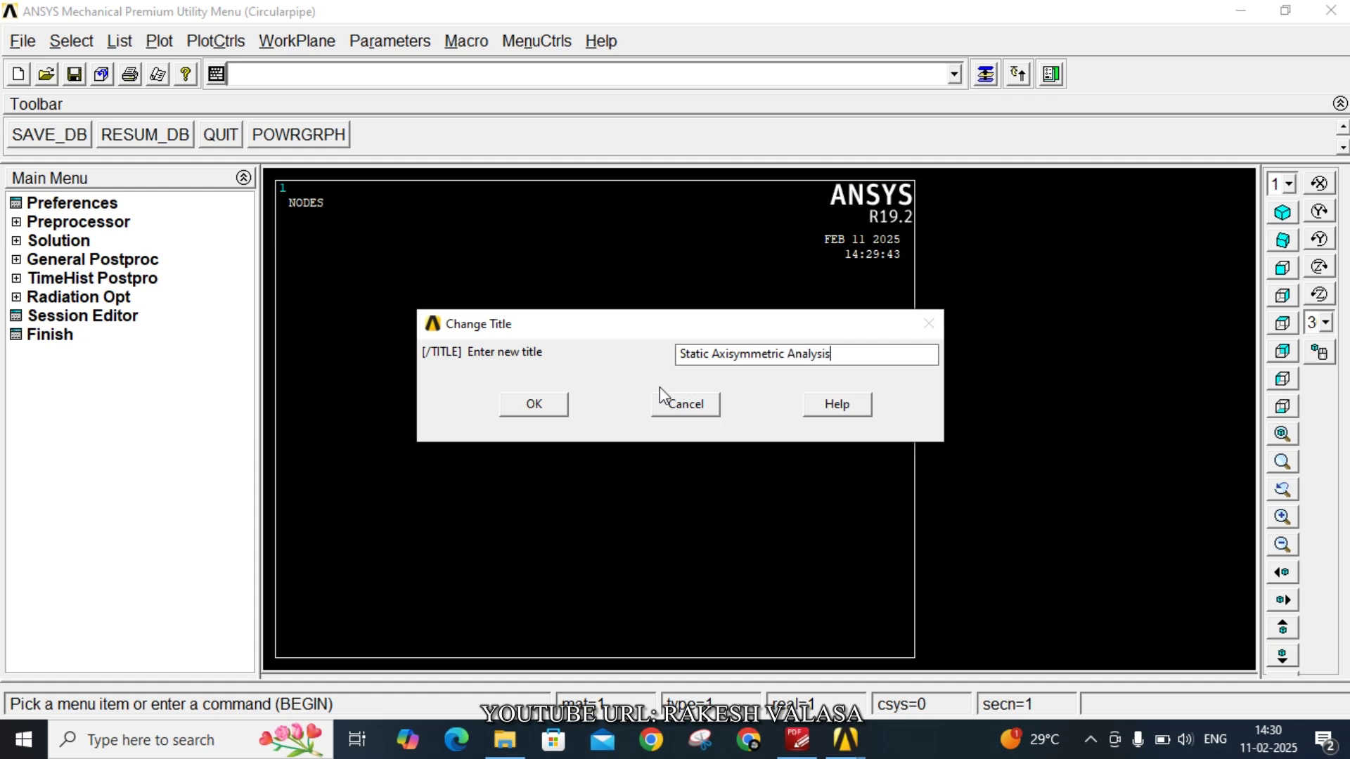
pyautogui.click(534, 406)
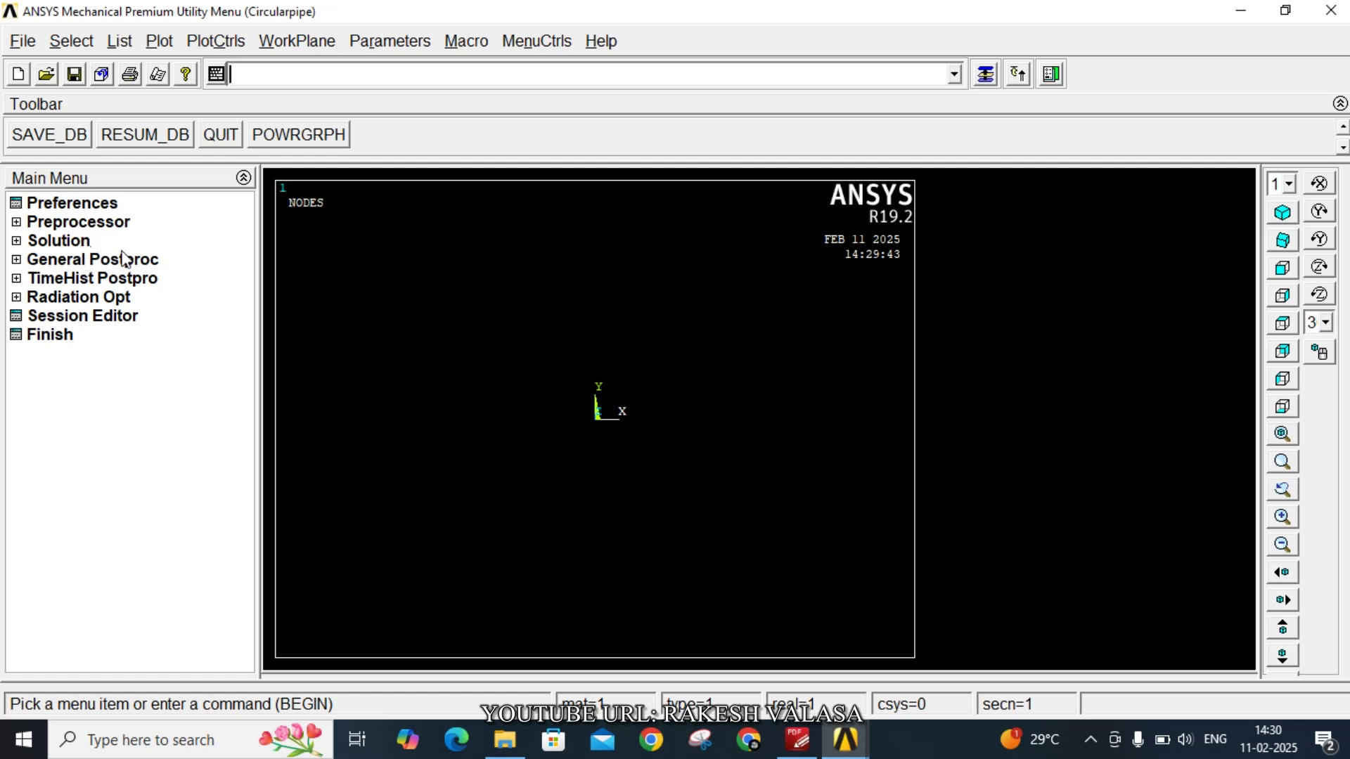
# Filter the GUI preferences to the Structural discipline
pyautogui.click(102, 206)
pyautogui.click(678, 302)
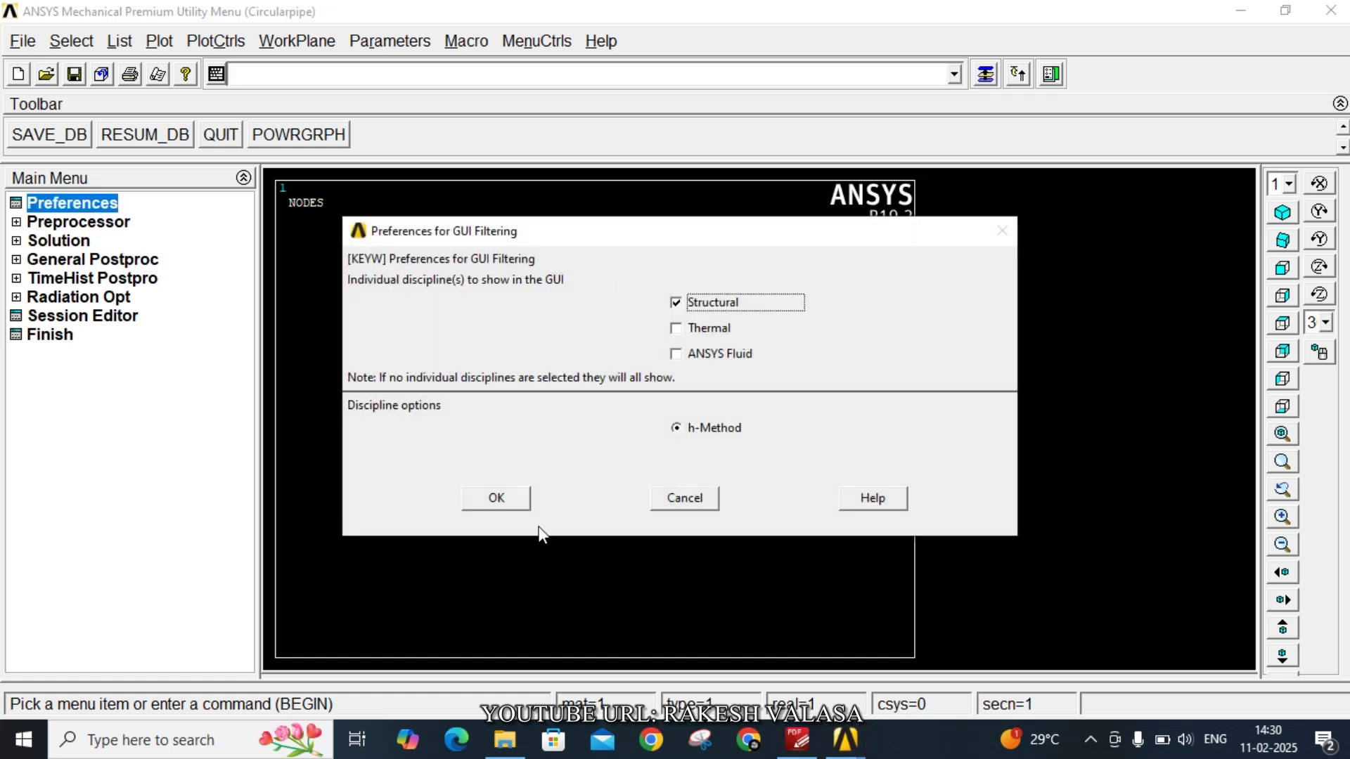
pyautogui.click(503, 507)
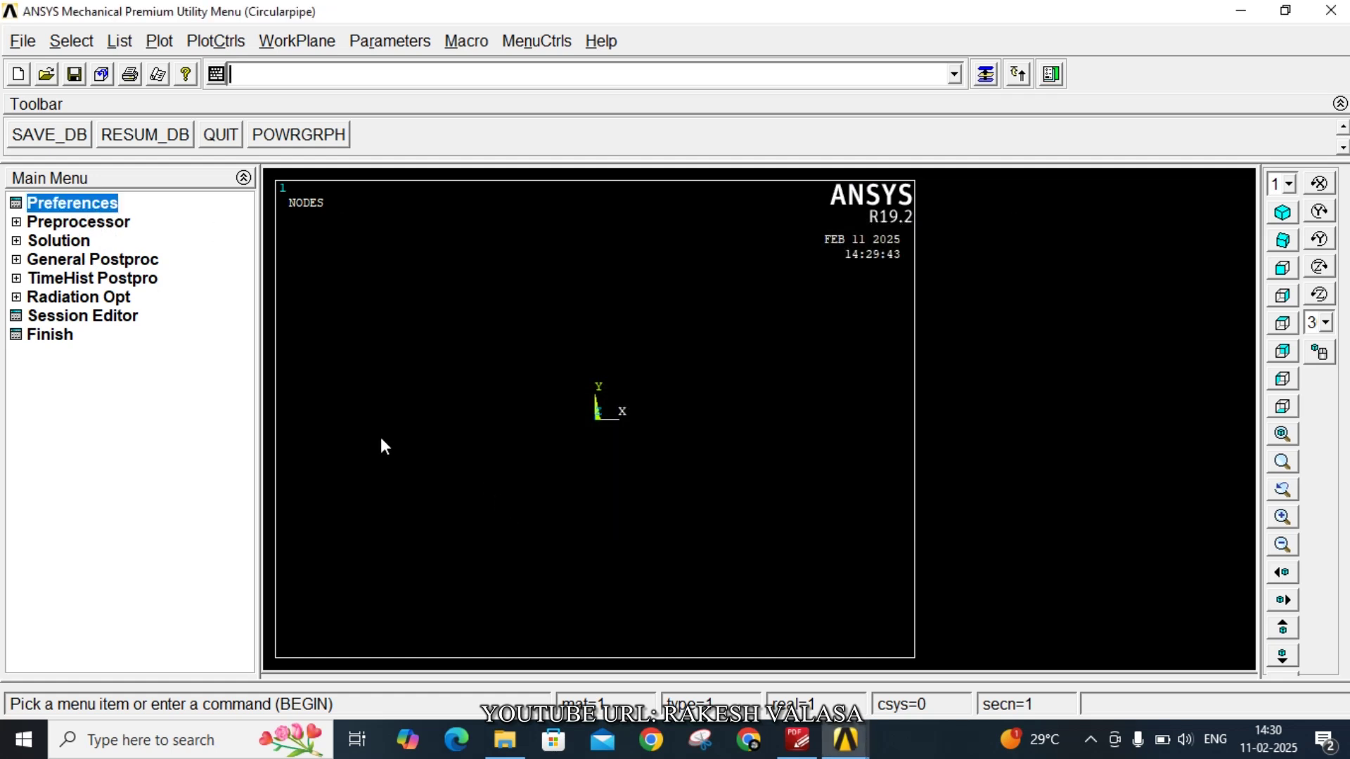
# Add the Solid Quad 4 node 182 element as element type 1
pyautogui.click(98, 225)
pyautogui.click(98, 240)
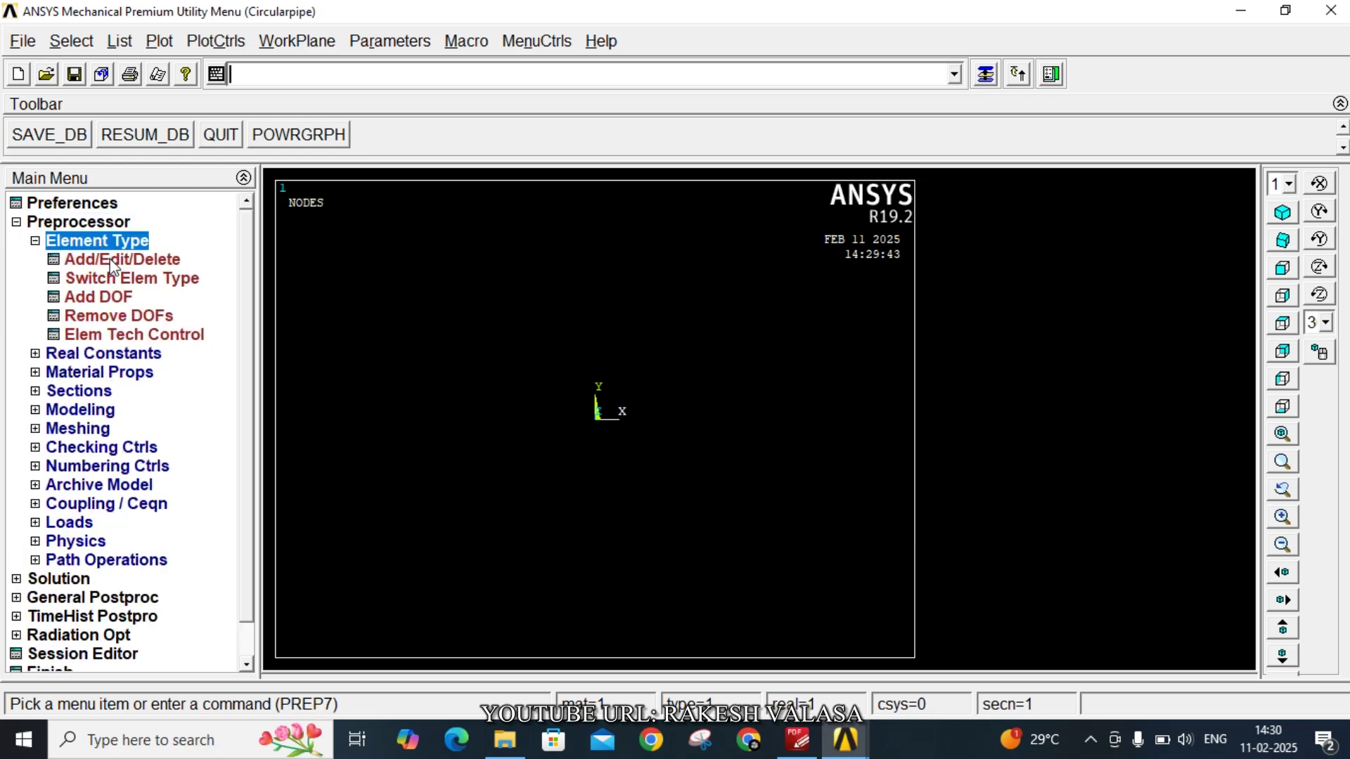
pyautogui.click(112, 260)
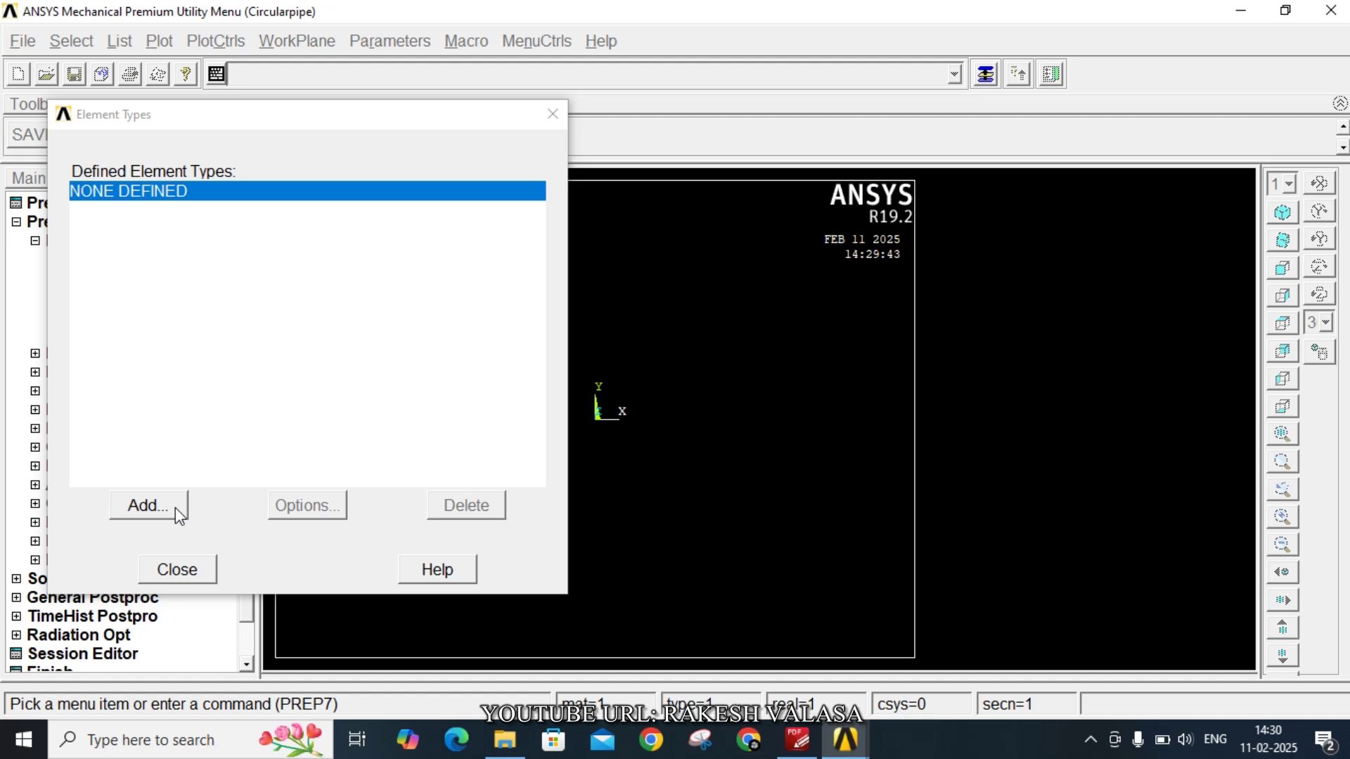
pyautogui.click(175, 508)
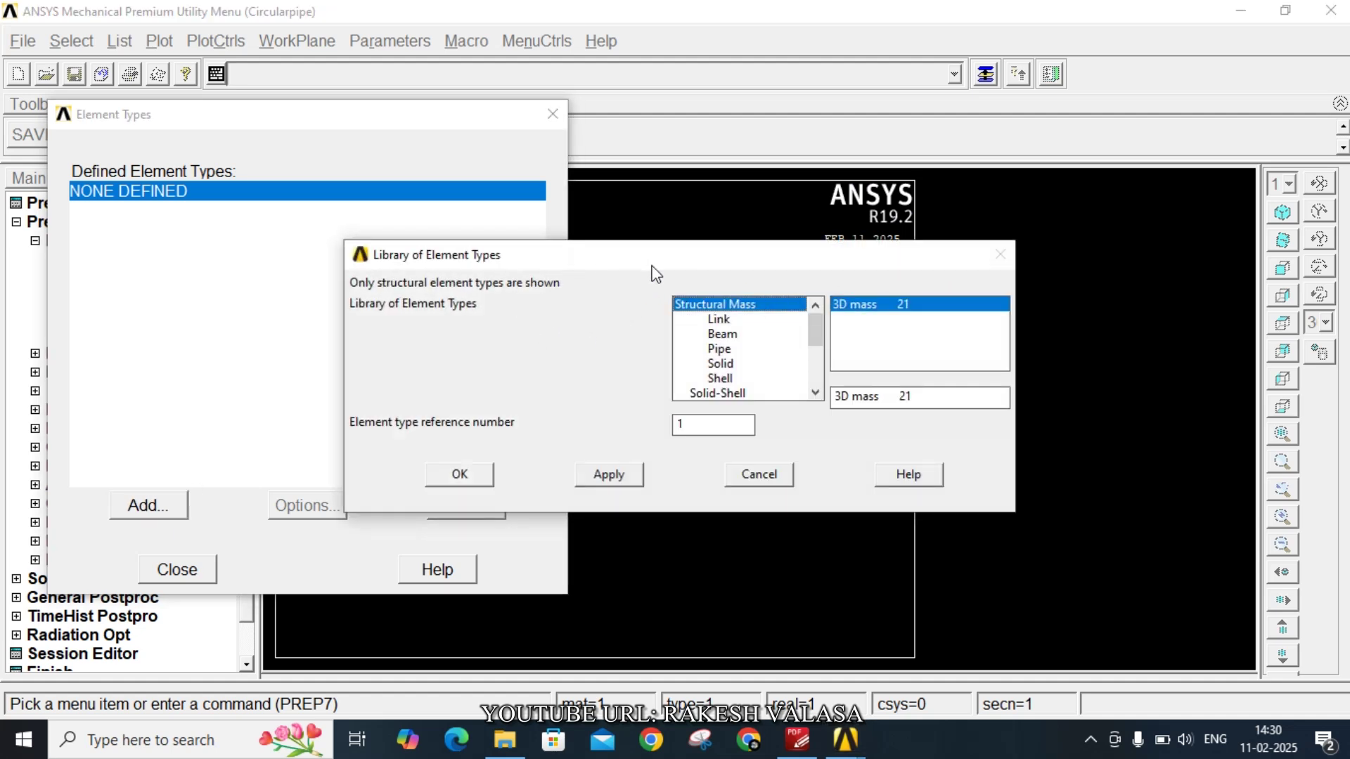
pyautogui.click(720, 363)
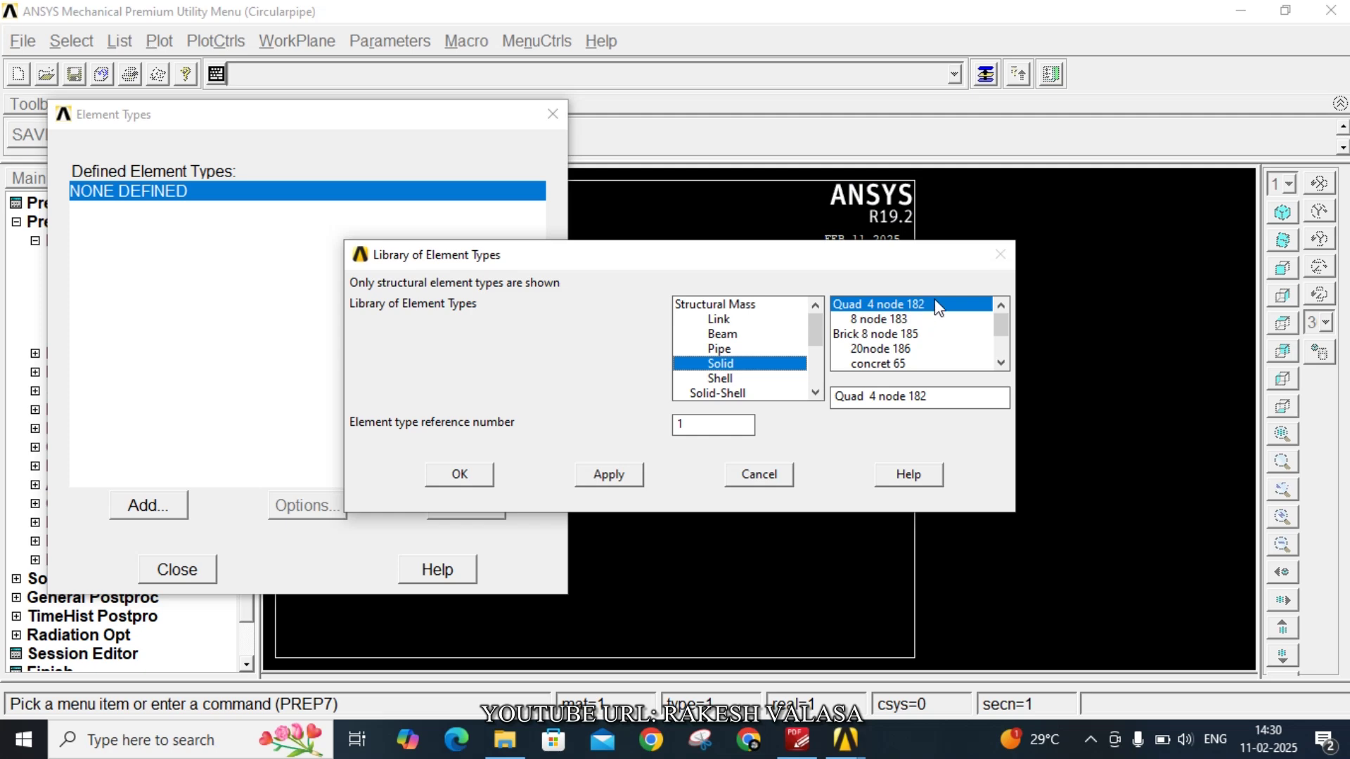
pyautogui.click(474, 475)
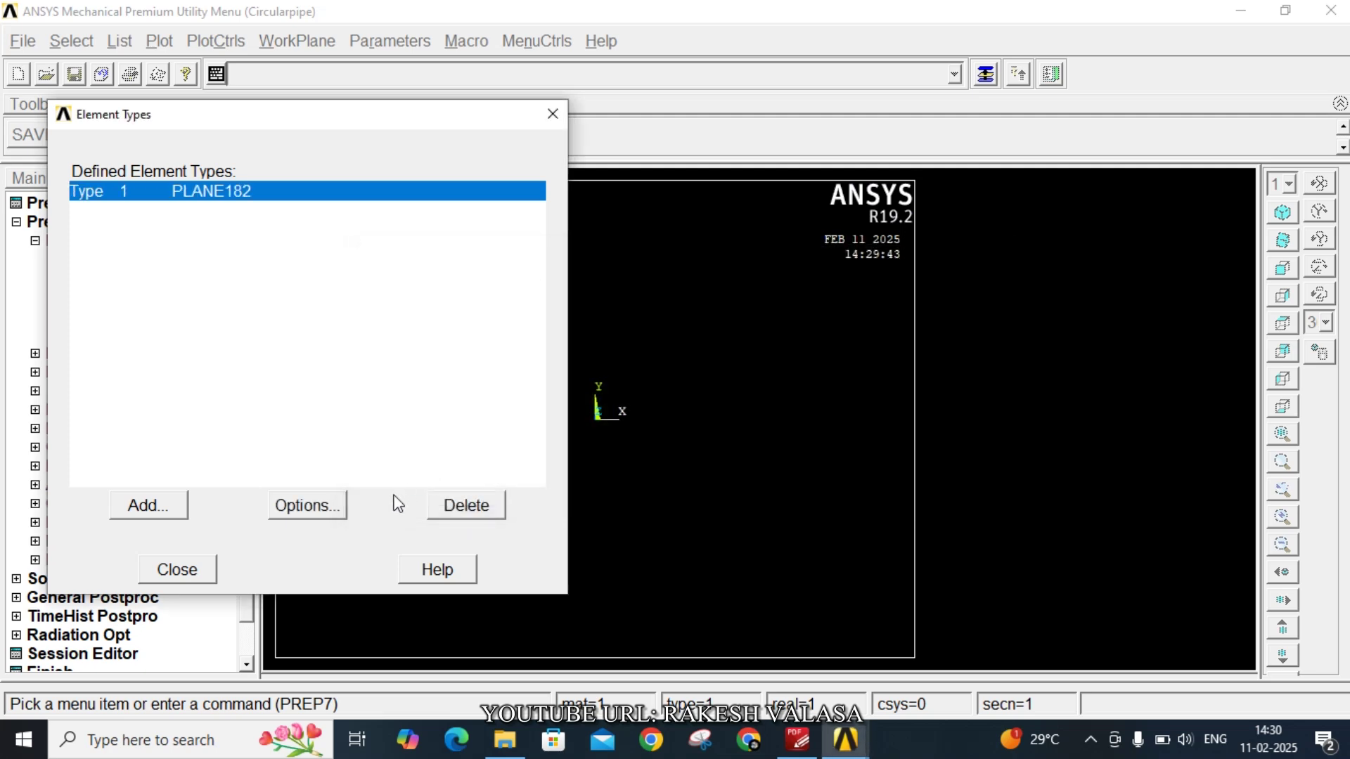
# Set the PLANE182 element behavior (K3) to Axisymmetric and finish the element type definition
pyautogui.click(330, 517)
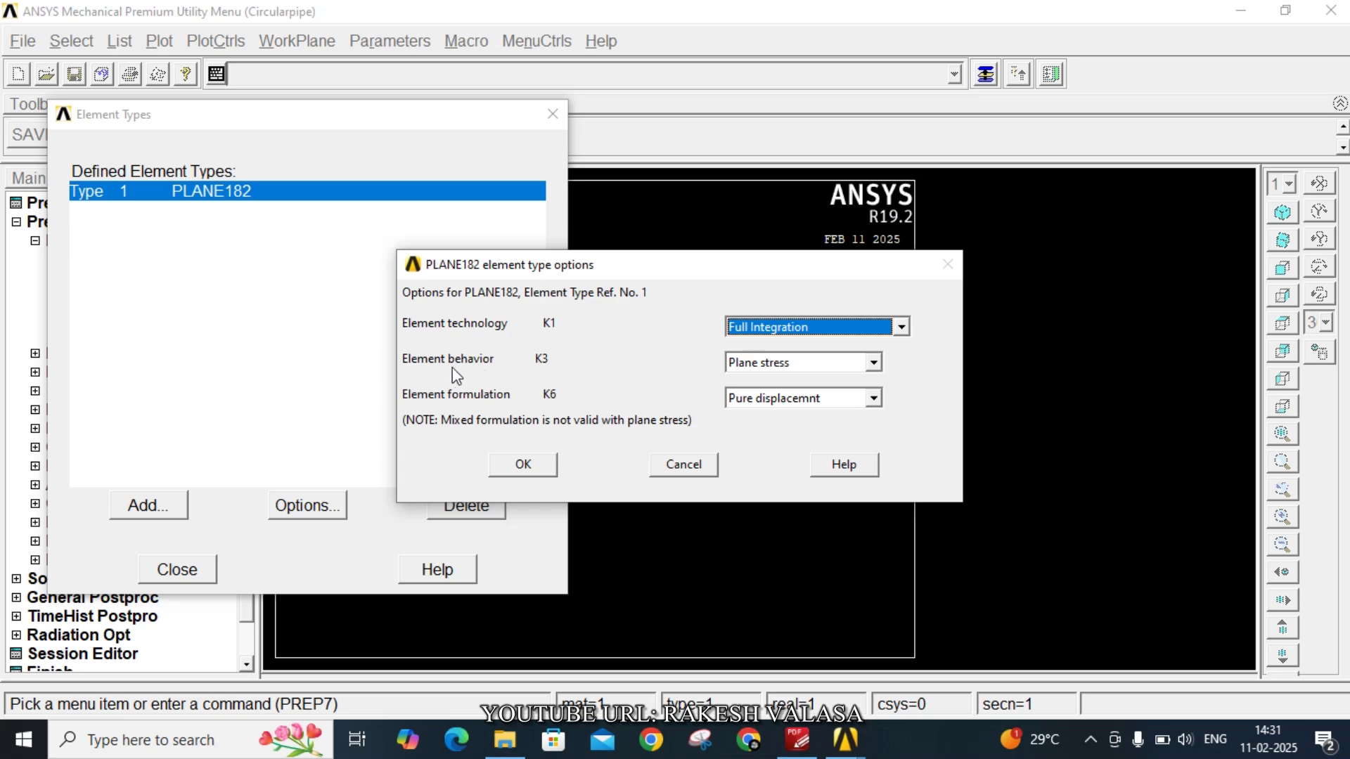
pyautogui.click(874, 362)
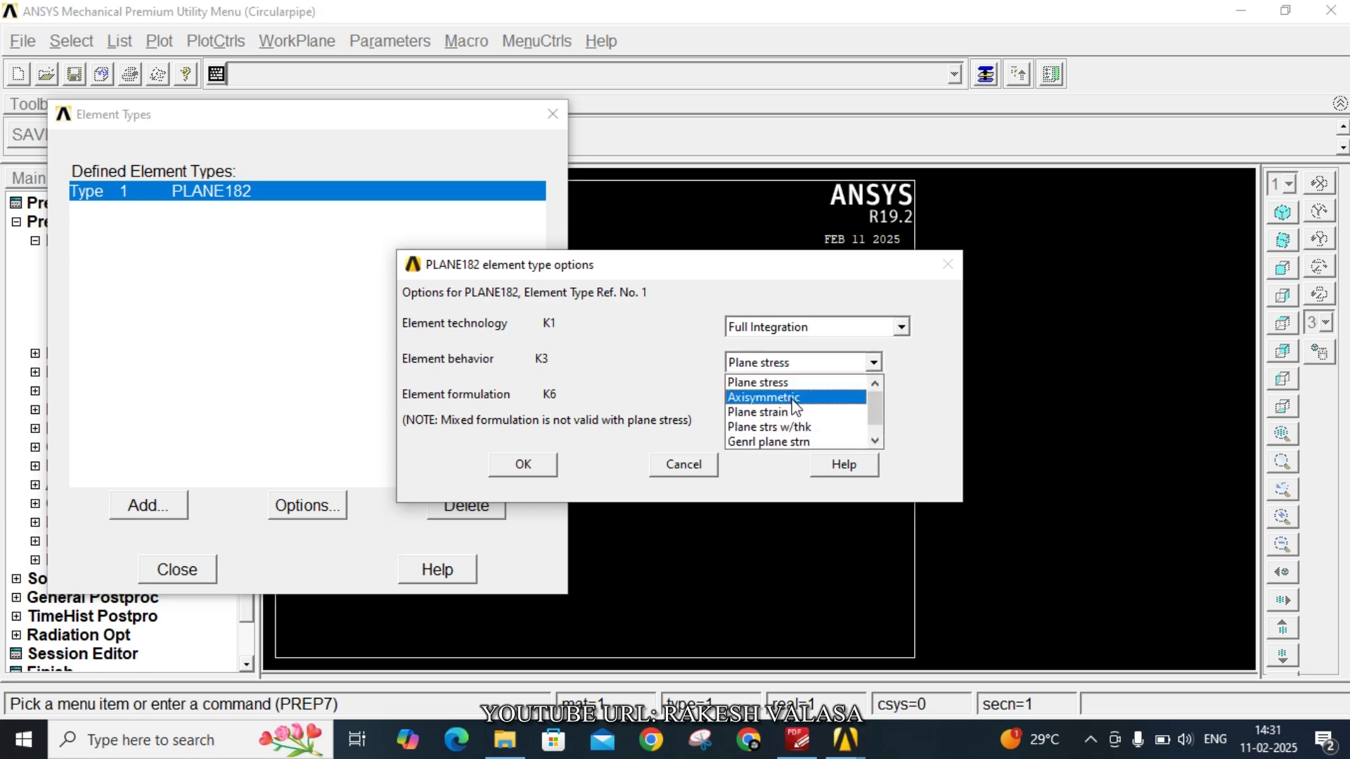
pyautogui.click(795, 398)
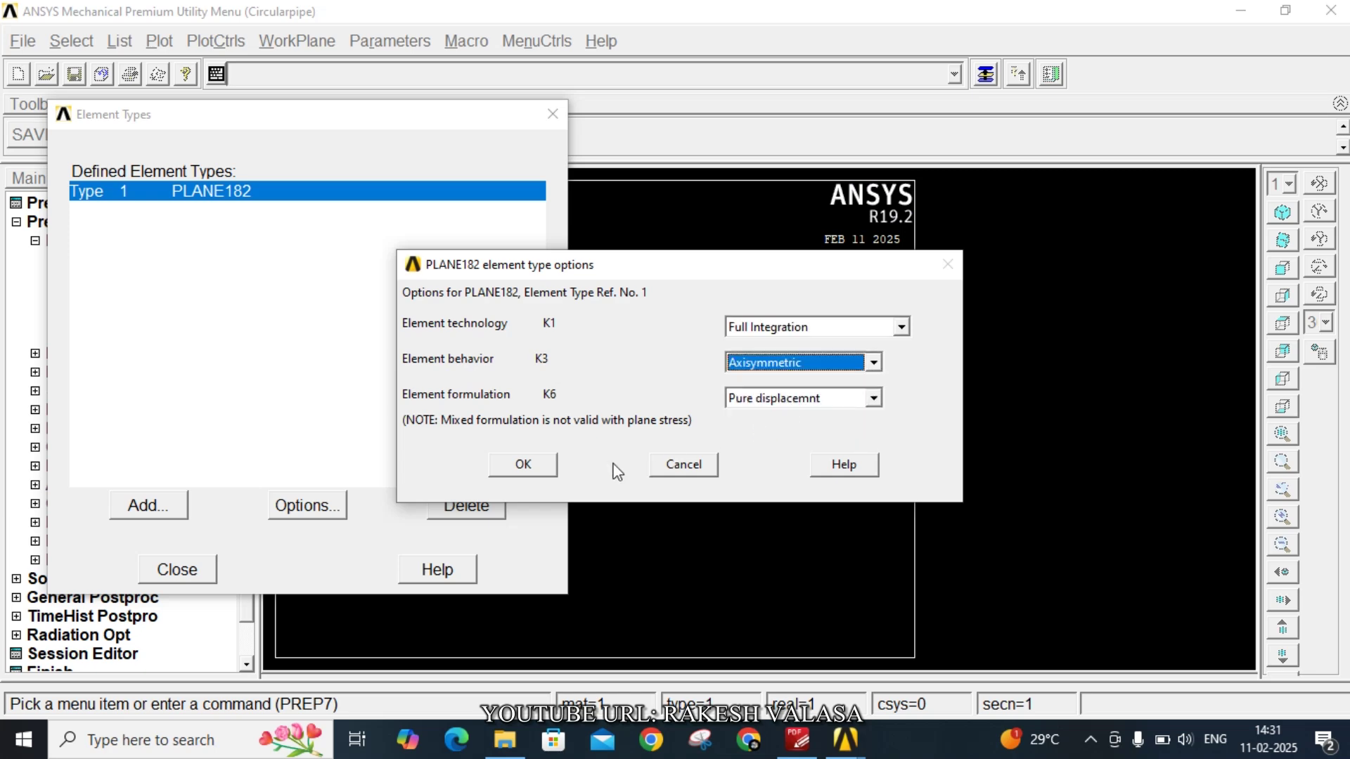
pyautogui.click(523, 464)
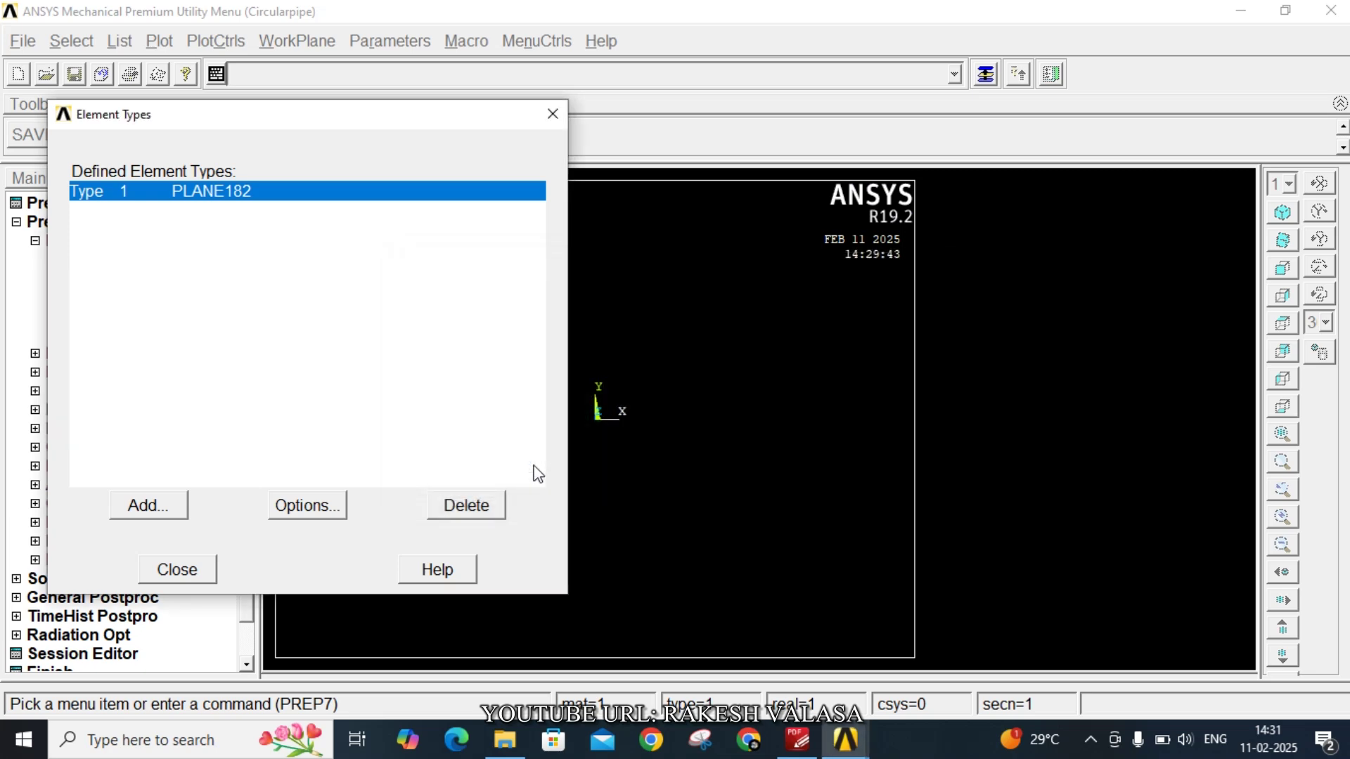
pyautogui.click(178, 569)
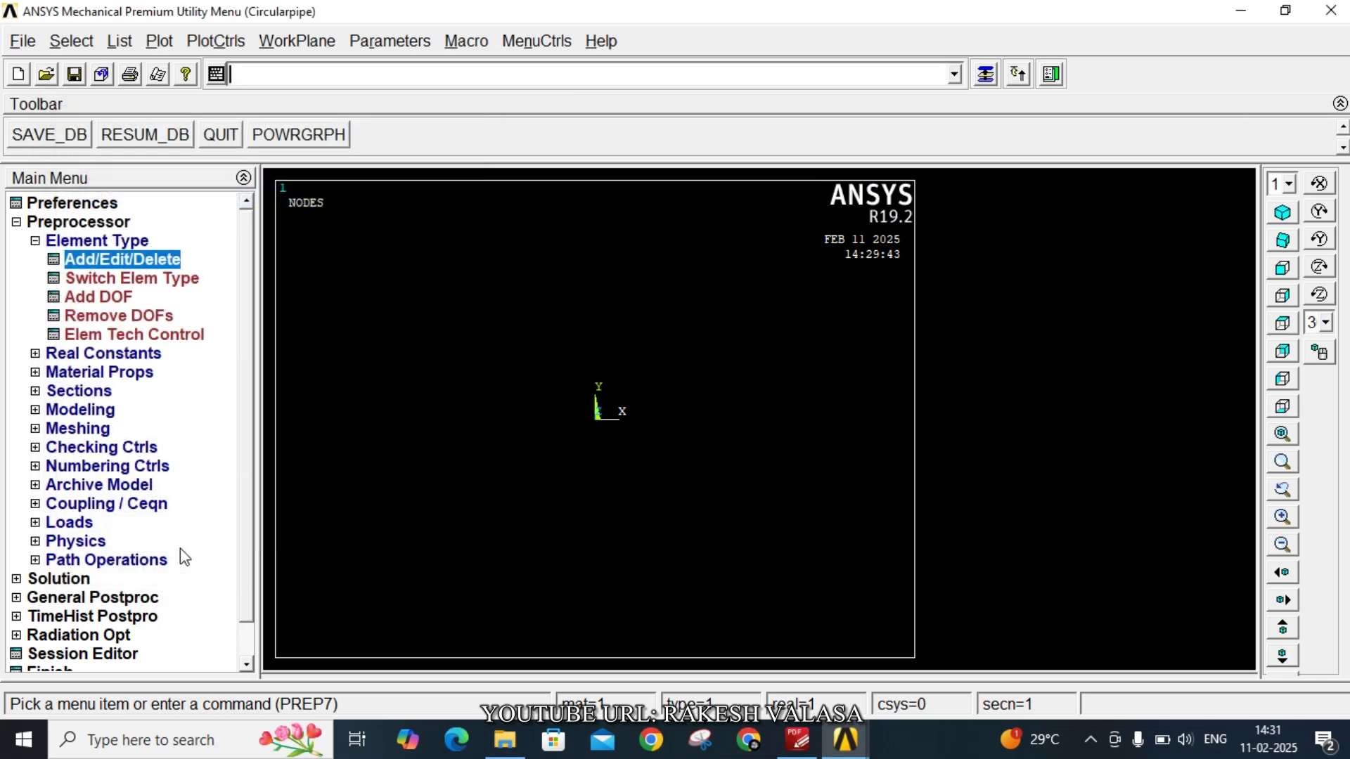
# Define a structural linear elastic isotropic material for model number 1 with EX 2e11 and PRXY 0.3
pyautogui.click(124, 379)
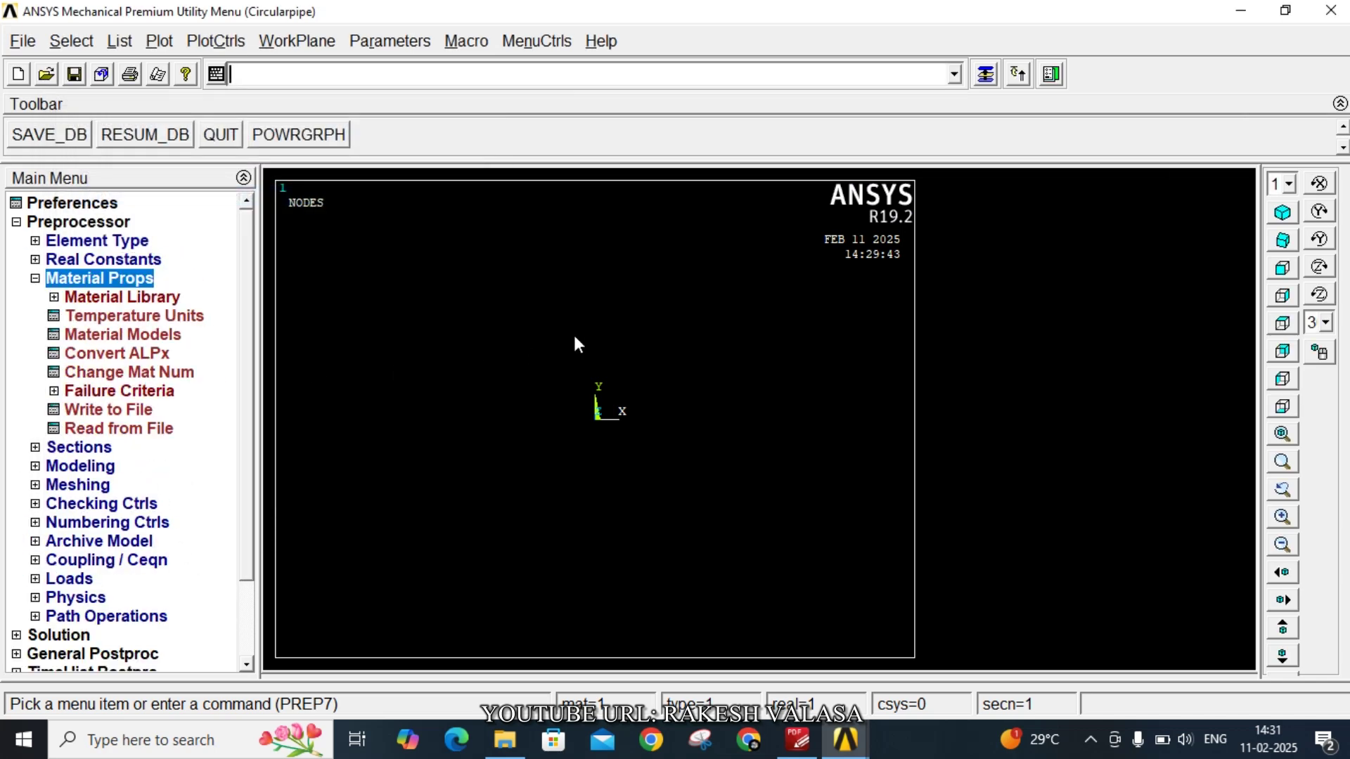
pyautogui.doubleClick(156, 339)
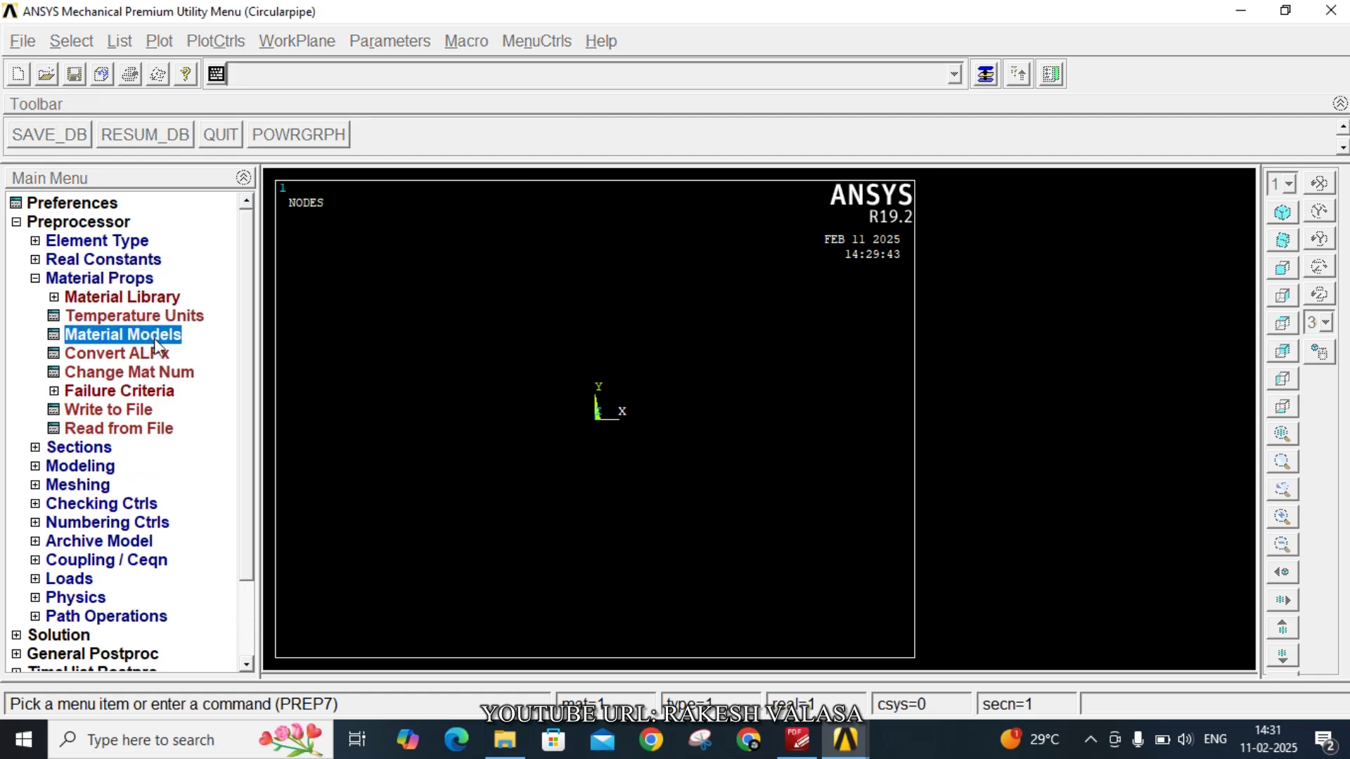
pyautogui.doubleClick(734, 332)
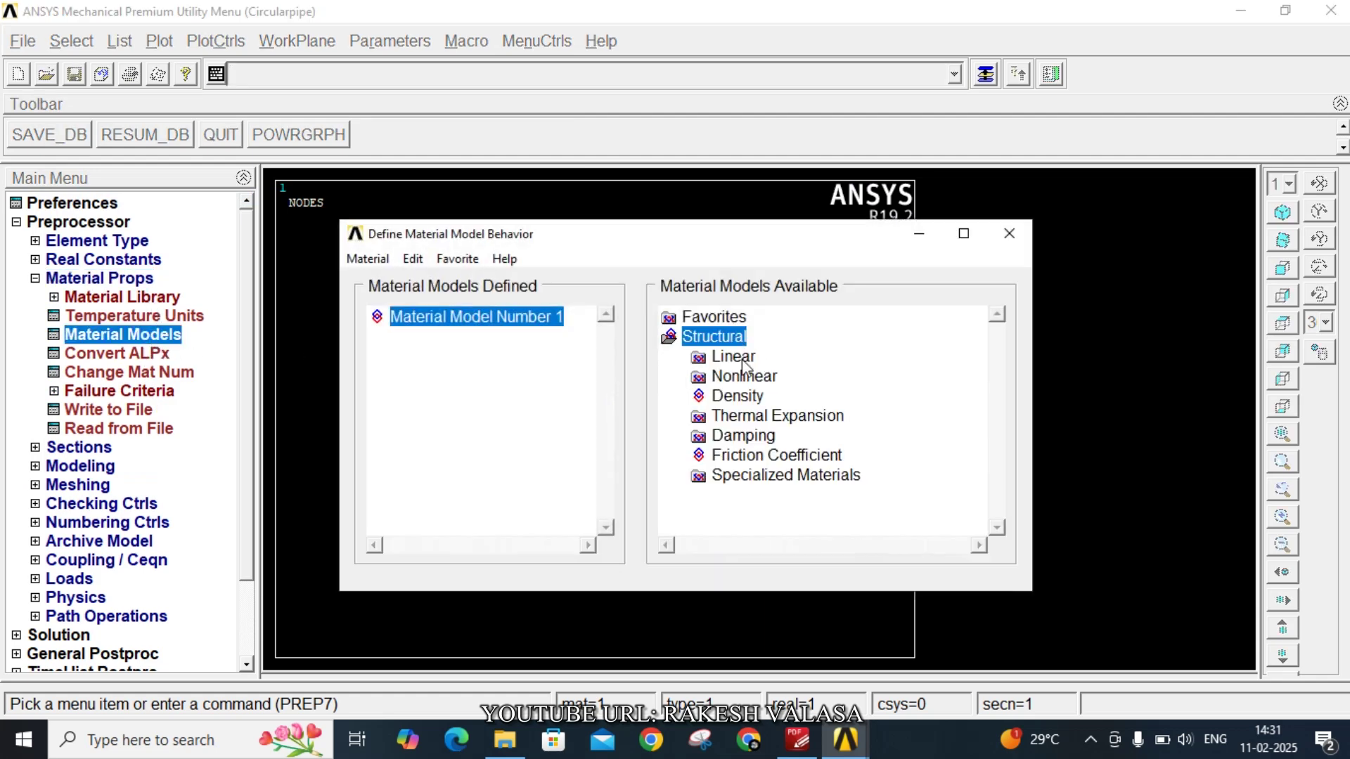
pyautogui.doubleClick(742, 357)
pyautogui.doubleClick(770, 378)
pyautogui.doubleClick(800, 399)
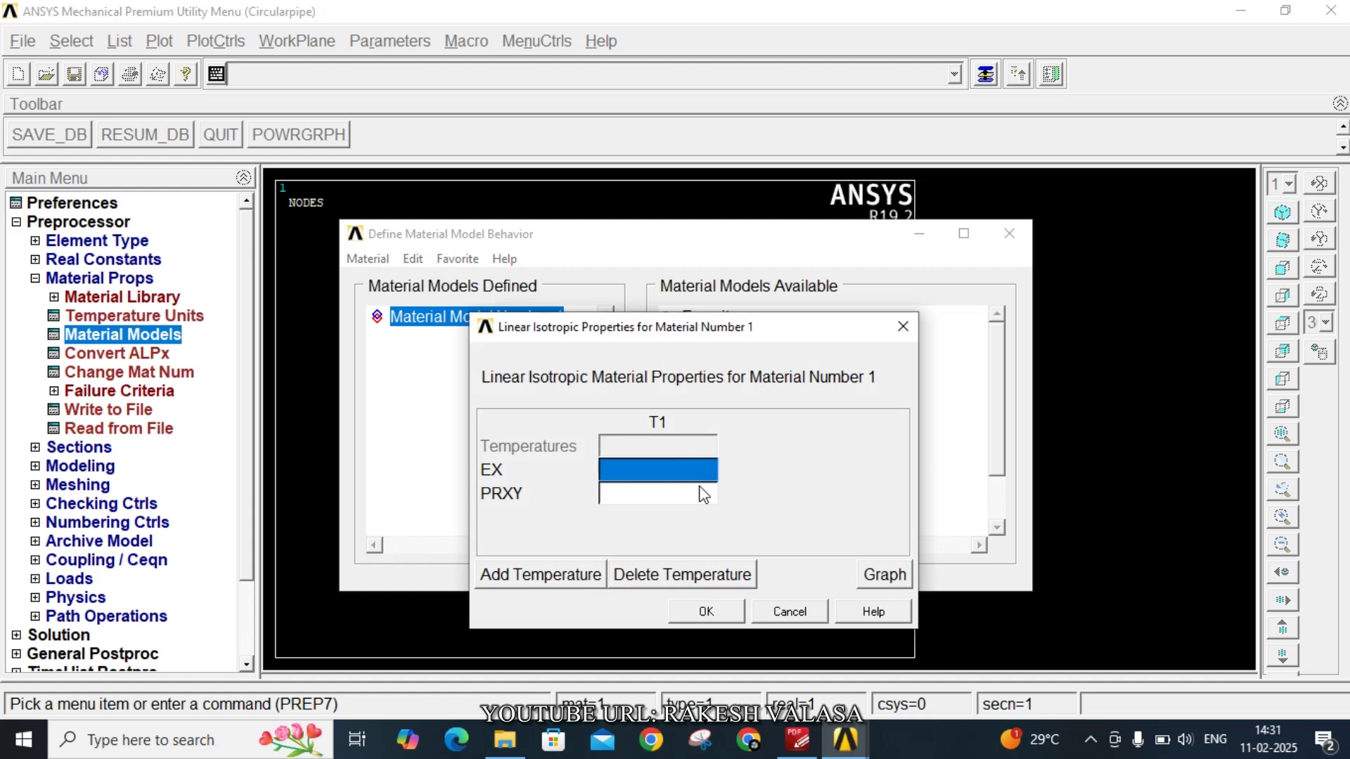
pyautogui.write('2e')
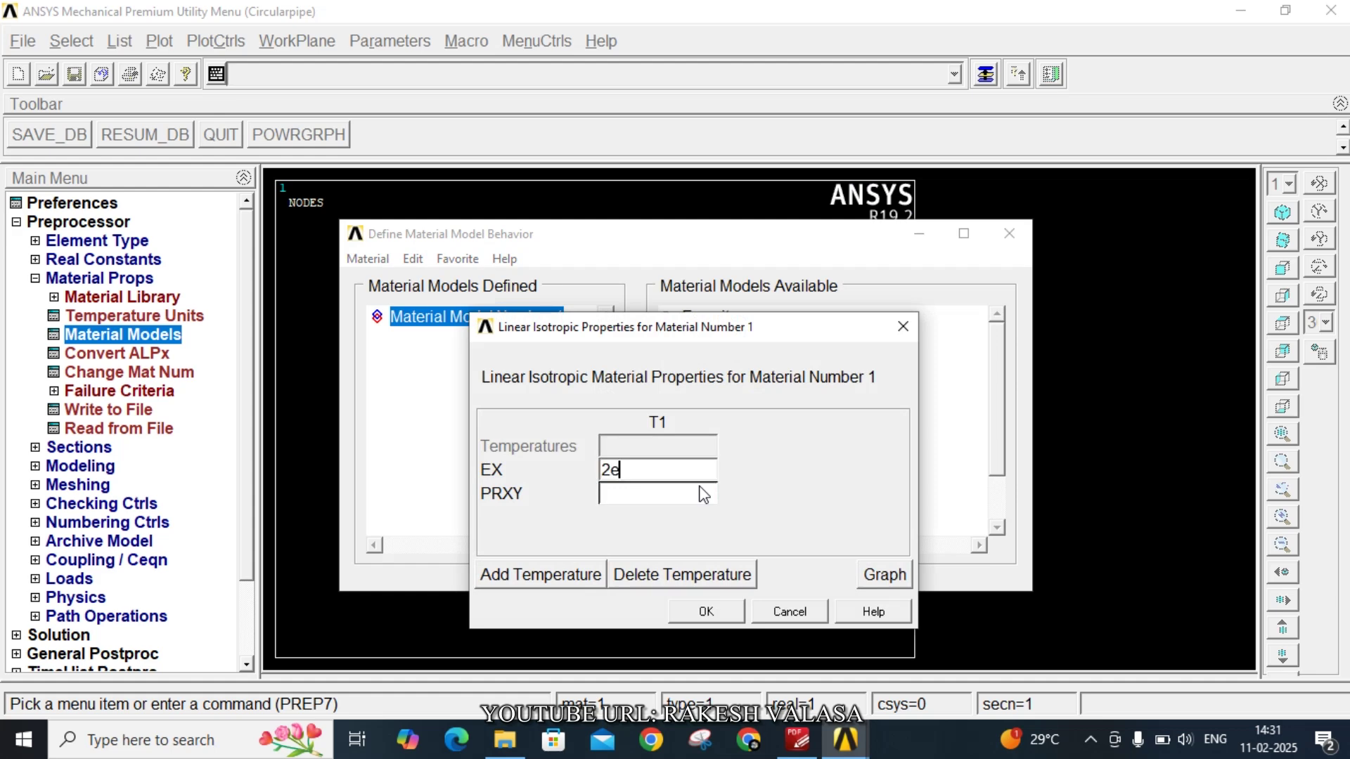
pyautogui.write('11')
pyautogui.click(655, 498)
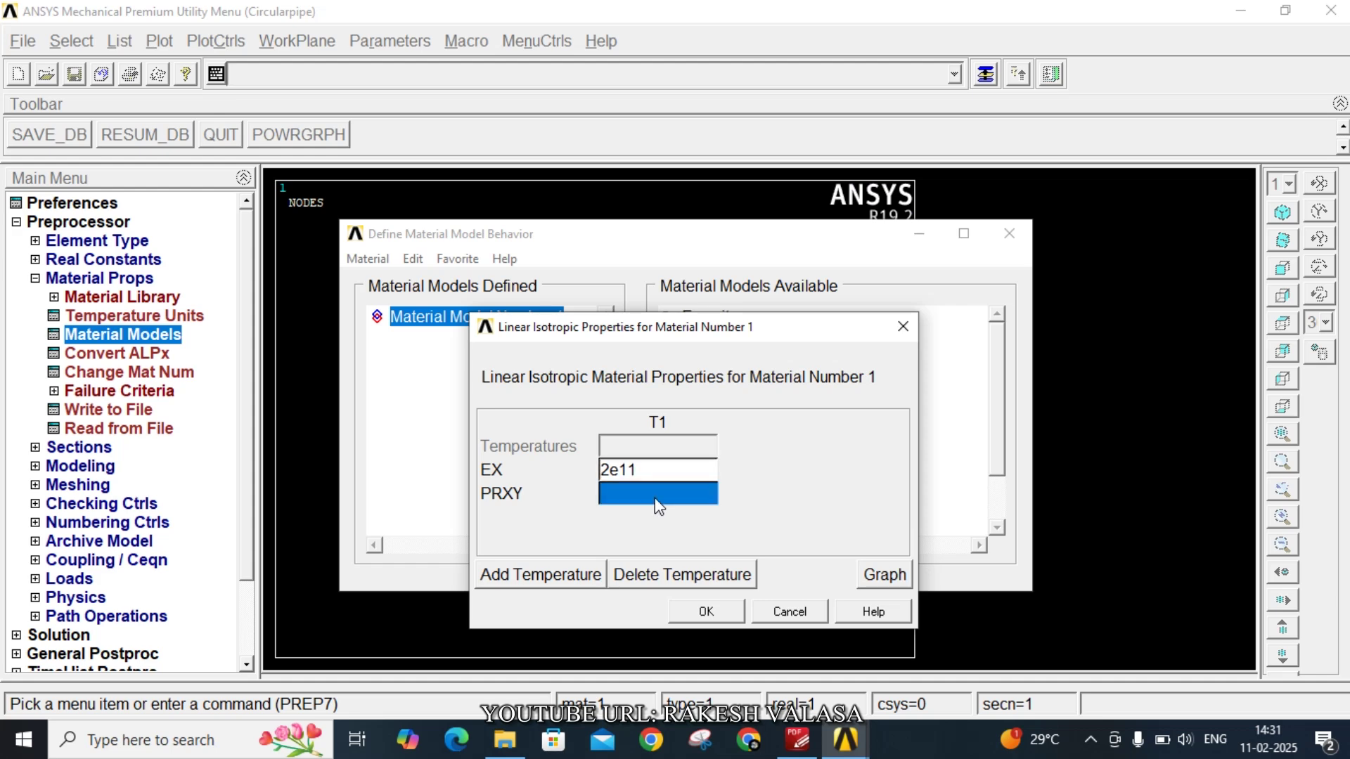
pyautogui.write('0.3')
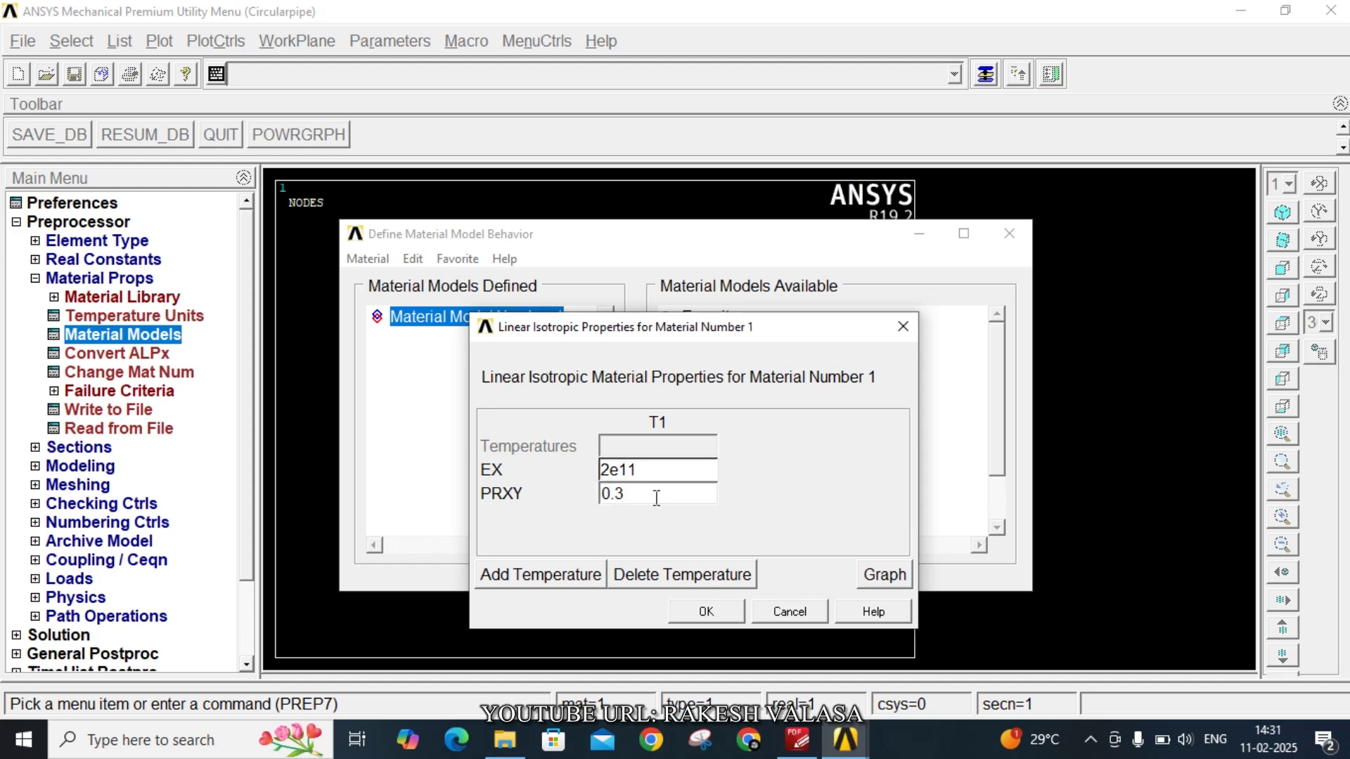
pyautogui.click(718, 616)
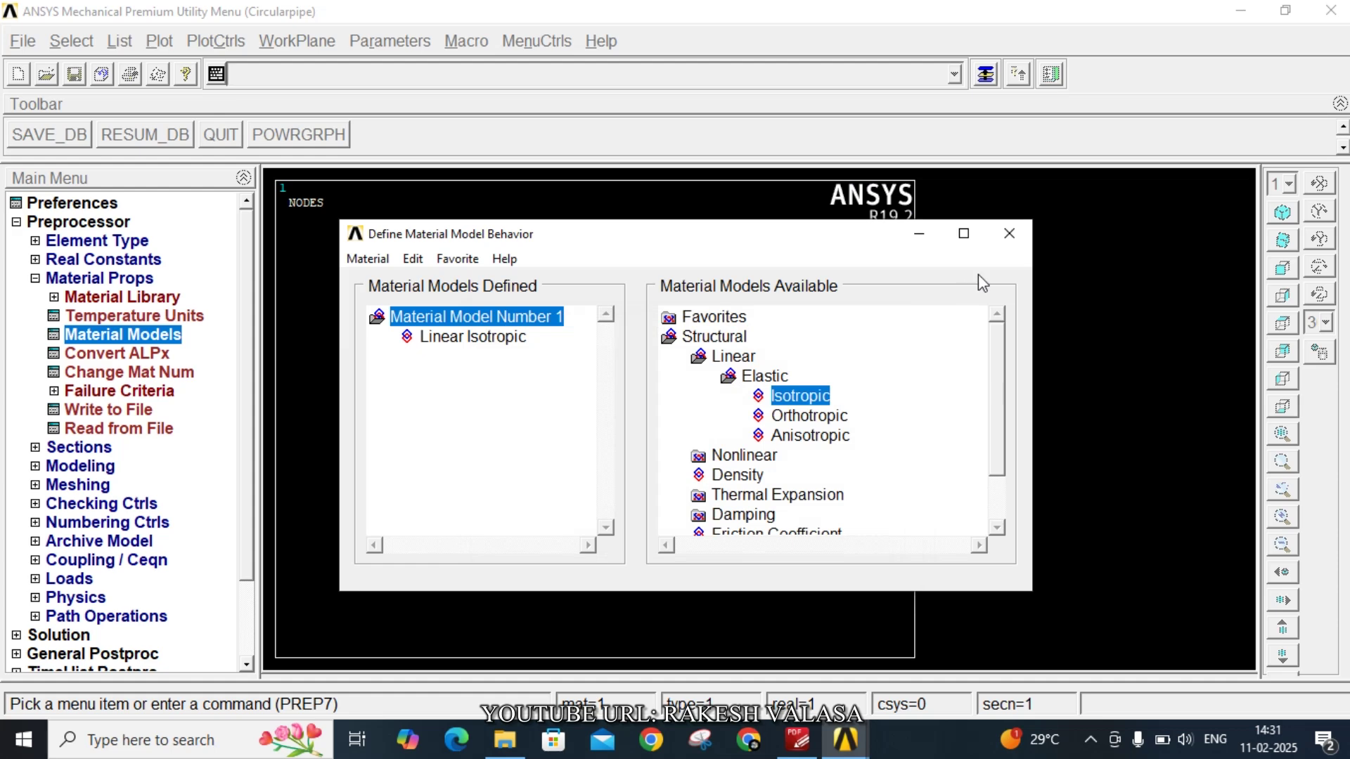
pyautogui.click(1010, 234)
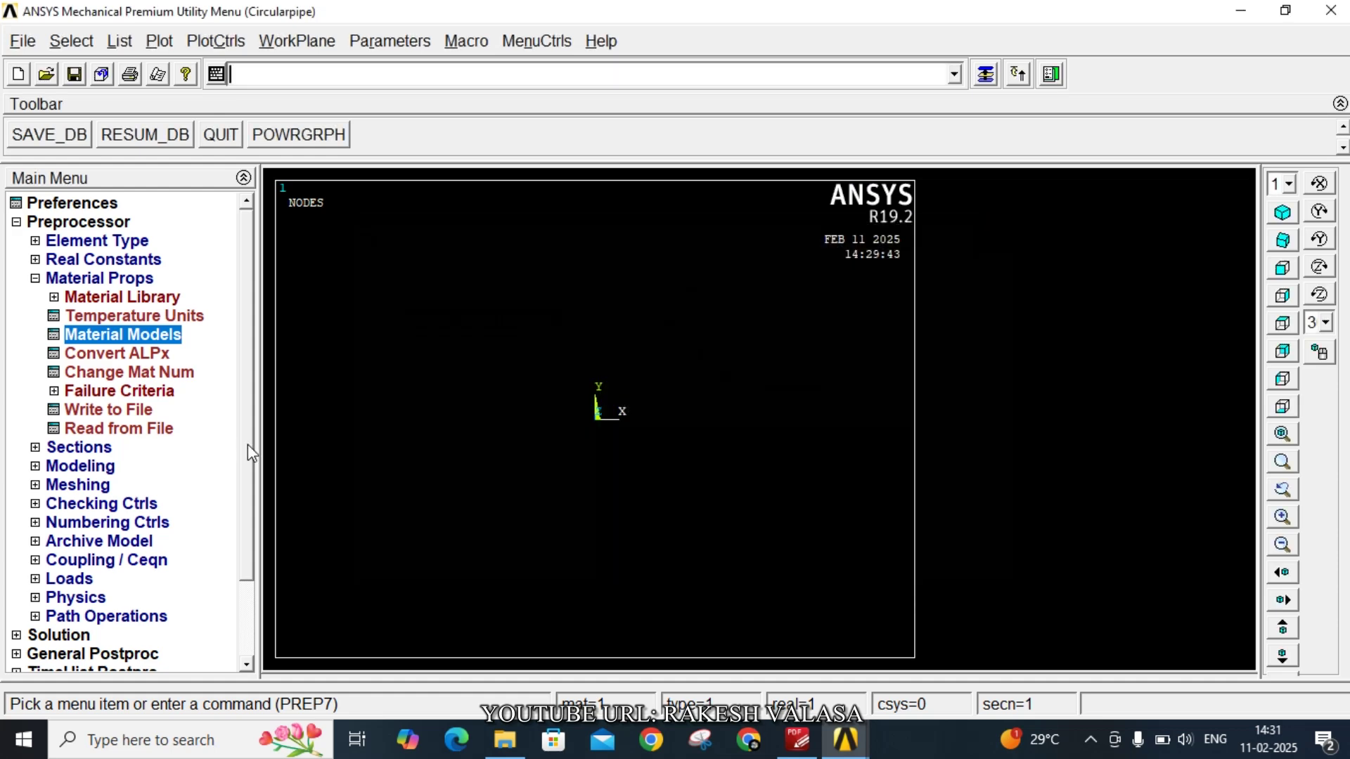
# Start creating a rectangular area by two corners
pyautogui.click(83, 468)
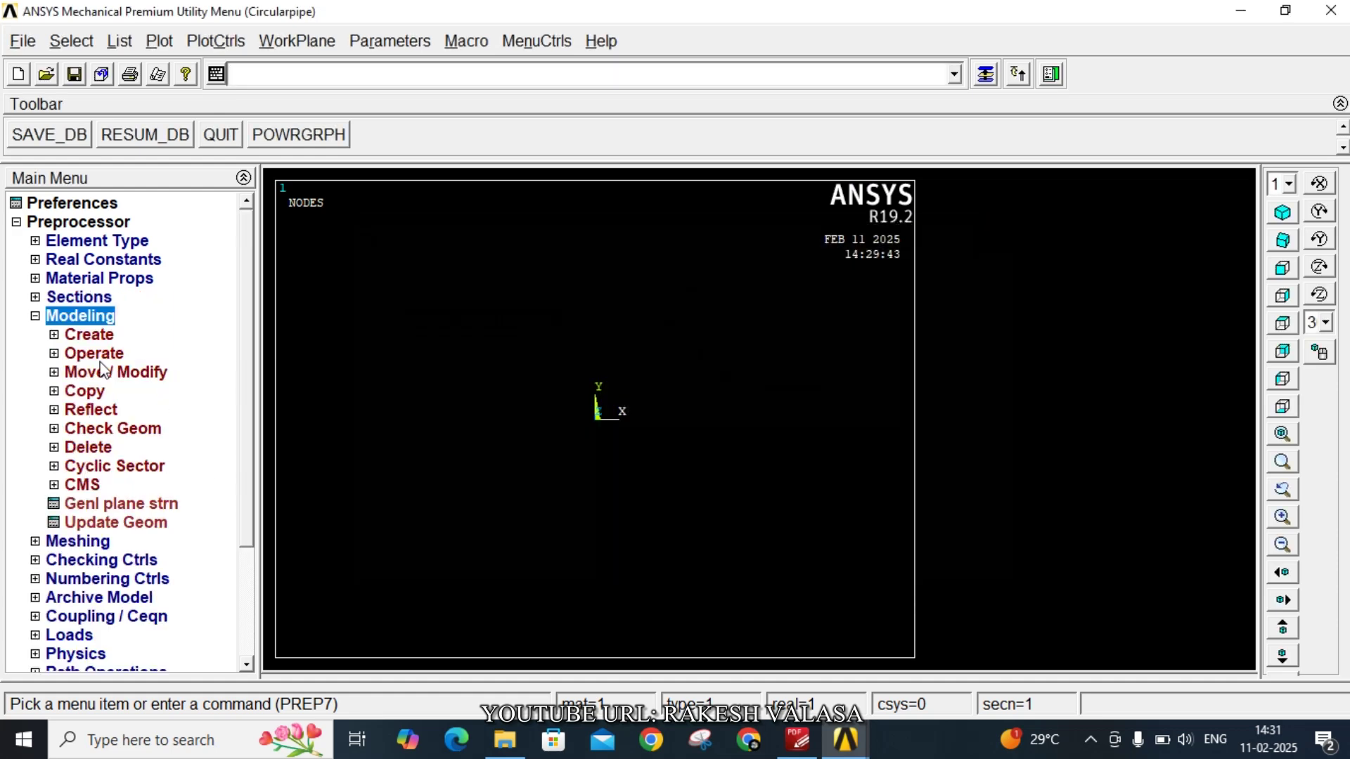
pyautogui.click(99, 335)
pyautogui.click(112, 394)
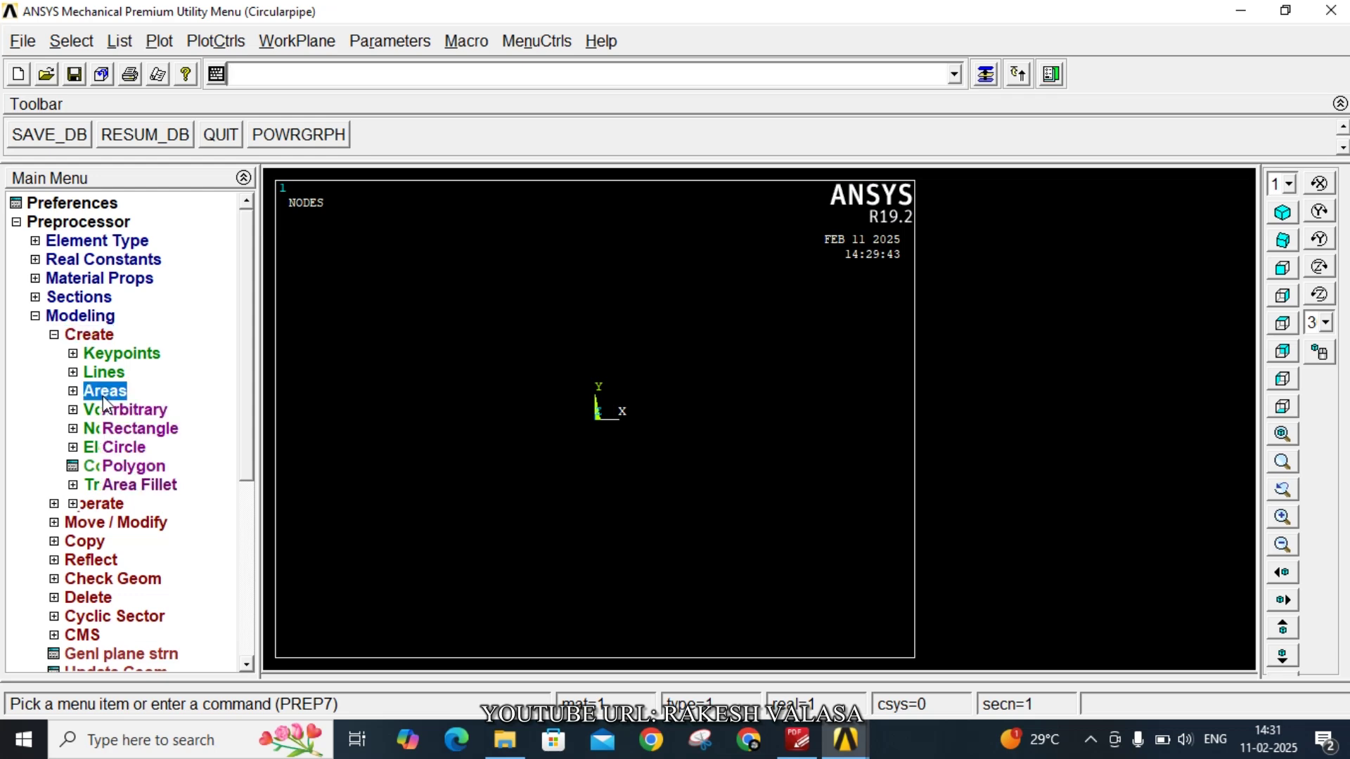
pyautogui.click(144, 430)
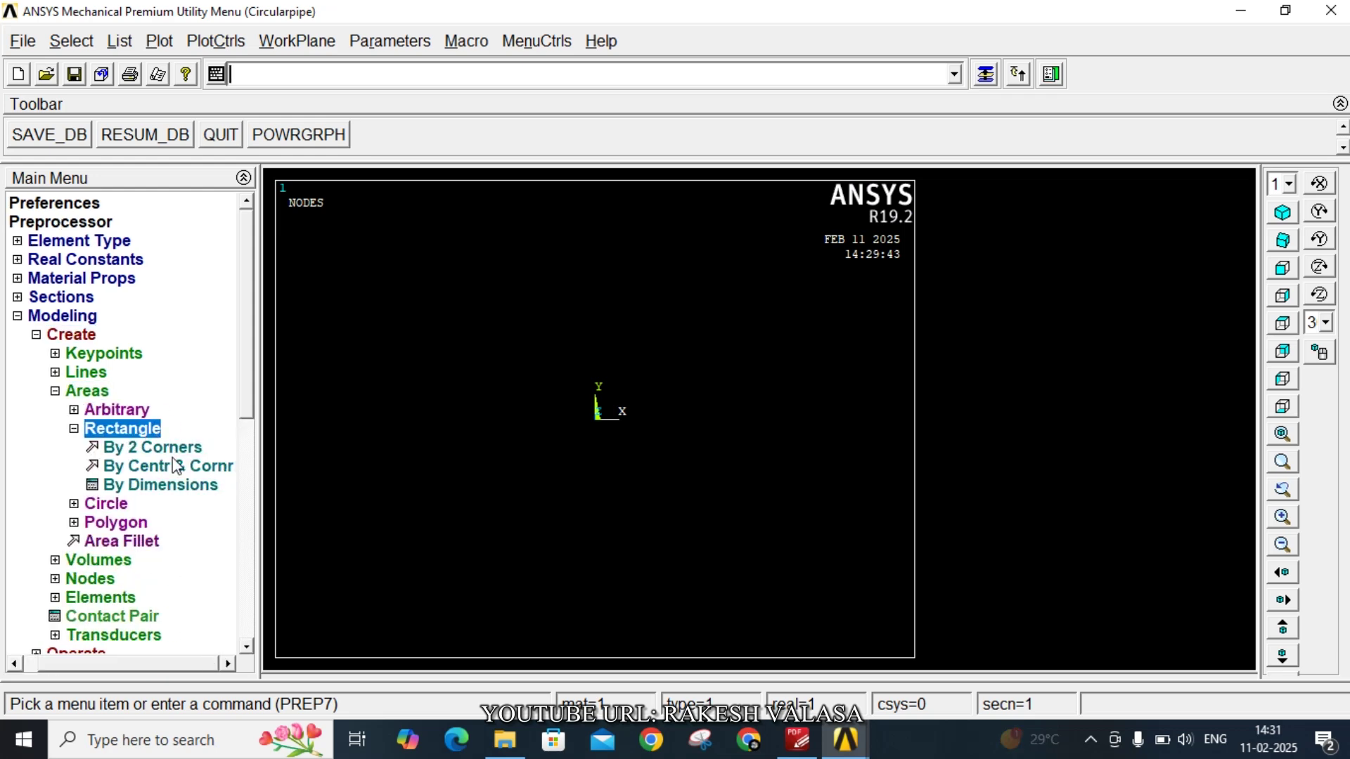
pyautogui.click(152, 448)
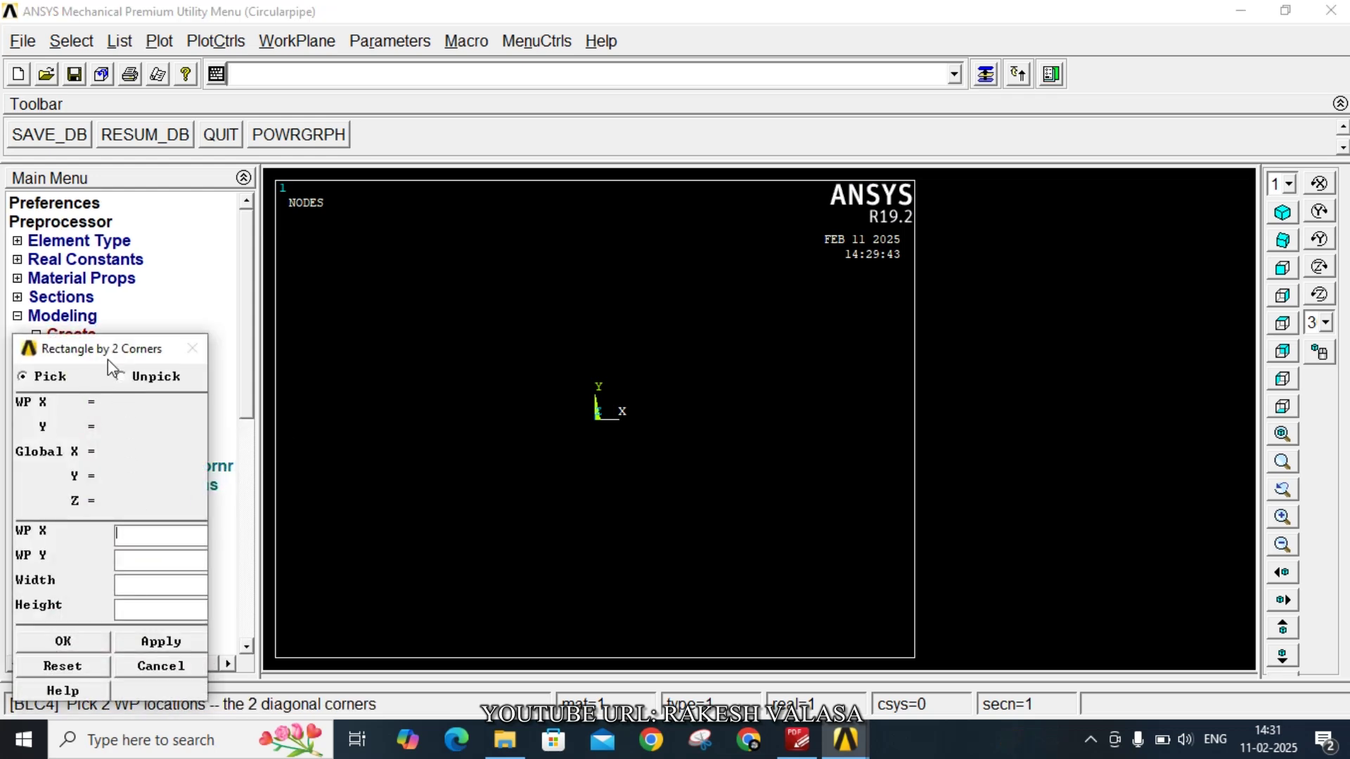
pyautogui.moveTo(112, 350); pyautogui.dragTo(199, 244)
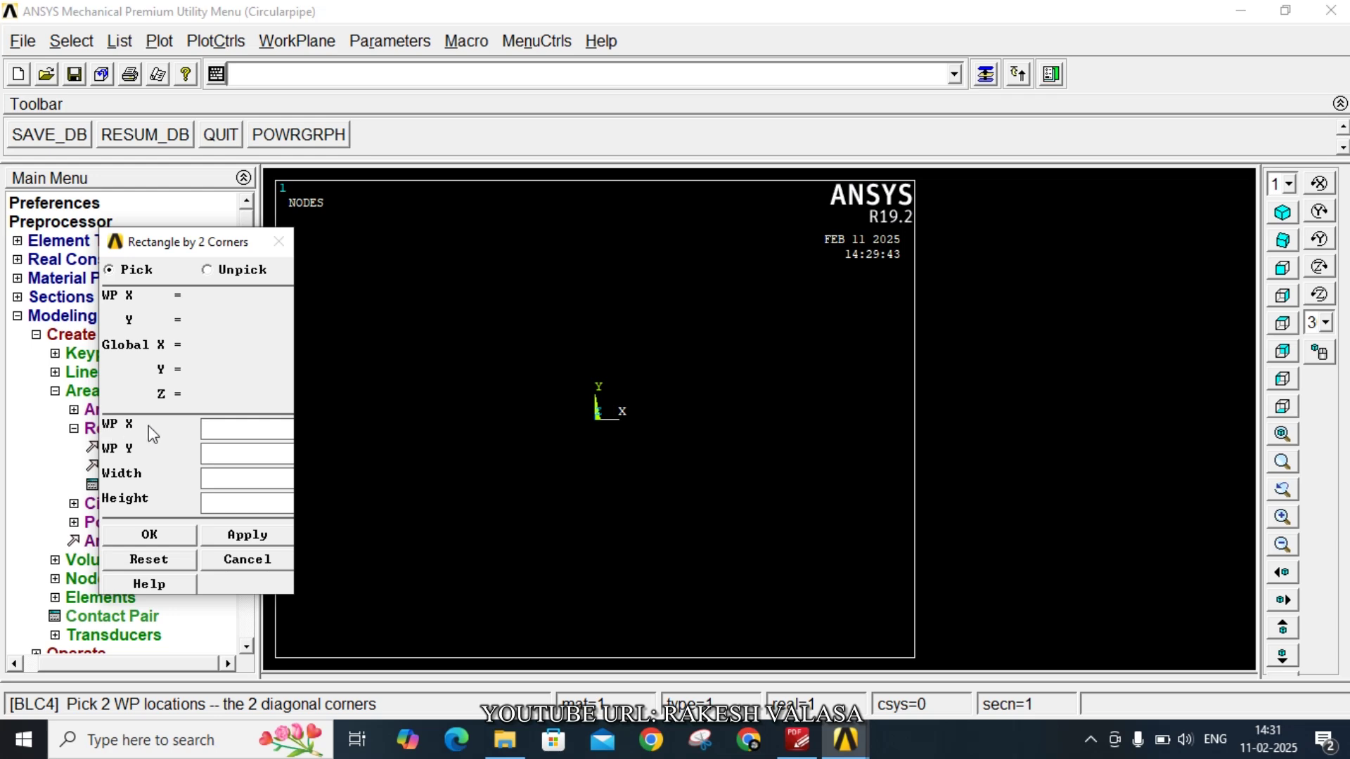
# Check the pipe segment's dimensions in the diagram of the lab manual in PDF-XChange Editor, and return to ANSYS
pyautogui.click(805, 745)
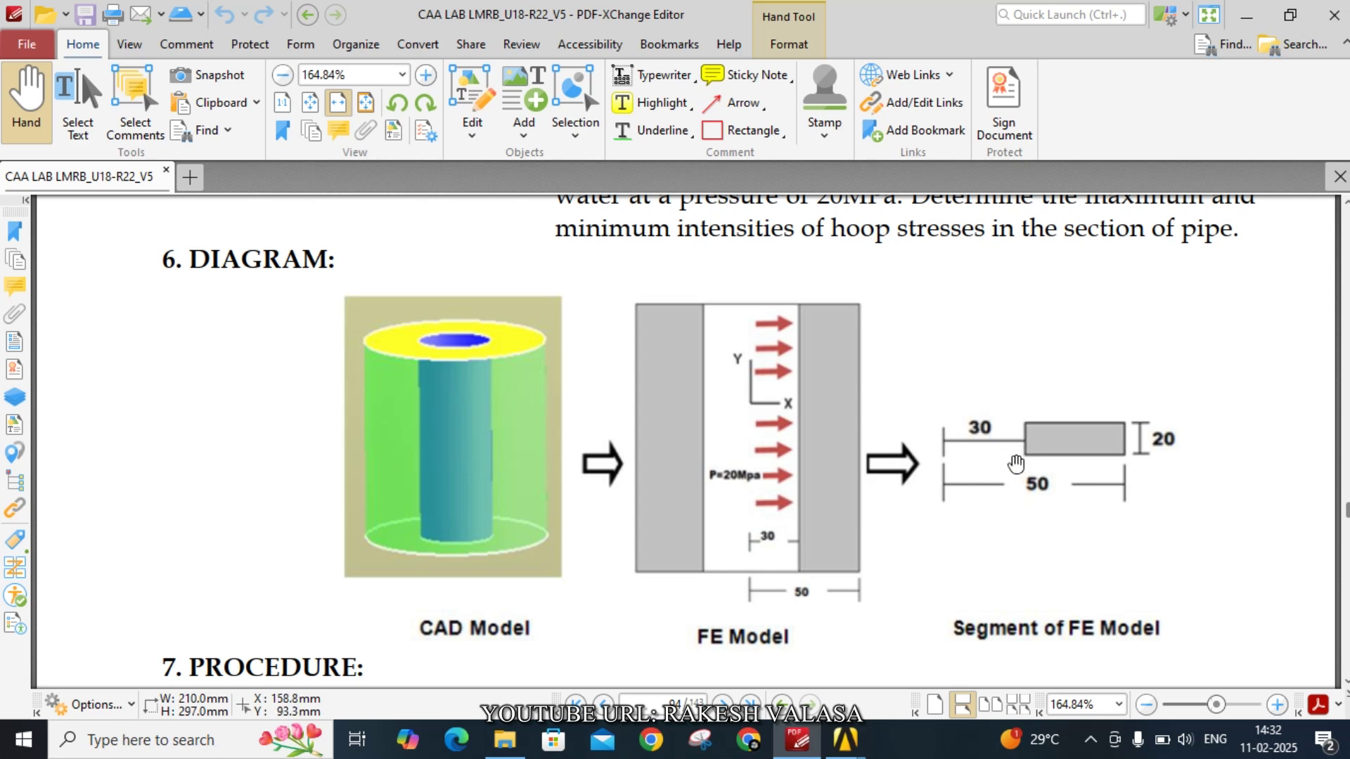
pyautogui.moveTo(846, 740)
pyautogui.click(925, 667)
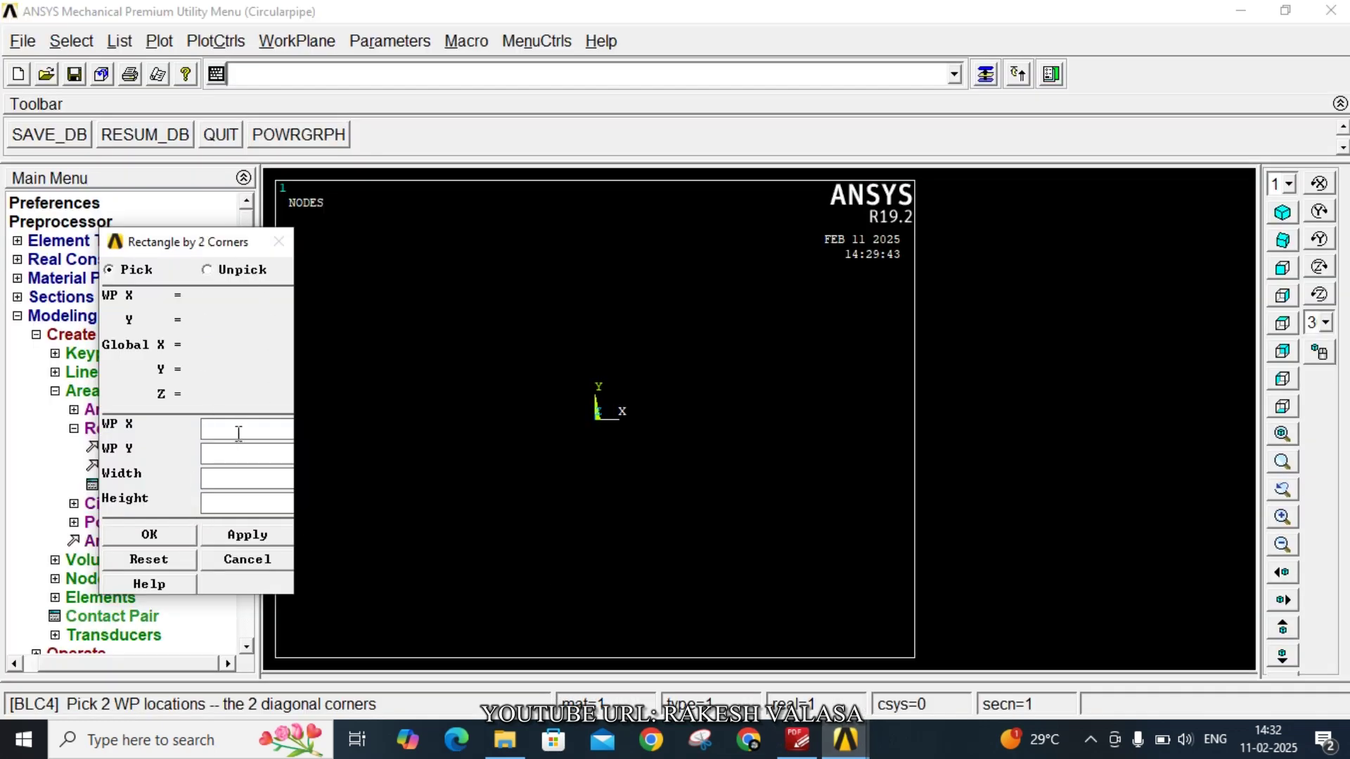
# Create the rectangle with its corner at WP X 30 and WP Y 0, width 20 and height 20
pyautogui.click(239, 433)
pyautogui.write('30')
pyautogui.write('0')
pyautogui.click(229, 480)
pyautogui.write('20')
pyautogui.click(219, 503)
pyautogui.write('20')
pyautogui.click(151, 538)
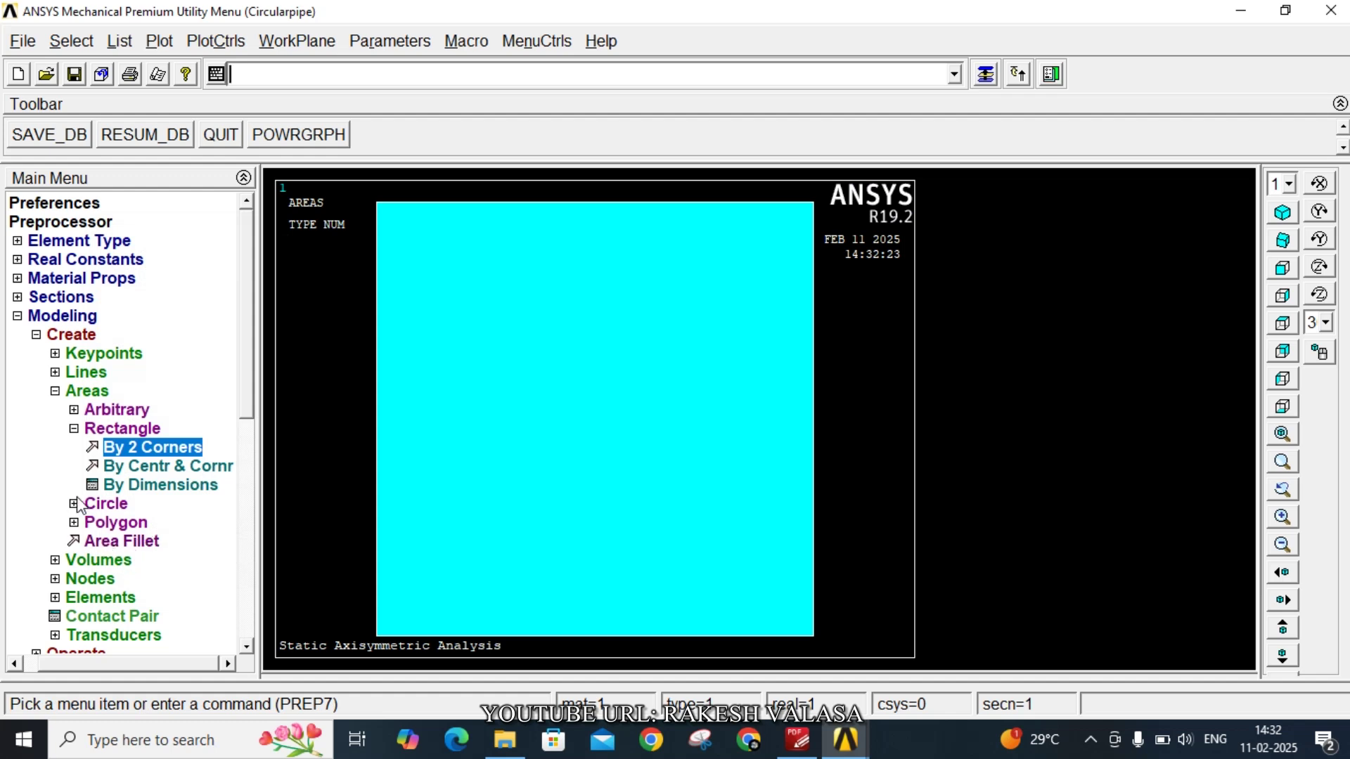
# Enable Smart Size in the MeshTool and set its fineness level to 3
pyautogui.moveTo(242, 408); pyautogui.dragTo(250, 499)
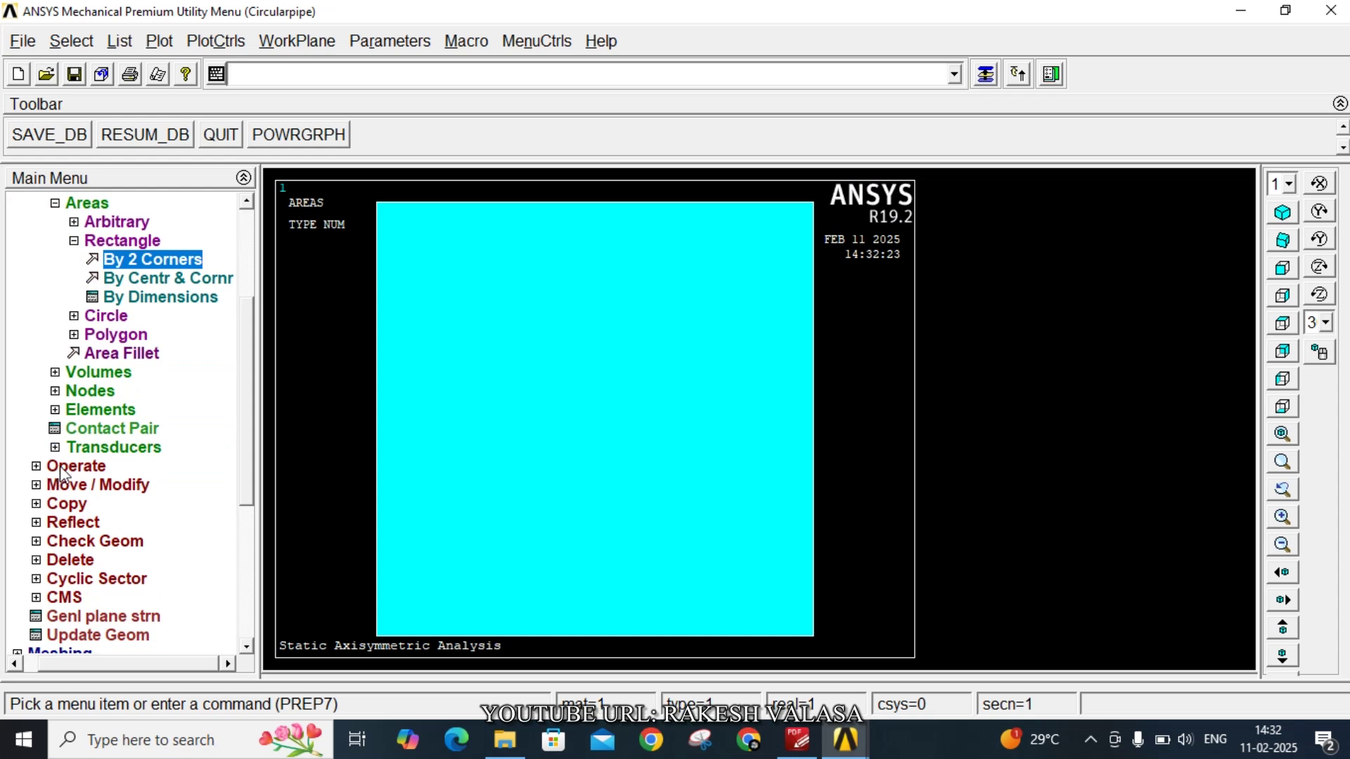
pyautogui.click(74, 240)
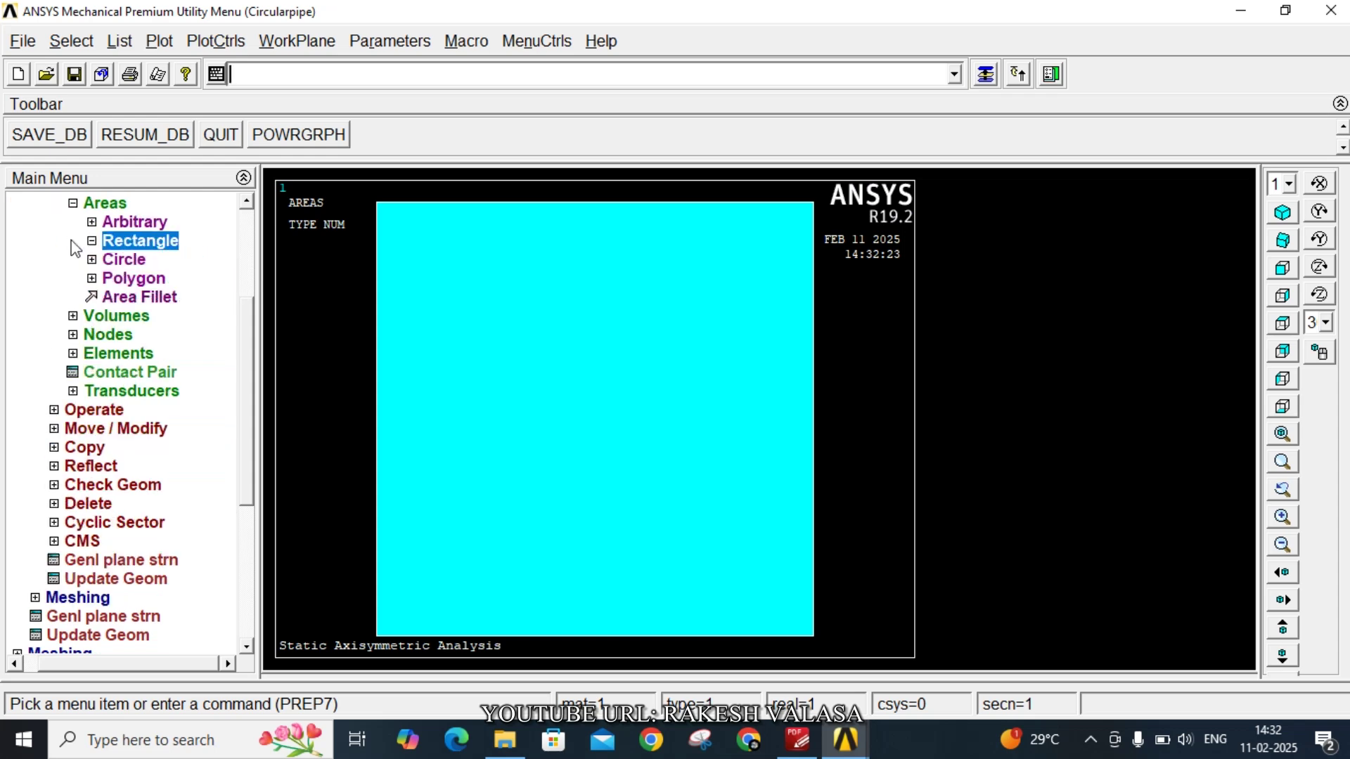
pyautogui.click(79, 598)
pyautogui.click(114, 373)
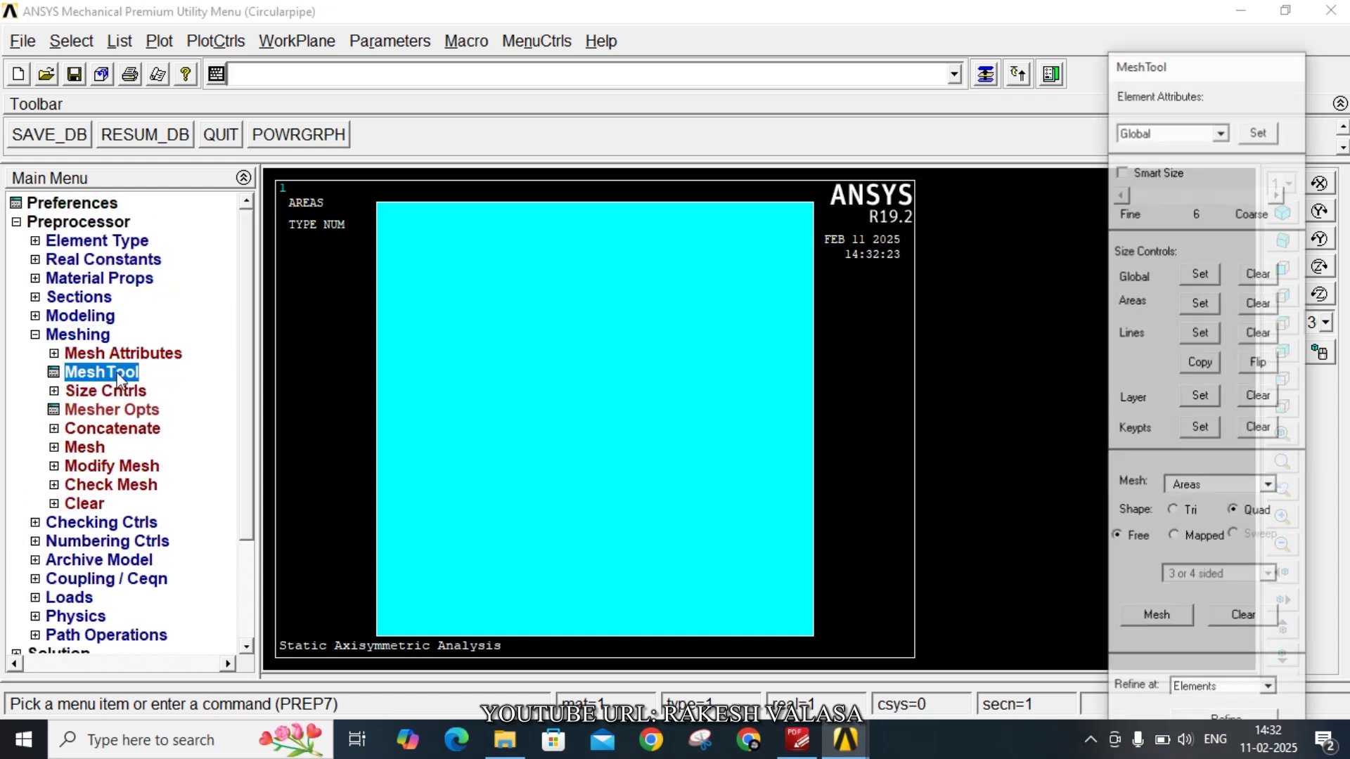
pyautogui.click(1122, 171)
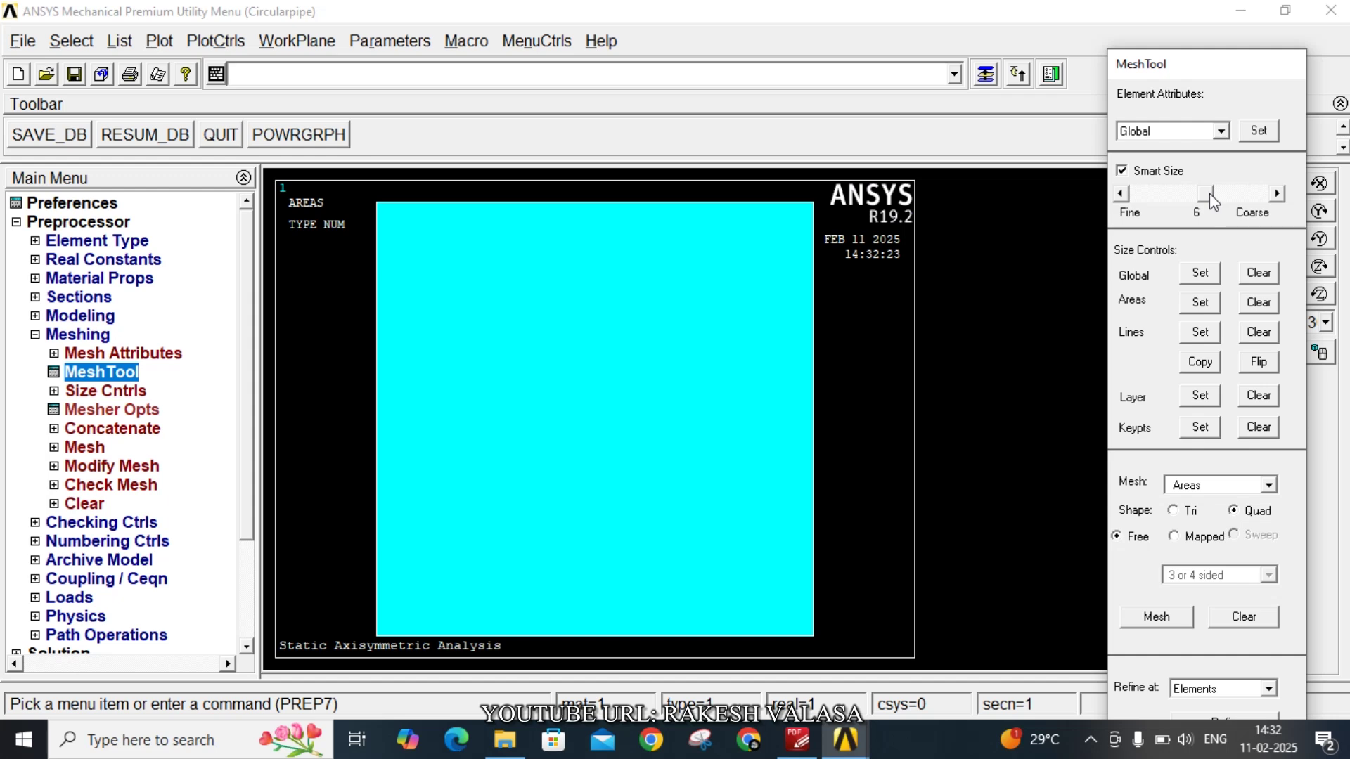
pyautogui.moveTo(1211, 199); pyautogui.dragTo(1169, 204)
# Mesh the rectangular area with free quad elements and close the MeshTool
pyautogui.click(1173, 622)
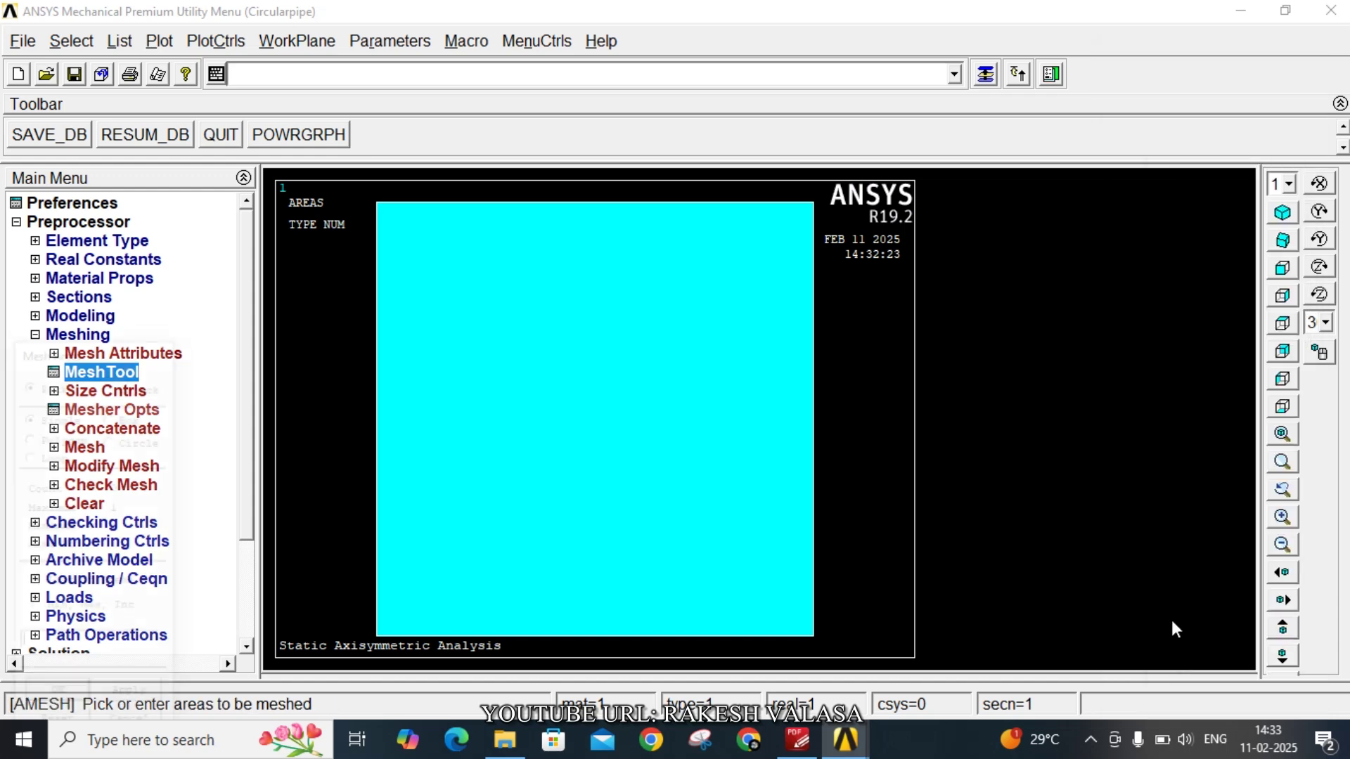
pyautogui.click(665, 512)
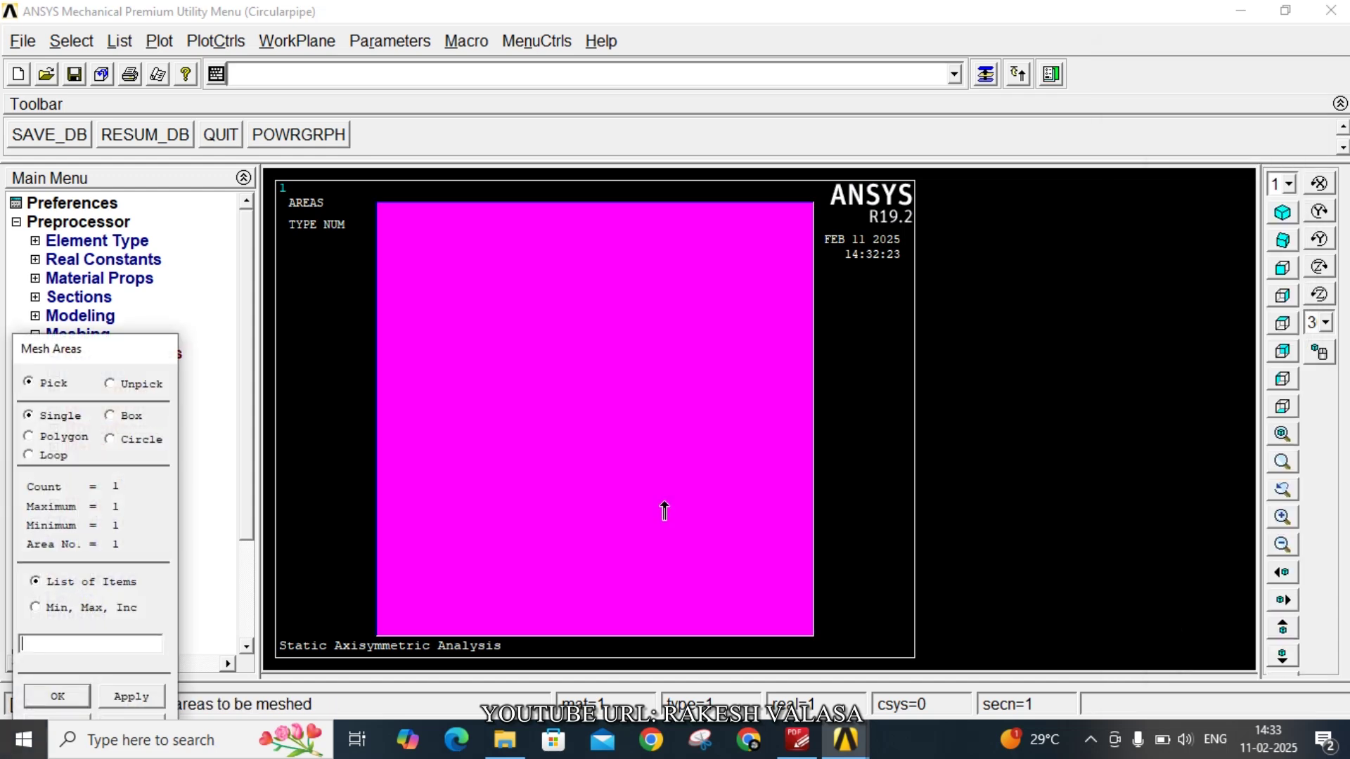
pyautogui.click(56, 698)
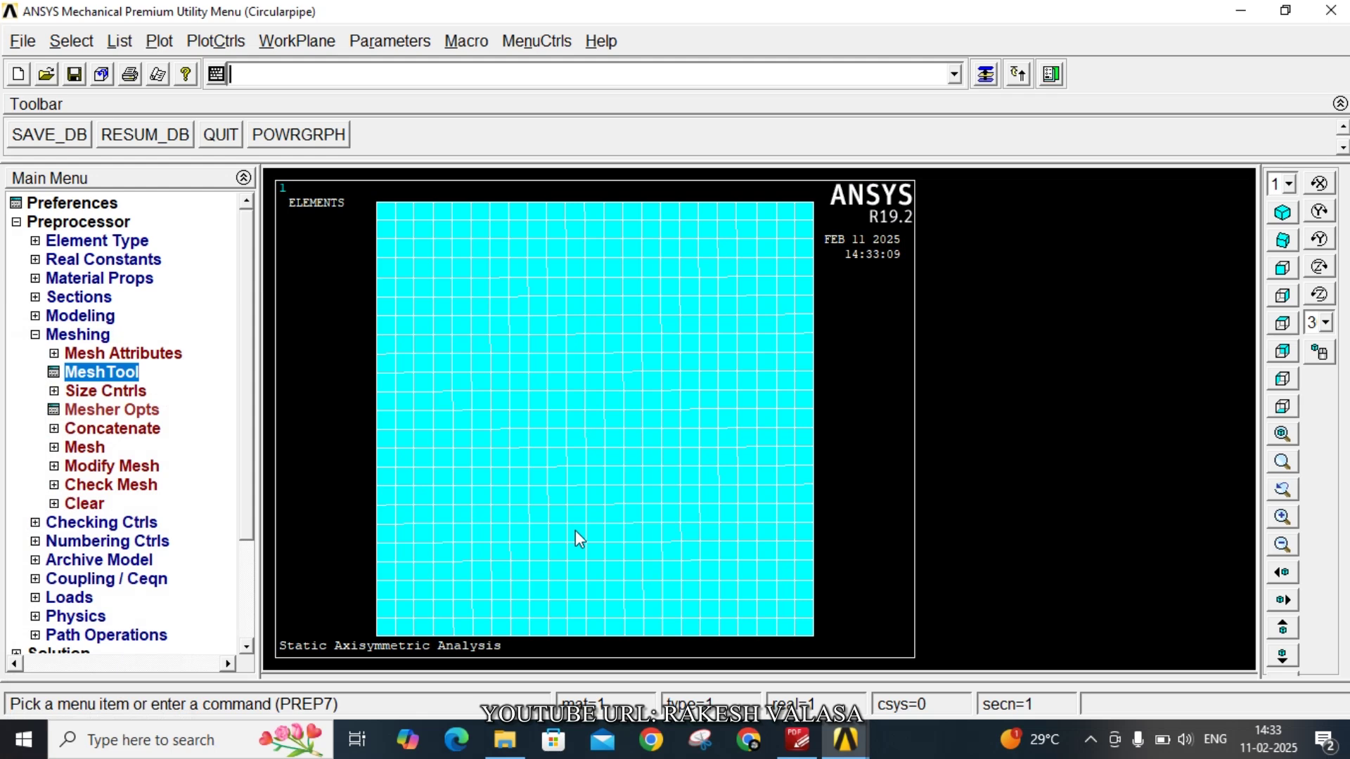
pyautogui.click(997, 70)
pyautogui.moveTo(1239, 76); pyautogui.dragTo(1228, 28)
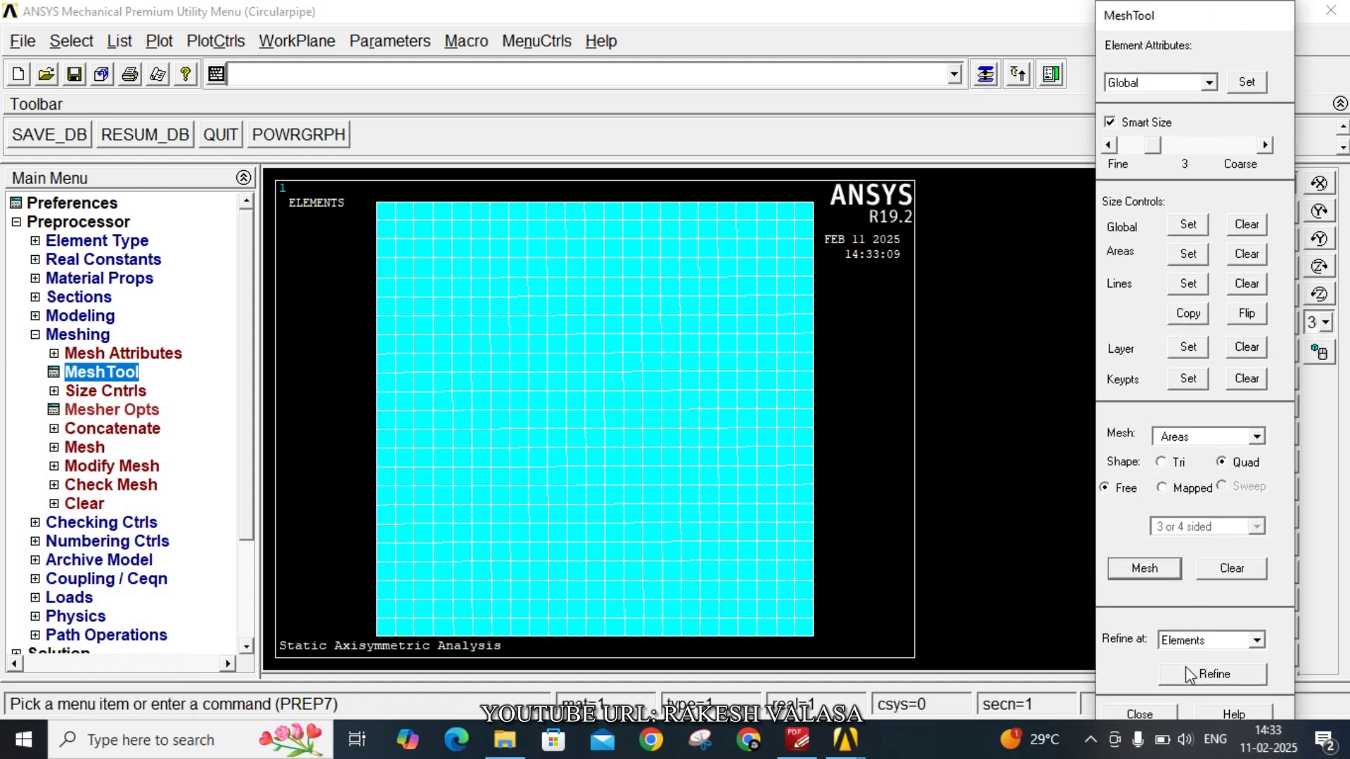
pyautogui.click(1109, 712)
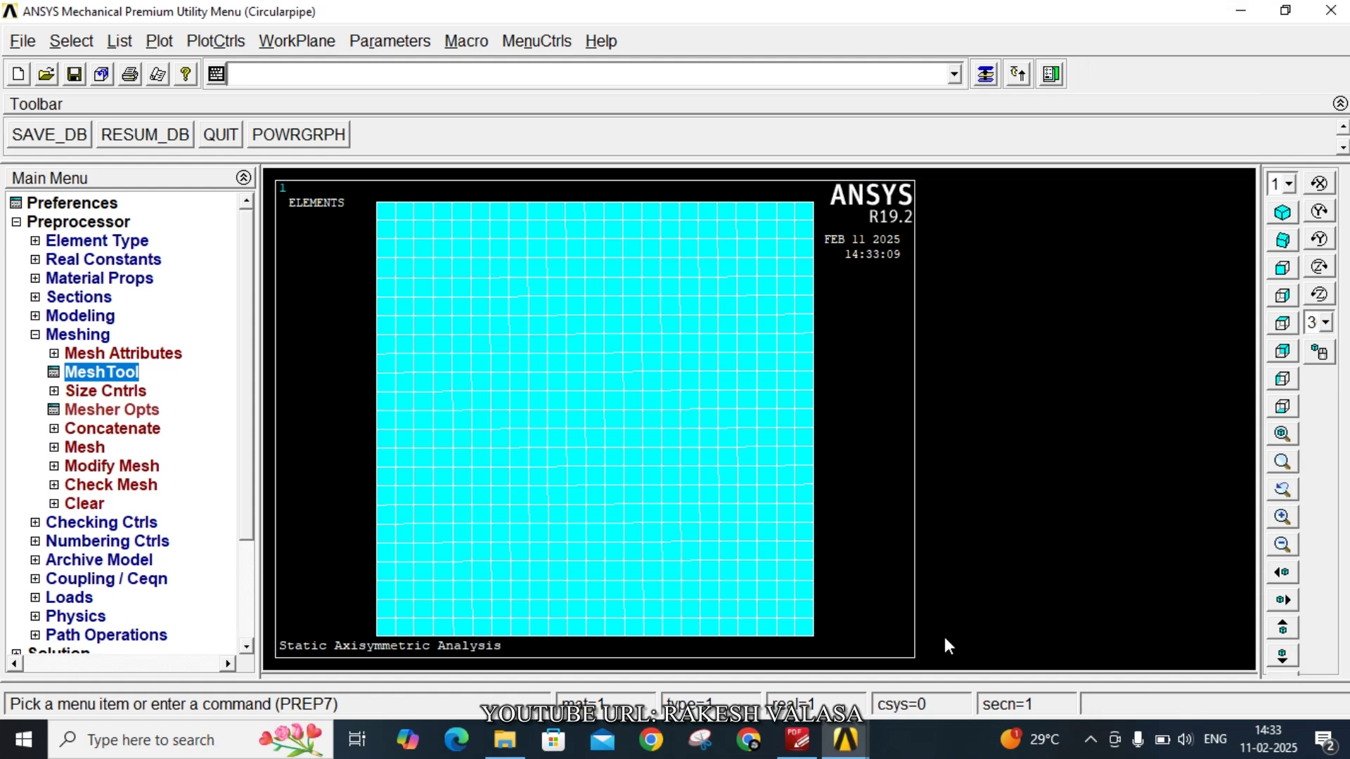
# Set the new analysis type to Static
pyautogui.click(67, 598)
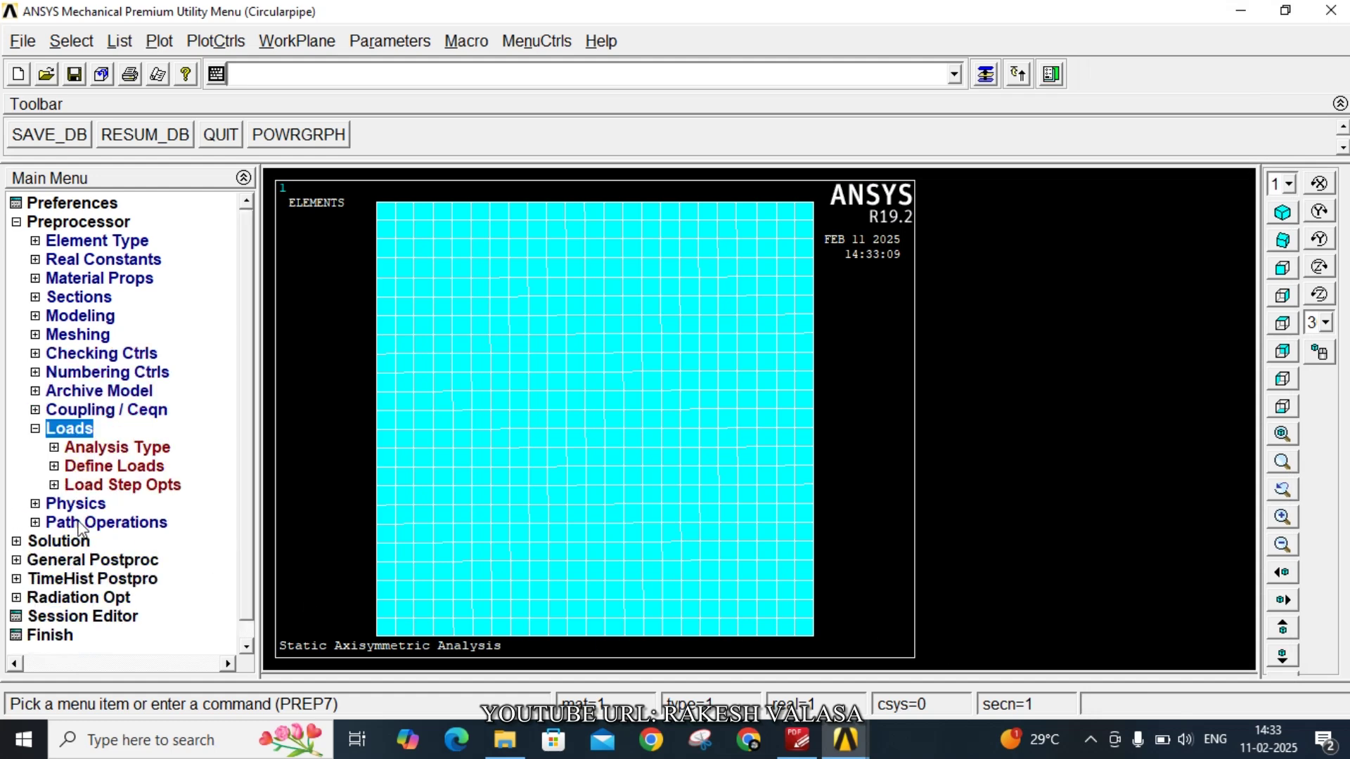
pyautogui.click(119, 444)
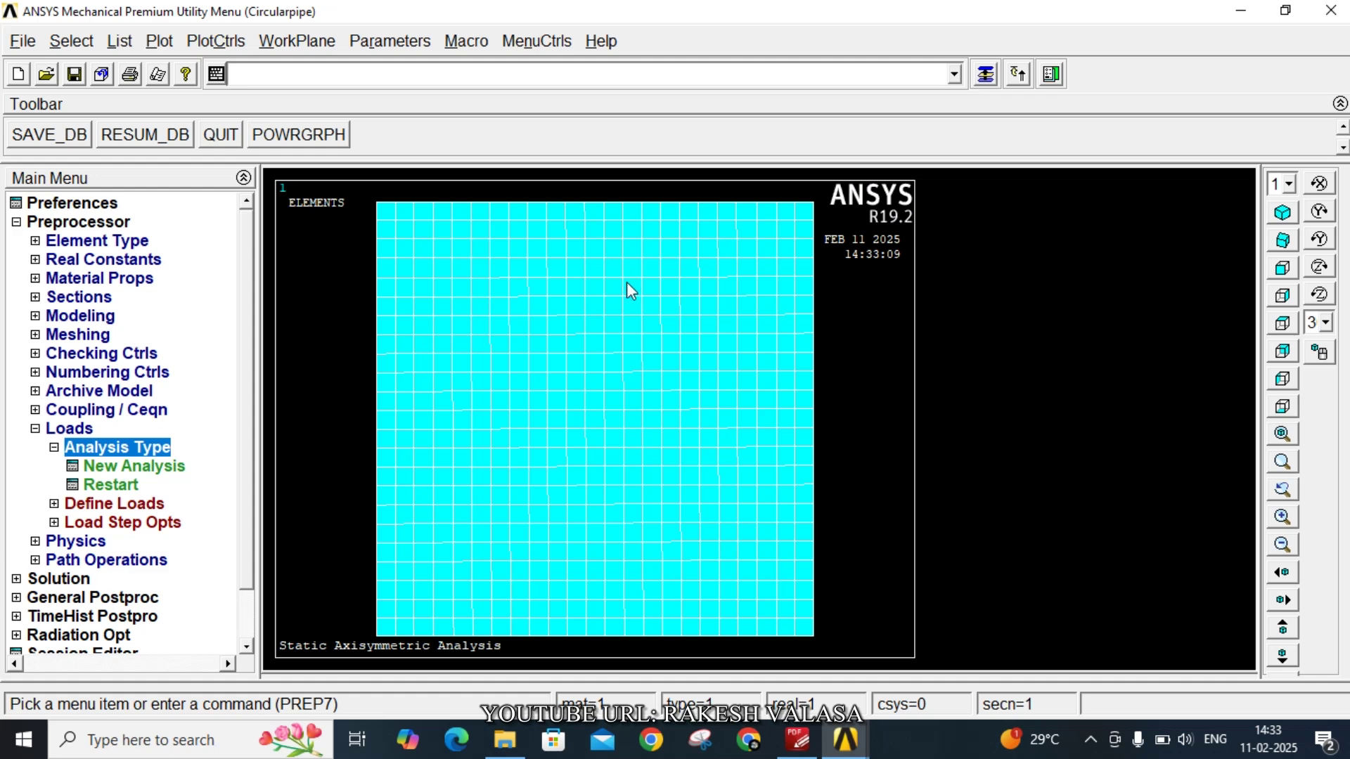
pyautogui.click(178, 469)
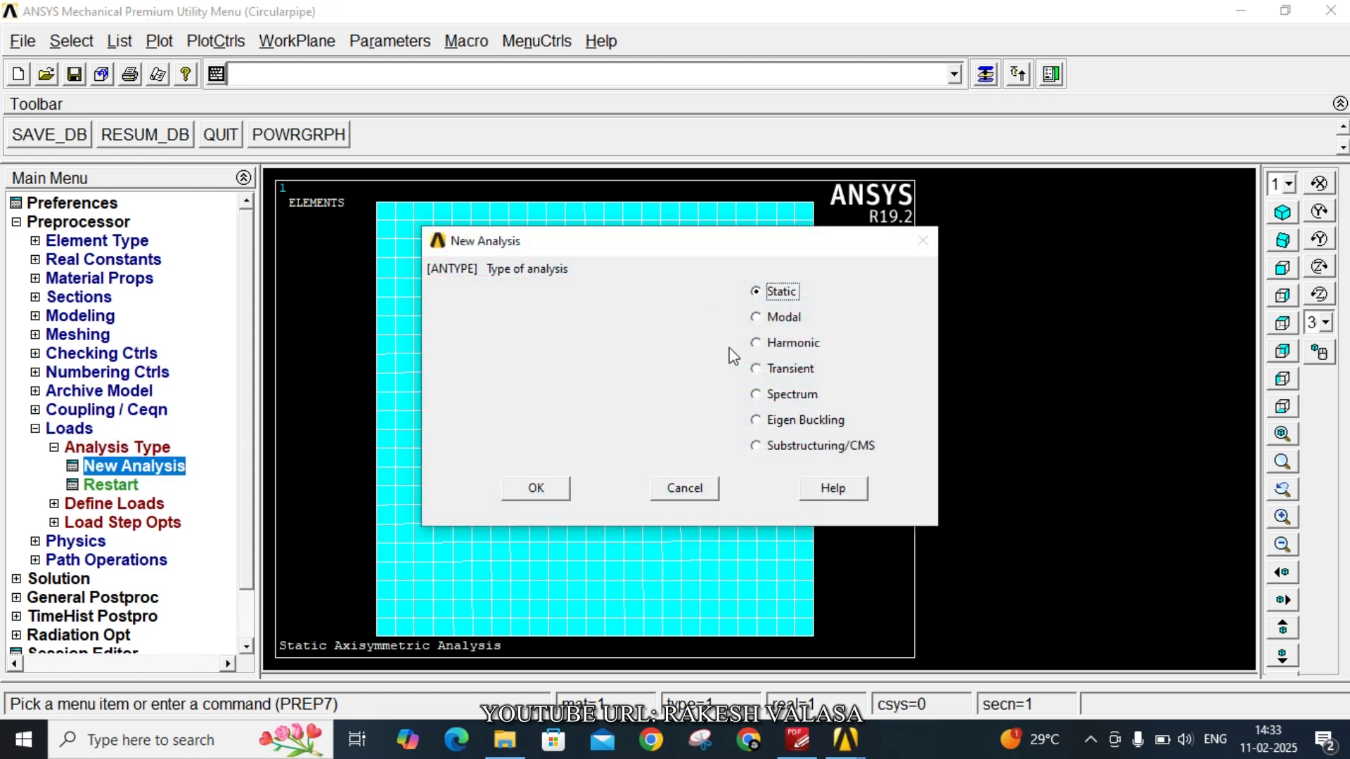
pyautogui.click(538, 489)
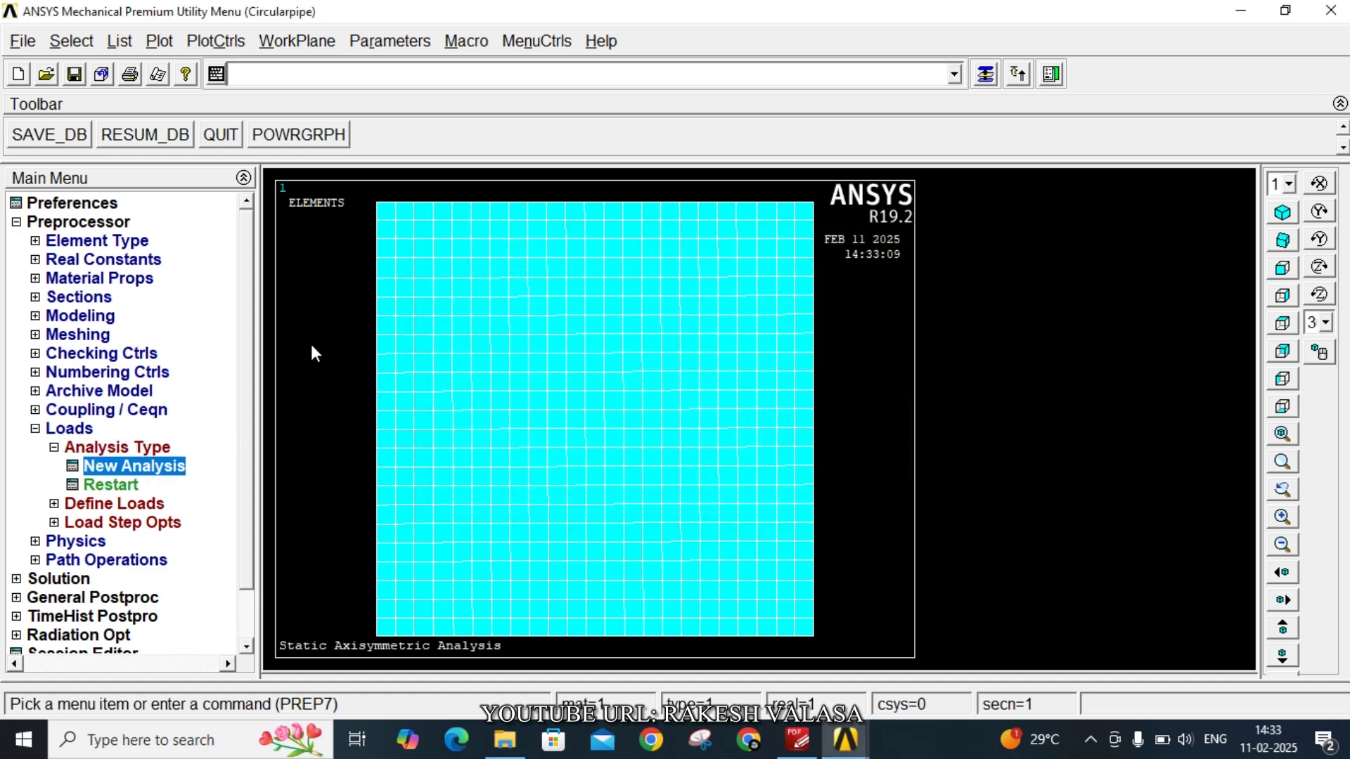
# Constrain the rectangle's bottom line in UY with a constant displacement value of 0
pyautogui.click(143, 510)
pyautogui.click(105, 503)
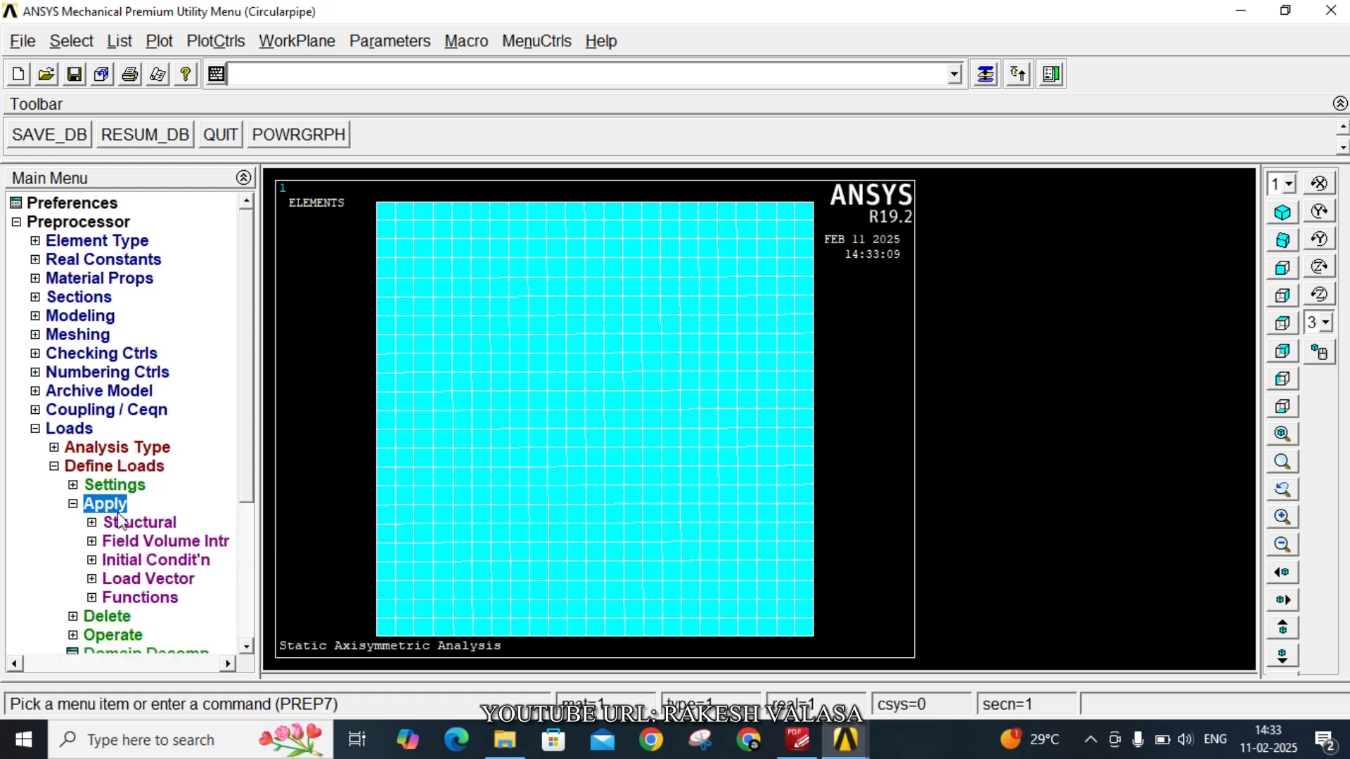
pyautogui.click(134, 522)
pyautogui.click(154, 541)
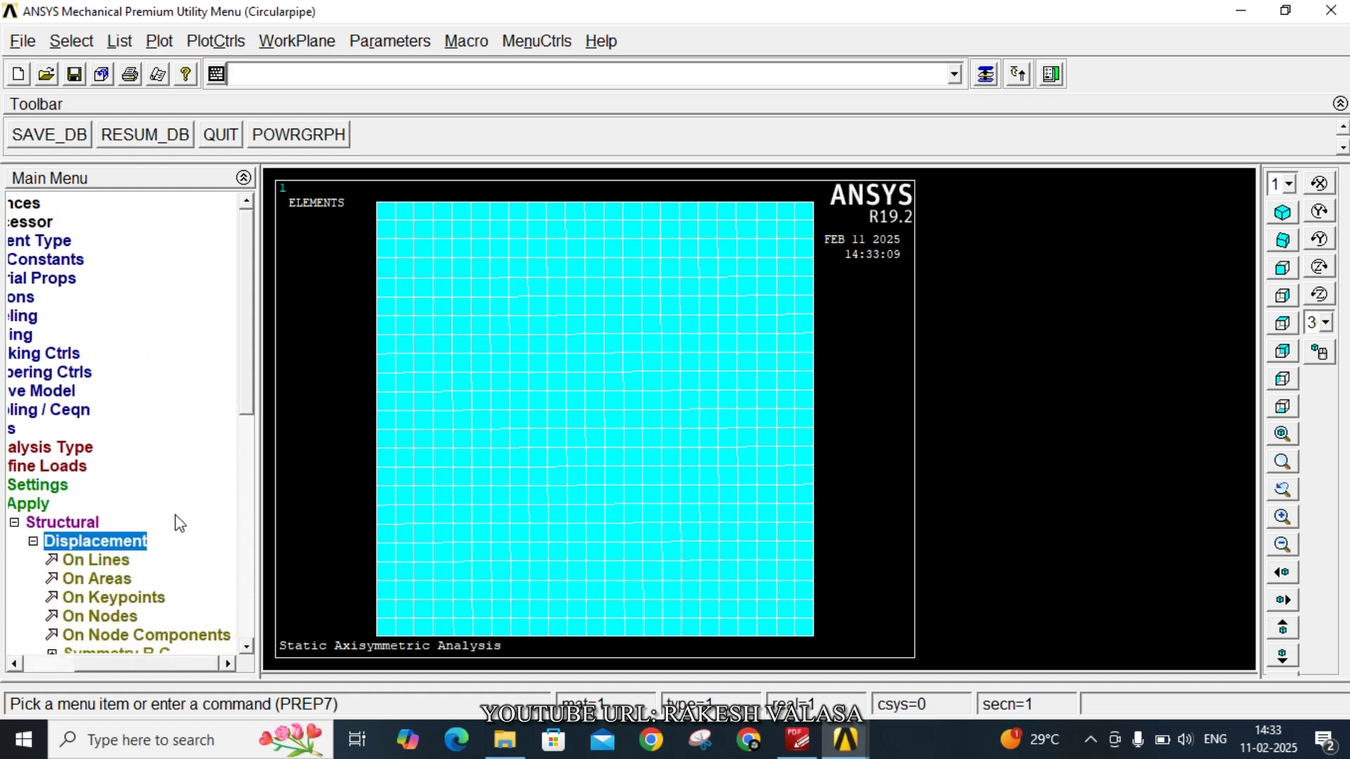
pyautogui.click(110, 560)
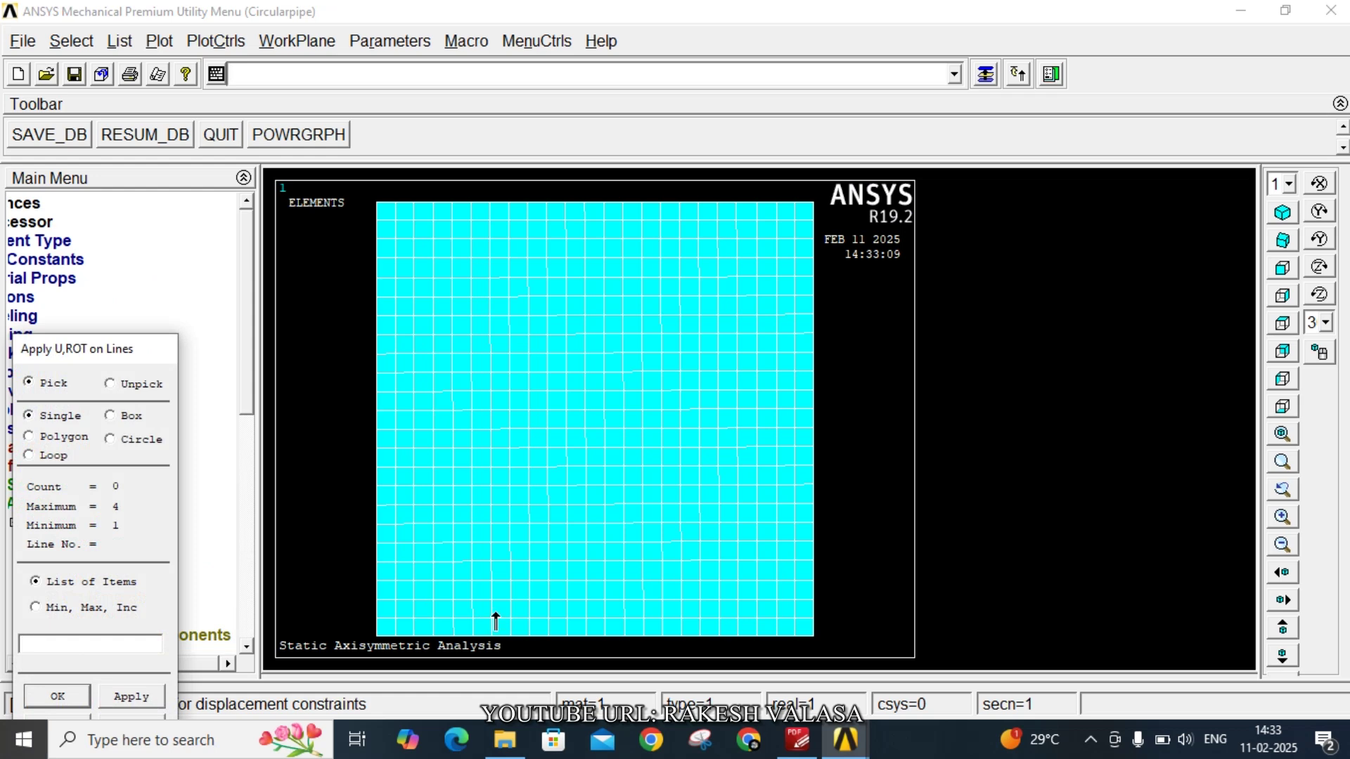
pyautogui.click(576, 639)
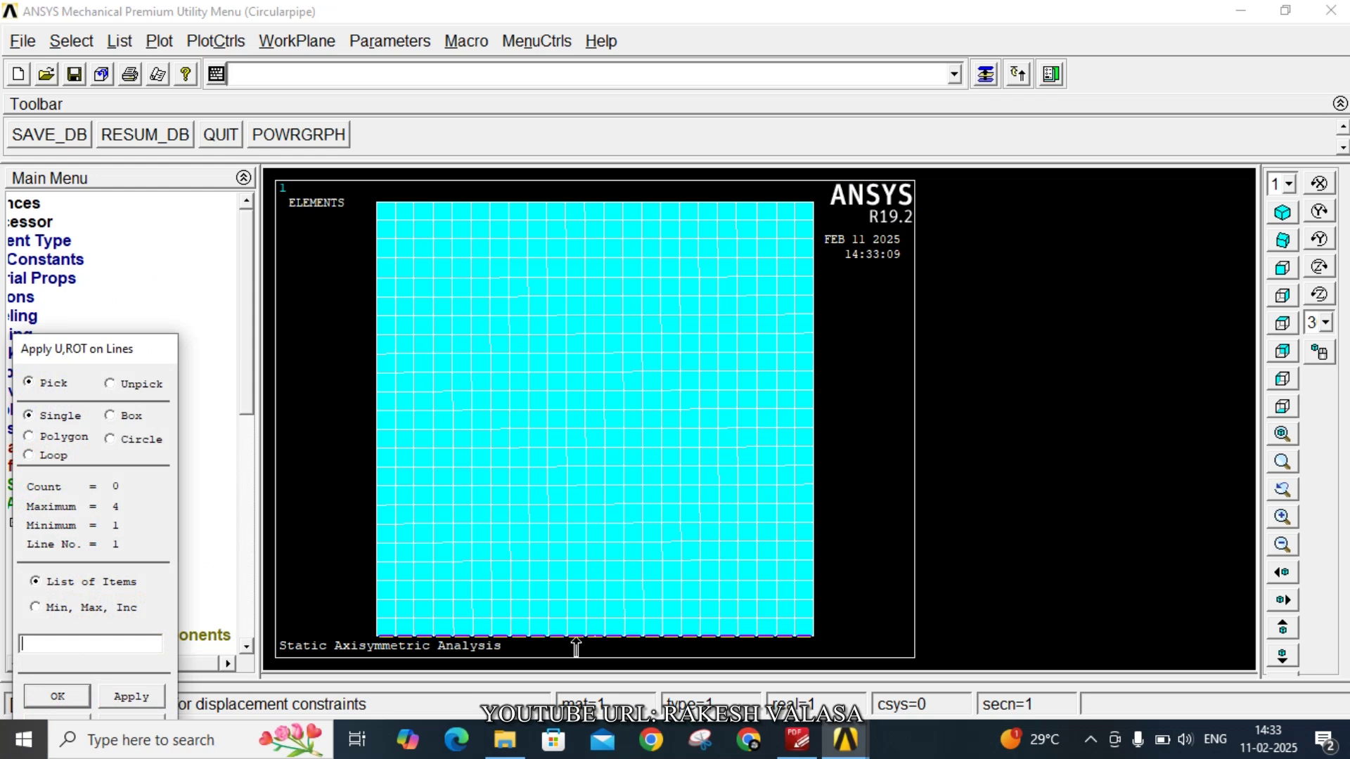
pyautogui.click(60, 696)
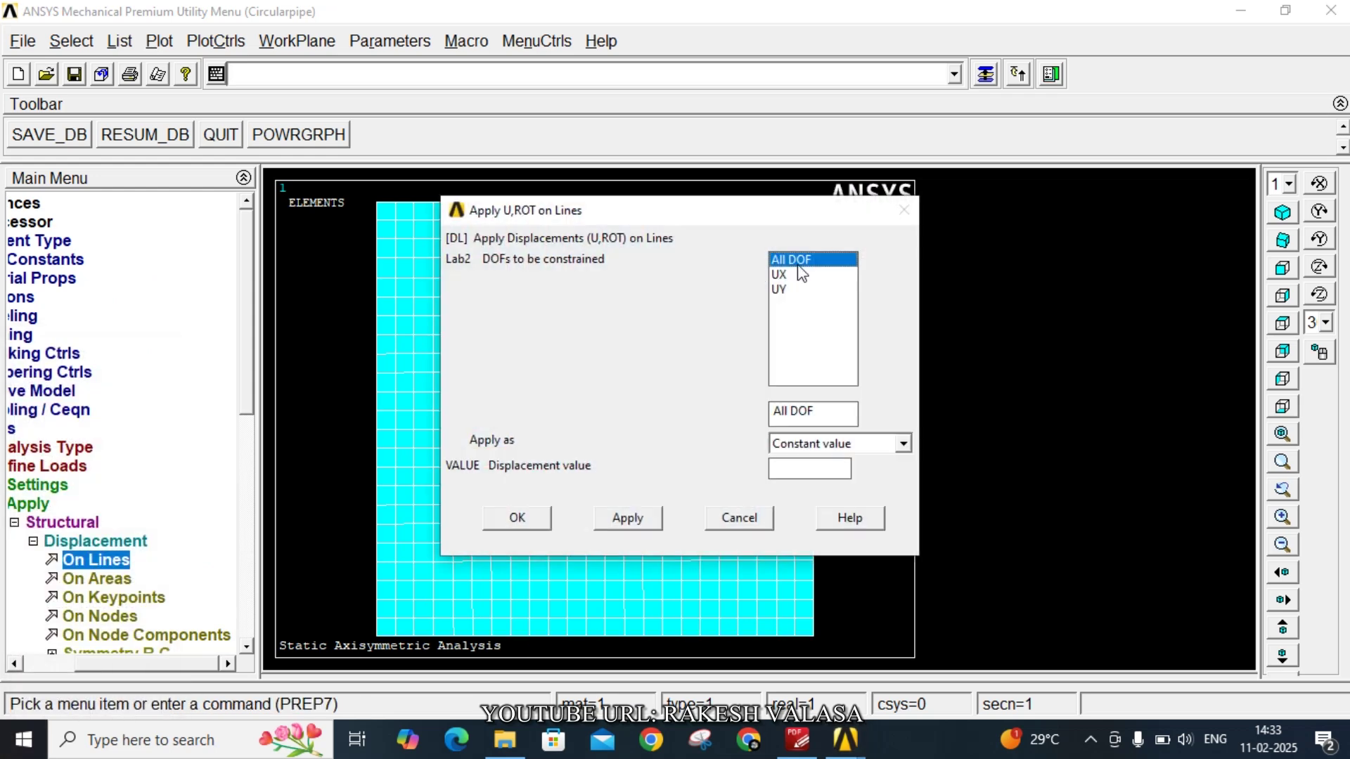
pyautogui.click(782, 292)
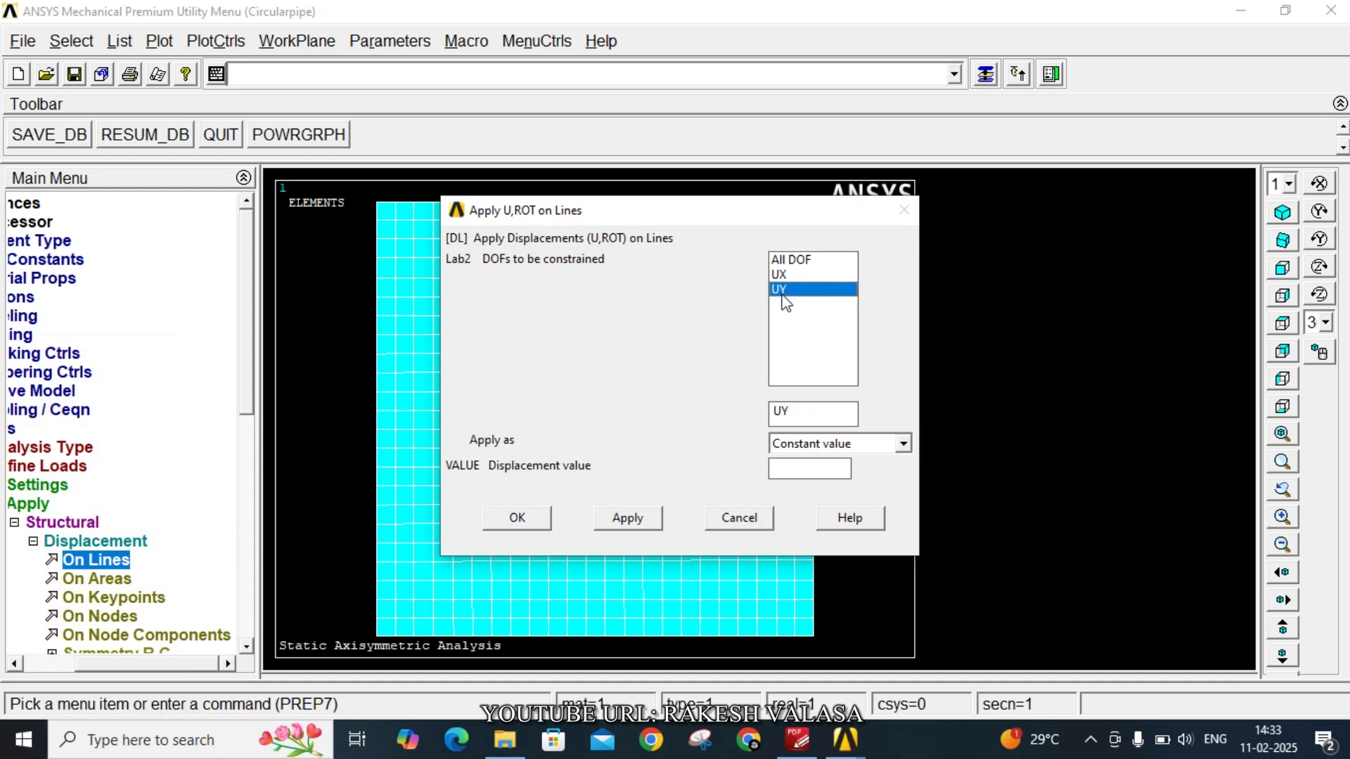
pyautogui.click(806, 465)
pyautogui.write('0')
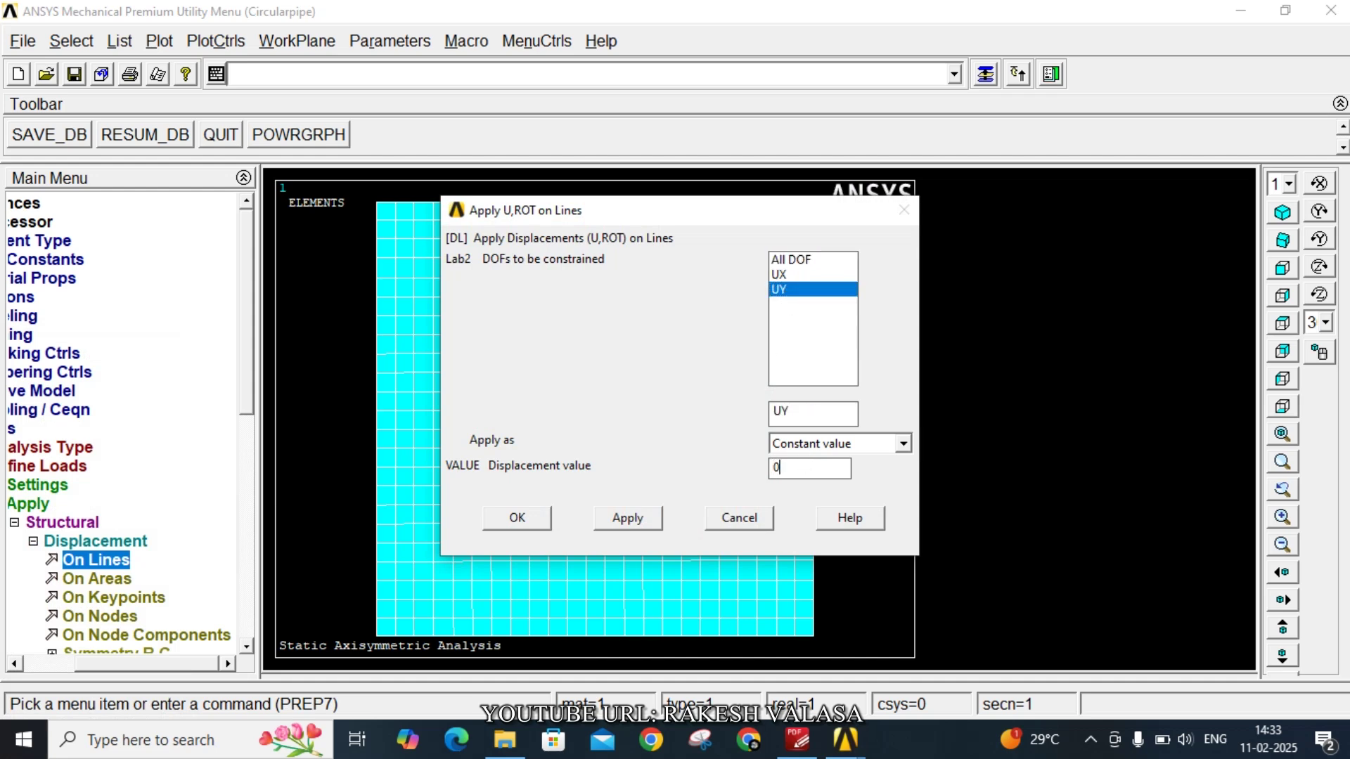
pyautogui.click(537, 514)
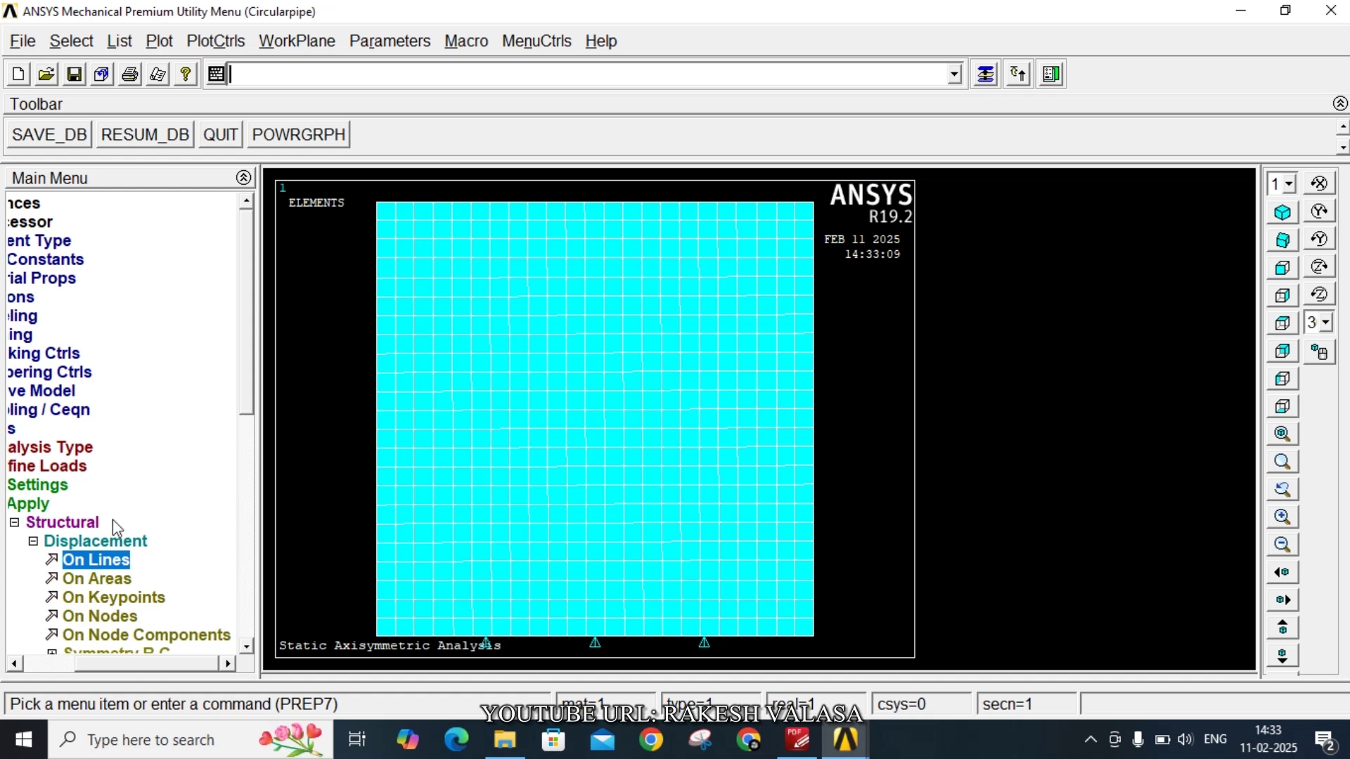
# Apply a constant pressure of 20 on the rectangle's left line, the pipe's inner wall
pyautogui.click(33, 541)
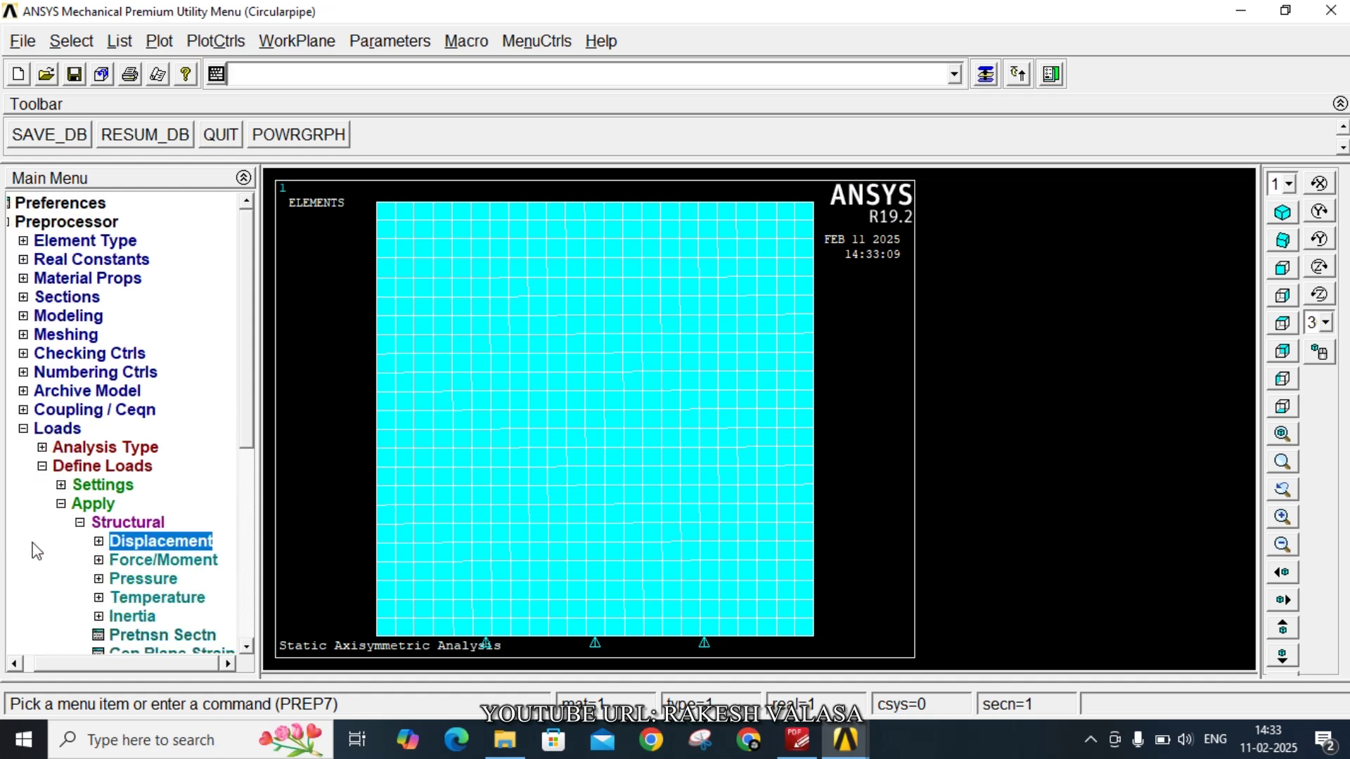
pyautogui.click(128, 579)
pyautogui.click(86, 597)
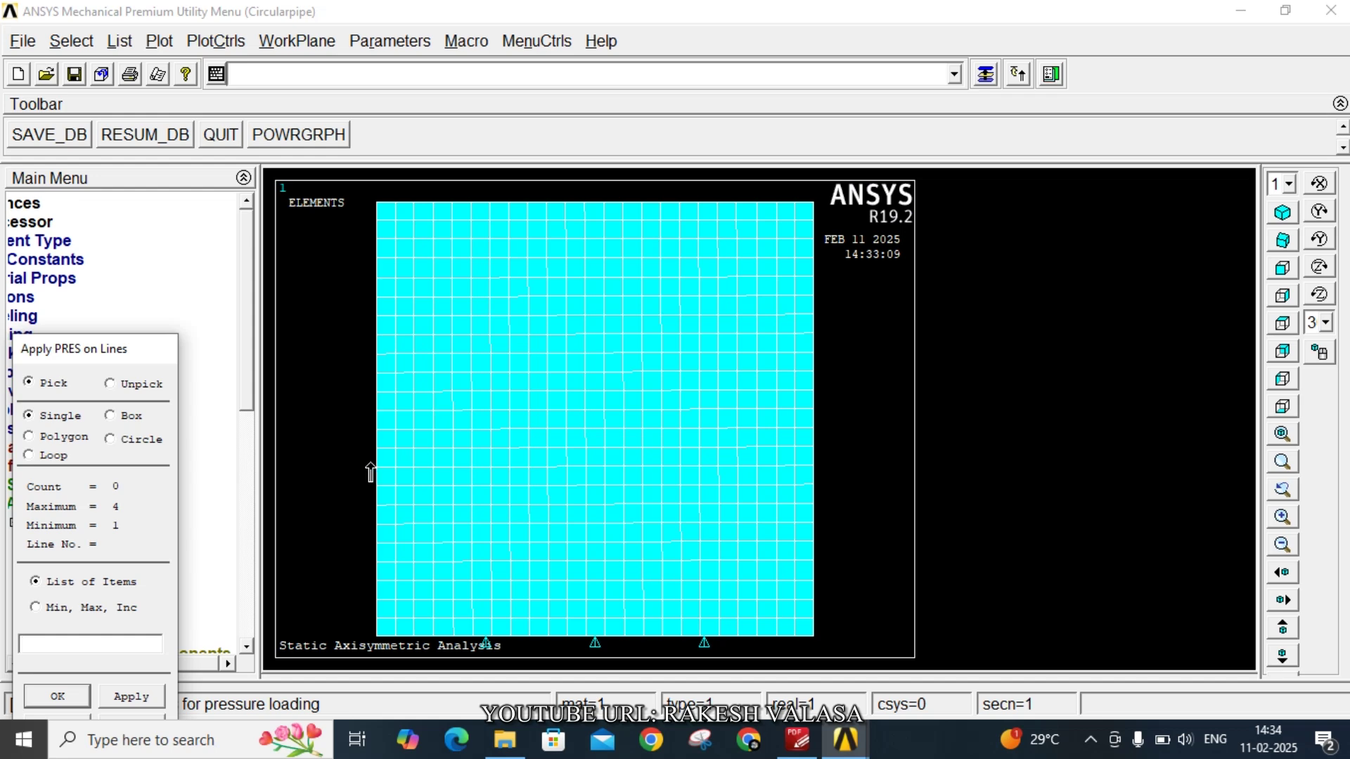
pyautogui.click(376, 362)
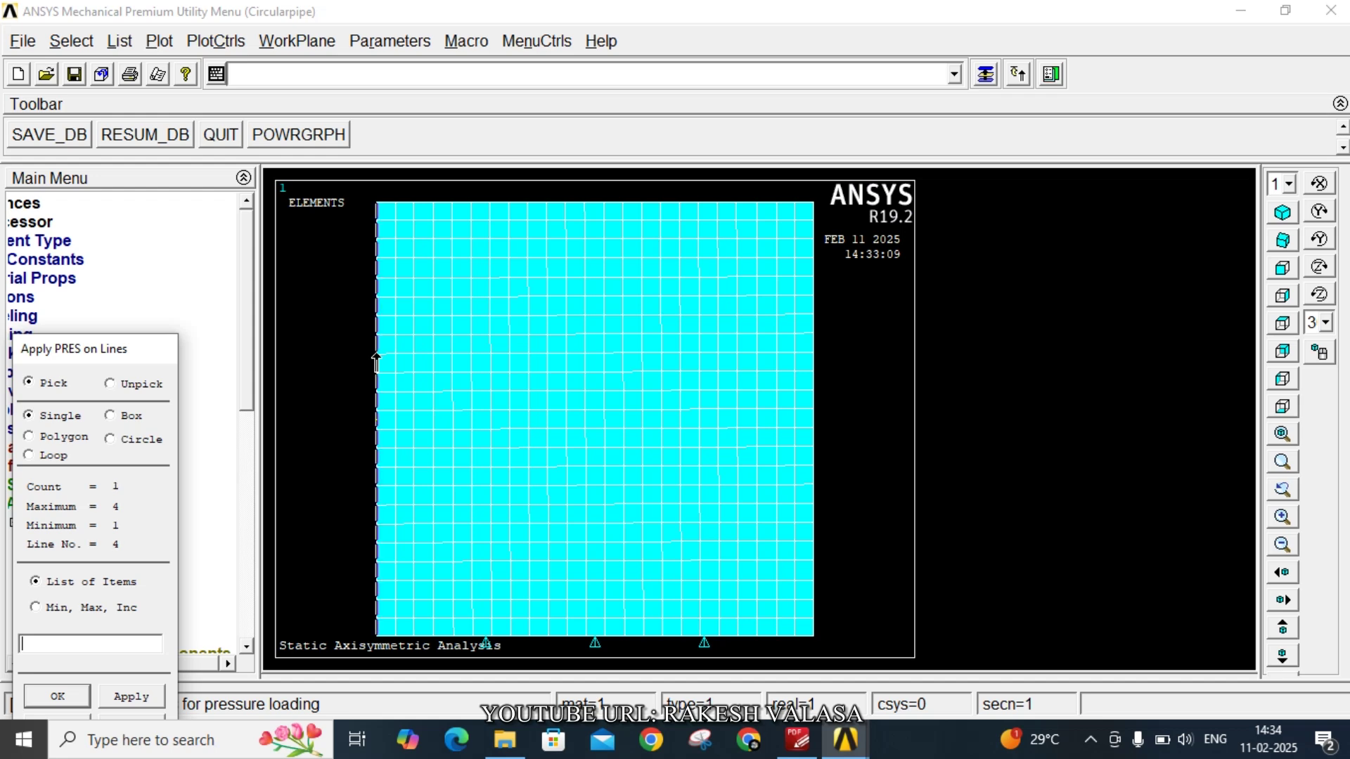
pyautogui.click(59, 697)
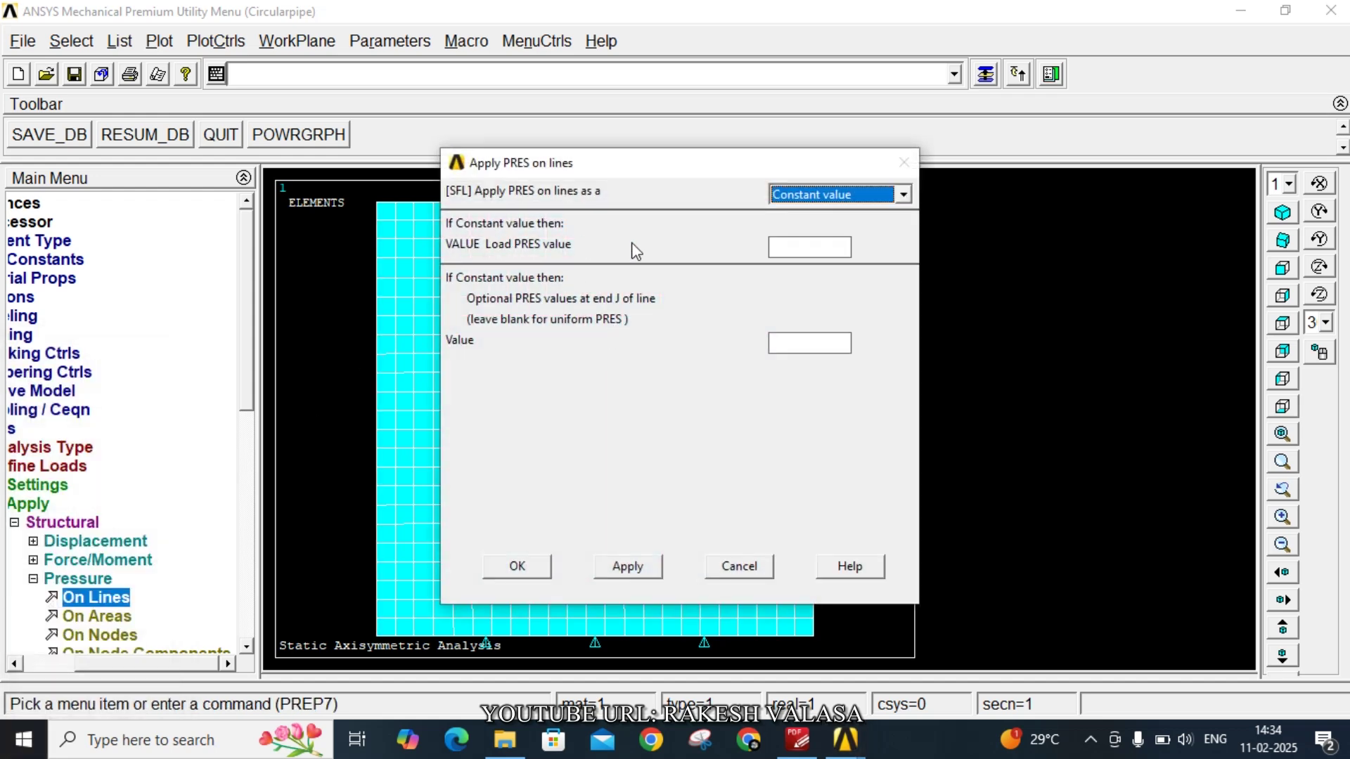
pyautogui.click(790, 244)
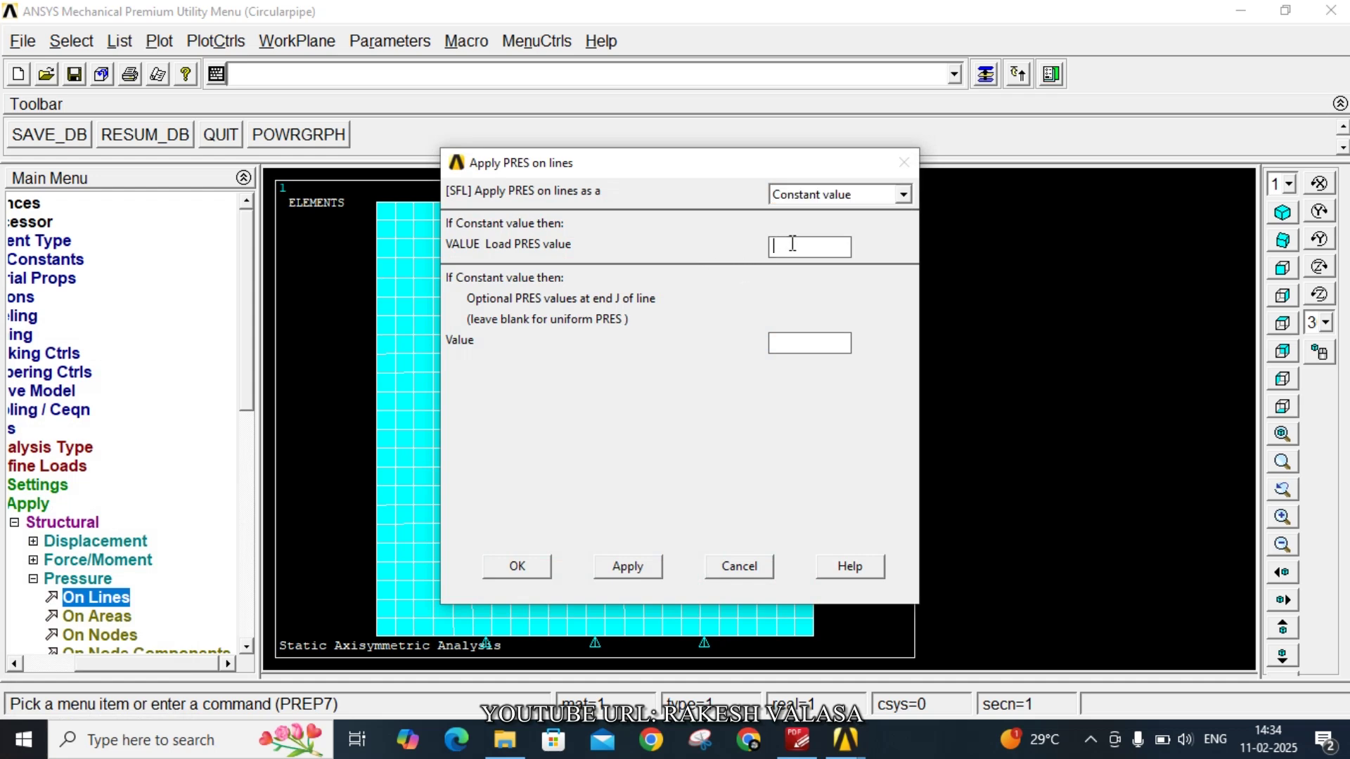
pyautogui.write('20')
pyautogui.click(533, 570)
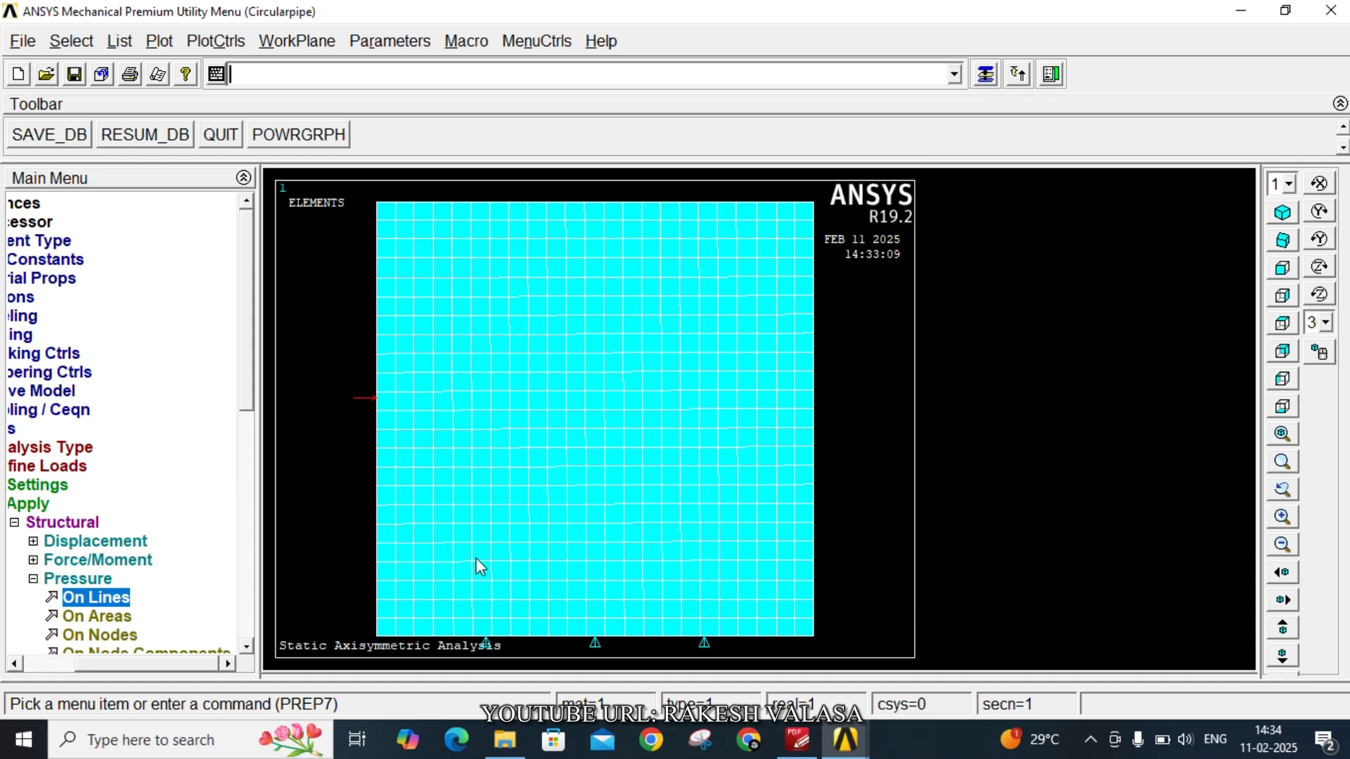
# Solve the current load step and close the solution note and the status listing
pyautogui.moveTo(128, 665); pyautogui.dragTo(52, 661)
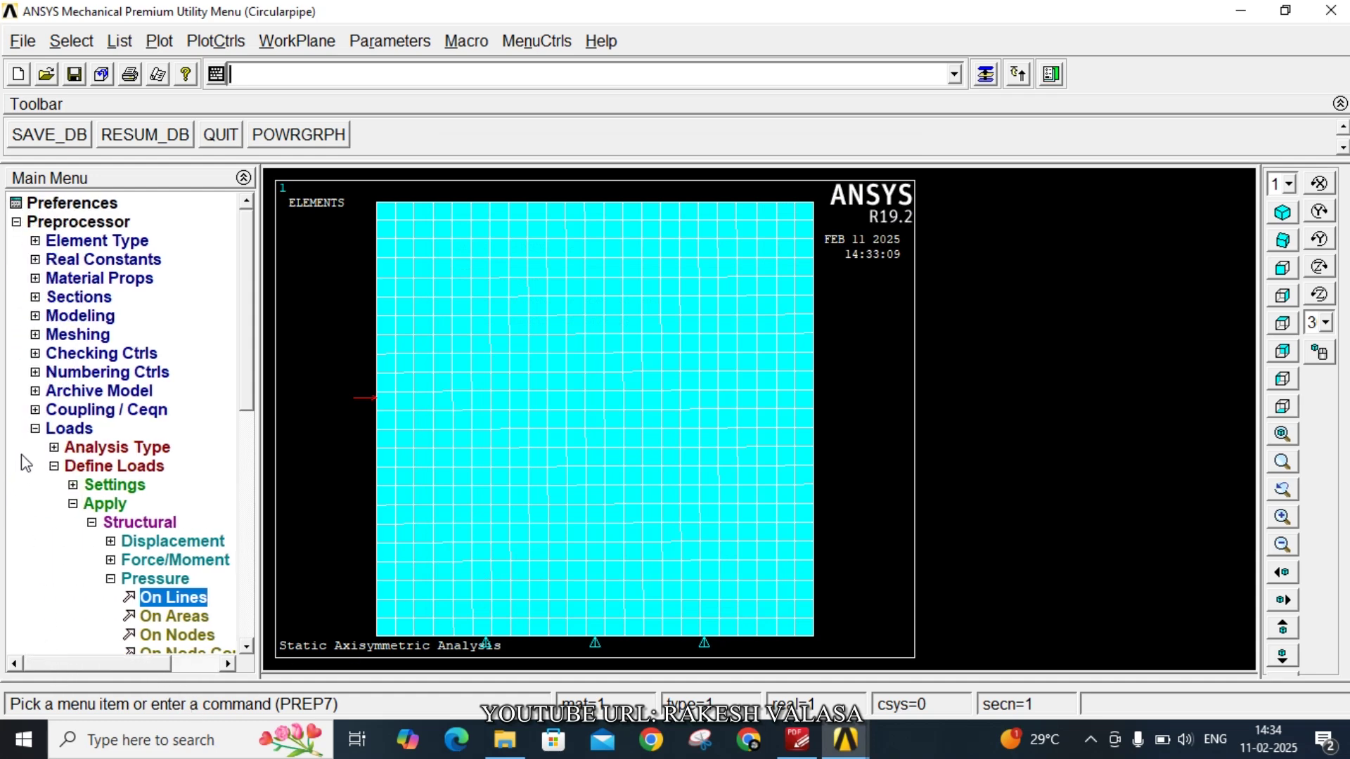
pyautogui.click(38, 430)
pyautogui.click(35, 429)
pyautogui.click(77, 486)
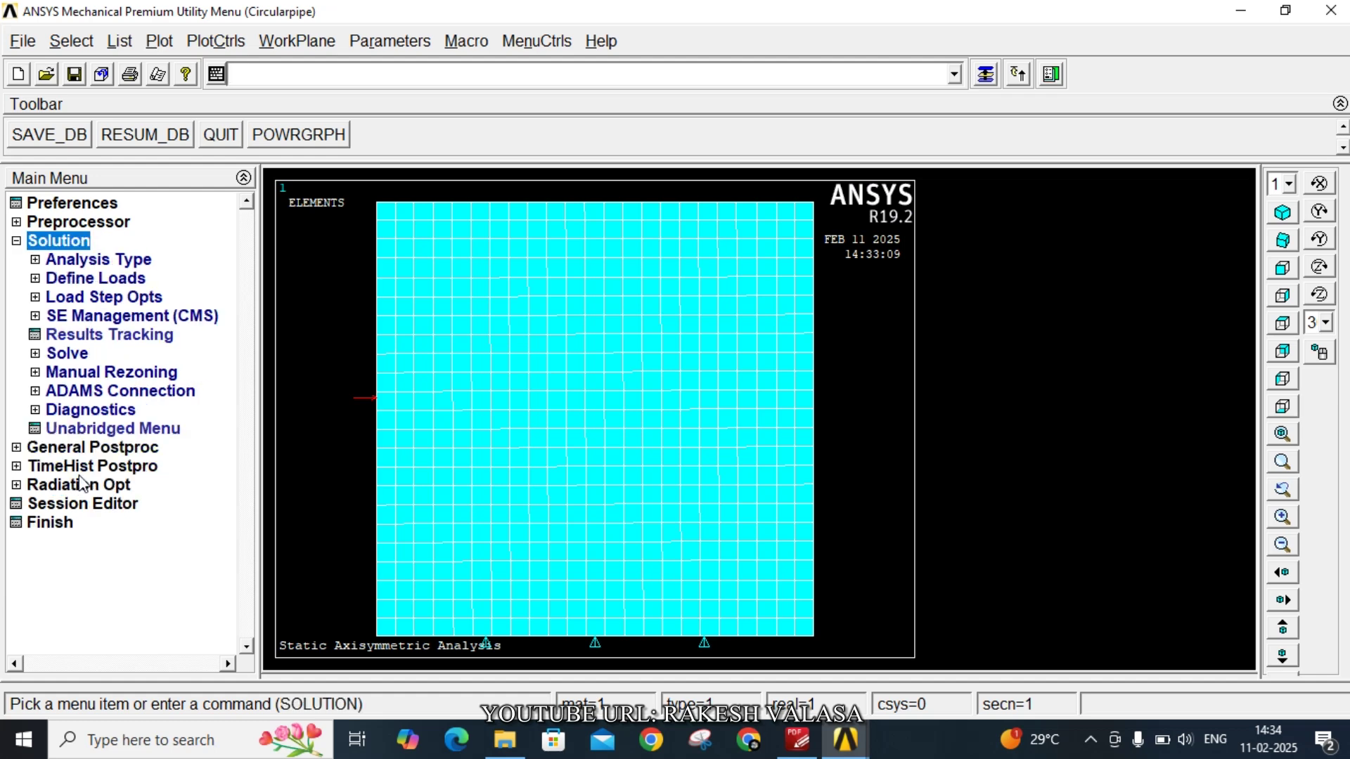
pyautogui.click(67, 353)
pyautogui.click(105, 372)
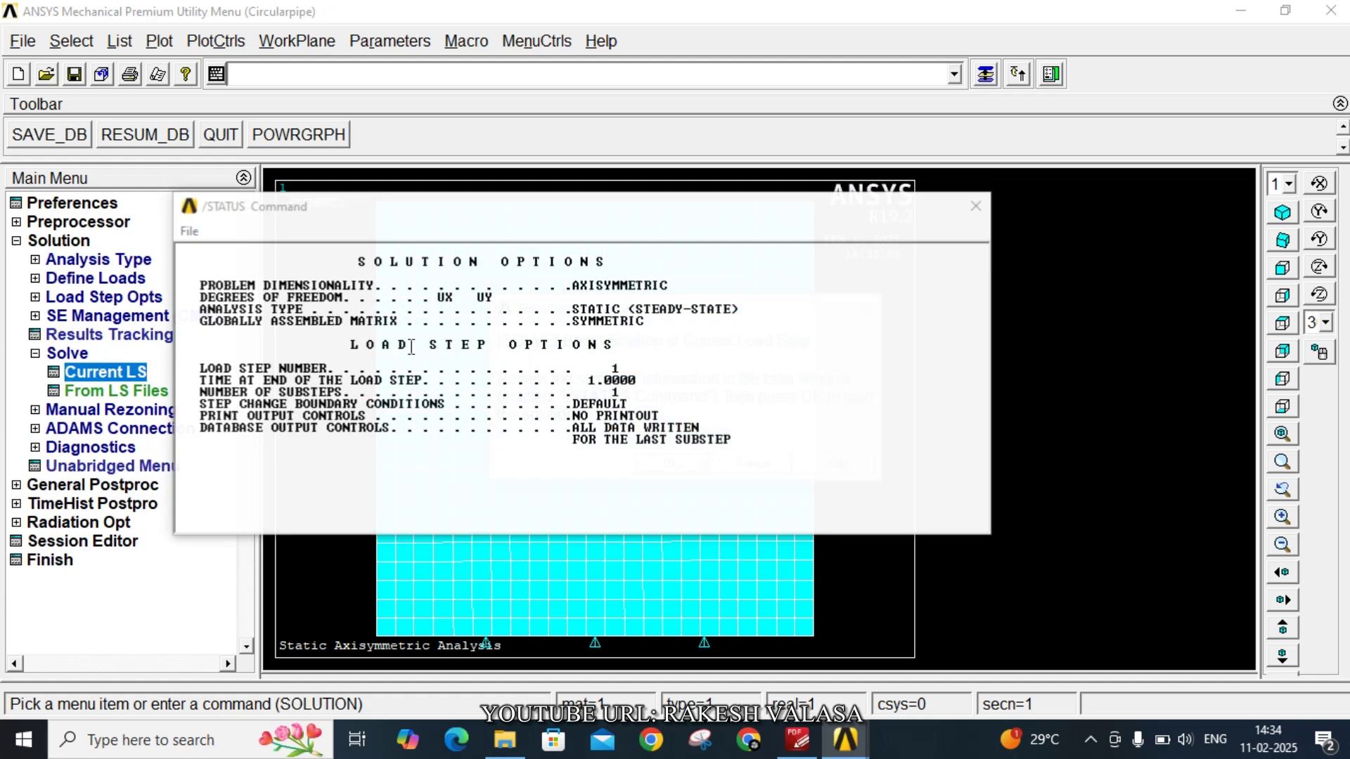
pyautogui.click(670, 463)
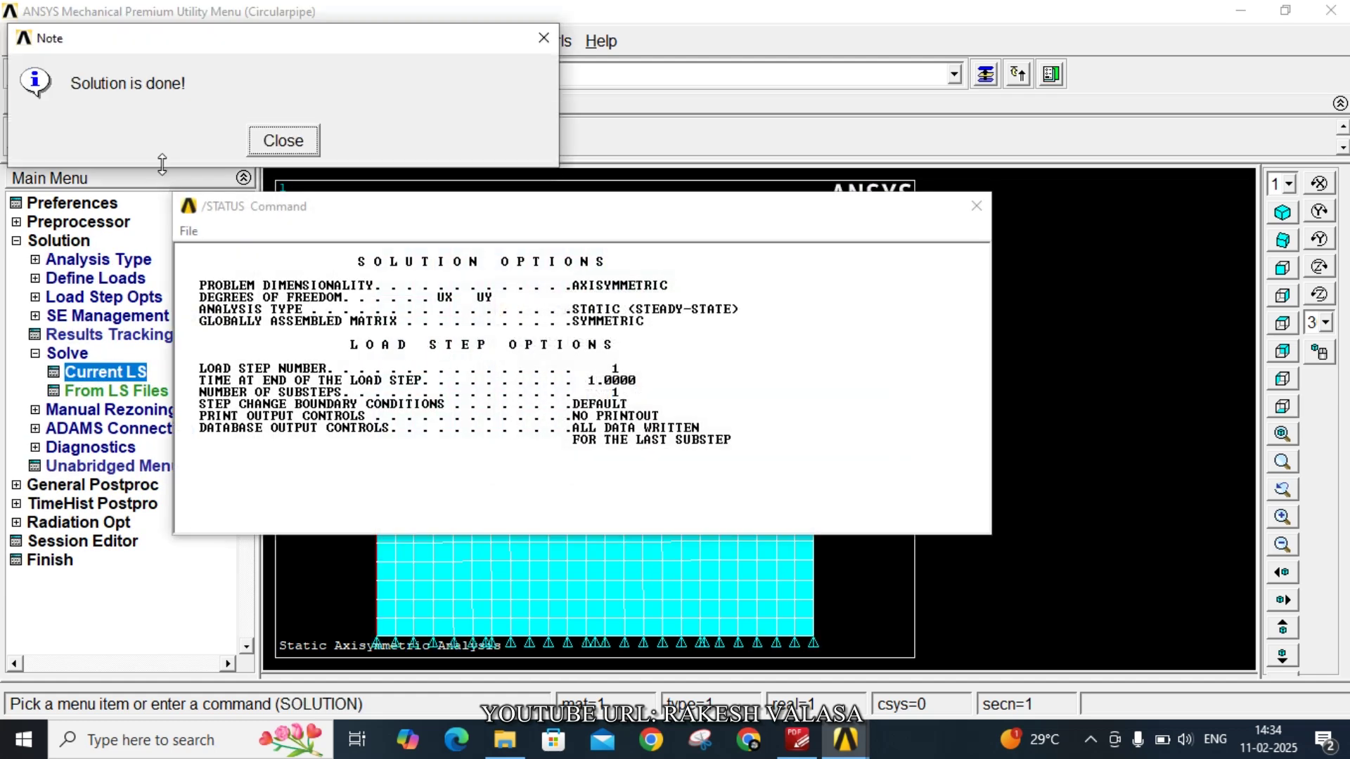
pyautogui.click(281, 141)
pyautogui.click(976, 206)
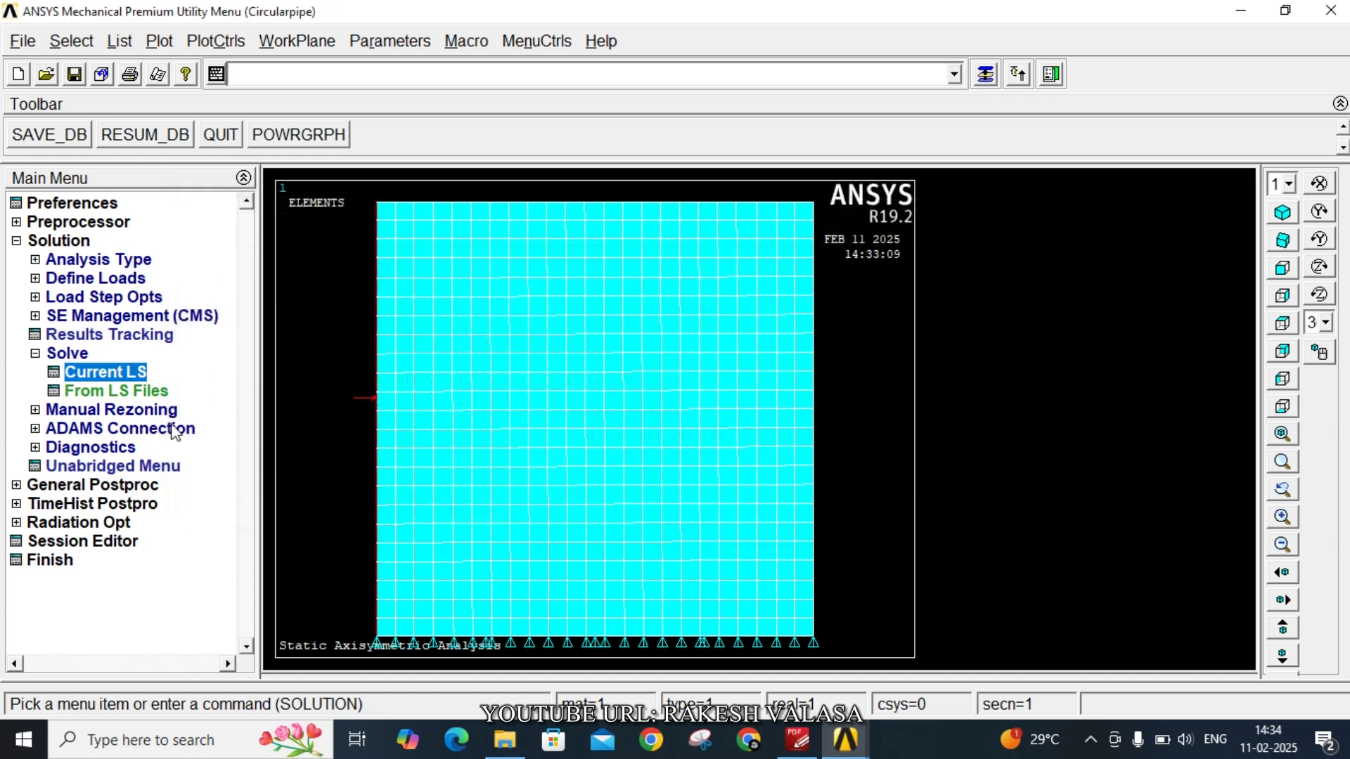
# In general postprocessing, start a report at Circularpipe_report with the Append option, creating its directory and dismissing the application error
pyautogui.click(95, 487)
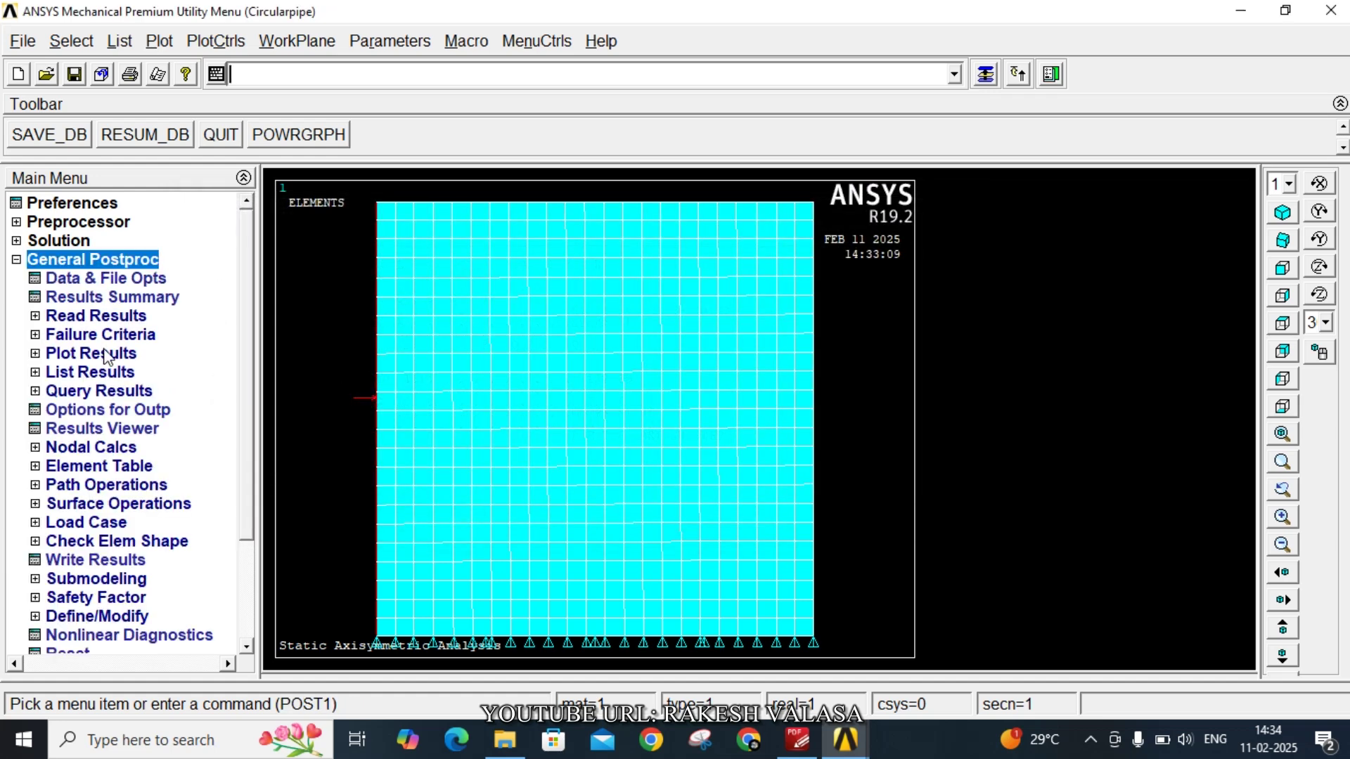
pyautogui.click(99, 352)
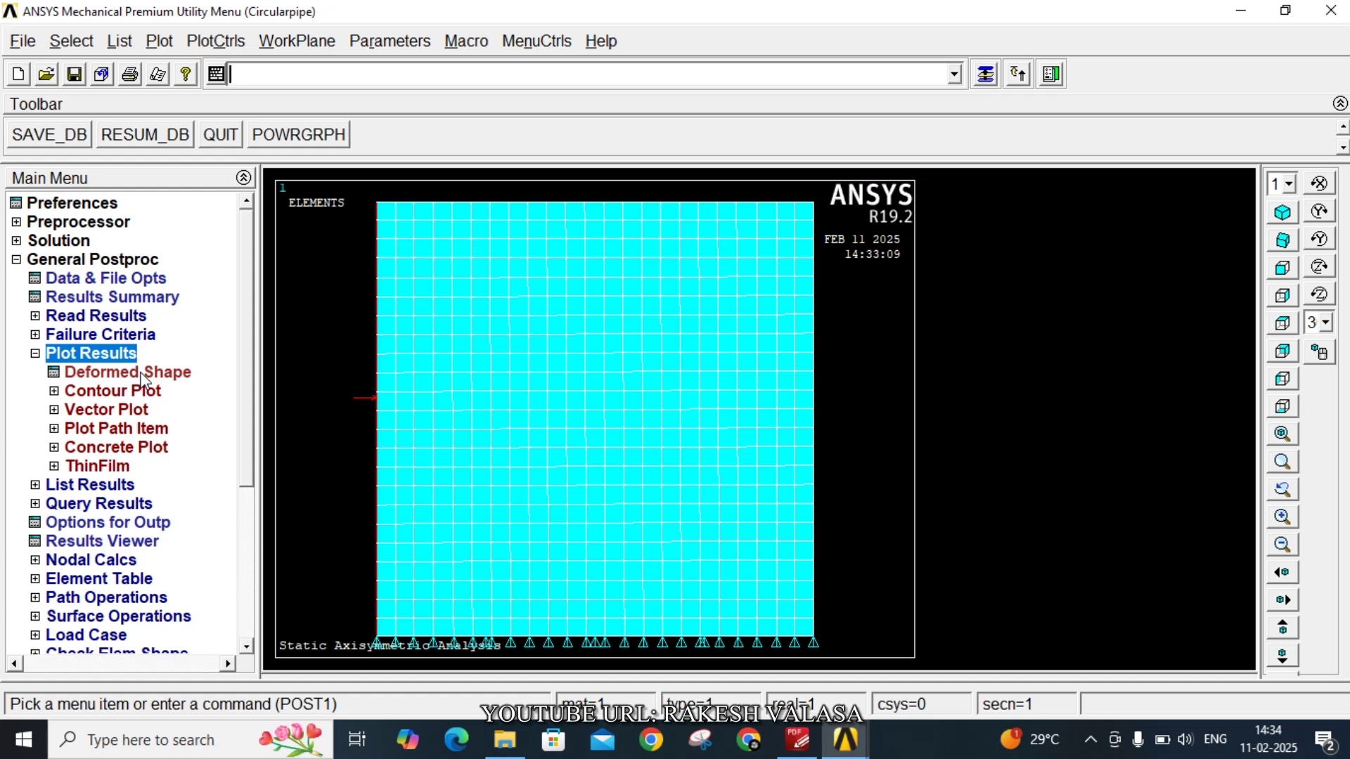
pyautogui.click(159, 75)
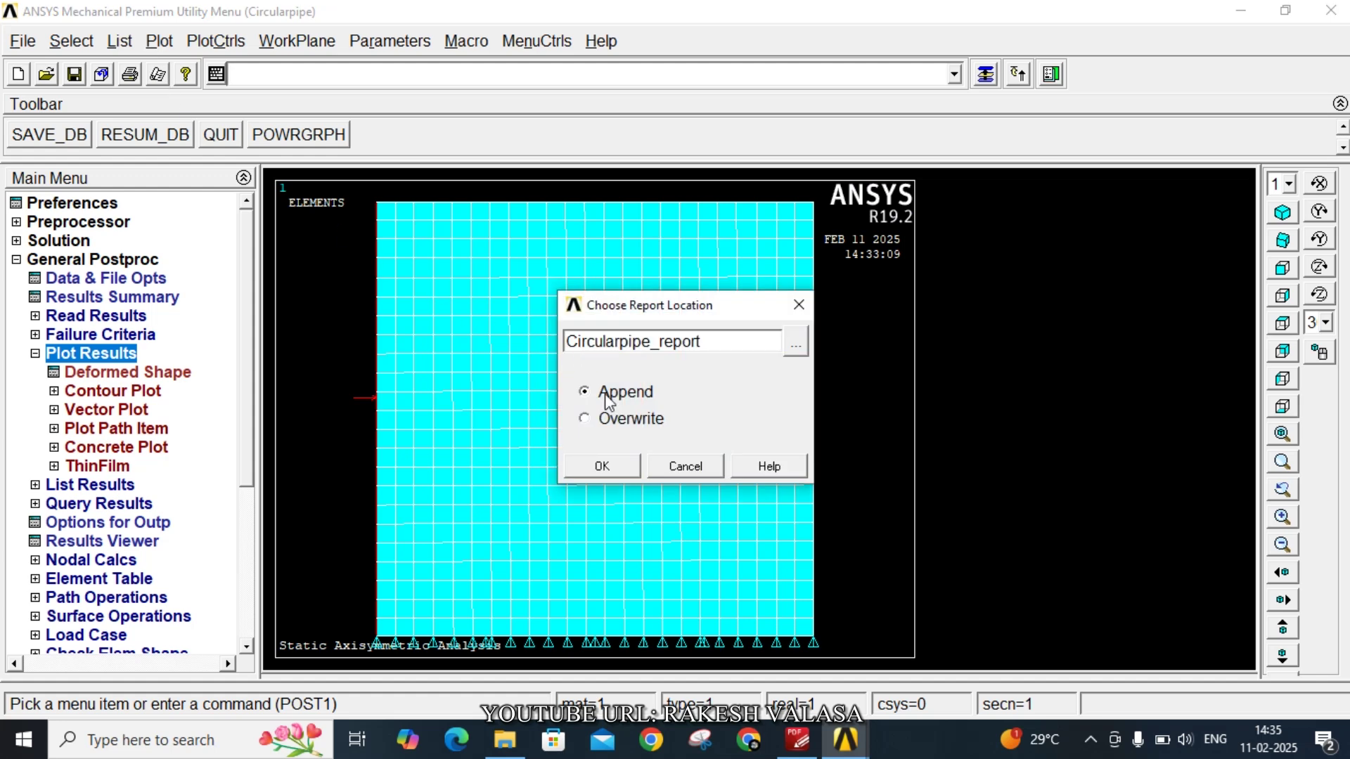
pyautogui.click(602, 467)
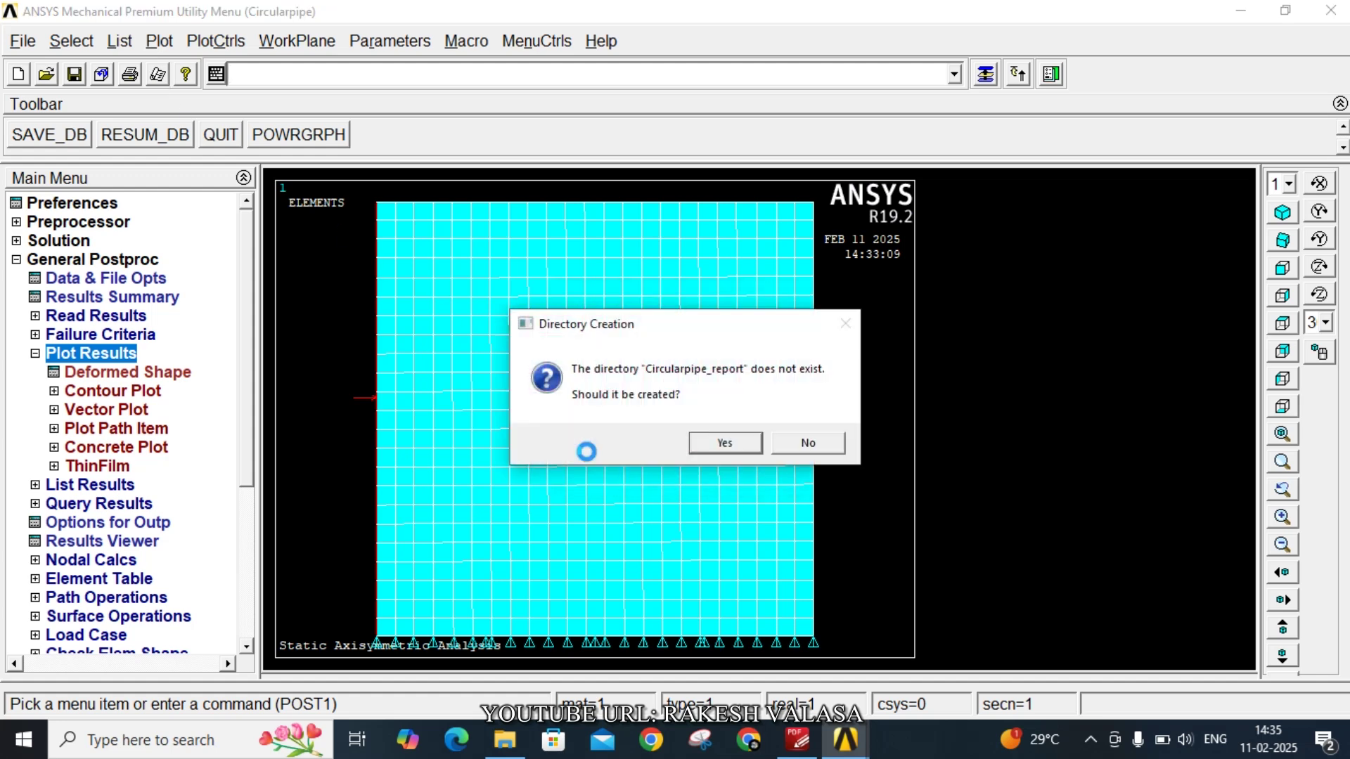
pyautogui.click(725, 443)
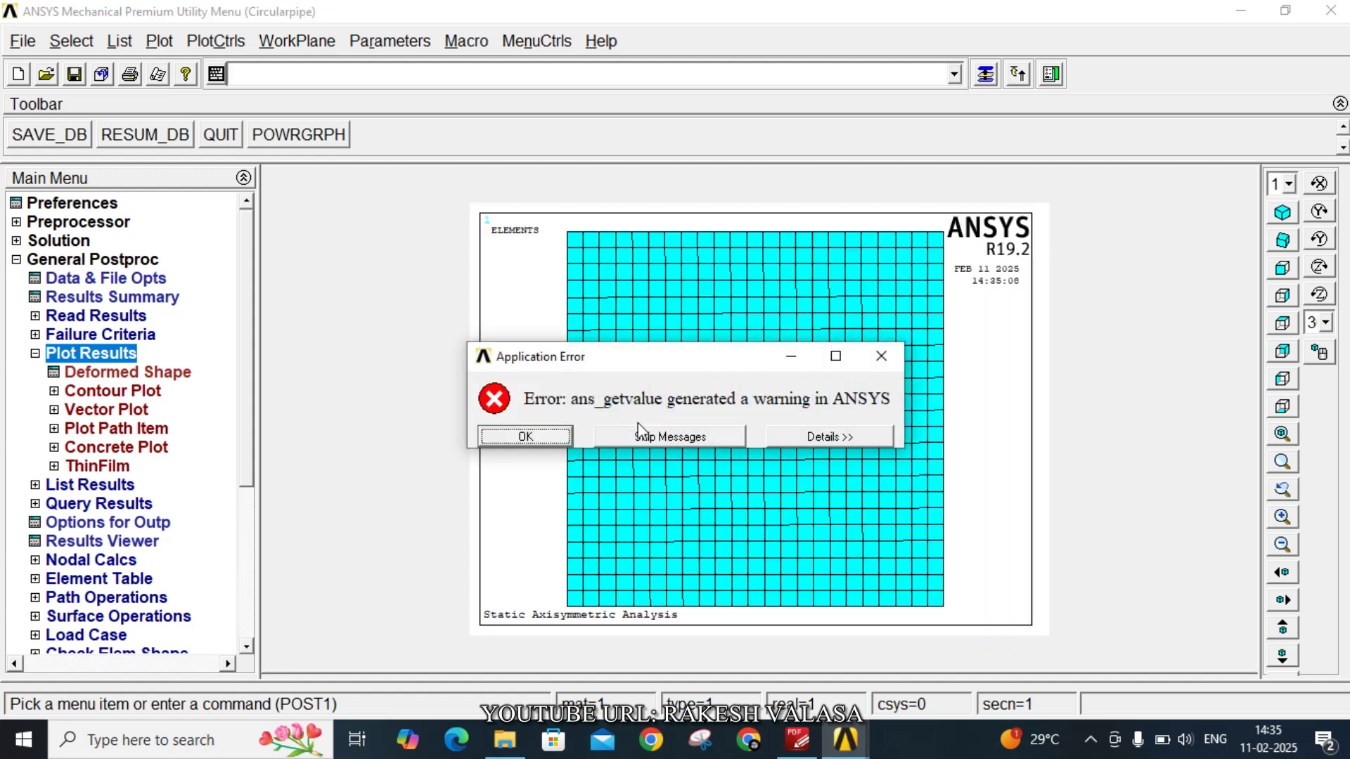
pyautogui.moveTo(641, 360); pyautogui.dragTo(620, 250)
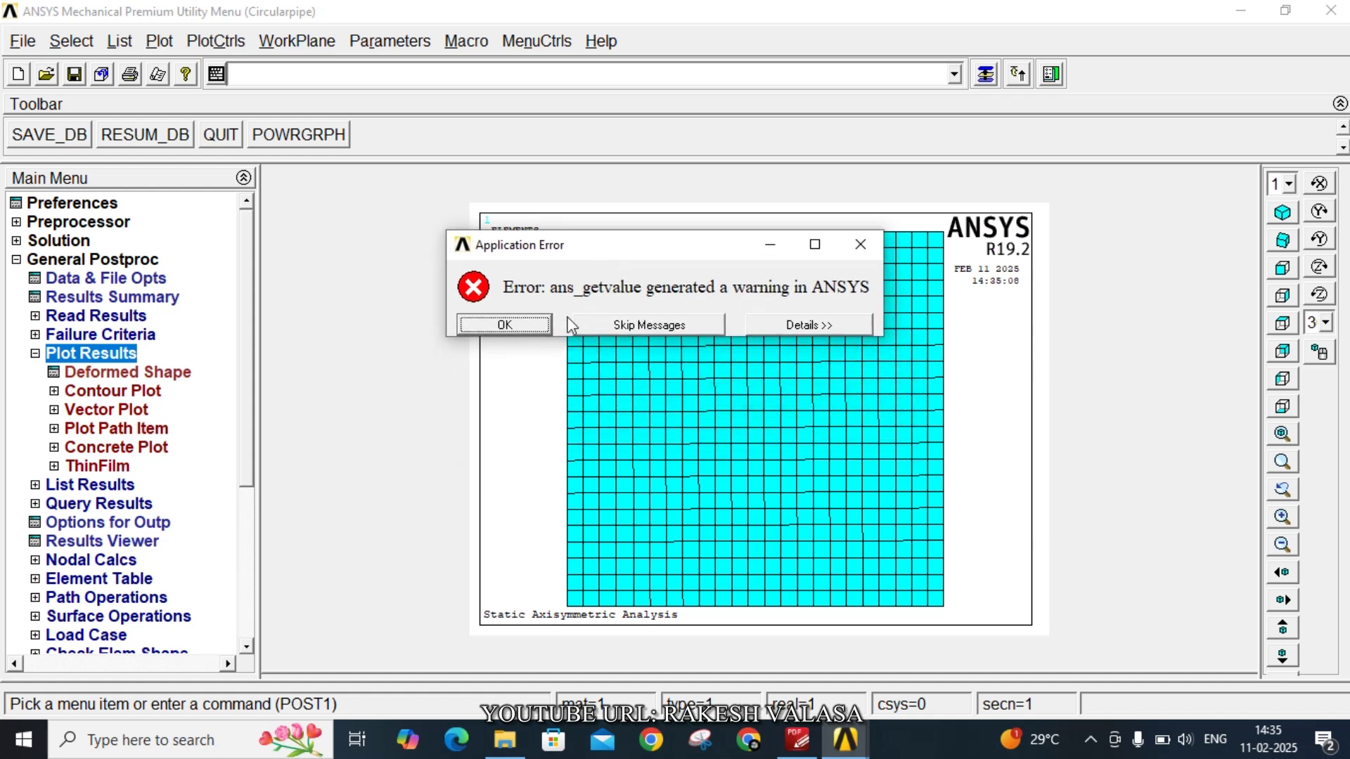
pyautogui.click(536, 325)
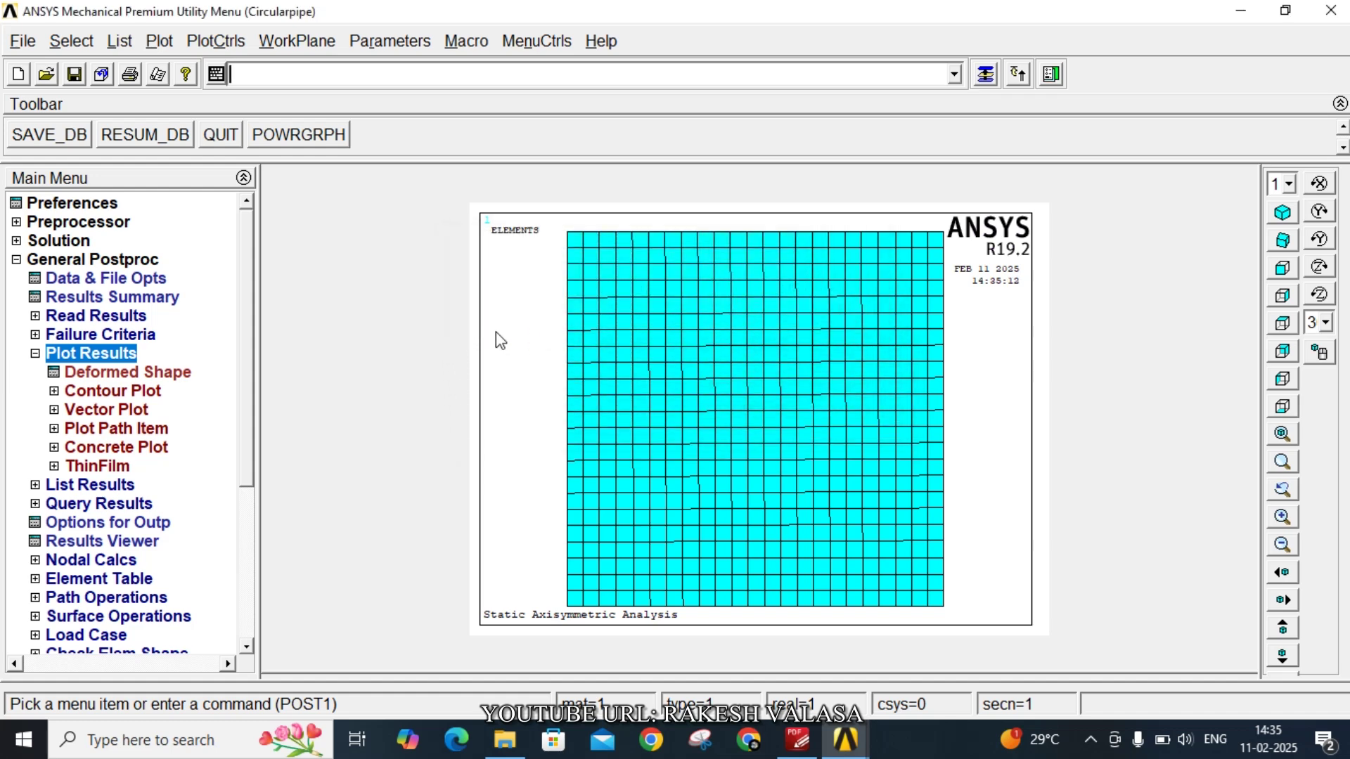
# Close the report generator and reopen it for Circularpipe_report with the Append option
pyautogui.click(96, 355)
pyautogui.click(96, 356)
pyautogui.click(158, 75)
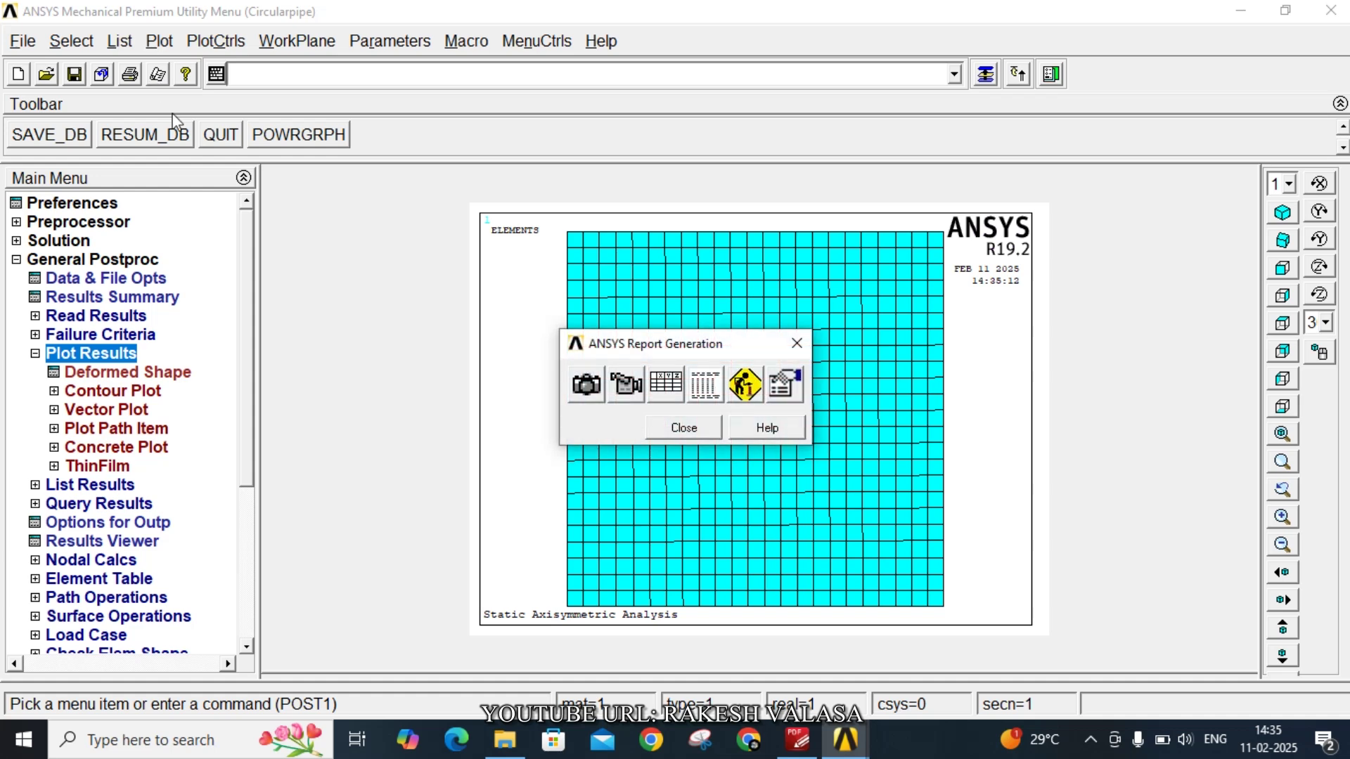
pyautogui.click(671, 431)
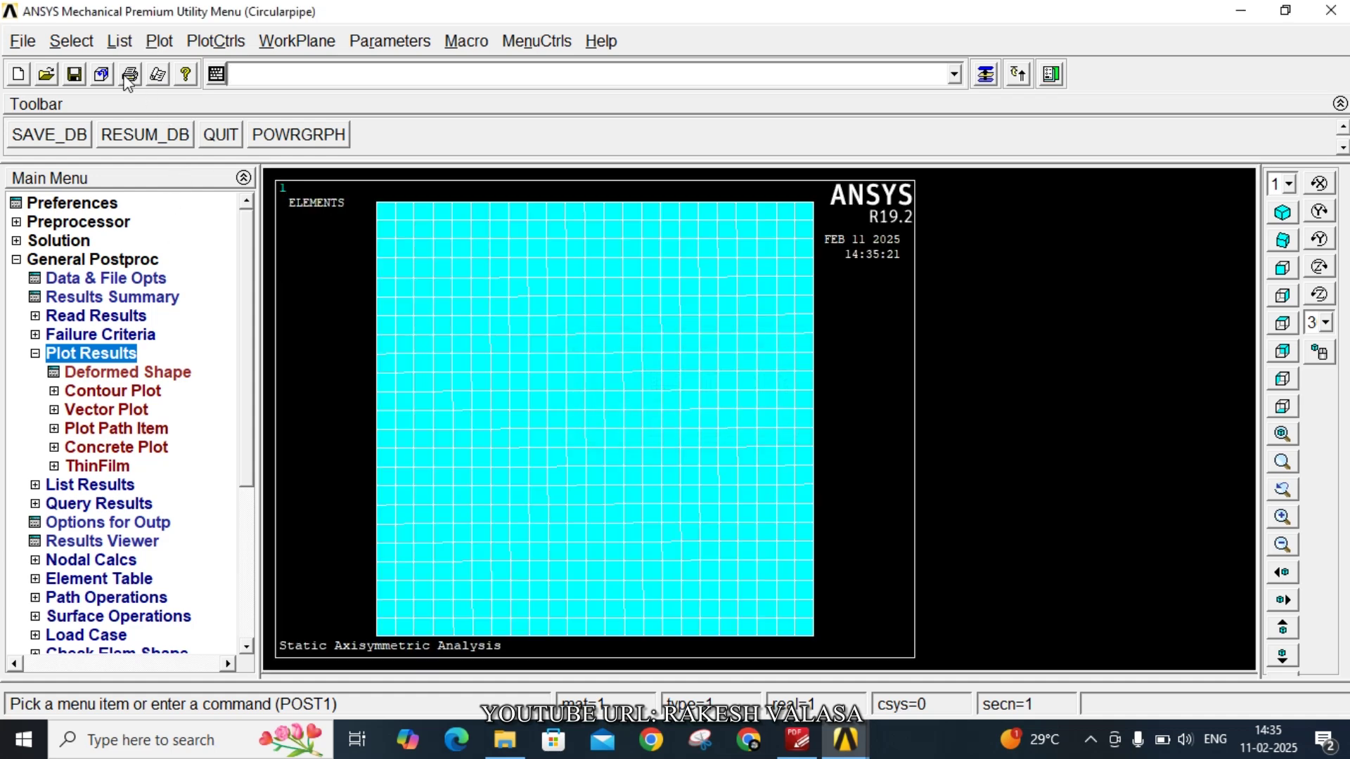
pyautogui.click(156, 76)
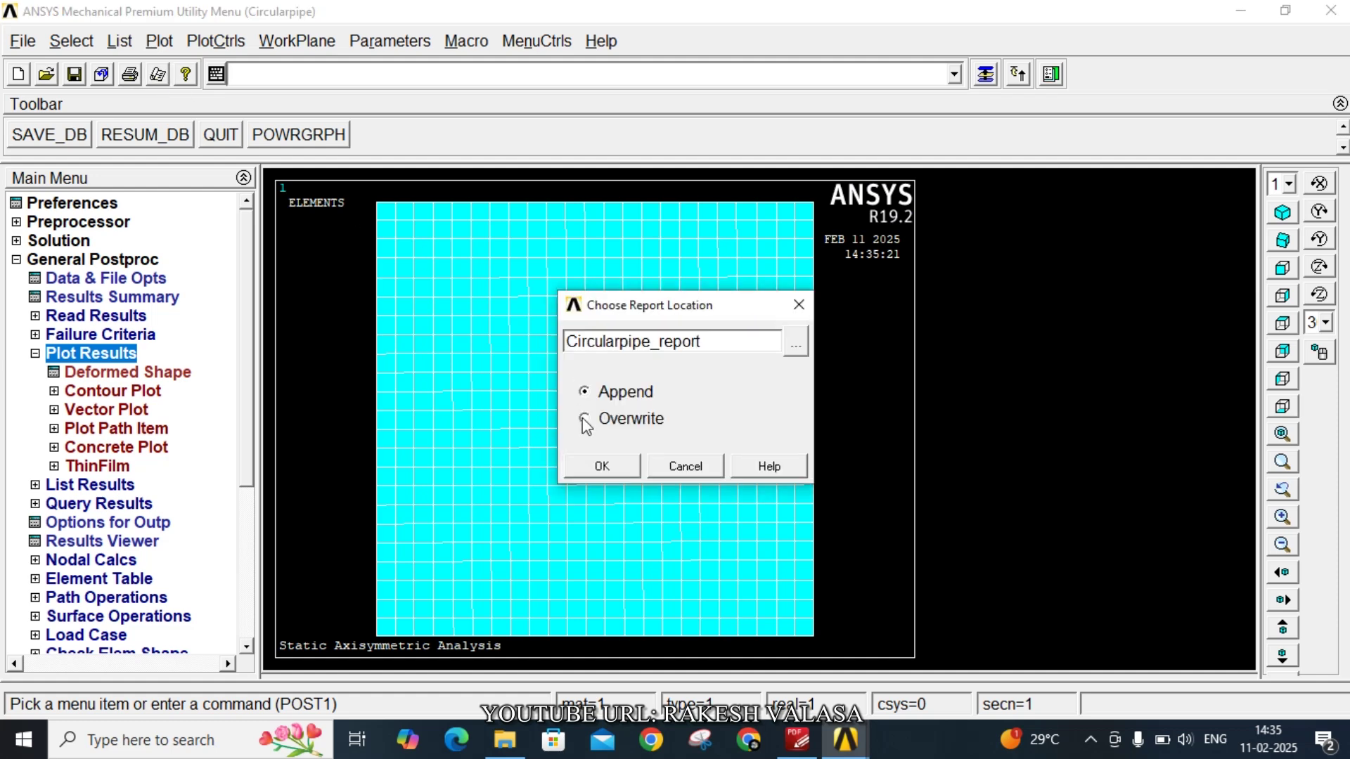
pyautogui.click(603, 464)
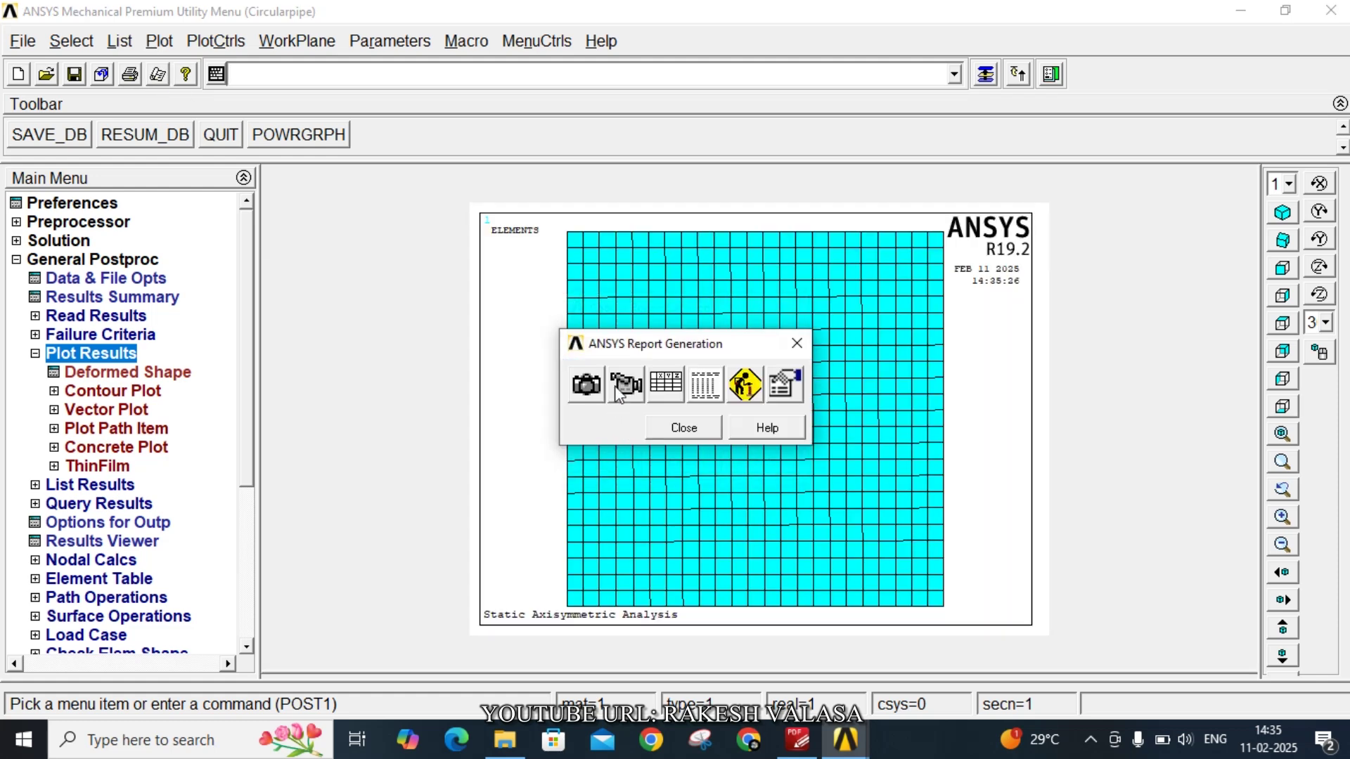
# Capture the element plot for the report with the caption "FE Model with Boundary conditions" and move the report generator clear of the plot
pyautogui.click(587, 386)
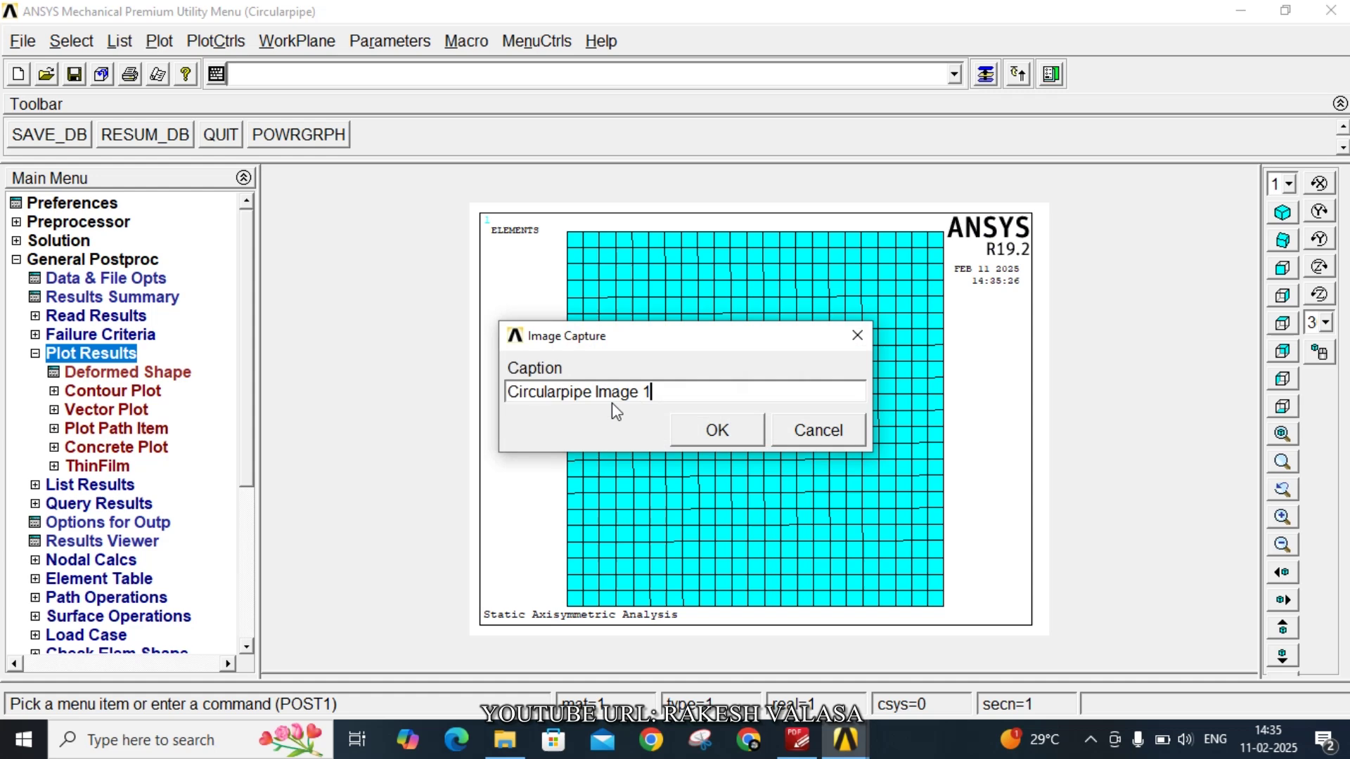
pyautogui.moveTo(647, 391); pyautogui.dragTo(496, 390)
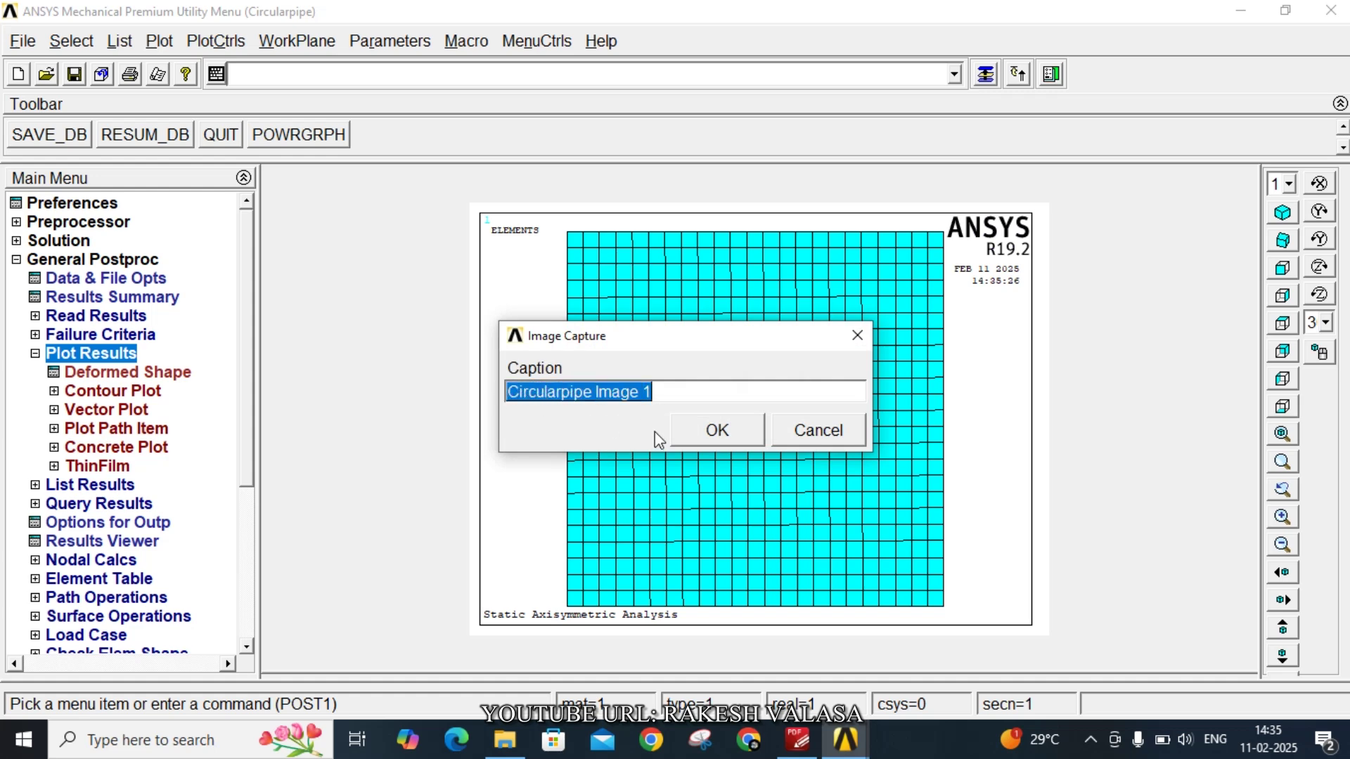
pyautogui.write('FE')
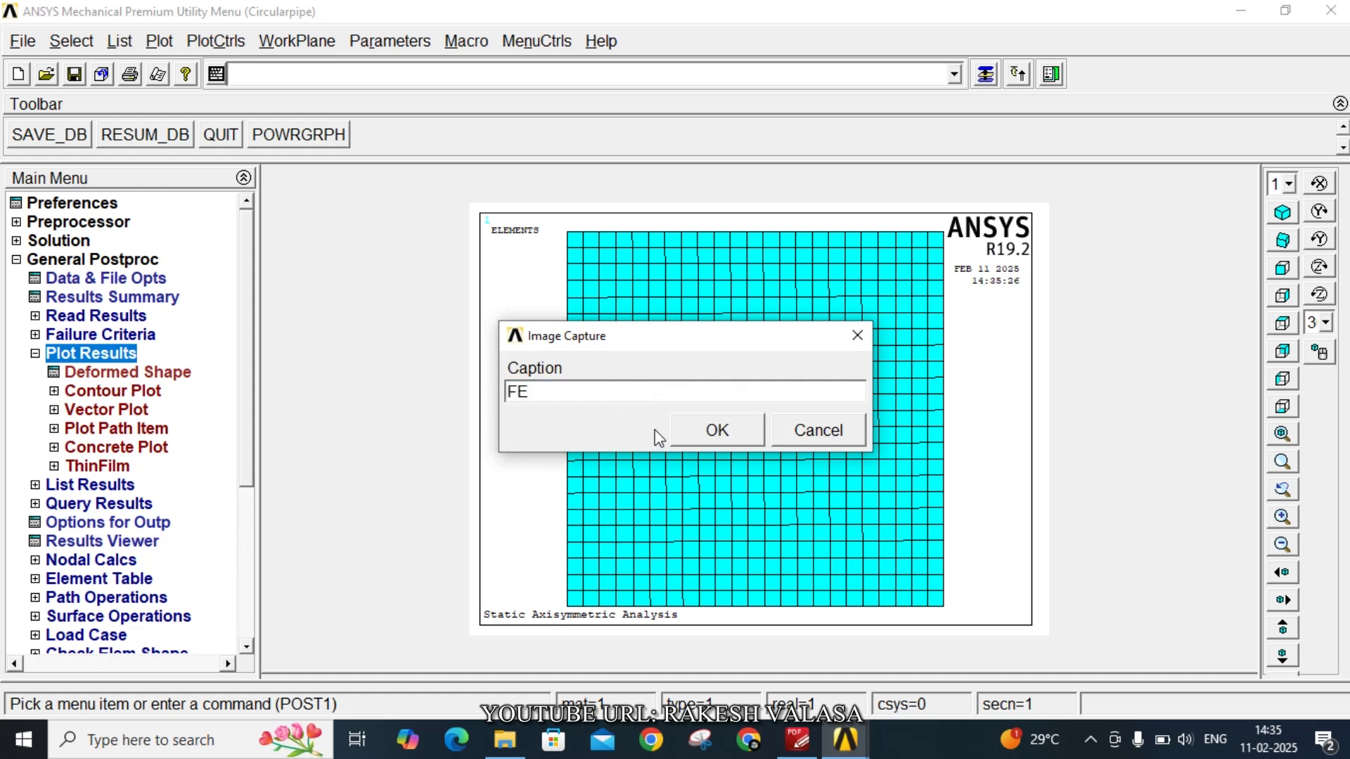
pyautogui.write(' Model with Bo')
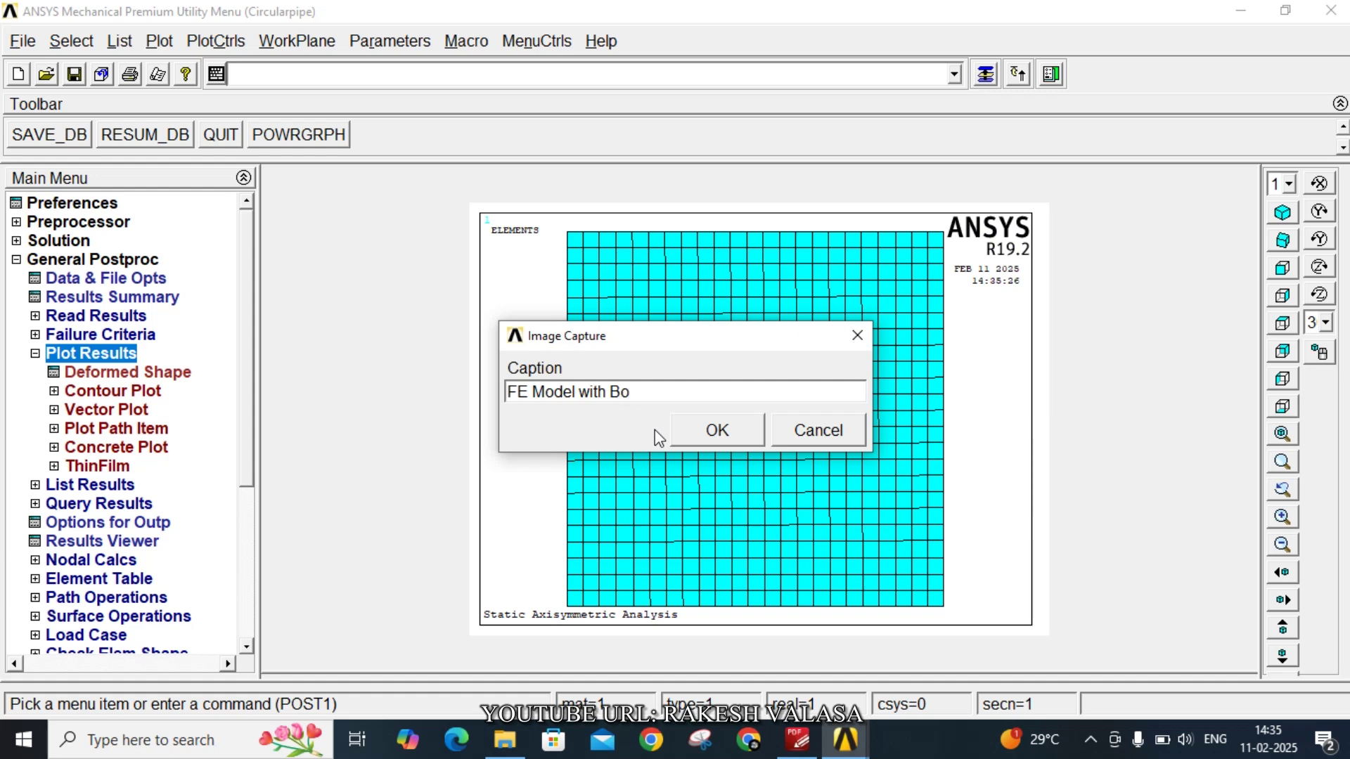
pyautogui.write('undary conditi')
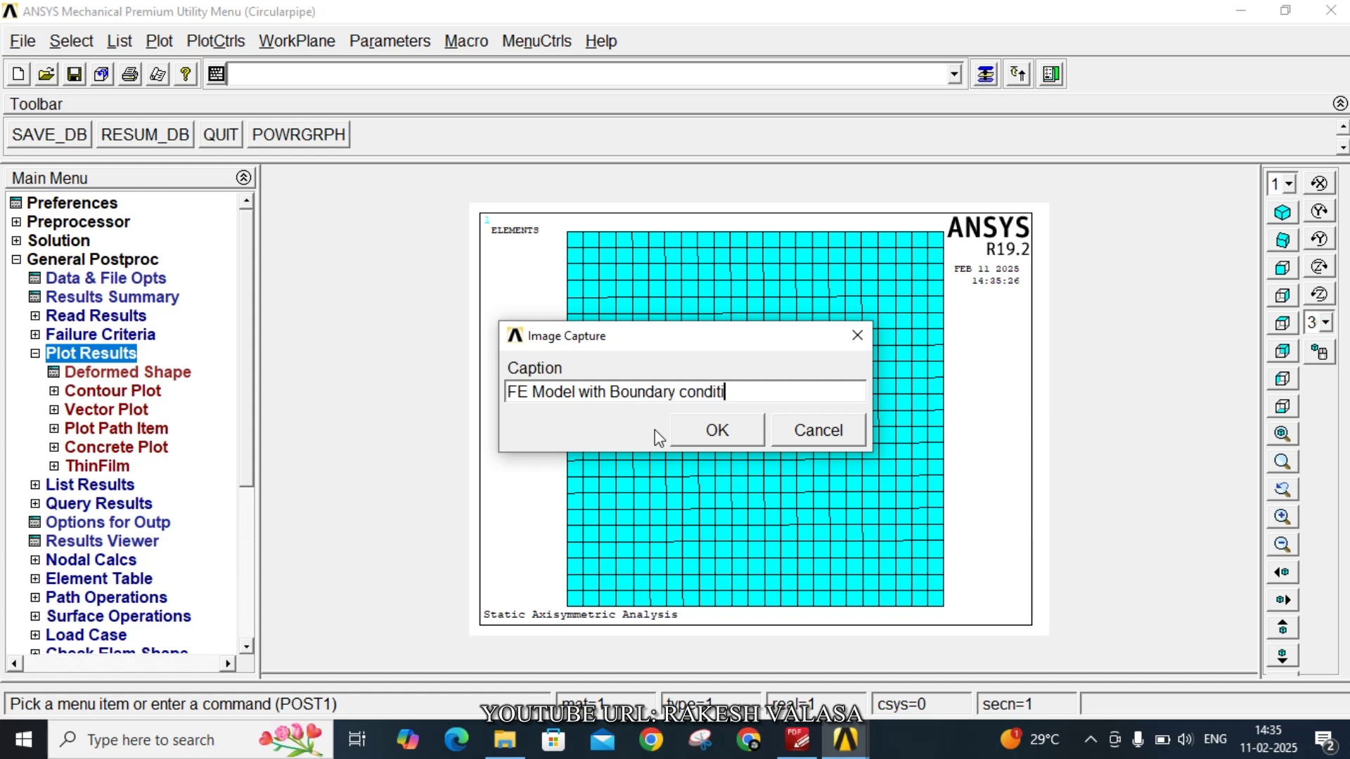
pyautogui.write('ons')
pyautogui.moveTo(676, 336); pyautogui.dragTo(961, 245)
pyautogui.click(995, 336)
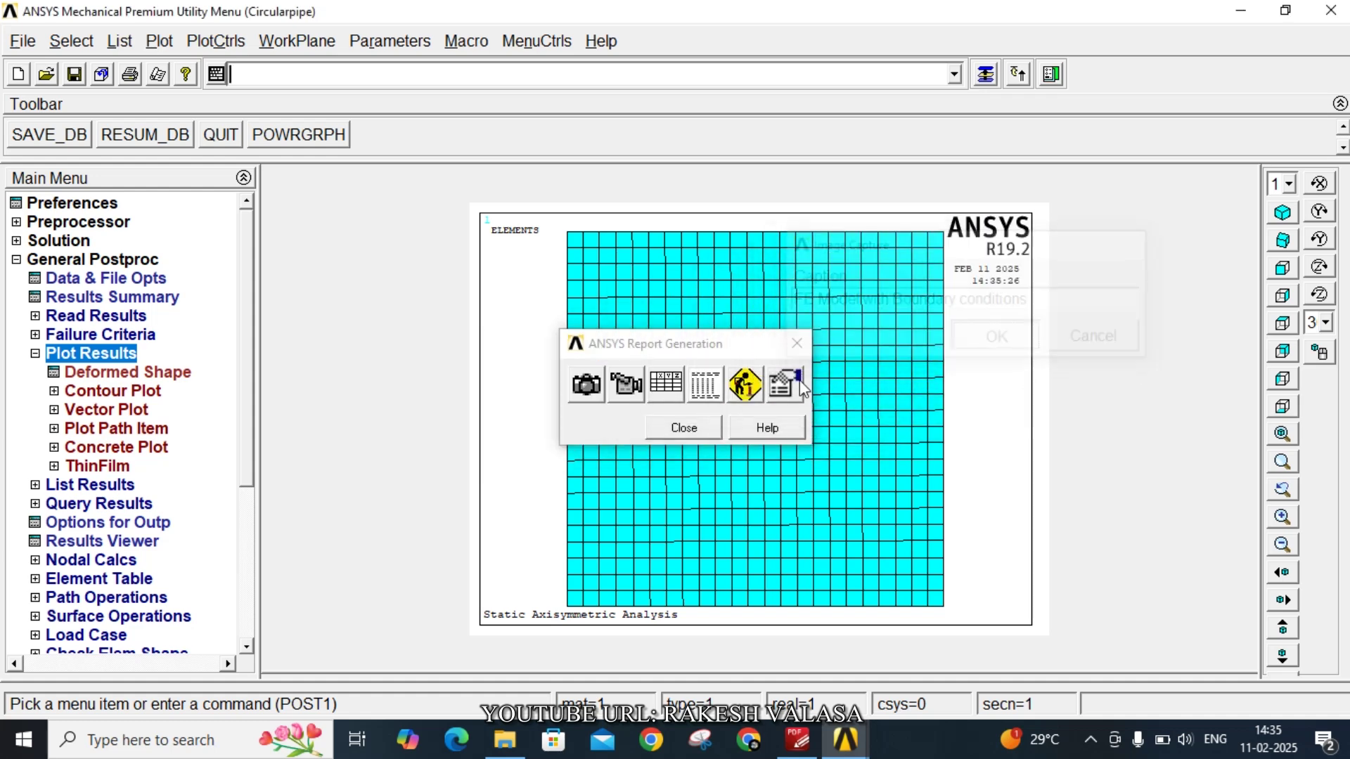
pyautogui.moveTo(708, 343); pyautogui.dragTo(1217, 127)
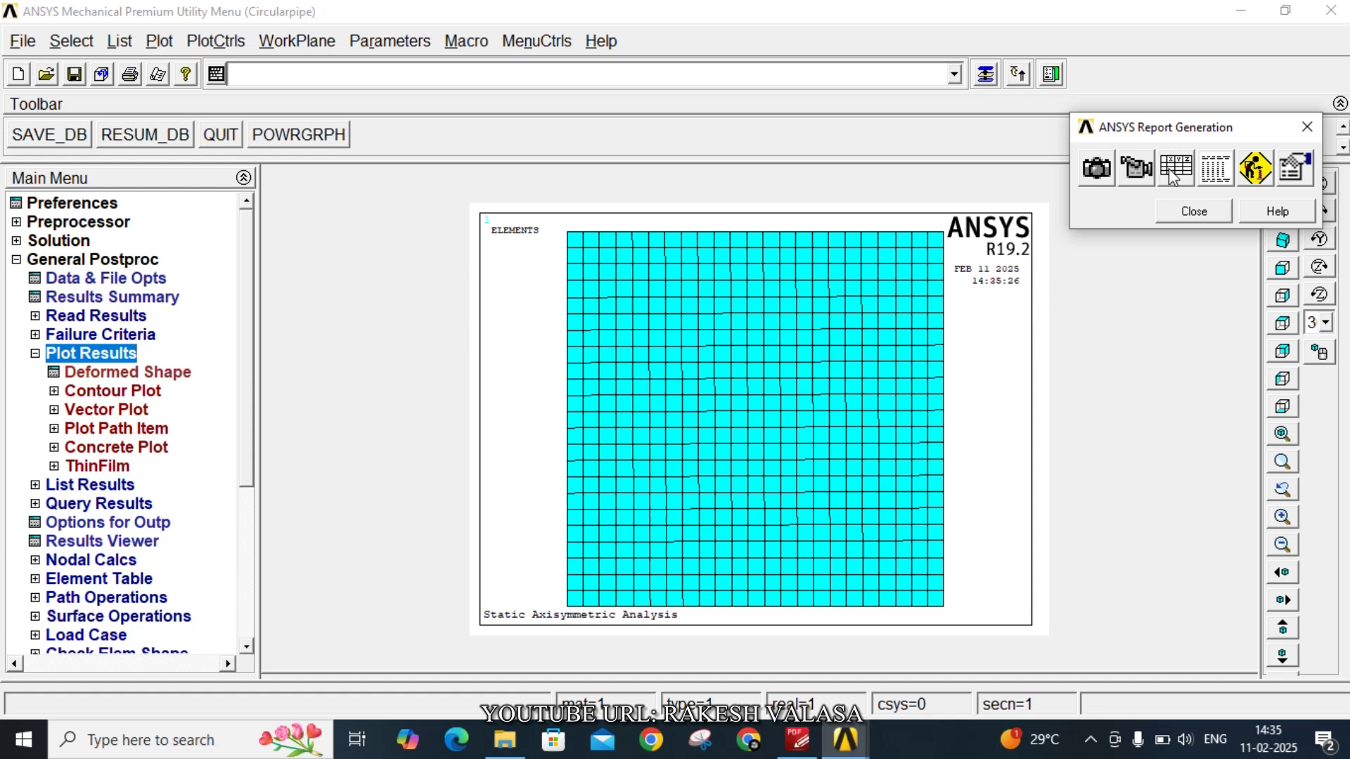
# List the DOF constraints on the nodes and close the listing
pyautogui.click(160, 42)
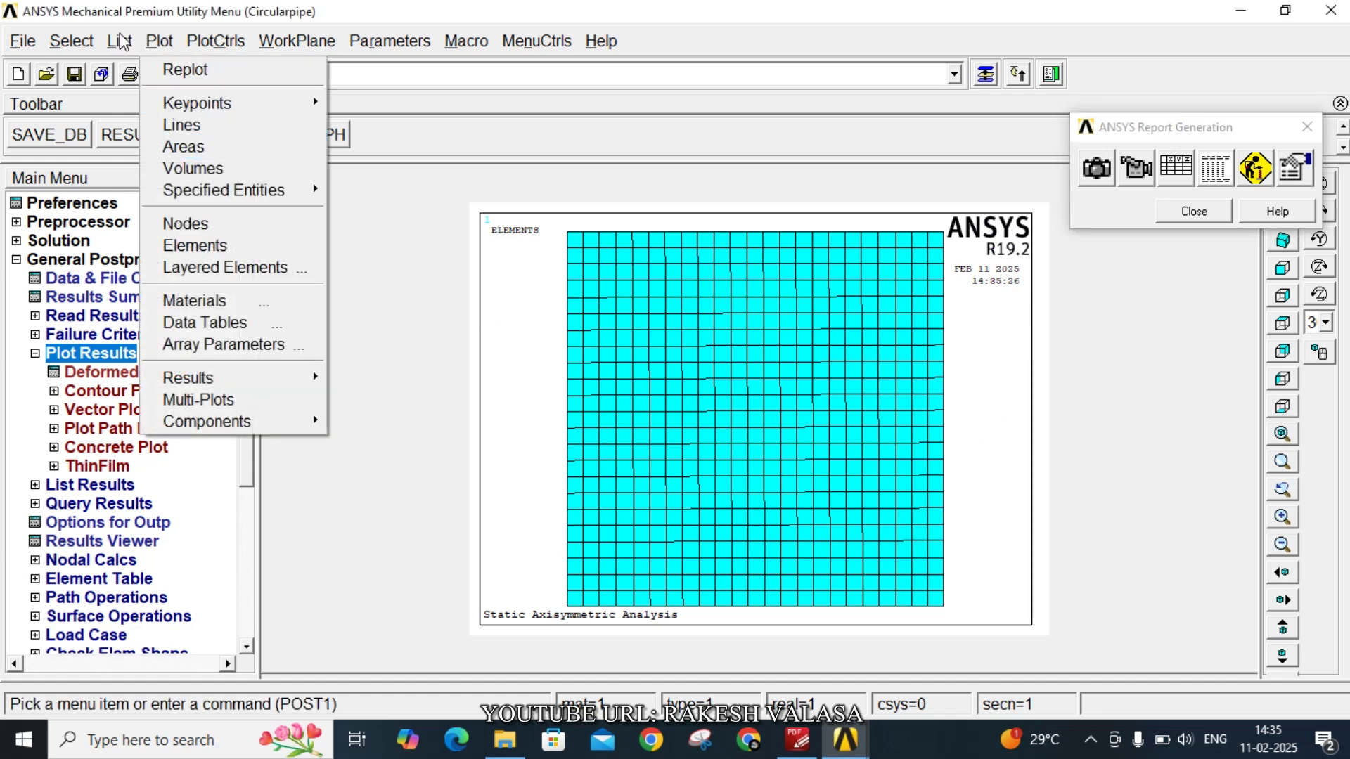
pyautogui.moveTo(121, 41)
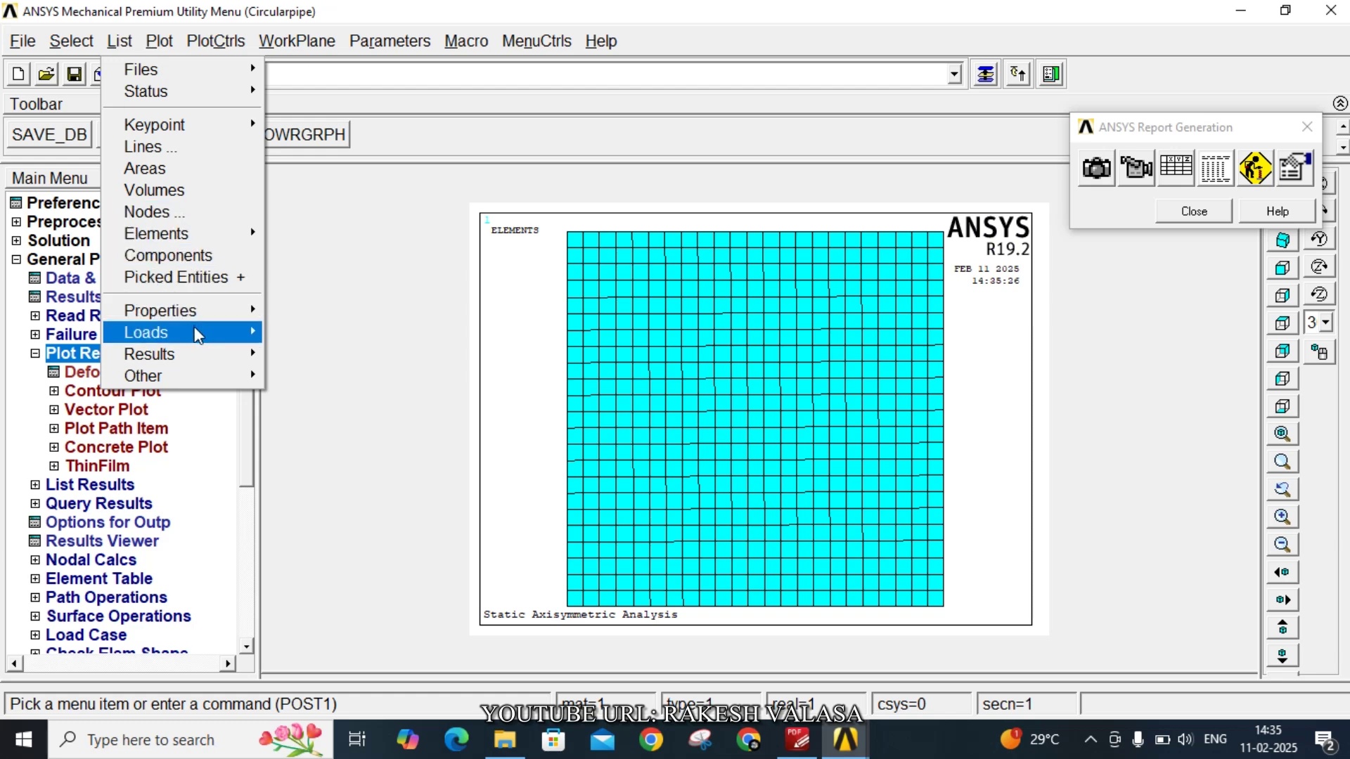
pyautogui.moveTo(232, 334)
pyautogui.moveTo(295, 354)
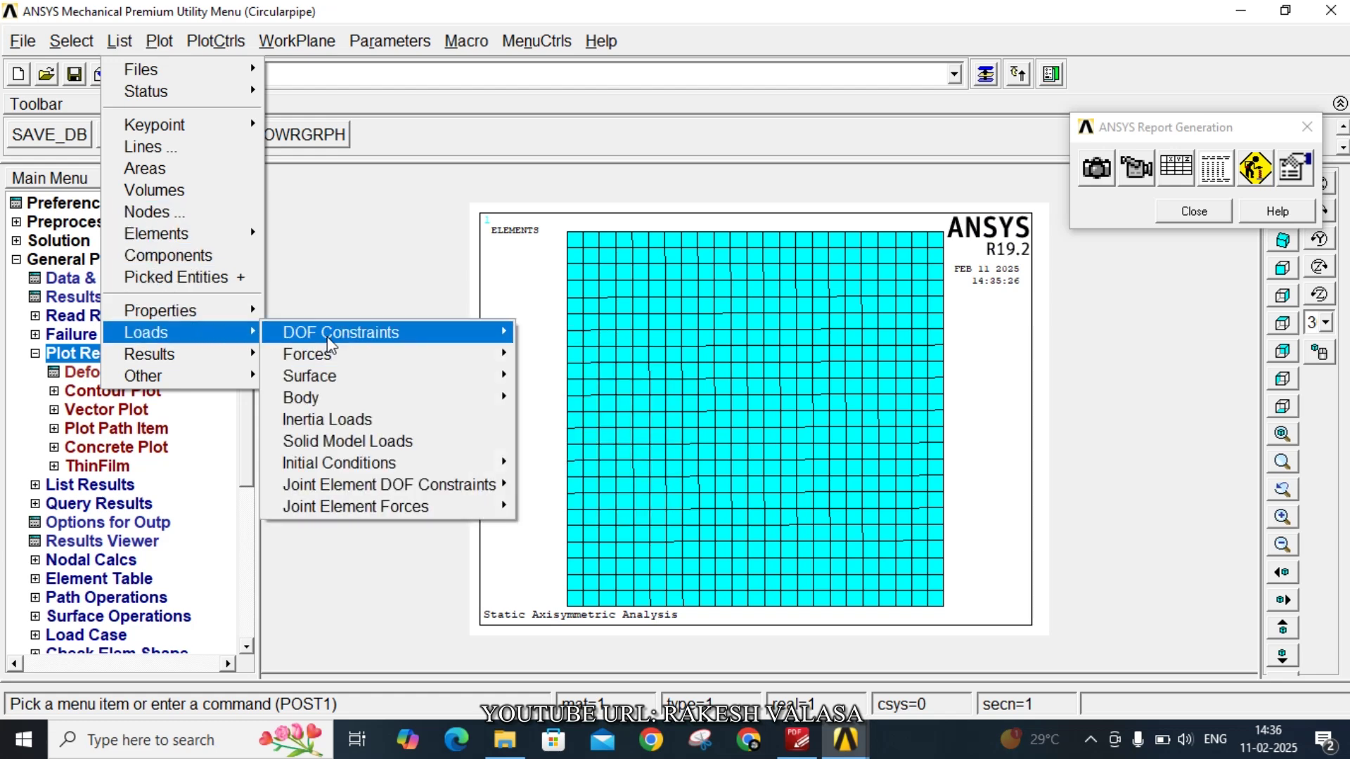
pyautogui.moveTo(330, 334)
pyautogui.click(580, 332)
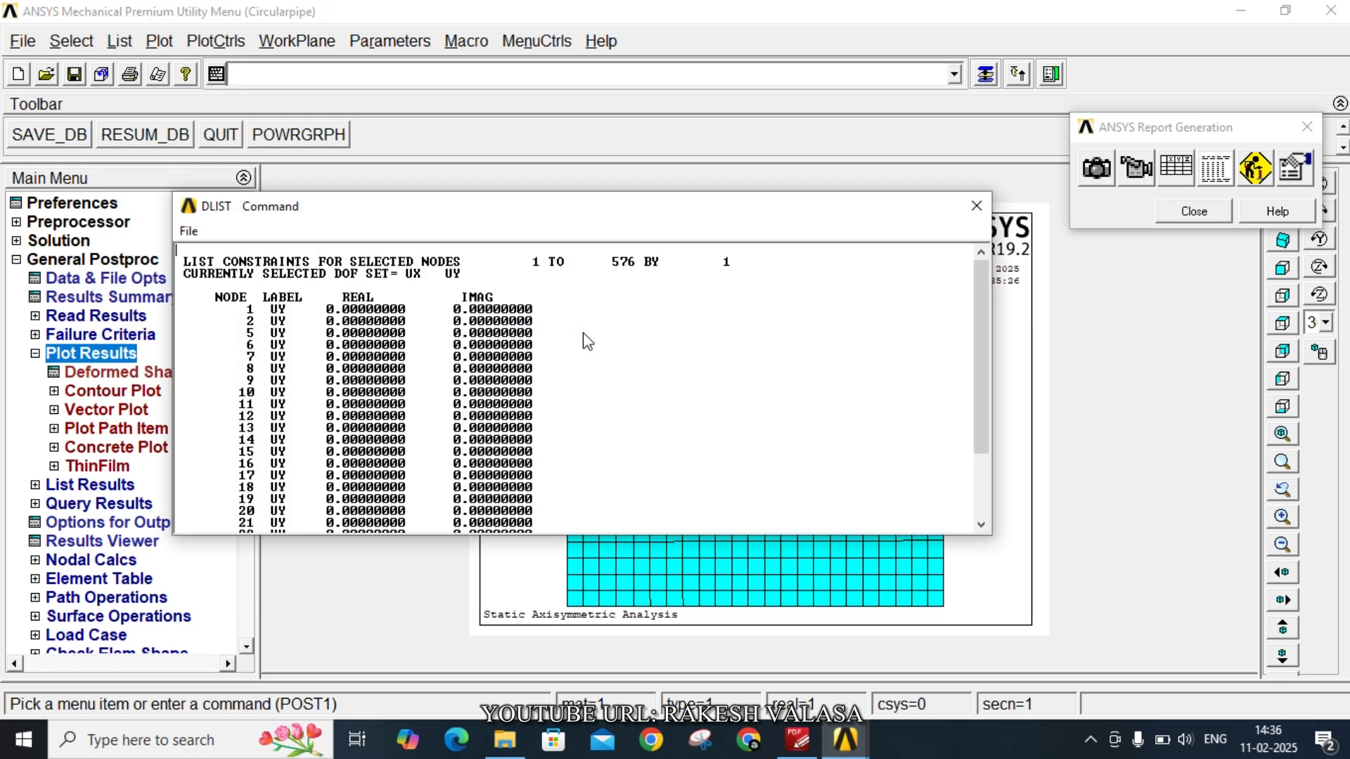
pyautogui.click(977, 207)
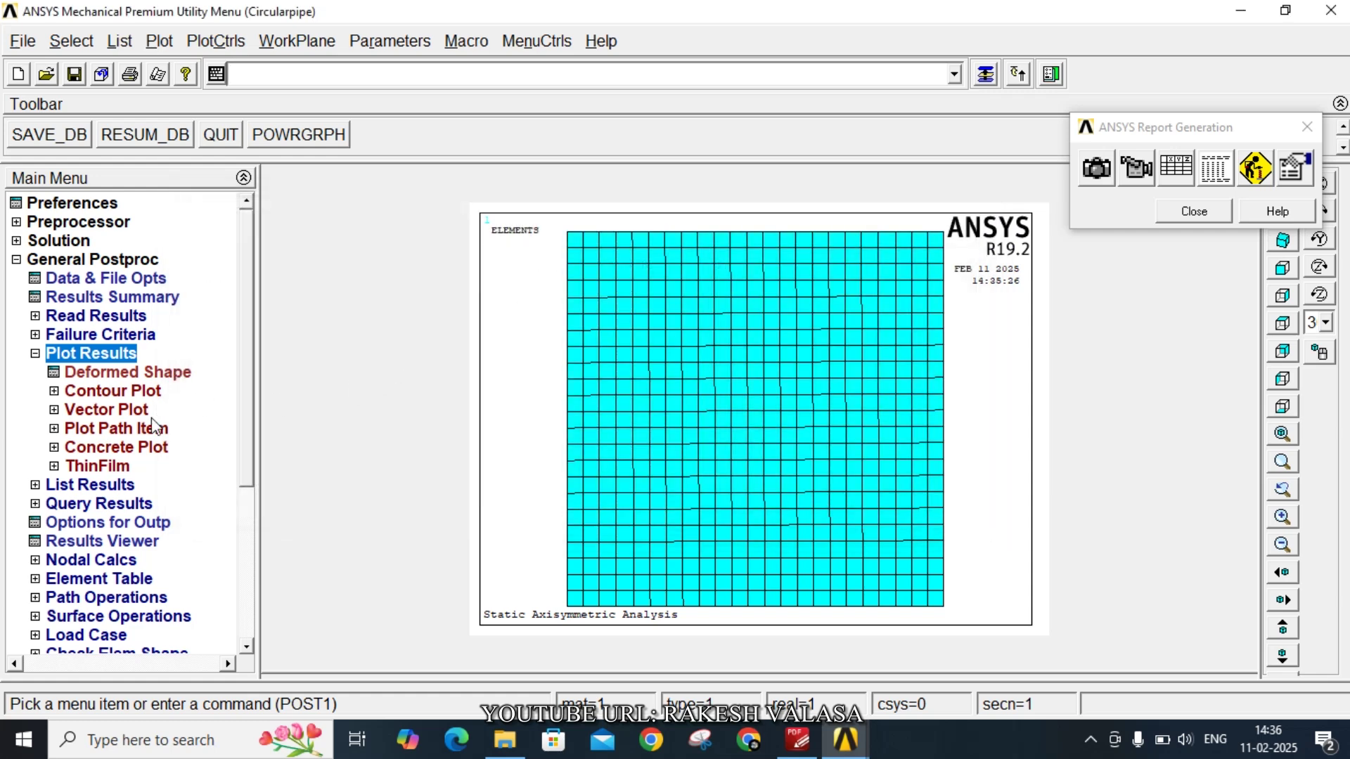
# Plot the deformed shape together with the undeformed shape
pyautogui.click(112, 373)
pyautogui.click(765, 369)
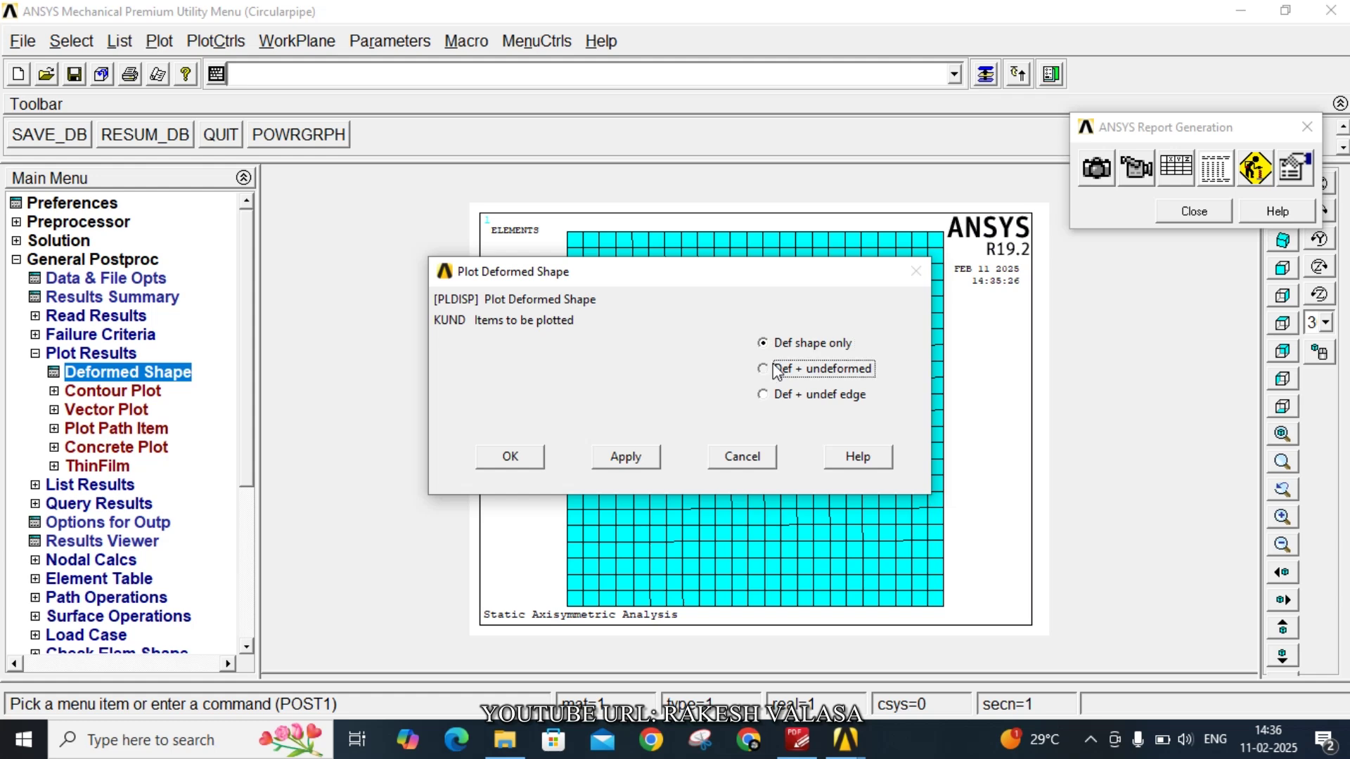
pyautogui.click(510, 457)
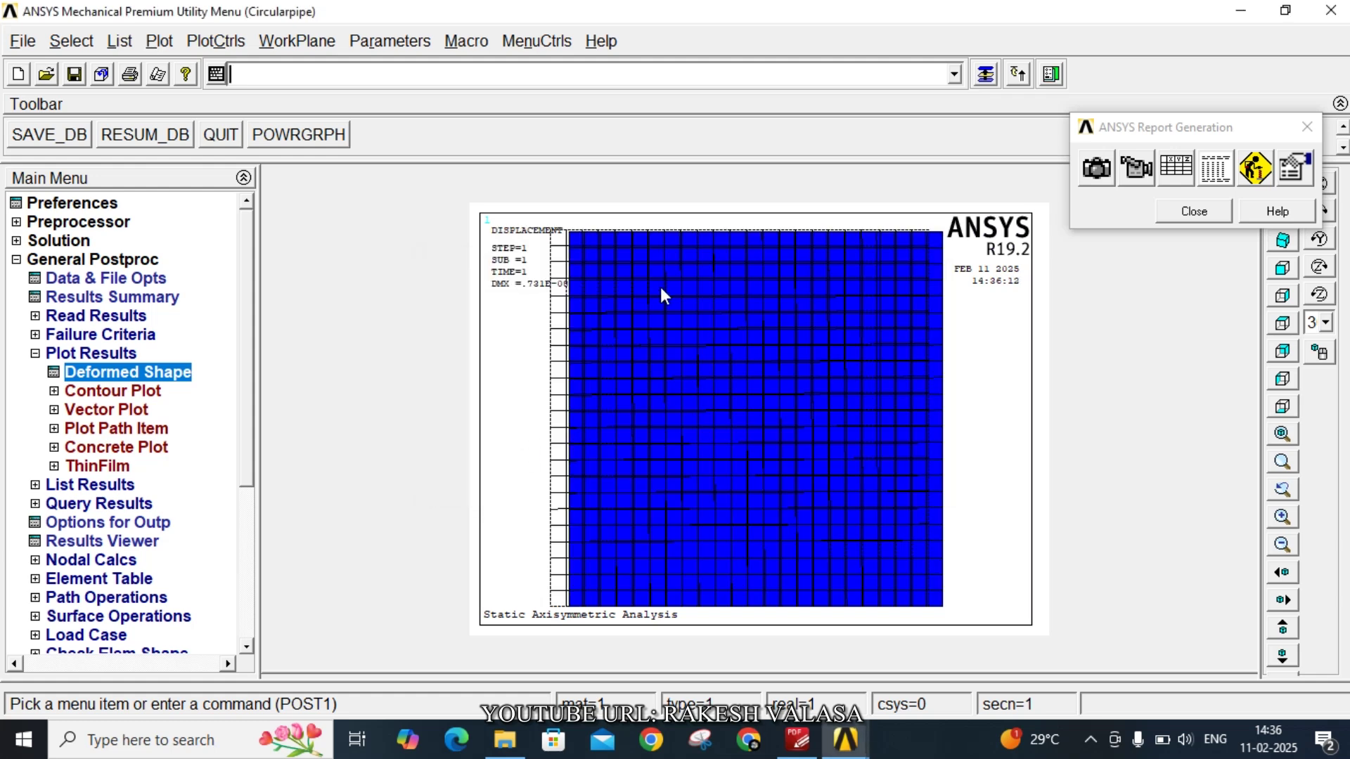
# Capture the displacement plot for the report with the caption "Deformed and undeformed shape"
pyautogui.click(1097, 169)
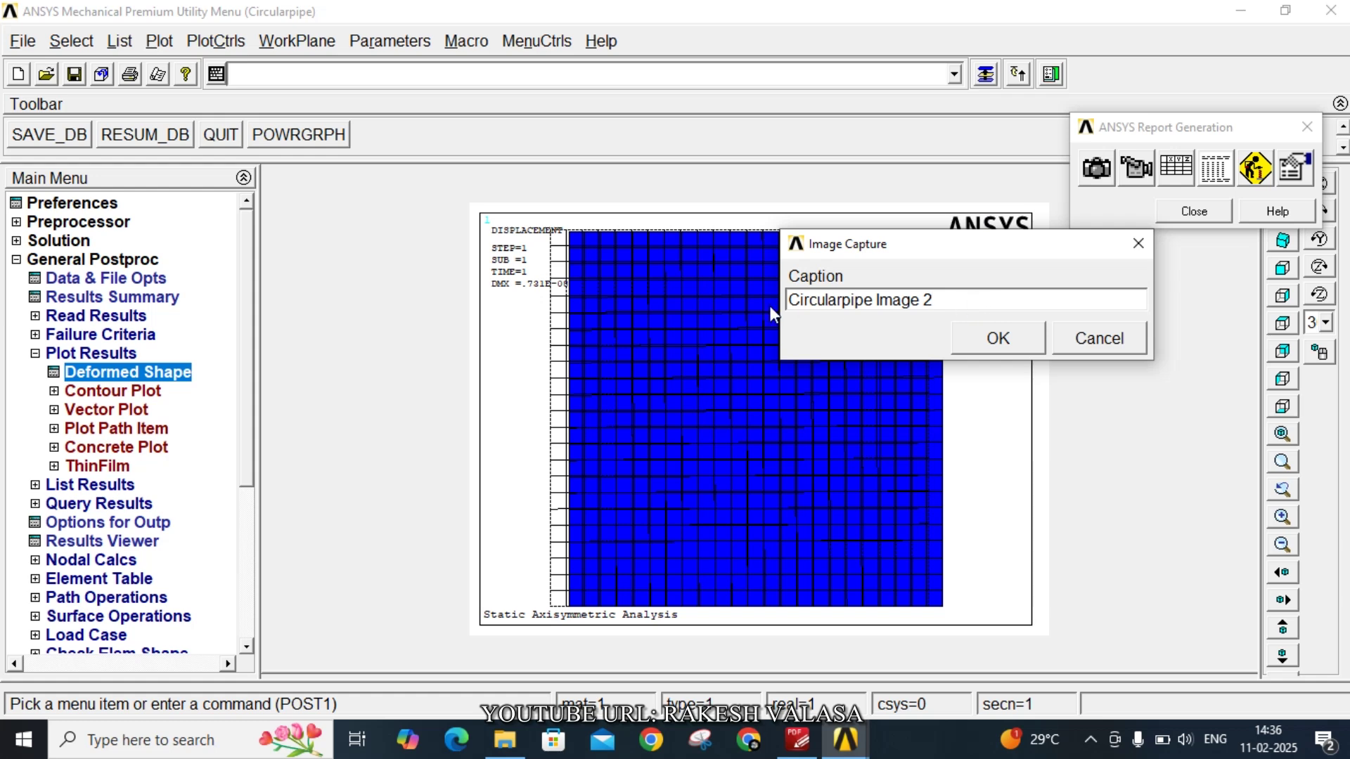
pyautogui.press('BackSpace')
pyautogui.write('De')
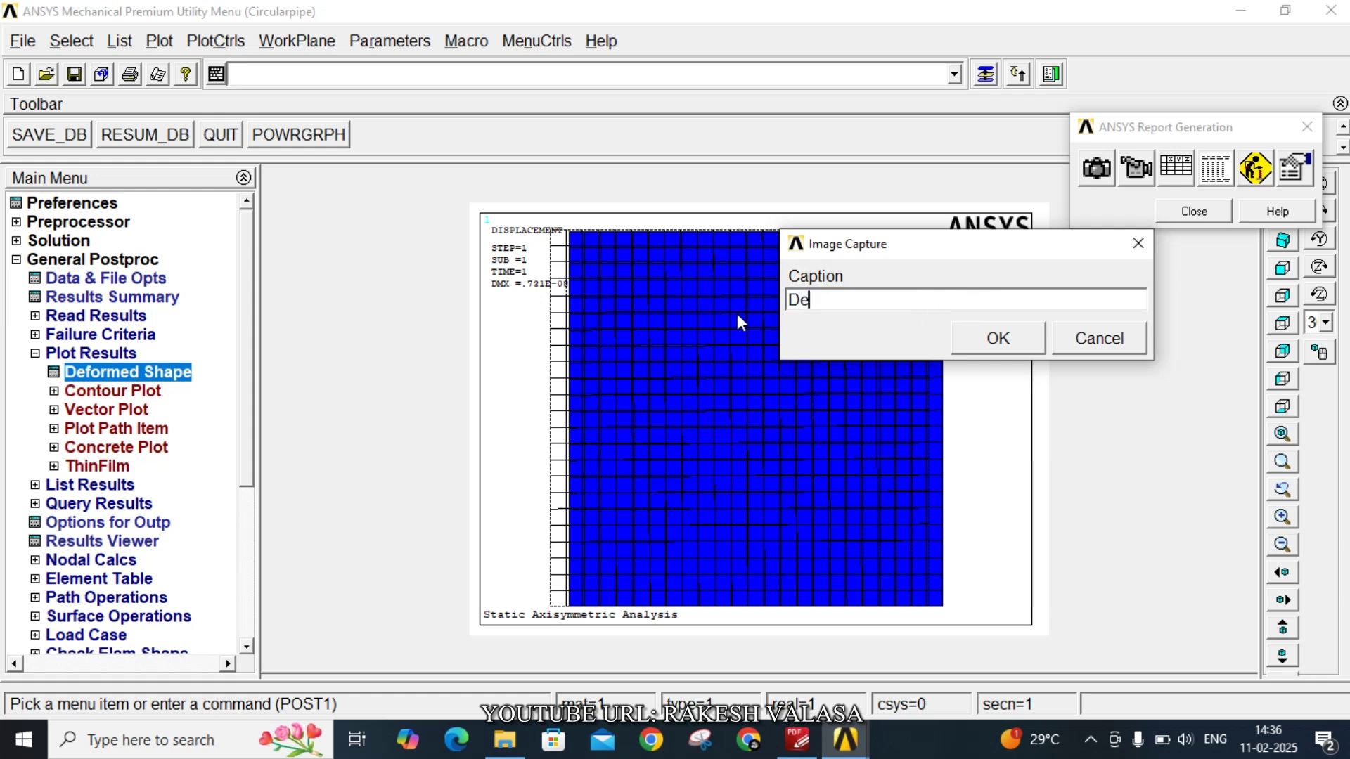
pyautogui.write('formed and und')
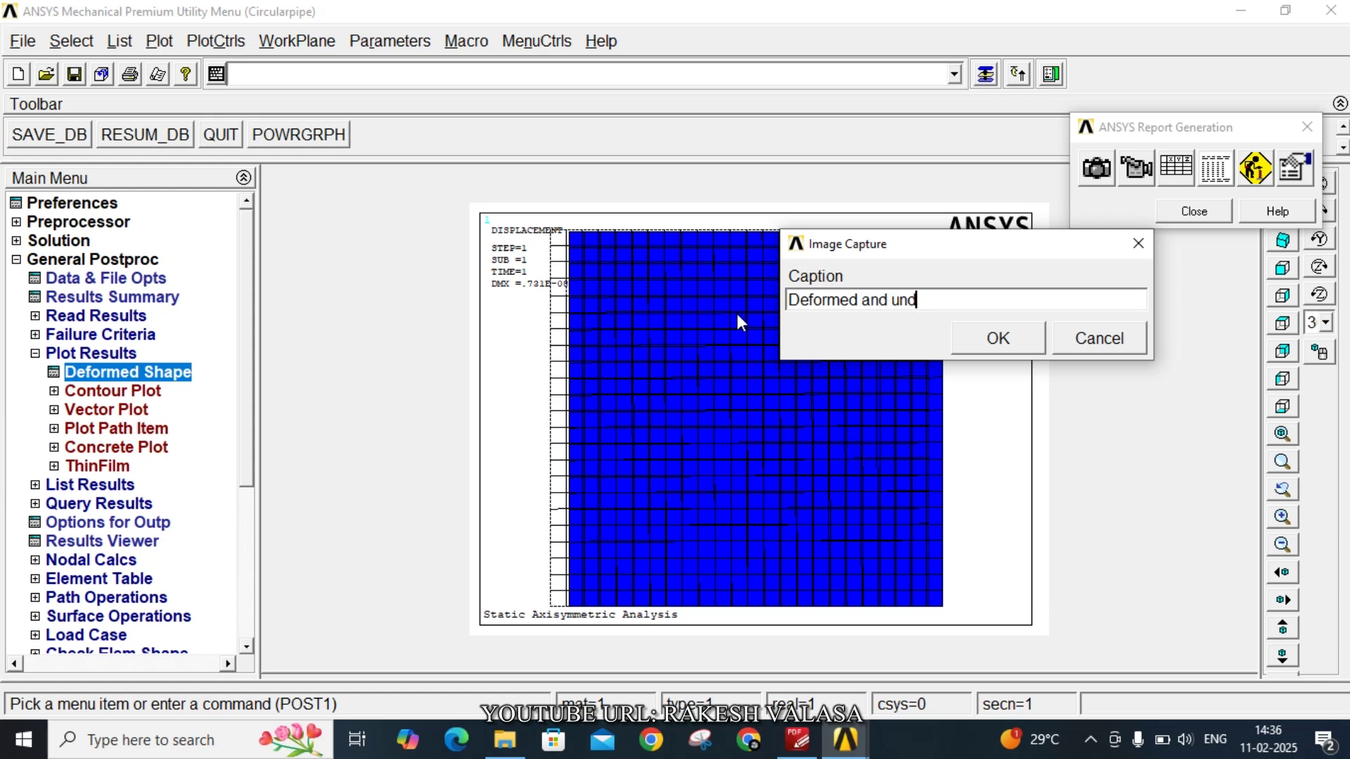
pyautogui.write('eformed shape')
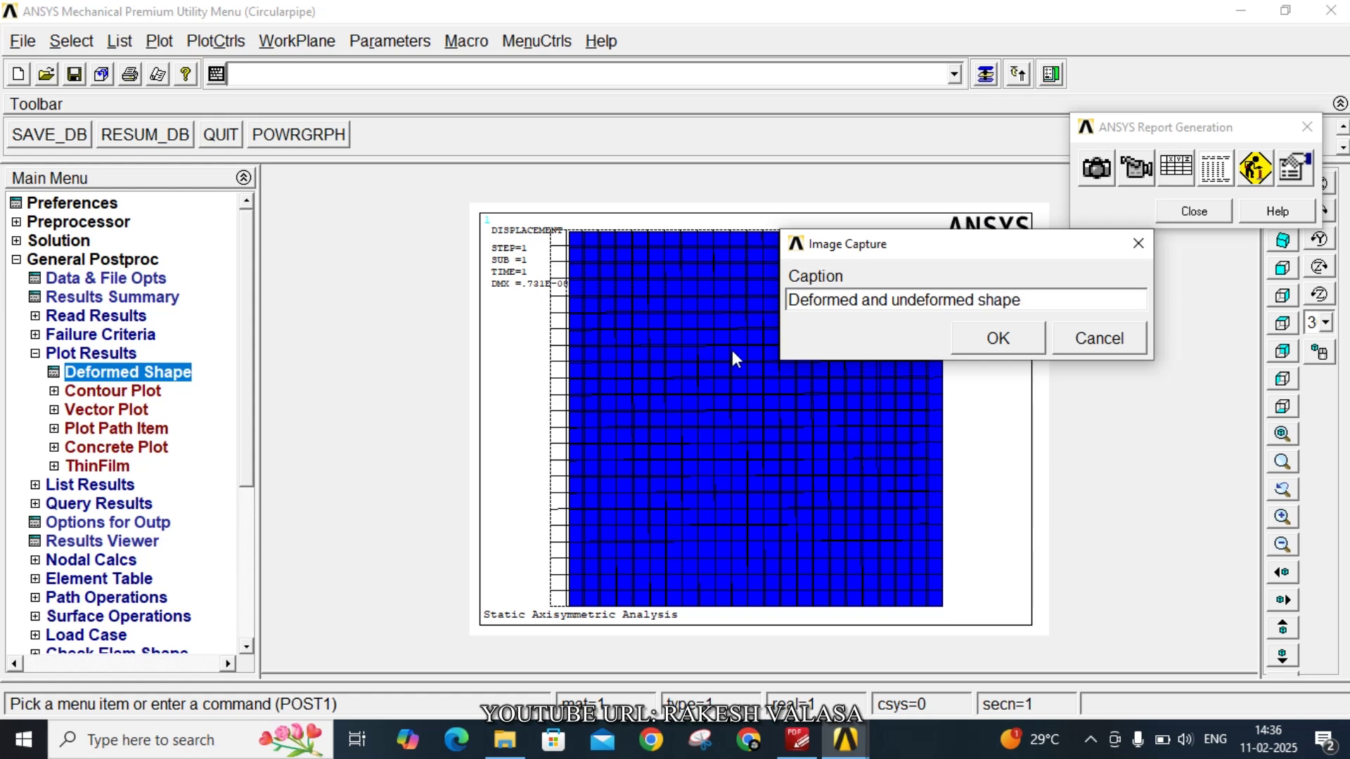
pyautogui.click(995, 339)
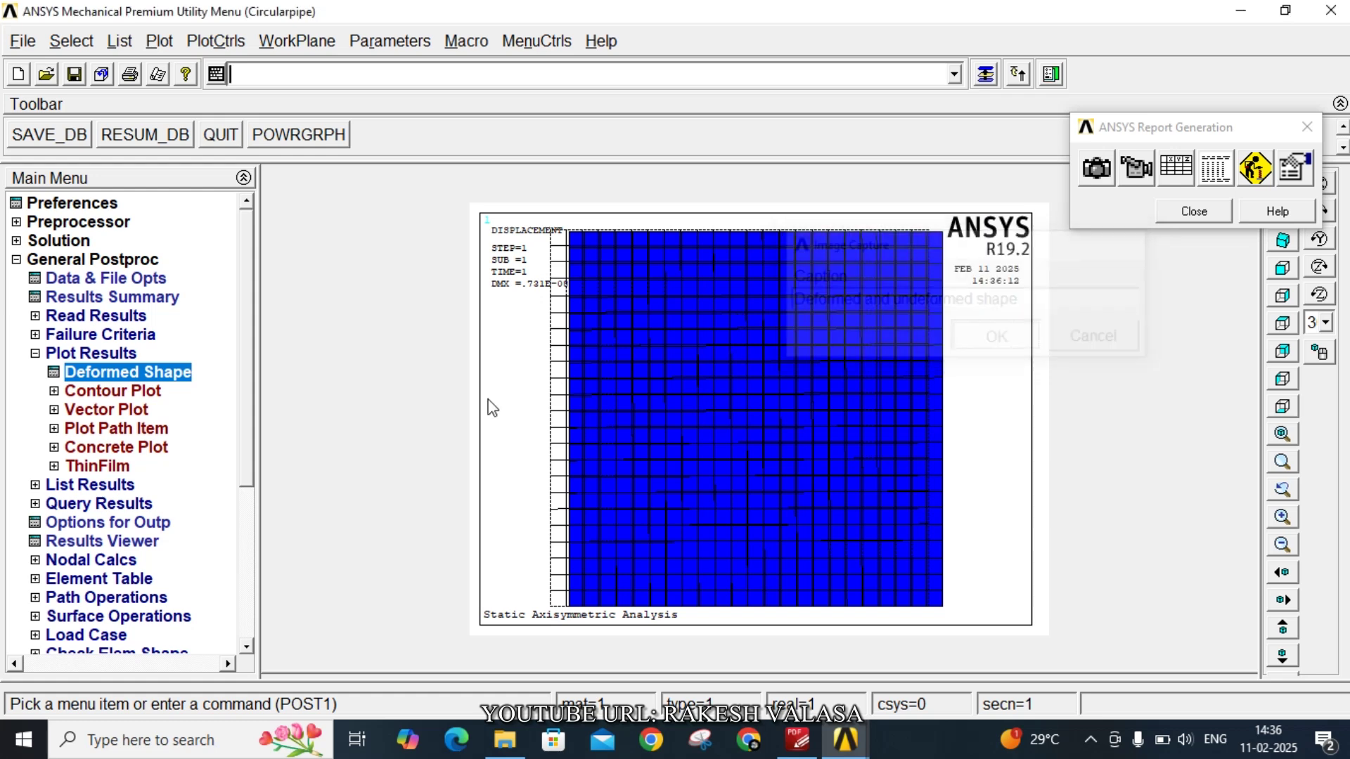
# Plot the element solution contour for the X-component of stress, showing the deformed shape only
pyautogui.click(116, 392)
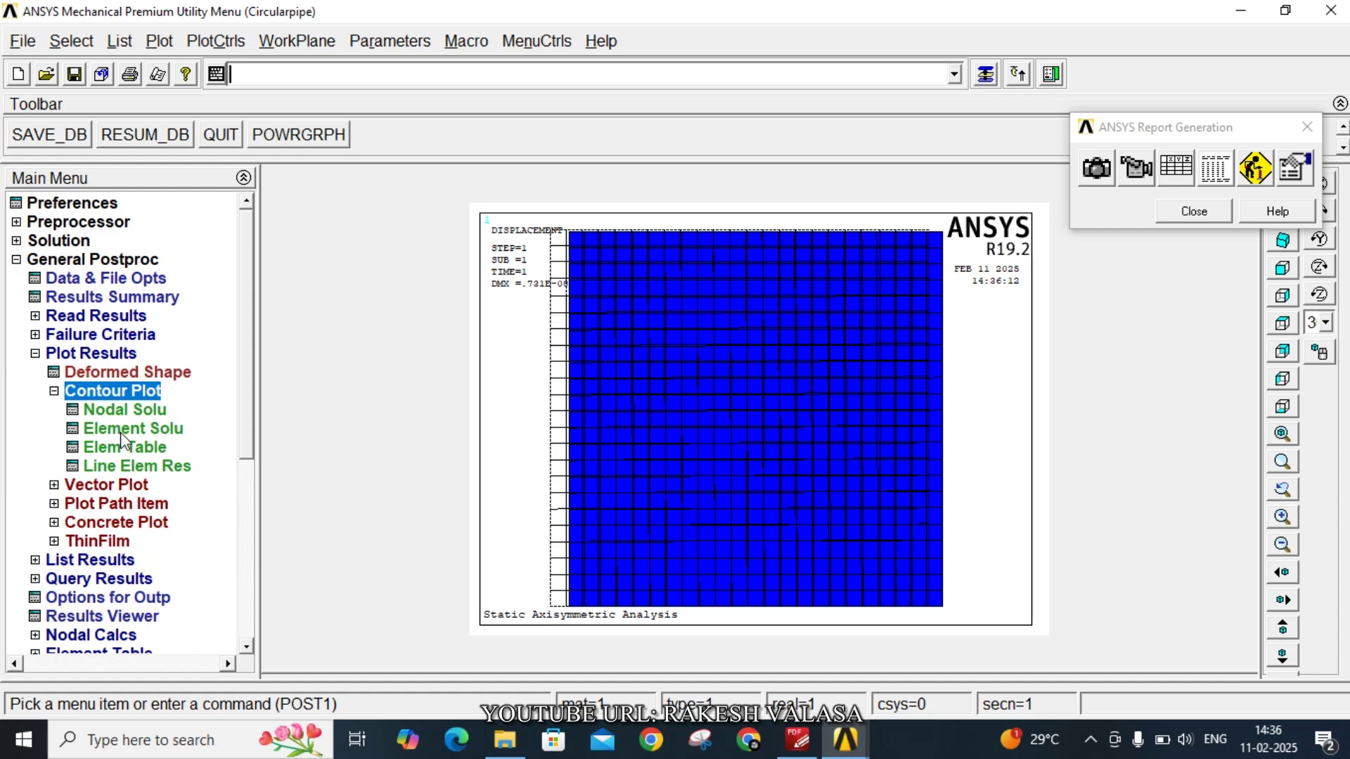
pyautogui.click(123, 429)
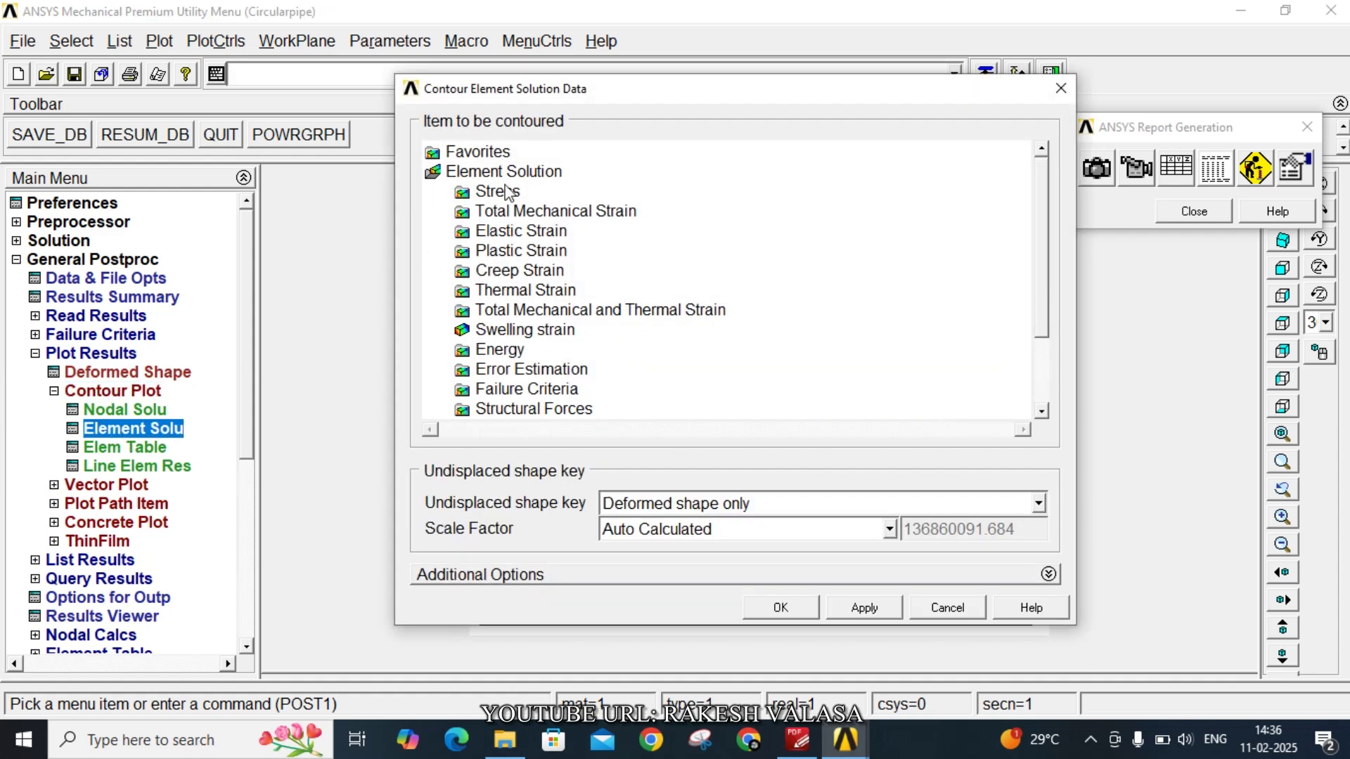
pyautogui.doubleClick(509, 192)
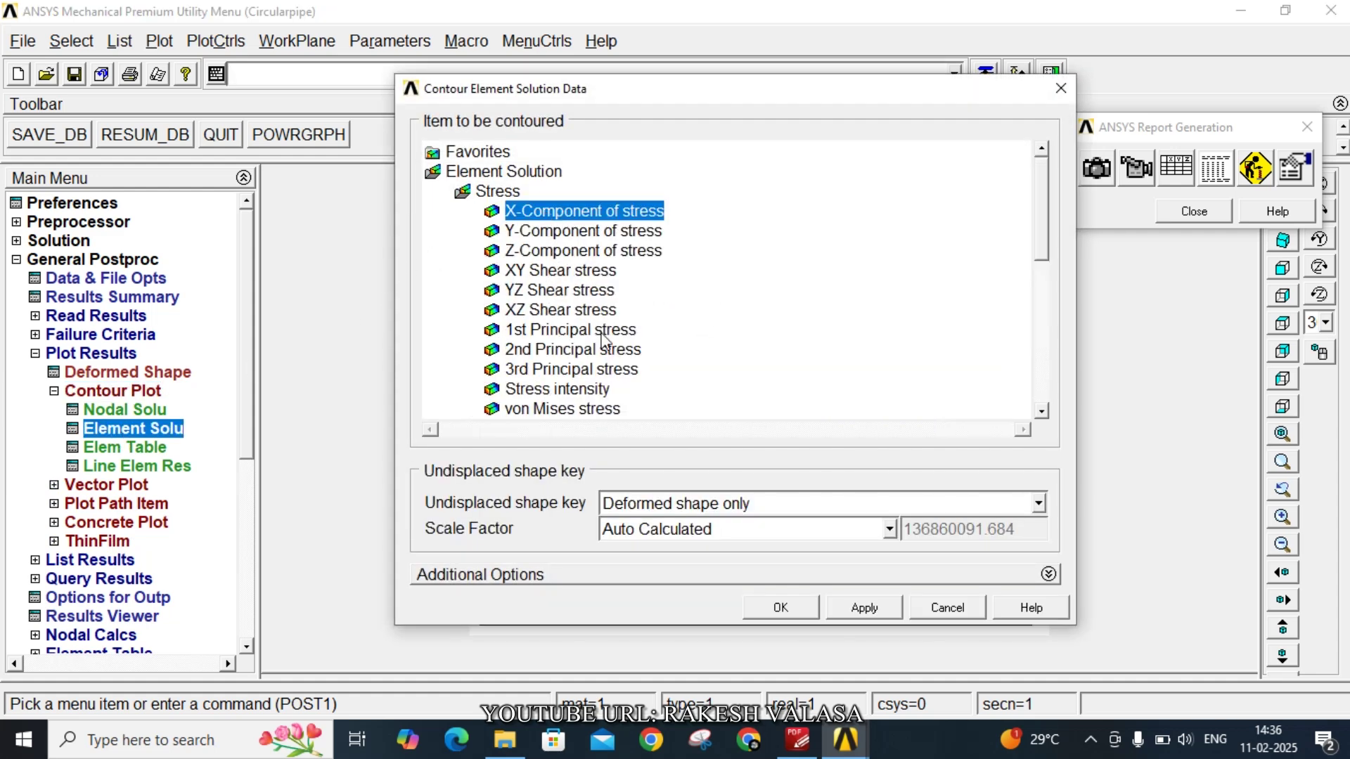
pyautogui.click(781, 607)
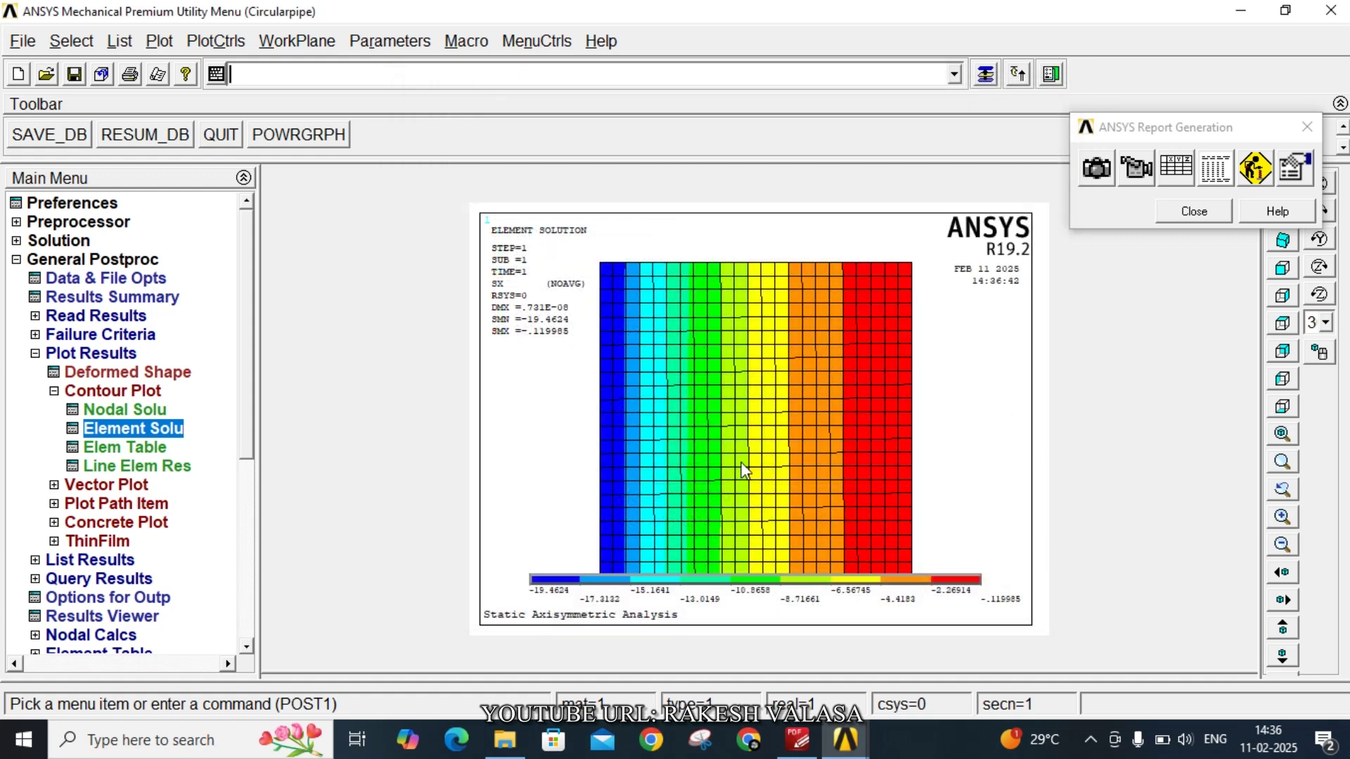
# Capture the X-component stress plot for the report with the caption "Stress in X-Direction (Radial Stress)"
pyautogui.click(1096, 168)
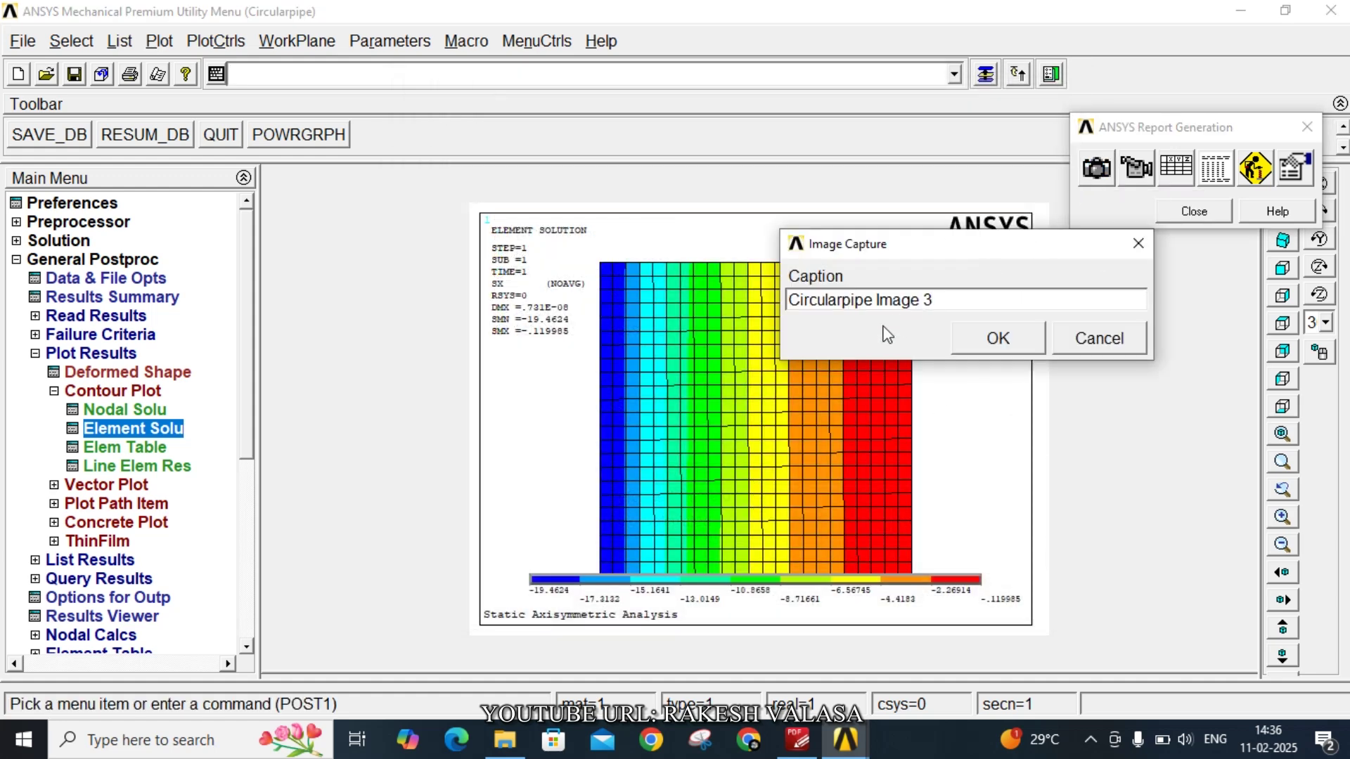
pyautogui.press('BackSpace')
pyautogui.press('BackSpace')
pyautogui.press('BackSpace')
pyautogui.press('BackSpace')
pyautogui.press('BackSpace')
pyautogui.press('BackSpace')
pyautogui.press('BackSpace')
pyautogui.press('BackSpace')
pyautogui.press('BackSpace')
pyautogui.press('BackSpace')
pyautogui.press('BackSpace')
pyautogui.press('BackSpace')
pyautogui.press('BackSpace')
pyautogui.press('BackSpace')
pyautogui.press('BackSpace')
pyautogui.press('BackSpace')
pyautogui.press('BackSpace')
pyautogui.press('BackSpace')
pyautogui.press('BackSpace')
pyautogui.write('S')
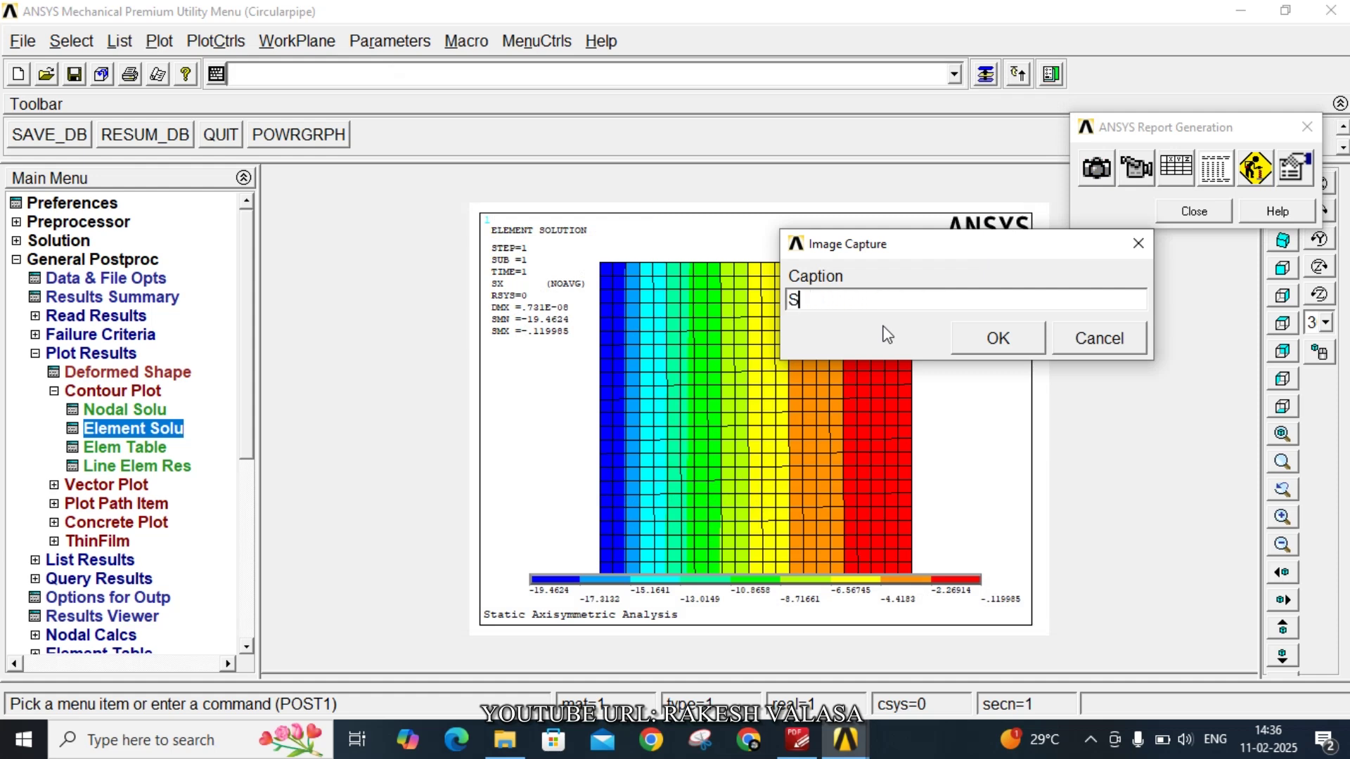
pyautogui.write('tress in X-Direction')
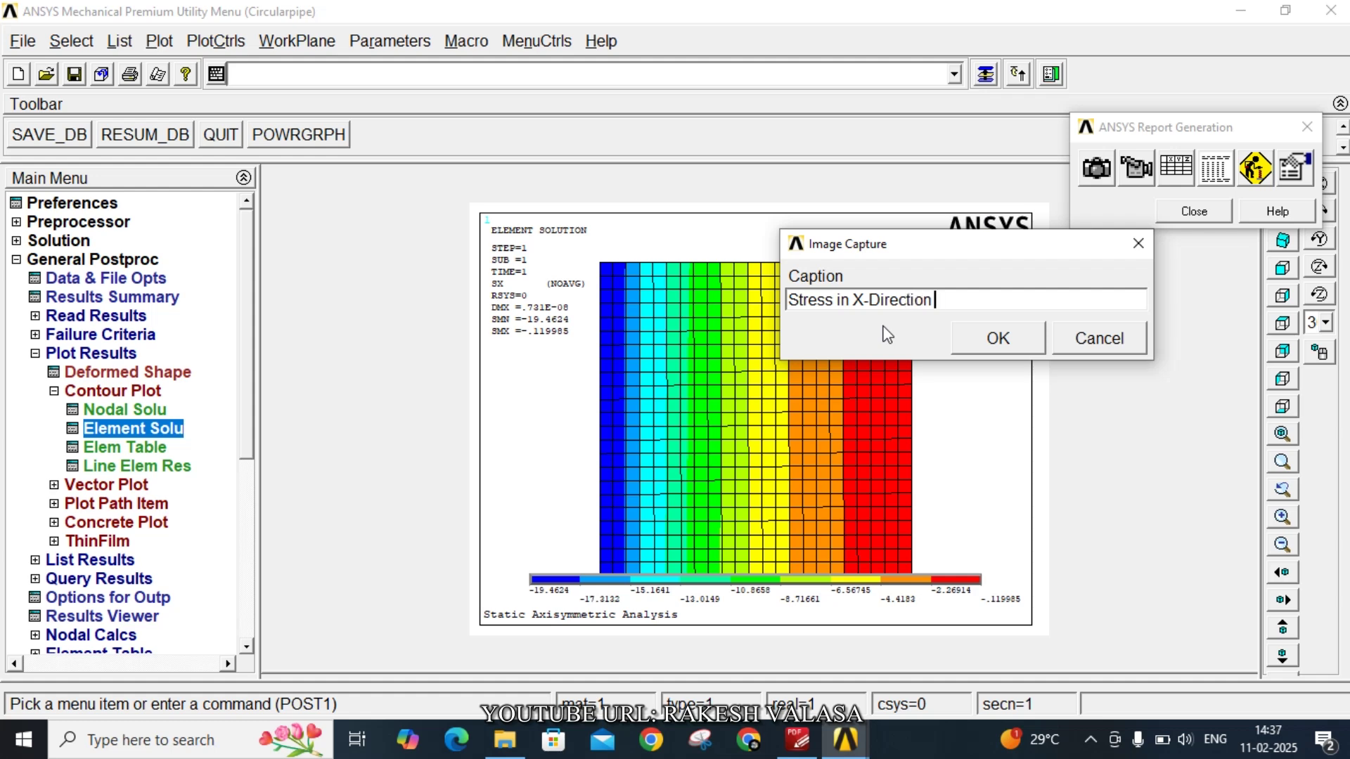
pyautogui.write(' (Radial')
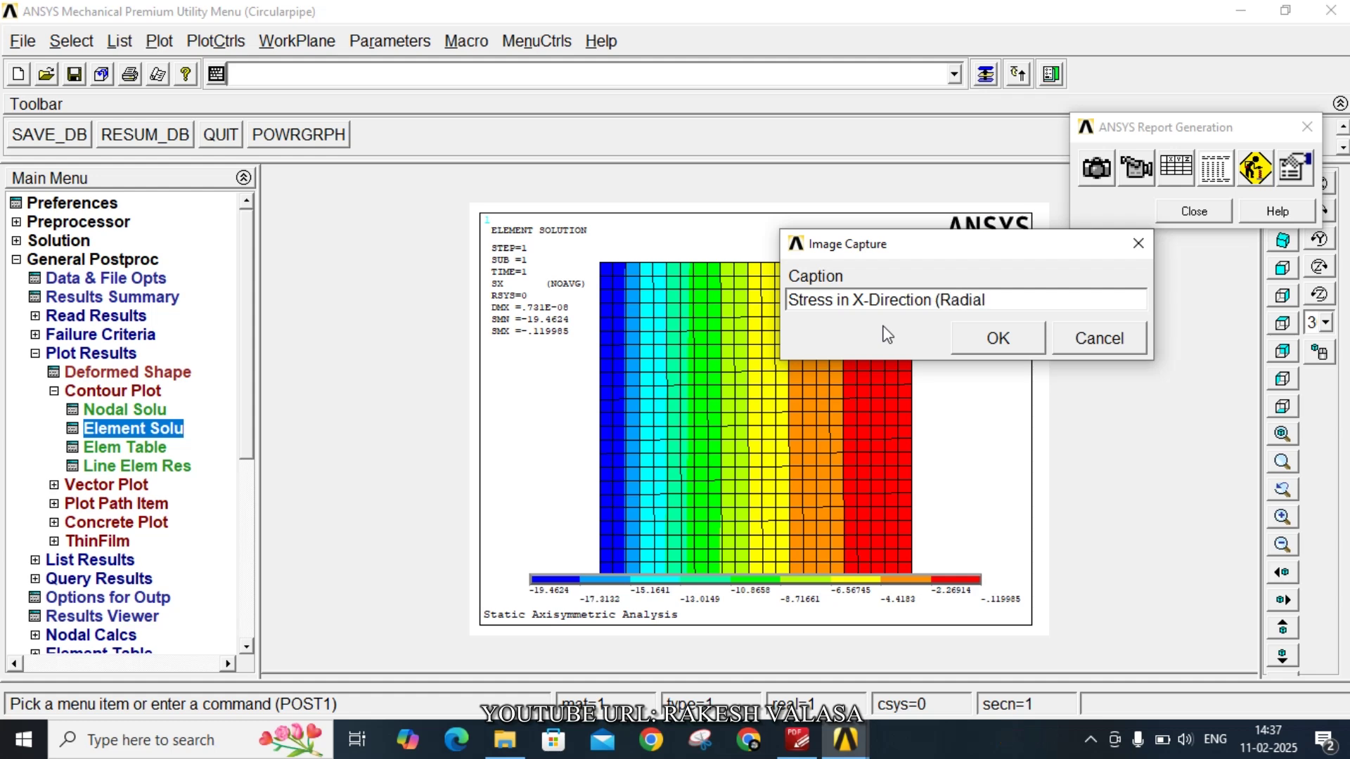
pyautogui.write(' Stress)')
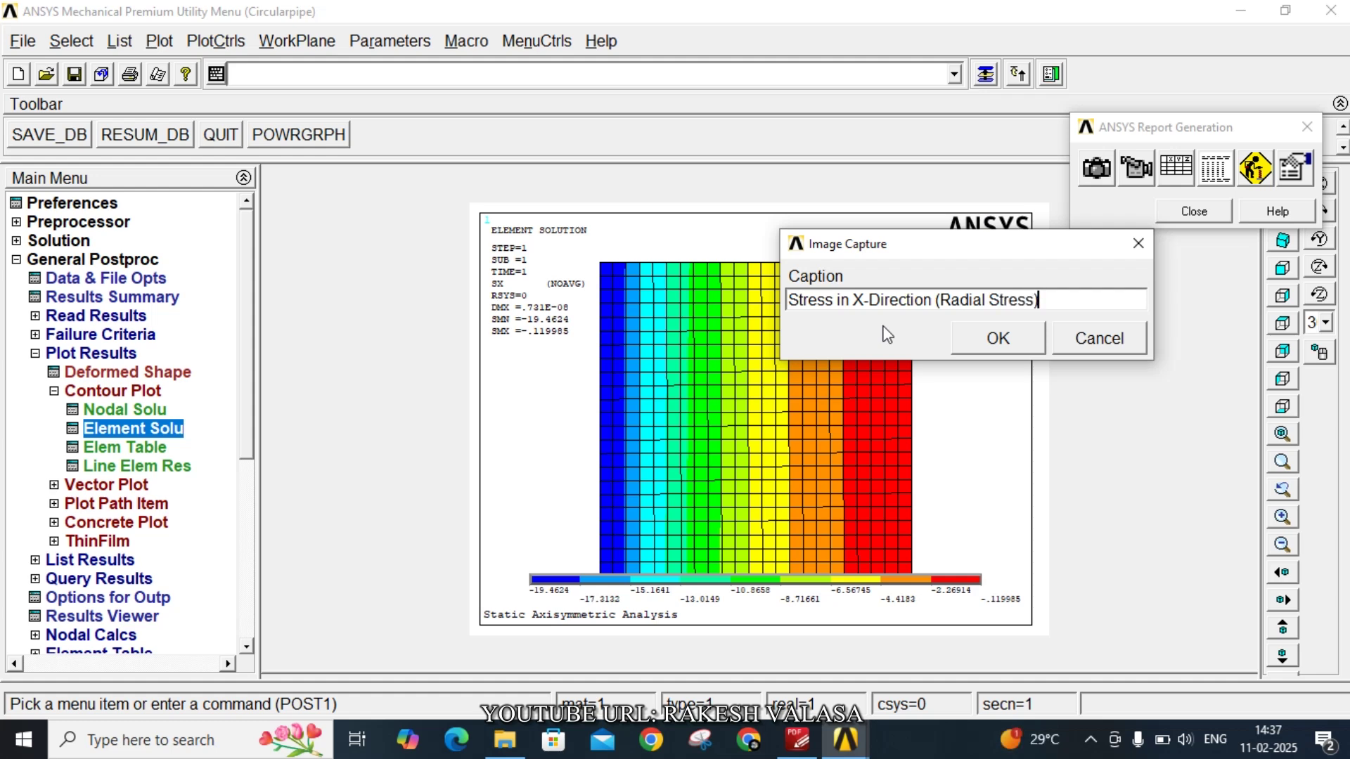
pyautogui.click(992, 338)
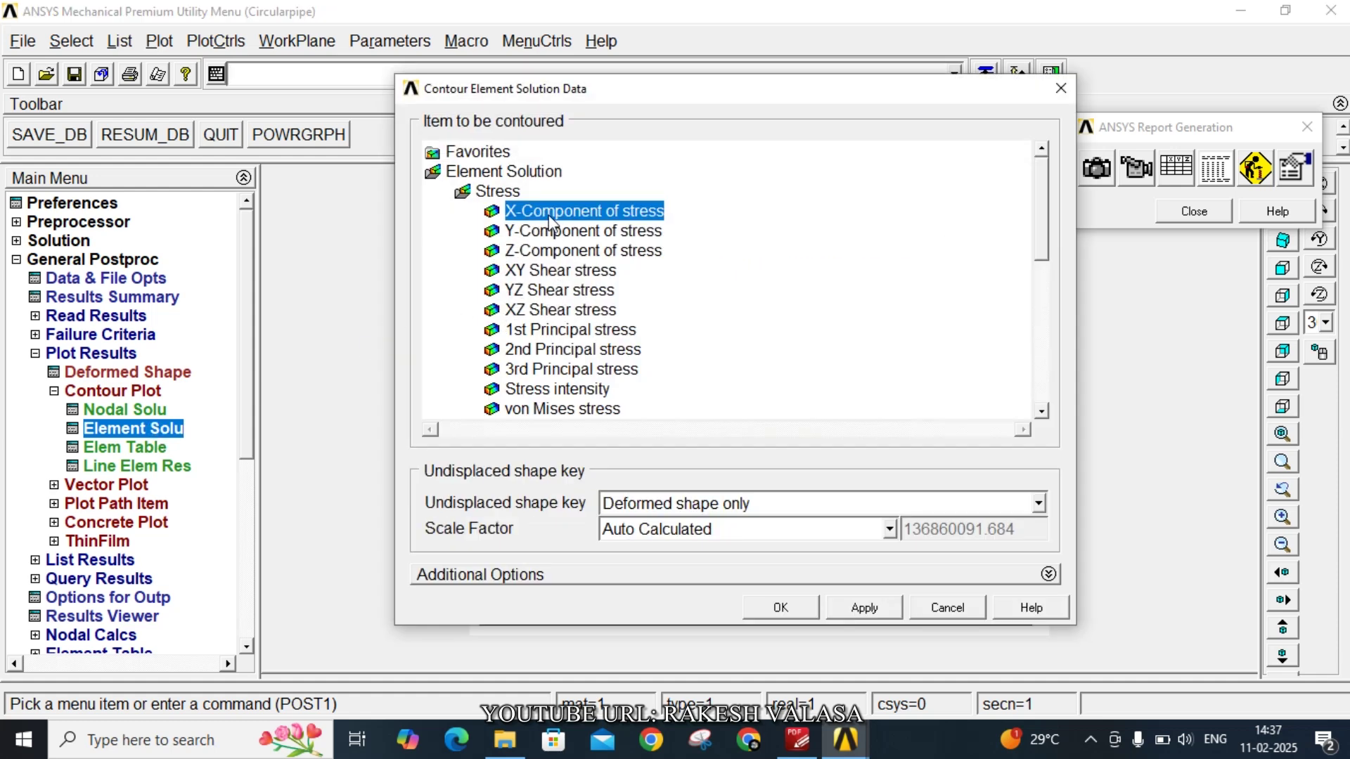
# Plot the Z-component element stress contour and capture it for the report with the caption "Stress in Z-Direction (Hoop Stress)"
pyautogui.click(542, 252)
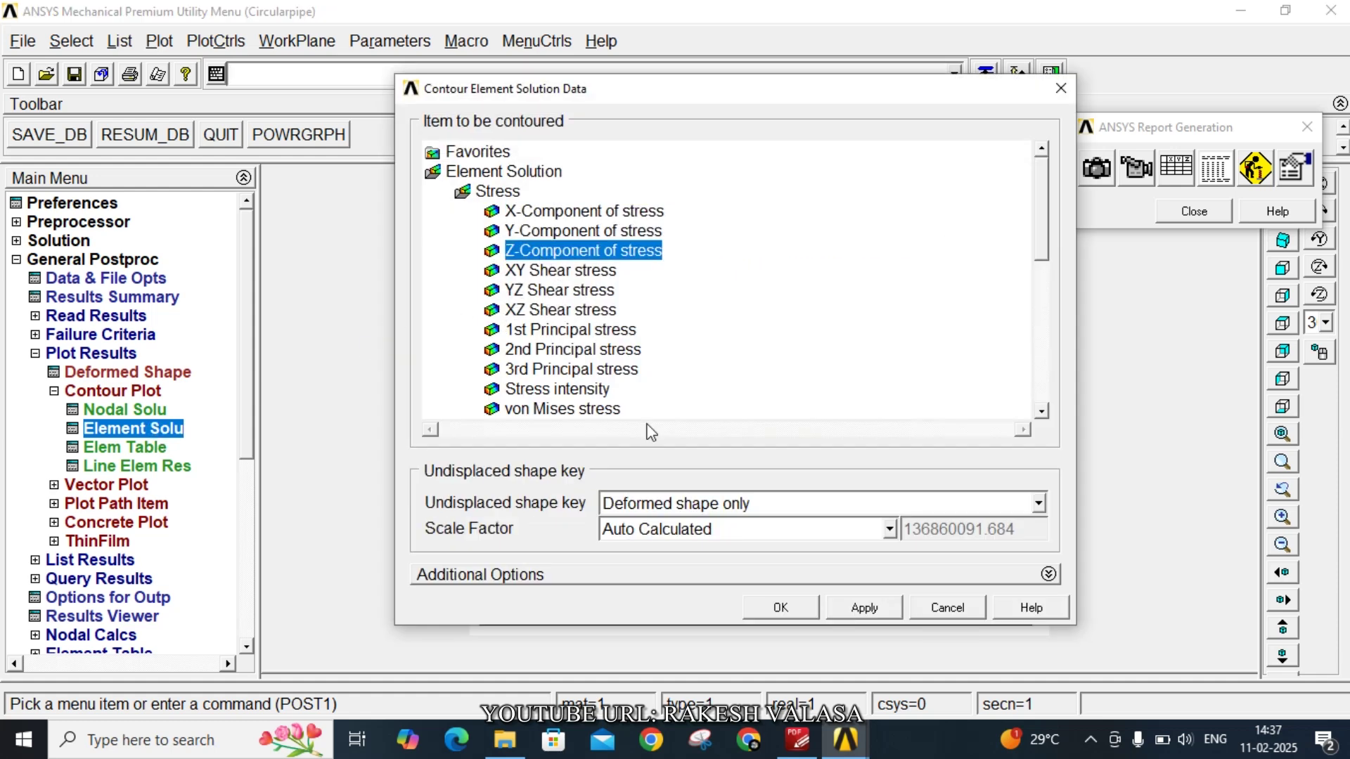
pyautogui.click(779, 606)
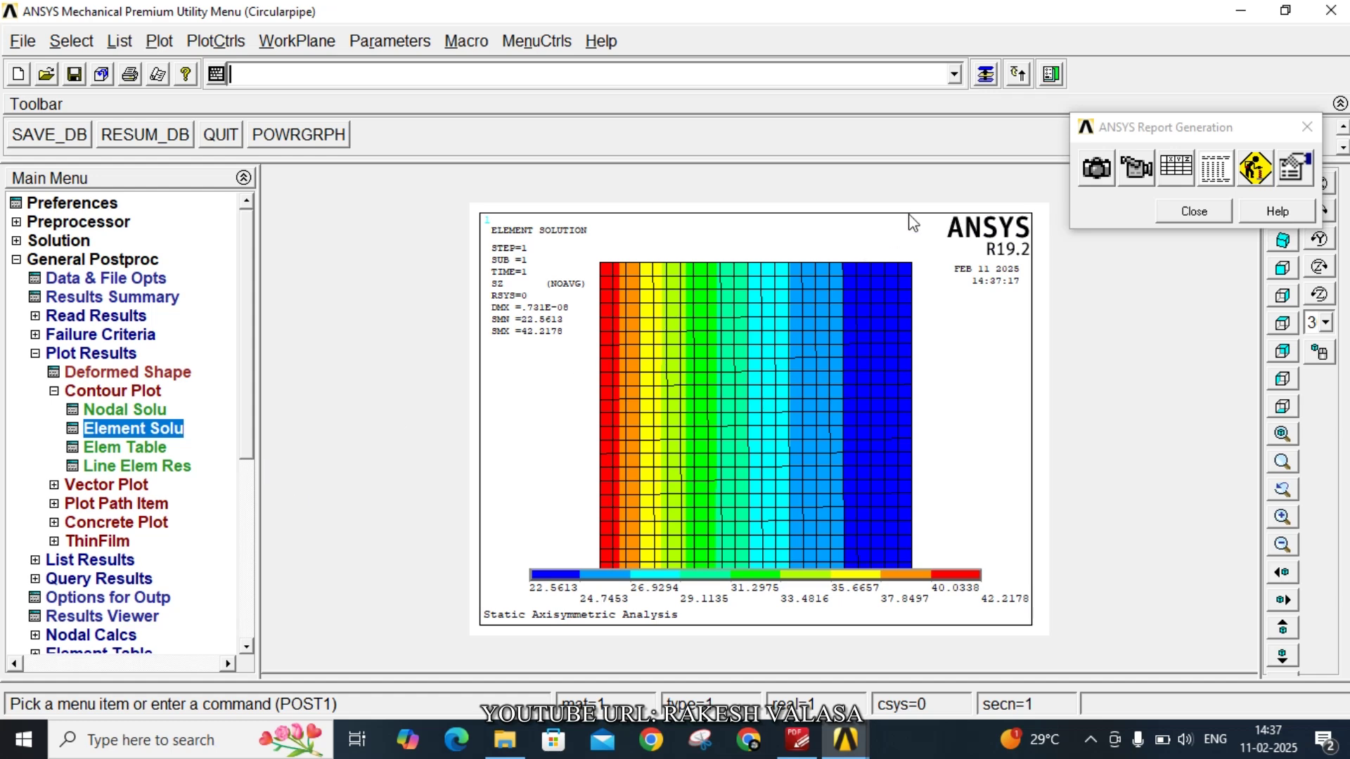
pyautogui.click(1097, 169)
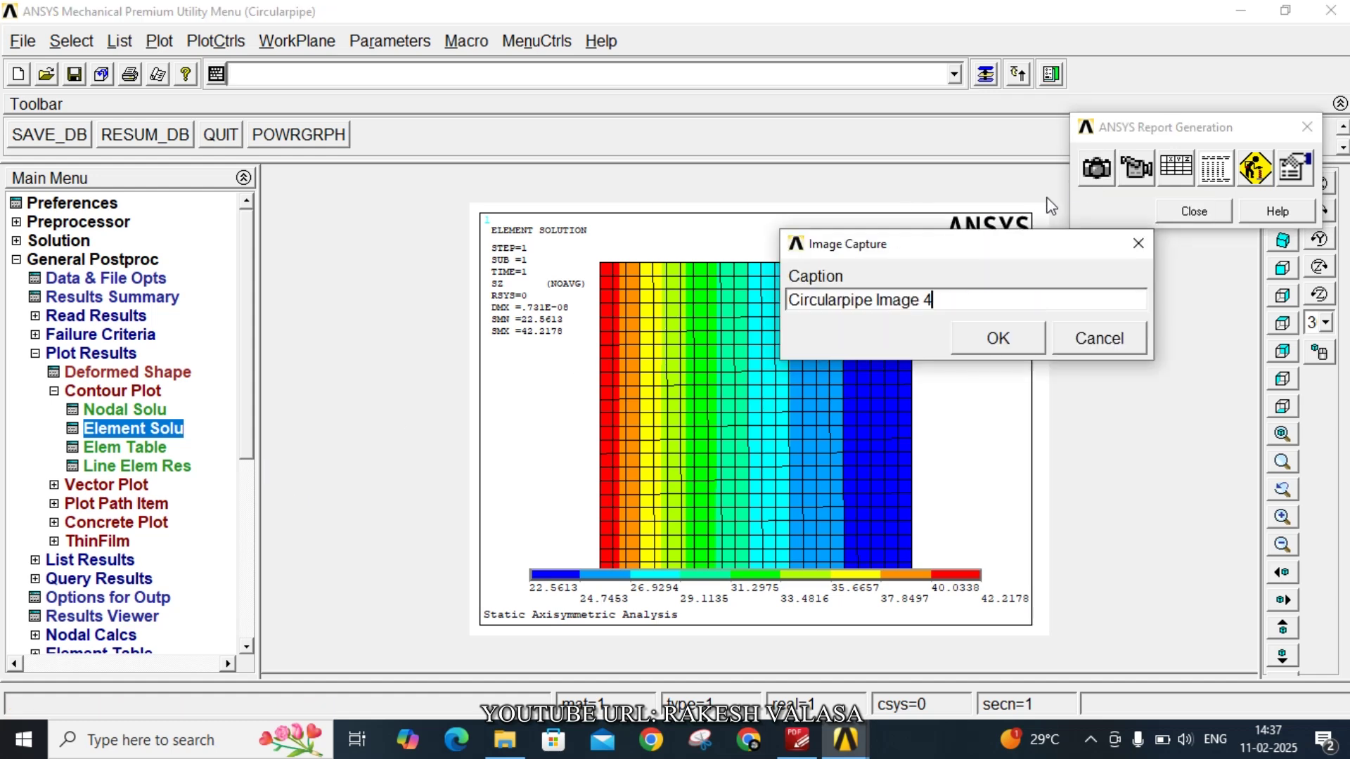
pyautogui.moveTo(946, 301); pyautogui.dragTo(724, 312)
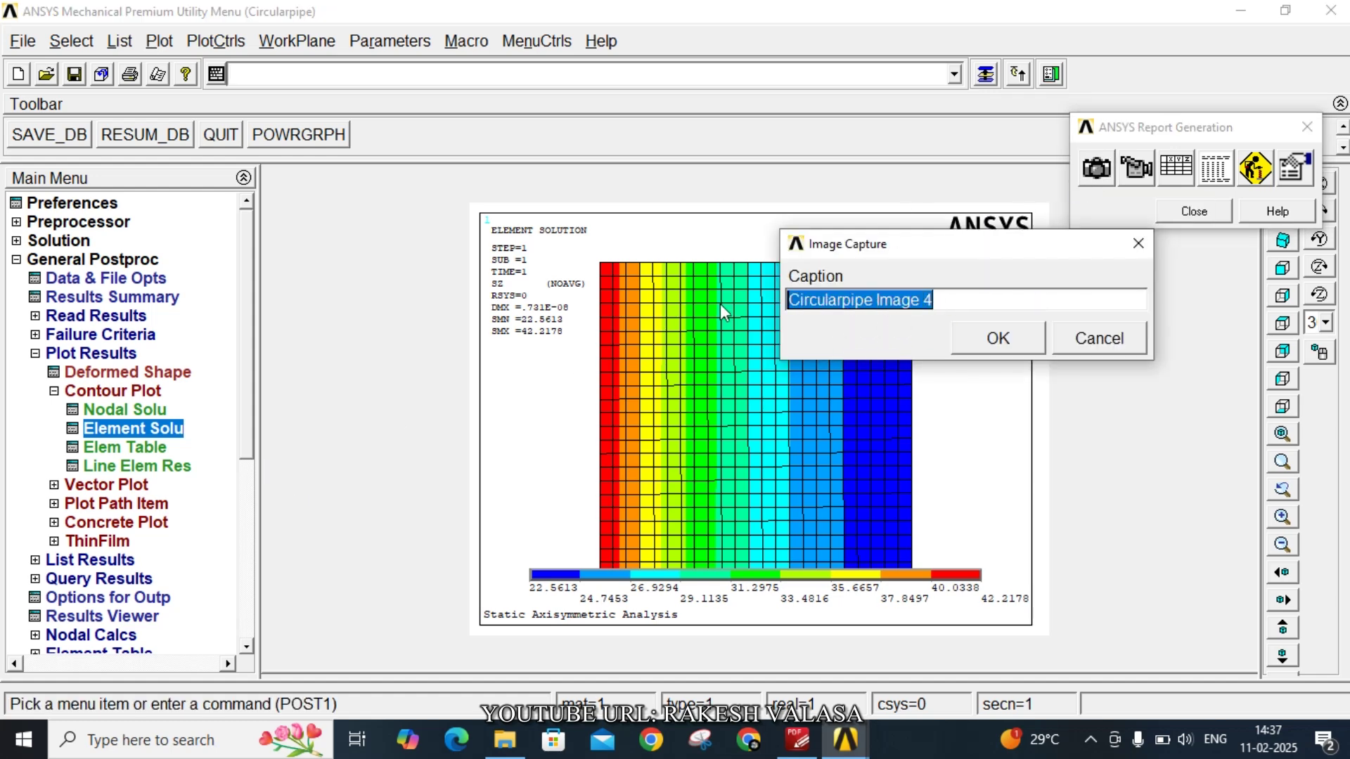
pyautogui.write('Stress in ')
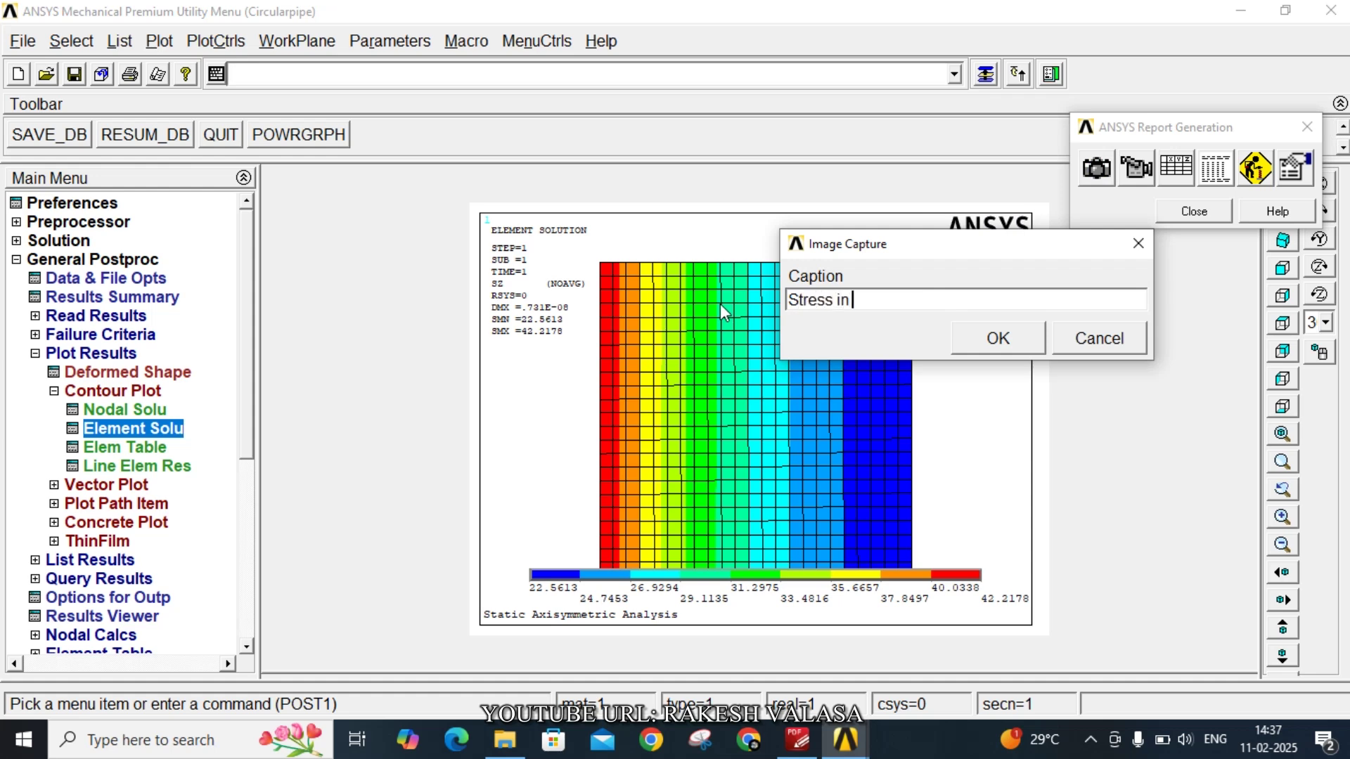
pyautogui.write('Z-Direction (')
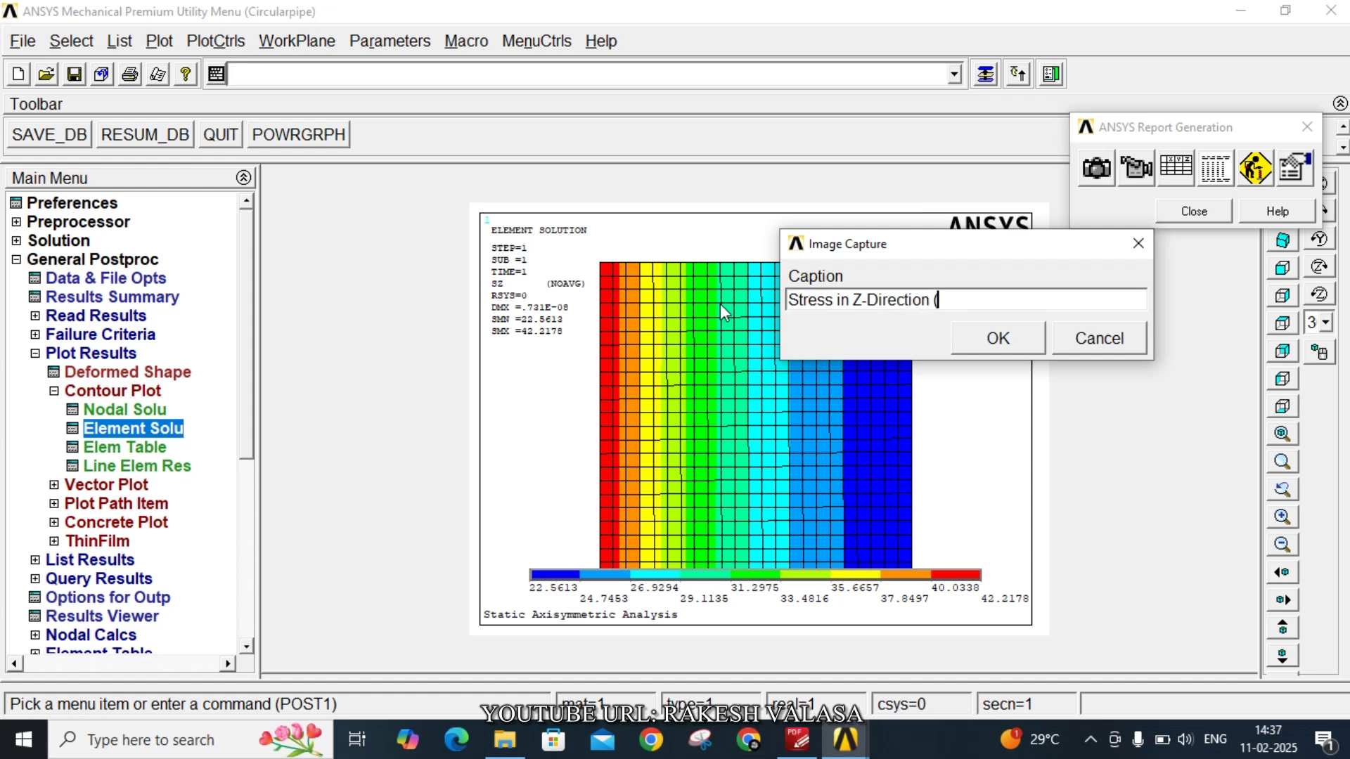
pyautogui.write('Hoop Stress')
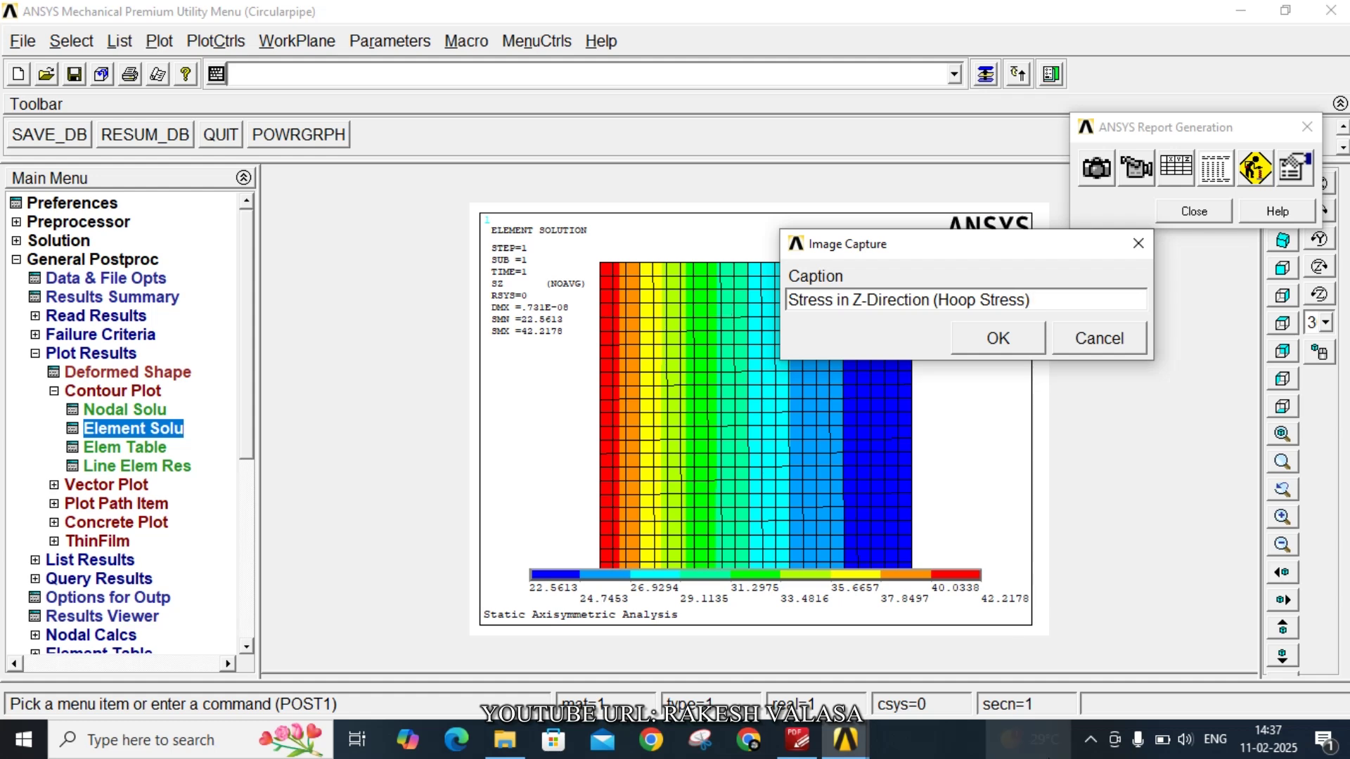
pyautogui.moveTo(1013, 738)
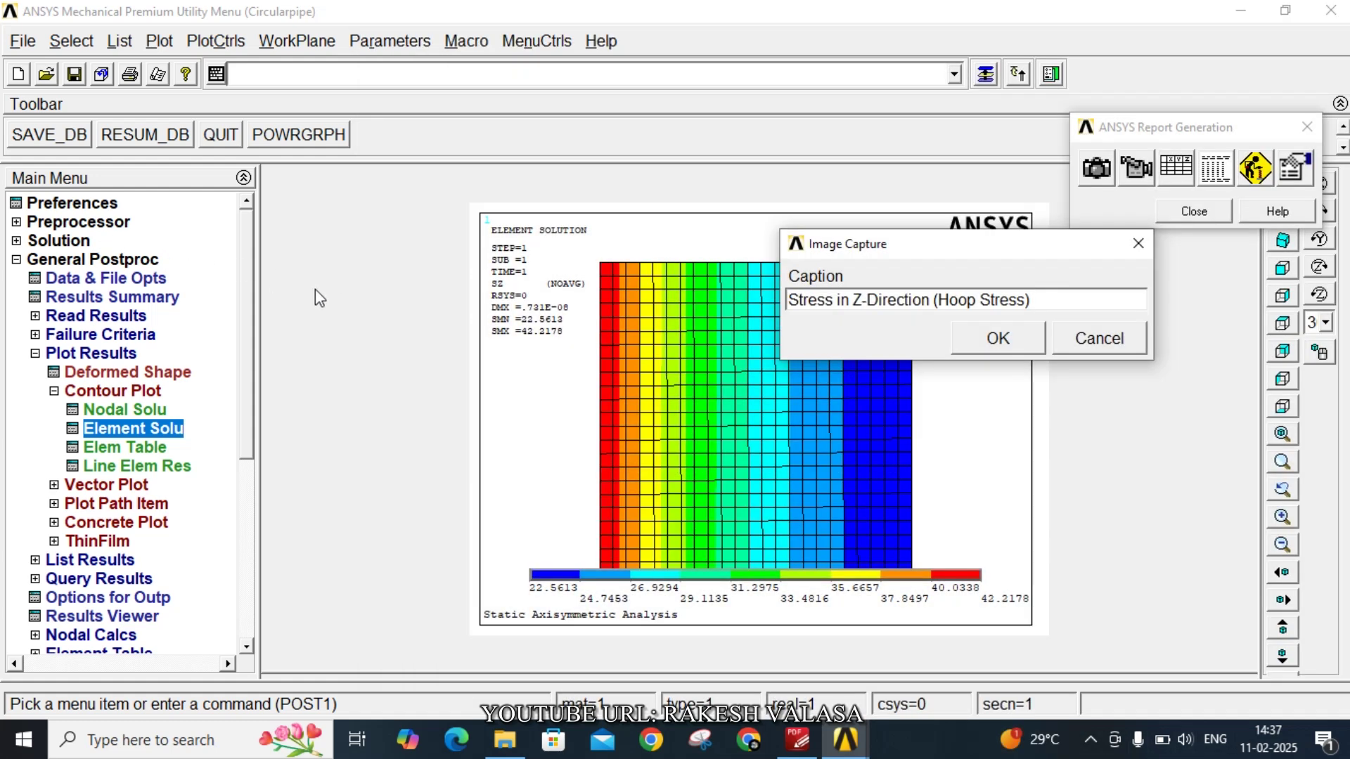
pyautogui.click(993, 338)
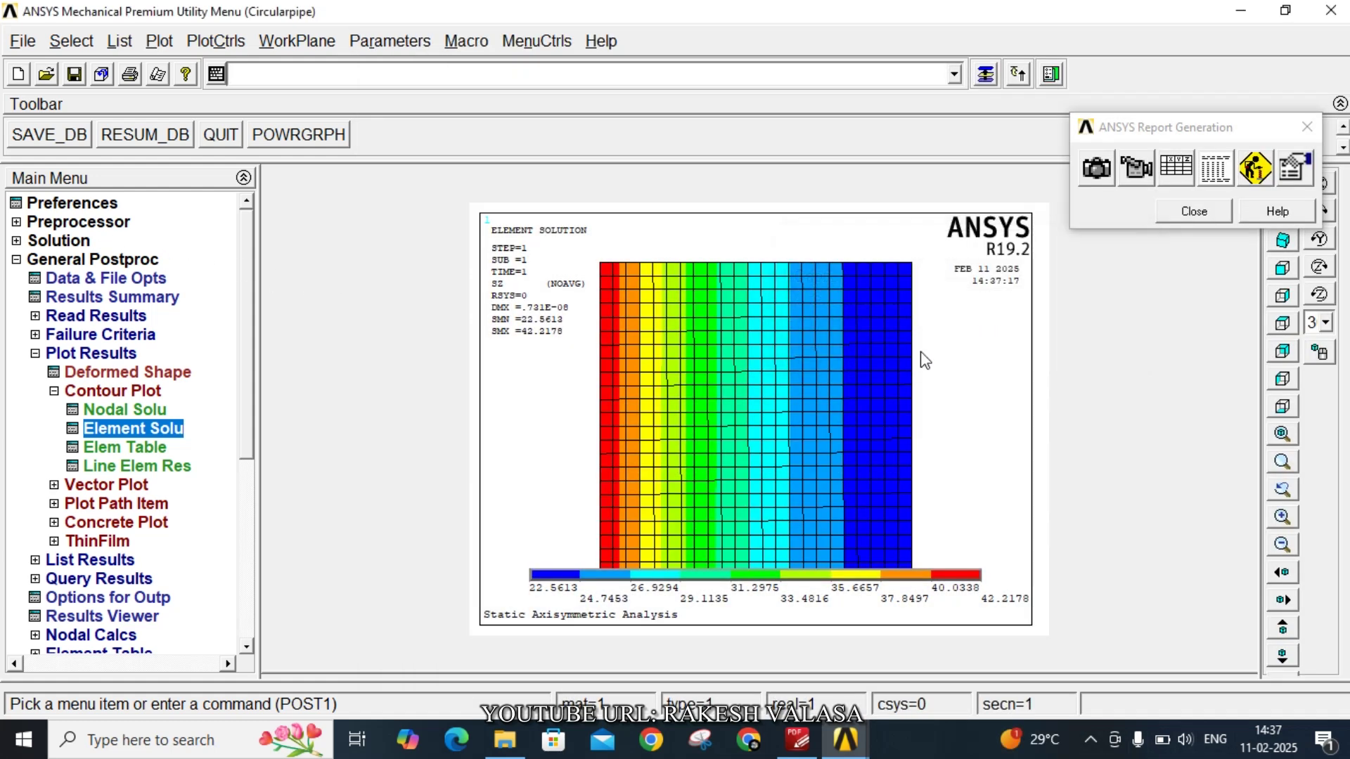
# Plot the element solution contour for the von Mises stress
pyautogui.click(177, 425)
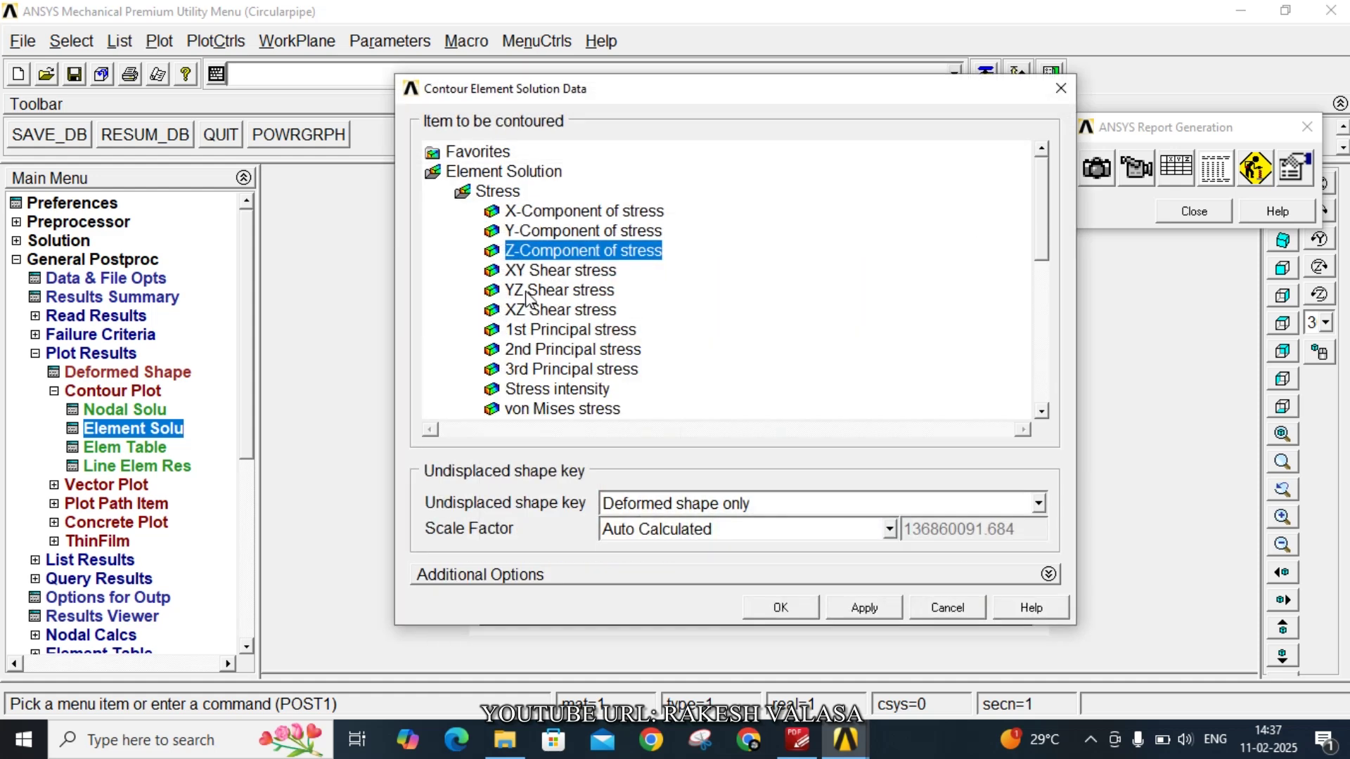
pyautogui.click(567, 410)
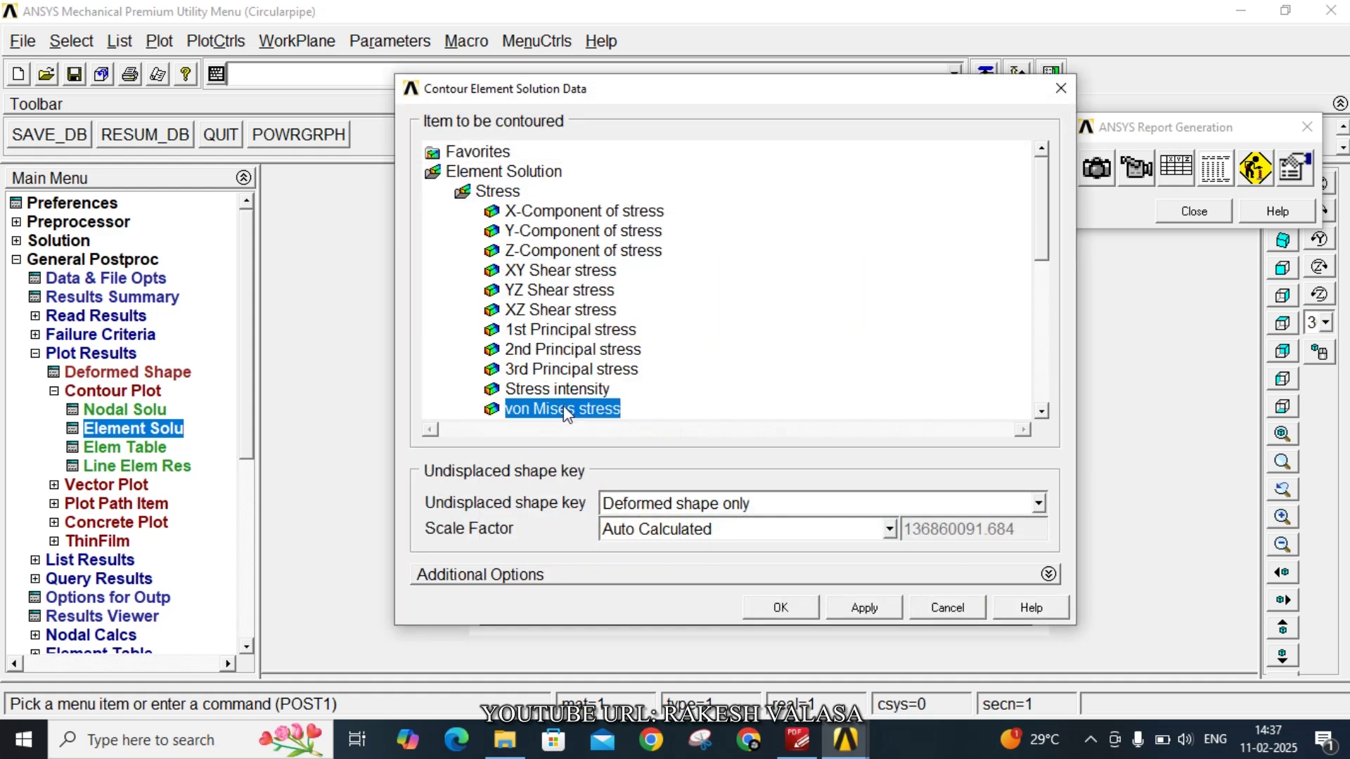
pyautogui.click(780, 609)
# Capture the von Mises contour plot for the report with the caption "Von Mises stresses"
pyautogui.click(1097, 167)
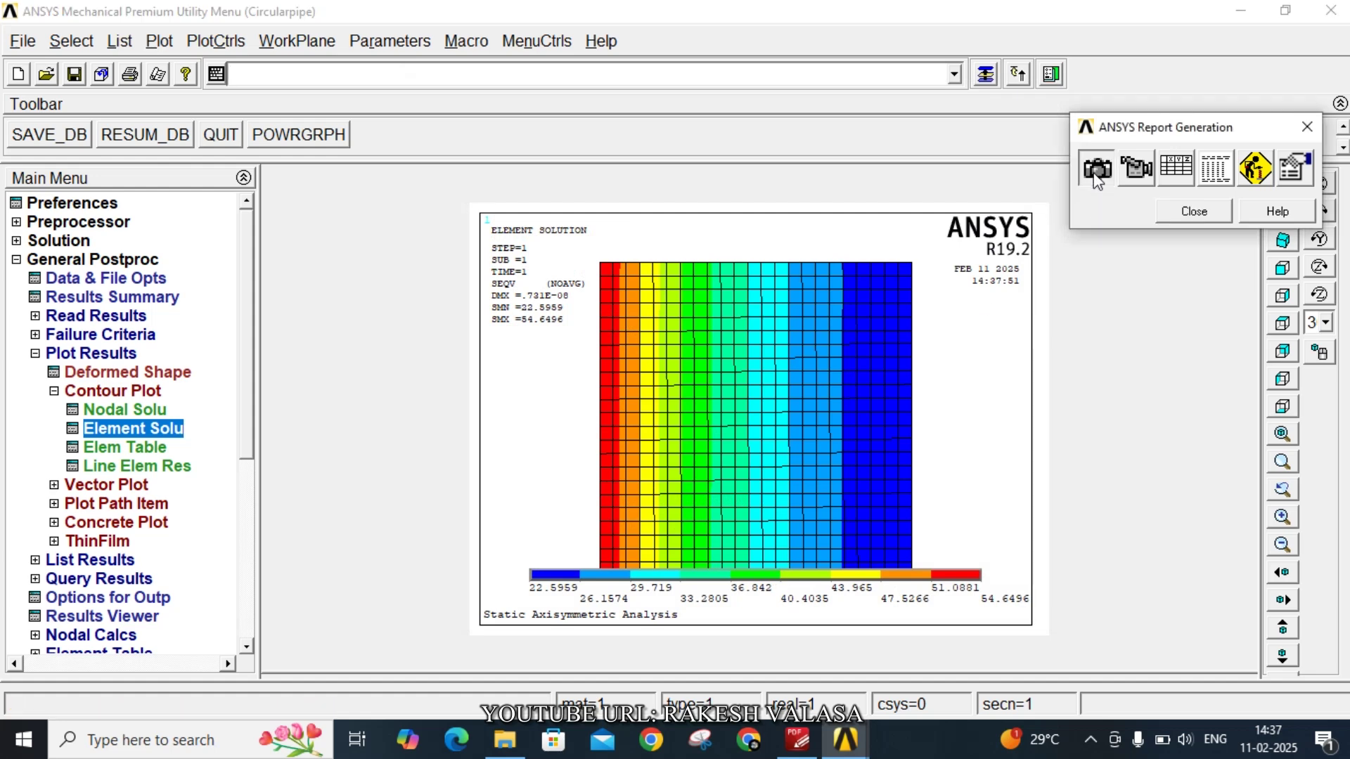
pyautogui.moveTo(942, 302); pyautogui.dragTo(698, 305)
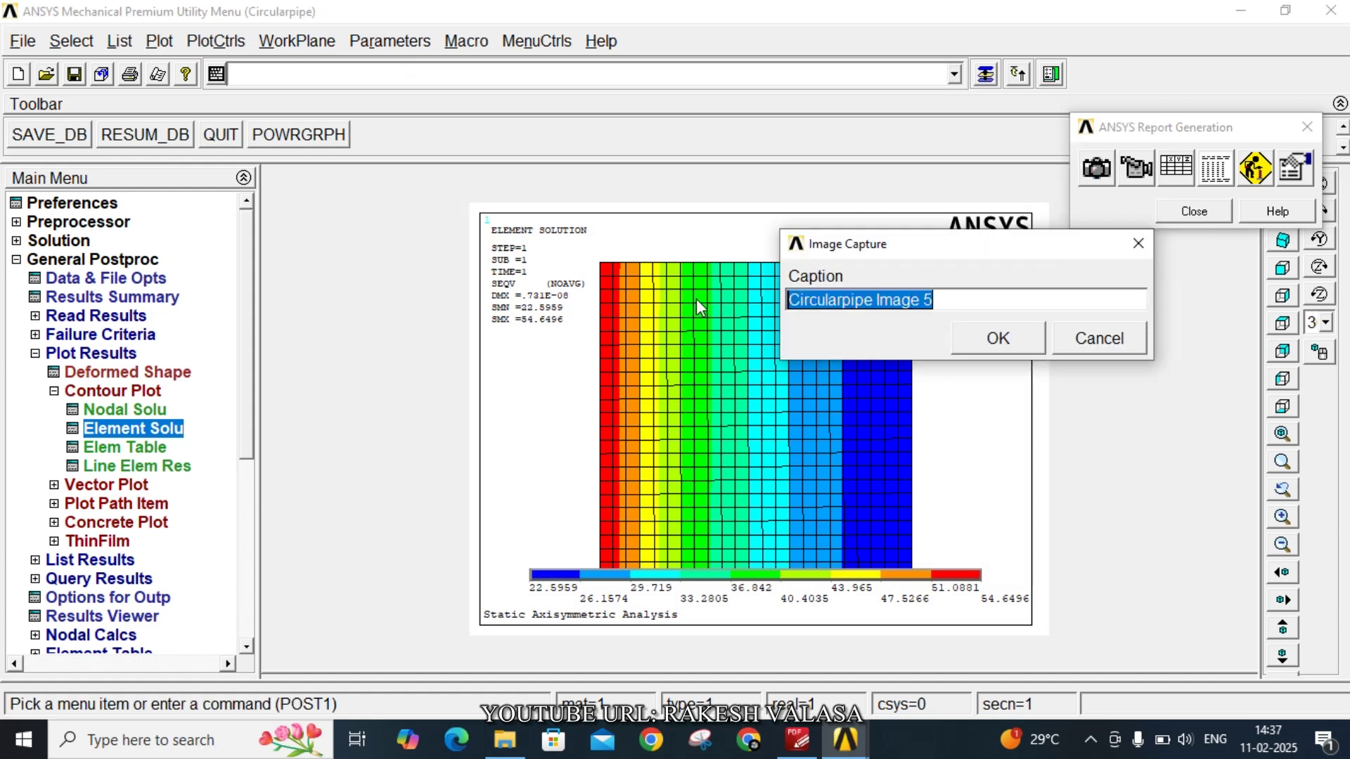
pyautogui.write('Von Mis')
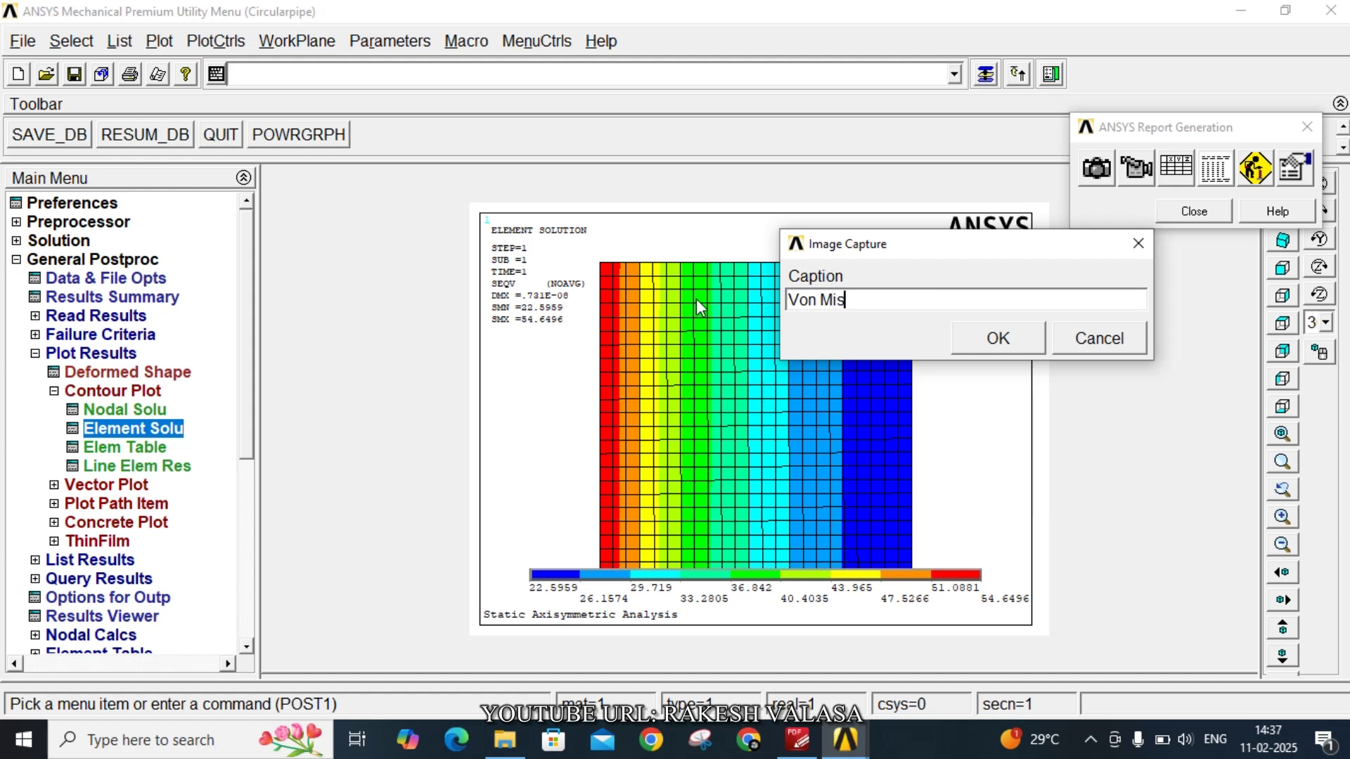
pyautogui.write('es stresse')
pyautogui.press('BackSpace')
pyautogui.press('BackSpace')
pyautogui.write('ses')
pyautogui.click(1009, 346)
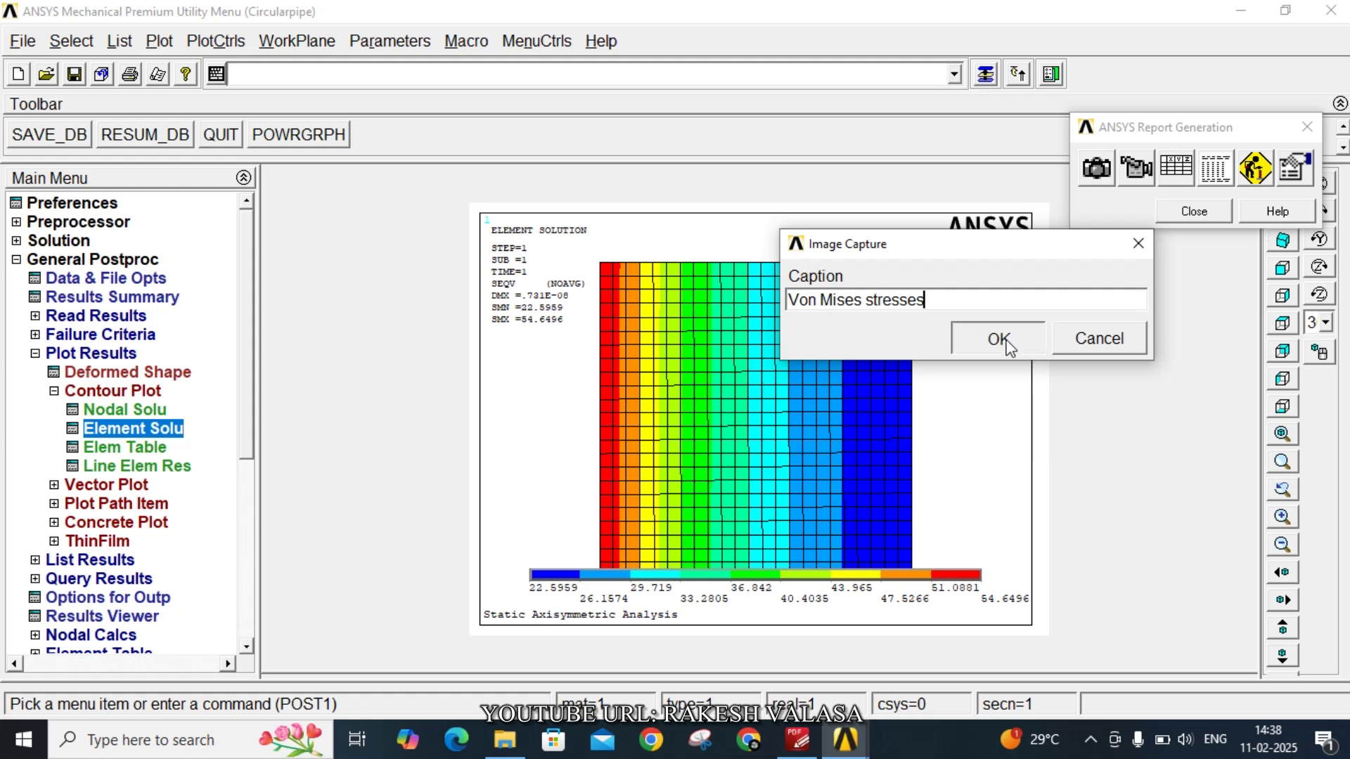
# Define an element table item labelled "Radial Stress" from the X-direction stress SX
pyautogui.moveTo(252, 455); pyautogui.dragTo(247, 545)
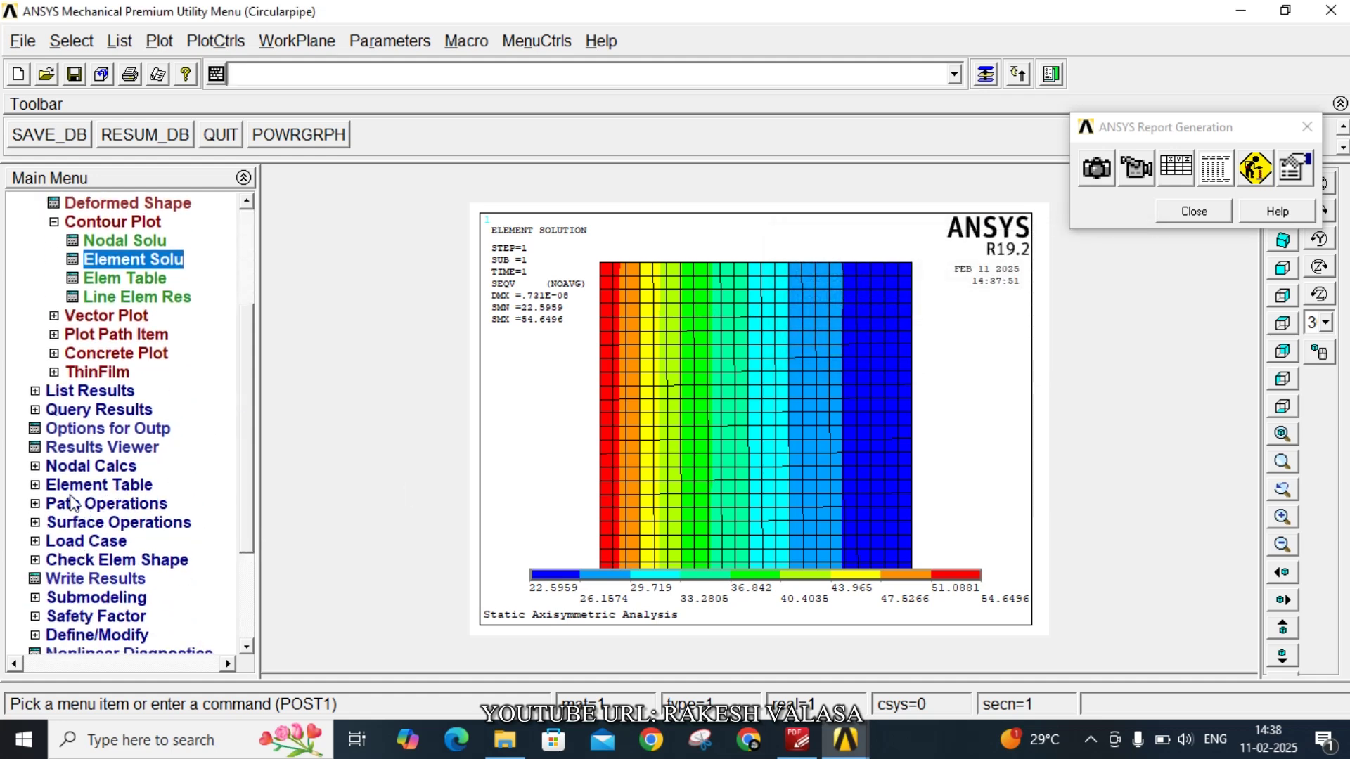
pyautogui.click(98, 485)
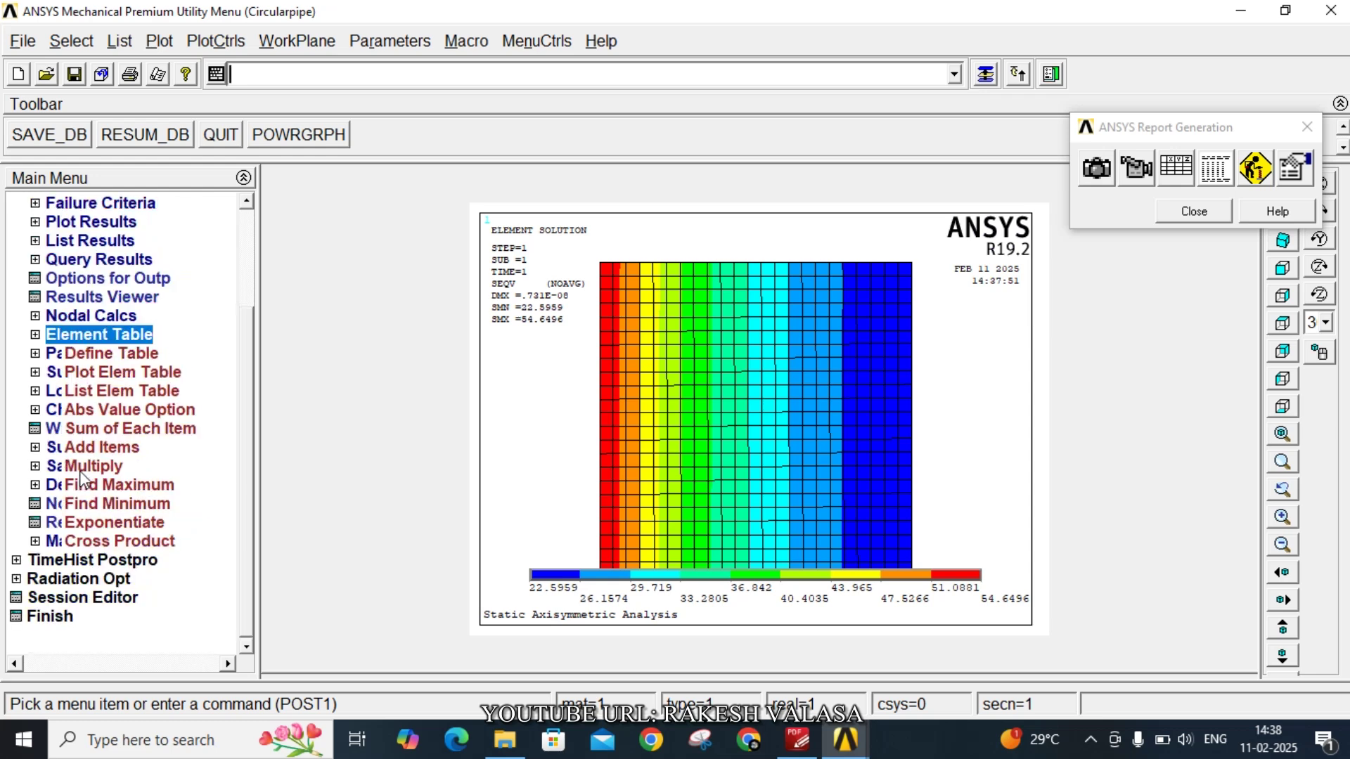
pyautogui.click(105, 351)
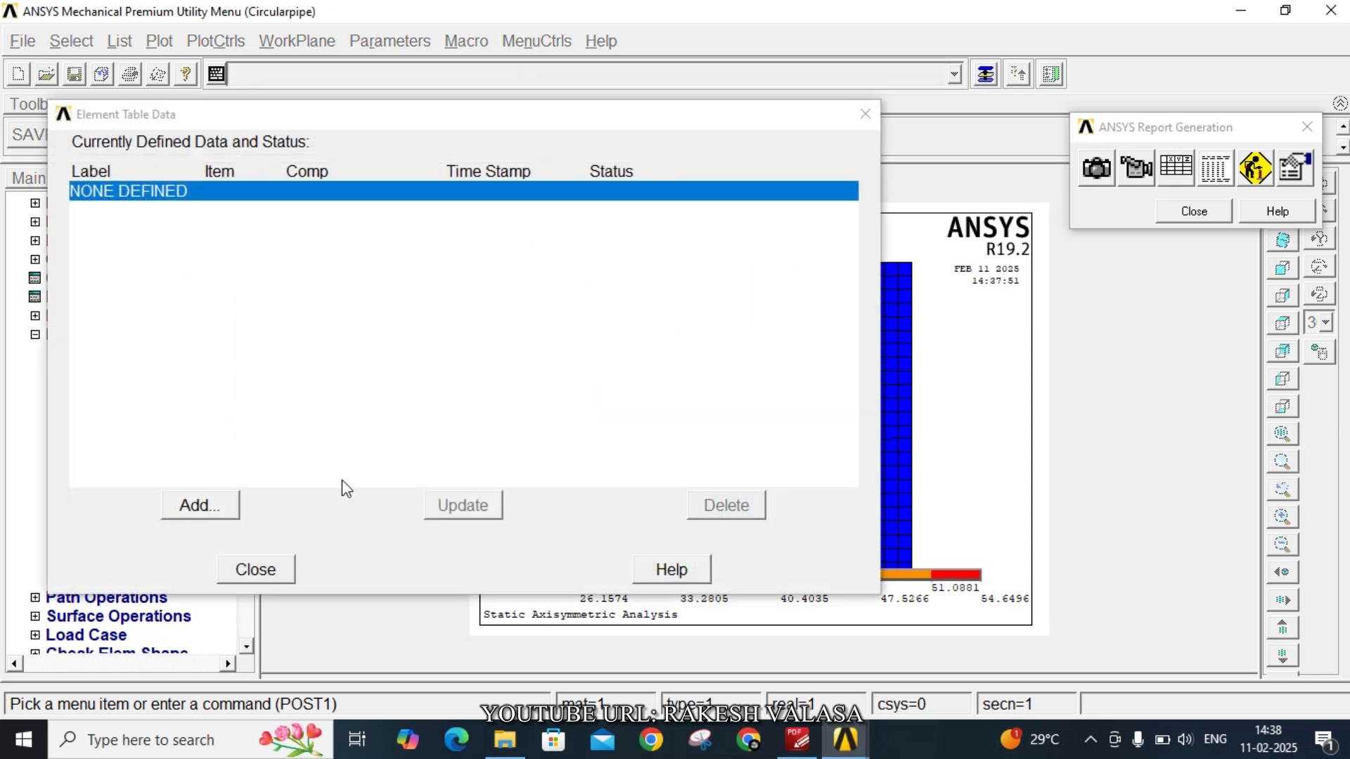
pyautogui.click(211, 508)
pyautogui.click(685, 292)
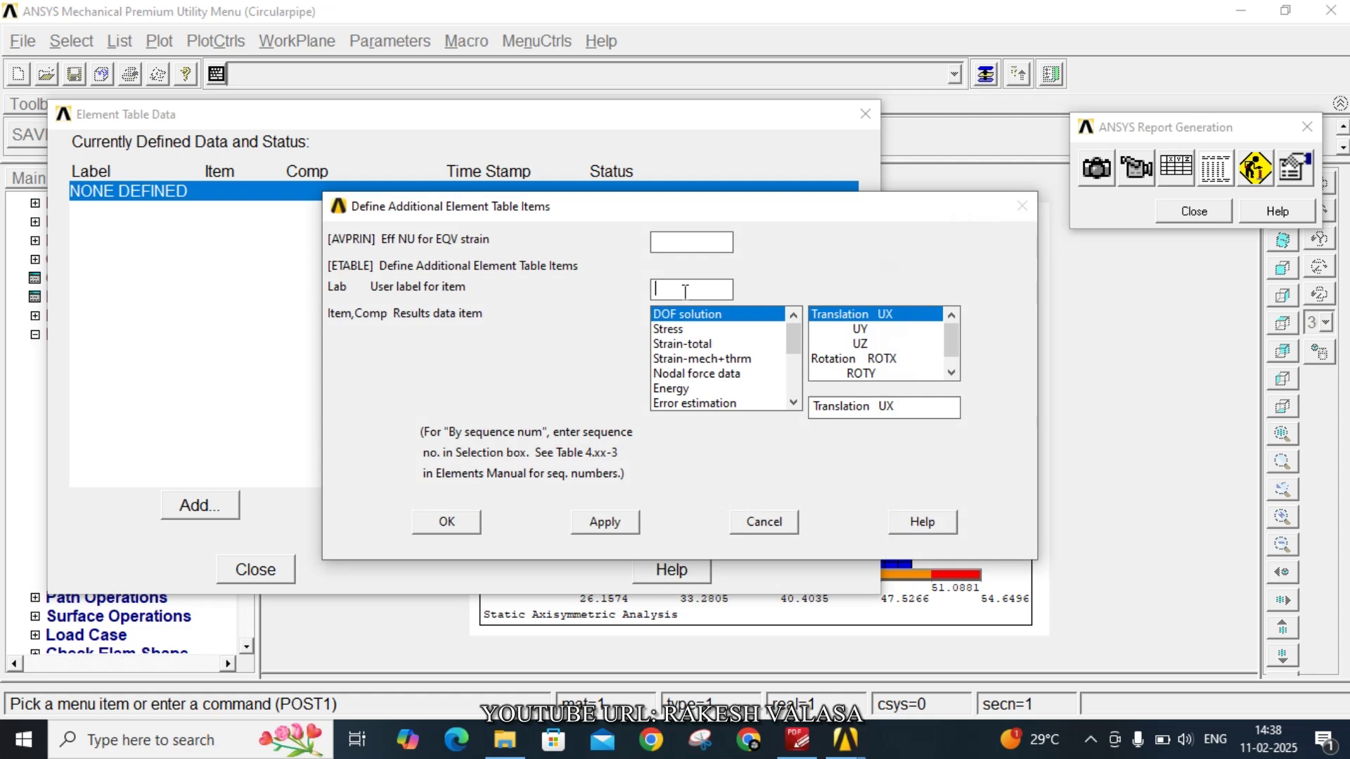
pyautogui.write('Radial Stress')
pyautogui.click(666, 330)
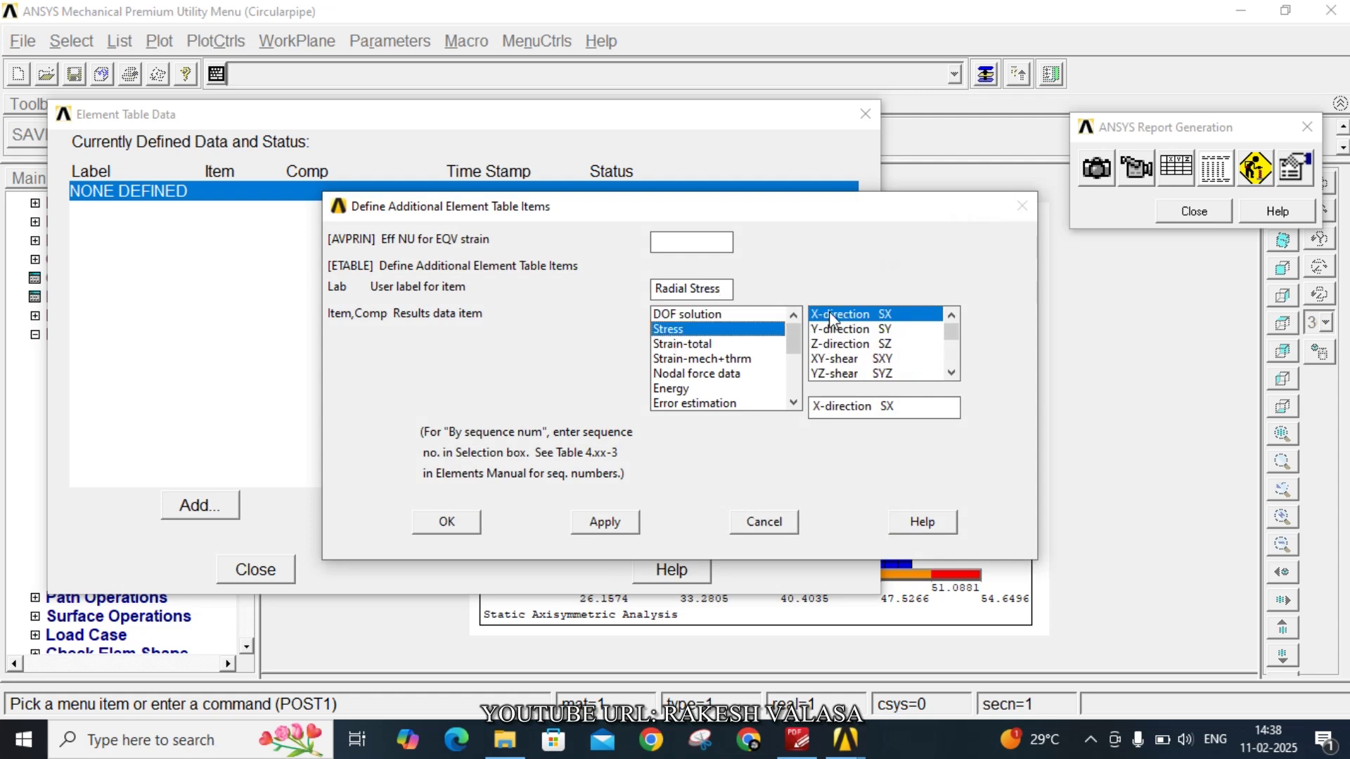
pyautogui.click(611, 525)
# Add an element table item labelled "Hoop Stress" from the Z-direction stress SZ and close the element table definition
pyautogui.click(713, 287)
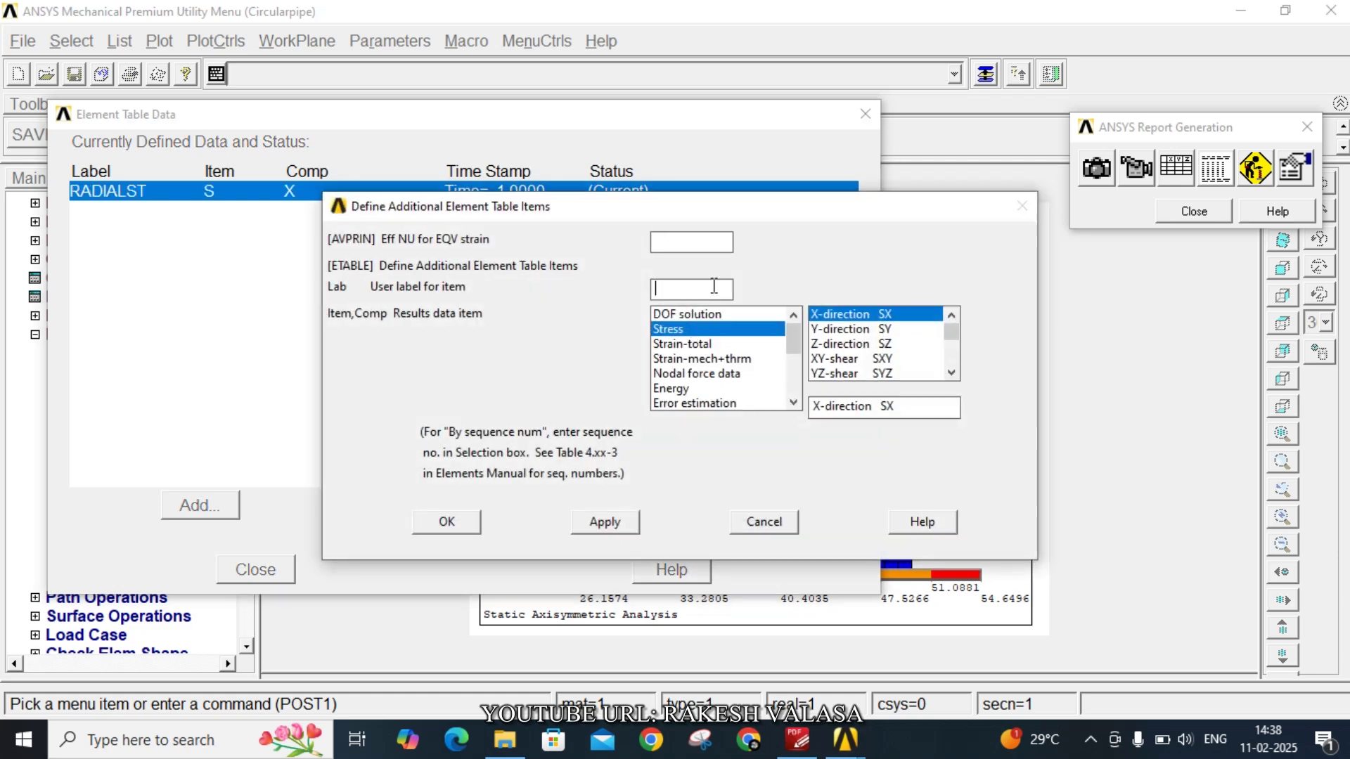
pyautogui.write('Hoop Stress')
pyautogui.click(851, 345)
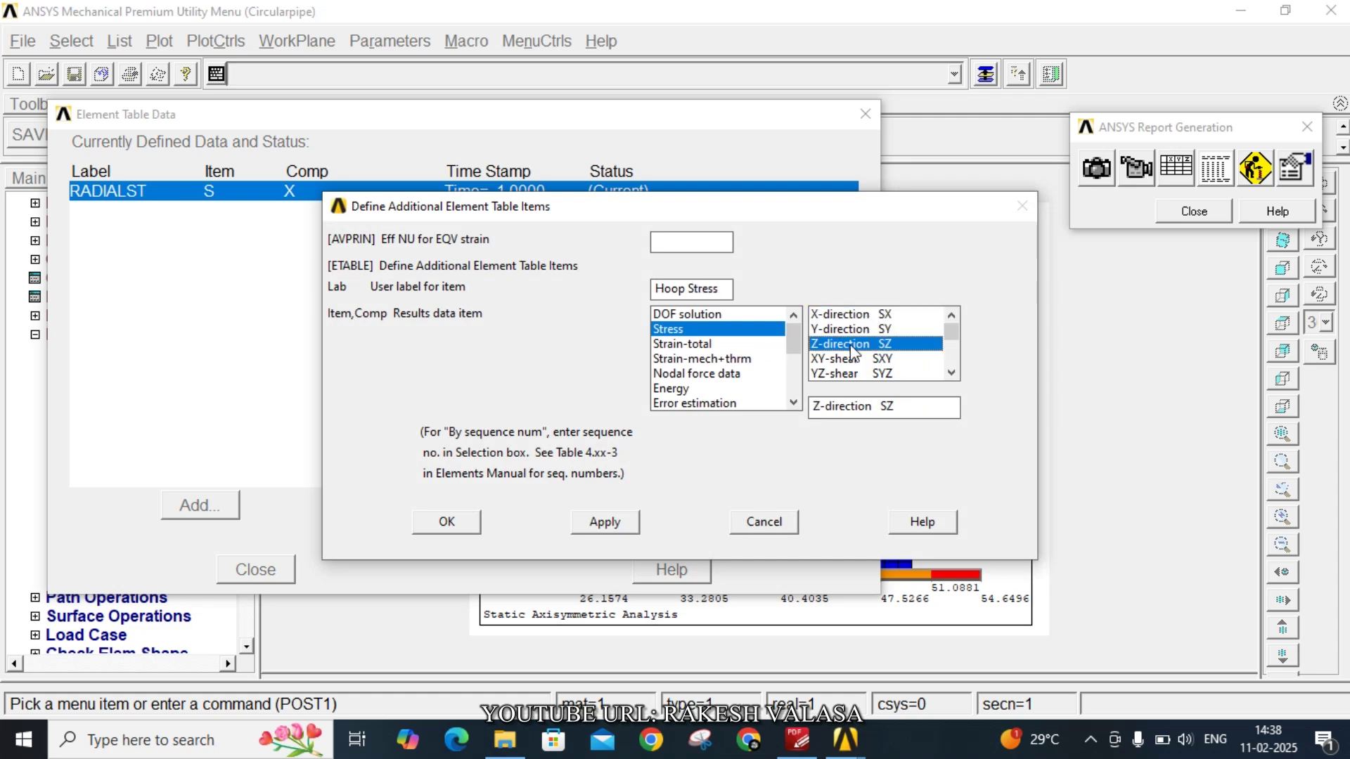
pyautogui.click(456, 524)
pyautogui.click(263, 574)
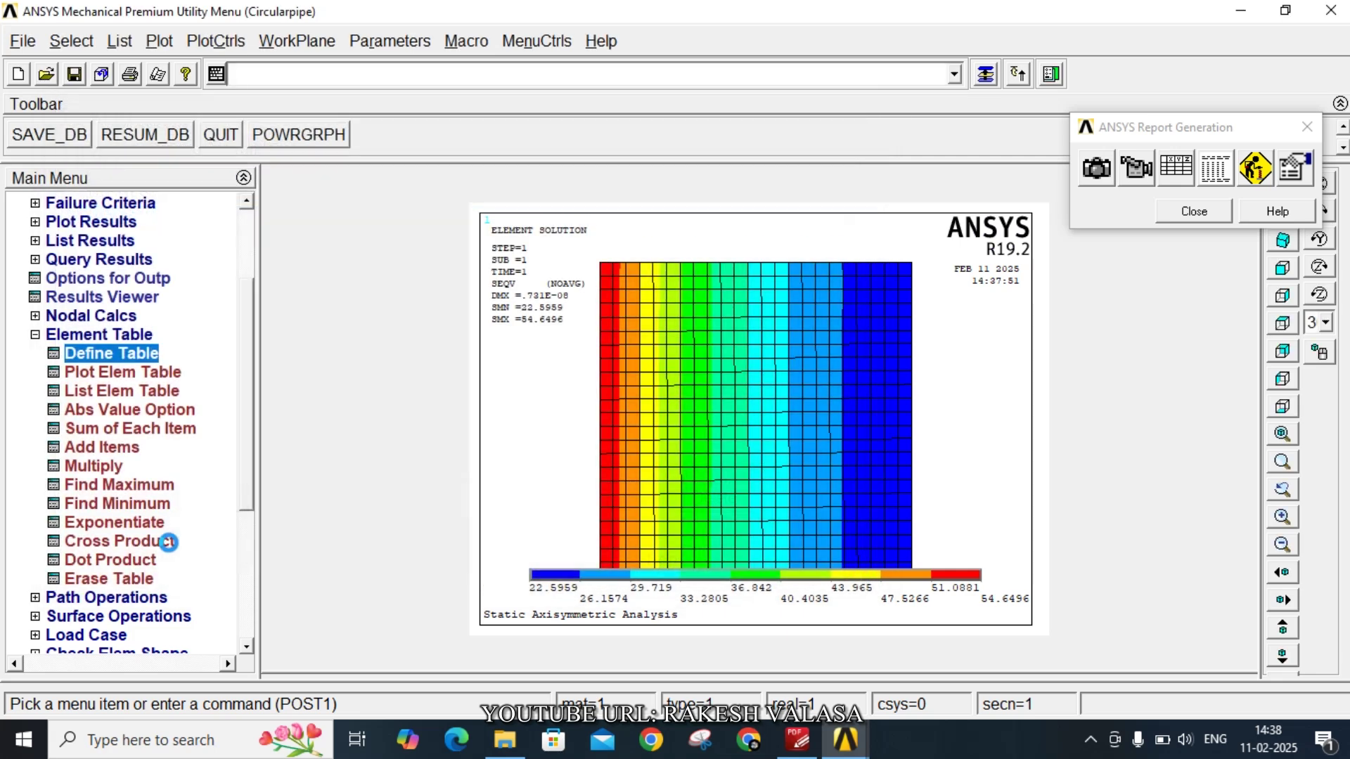
# List the element table data for the RADIALST and HOOPSTRE items
pyautogui.click(121, 391)
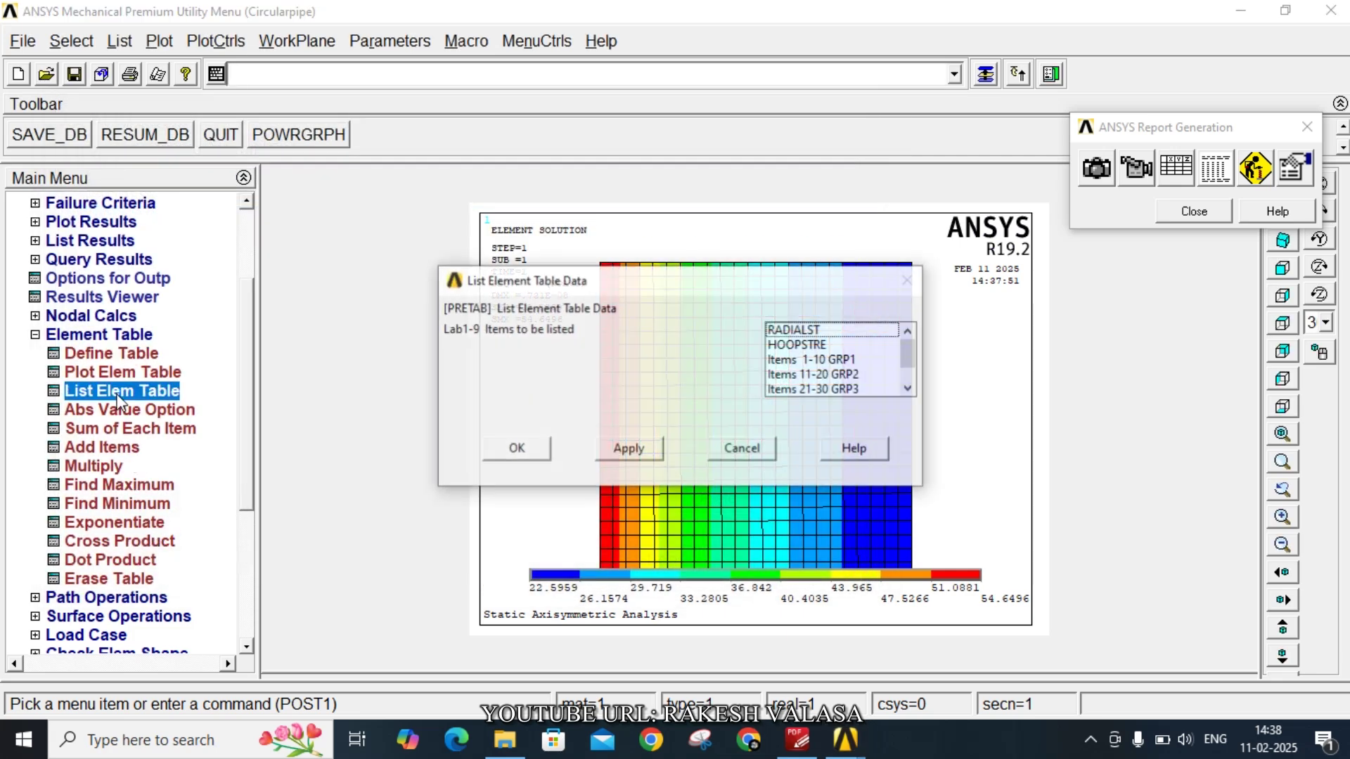
pyautogui.click(779, 330)
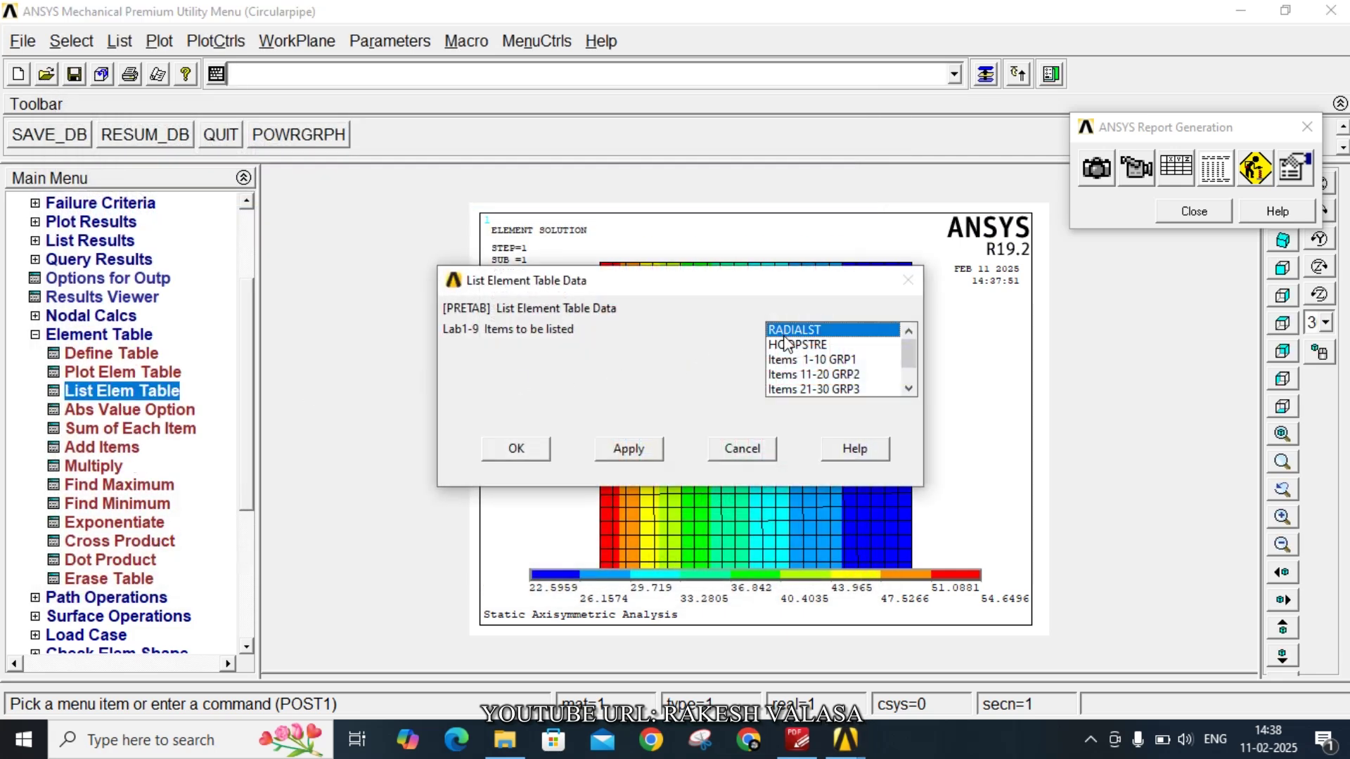
pyautogui.click(788, 346)
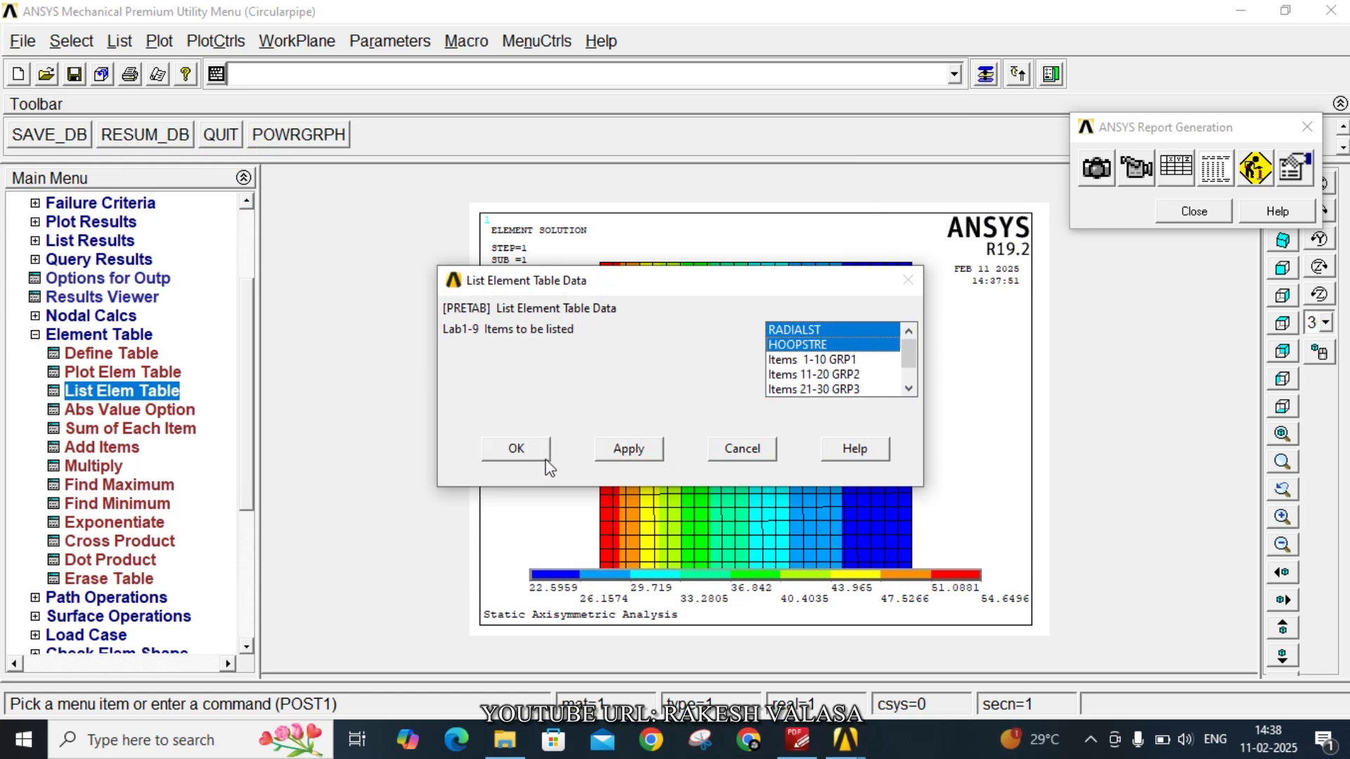
pyautogui.click(518, 448)
# Examine the minimum and maximum radial and hoop stress values at the end of the listing and close it
pyautogui.scroll(-11, 394, 415)
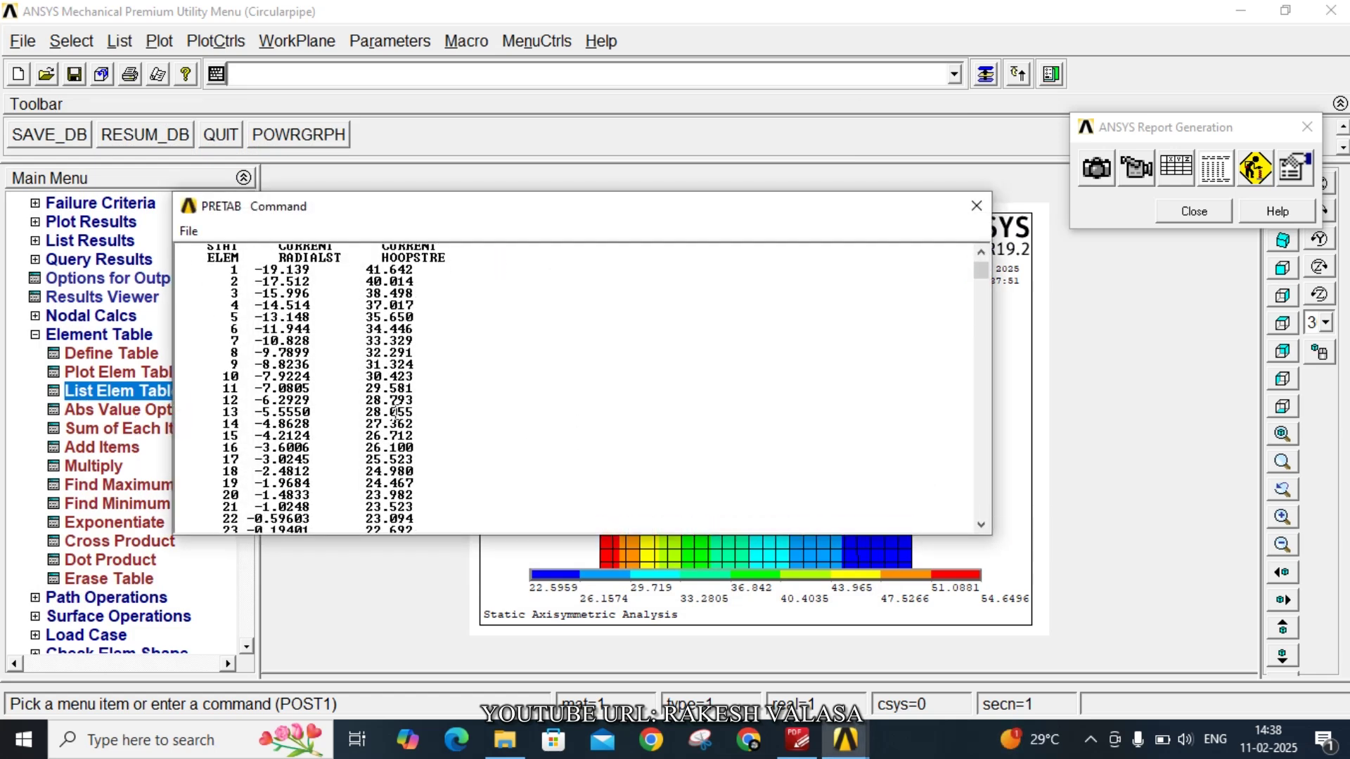
pyautogui.moveTo(985, 287); pyautogui.dragTo(983, 512)
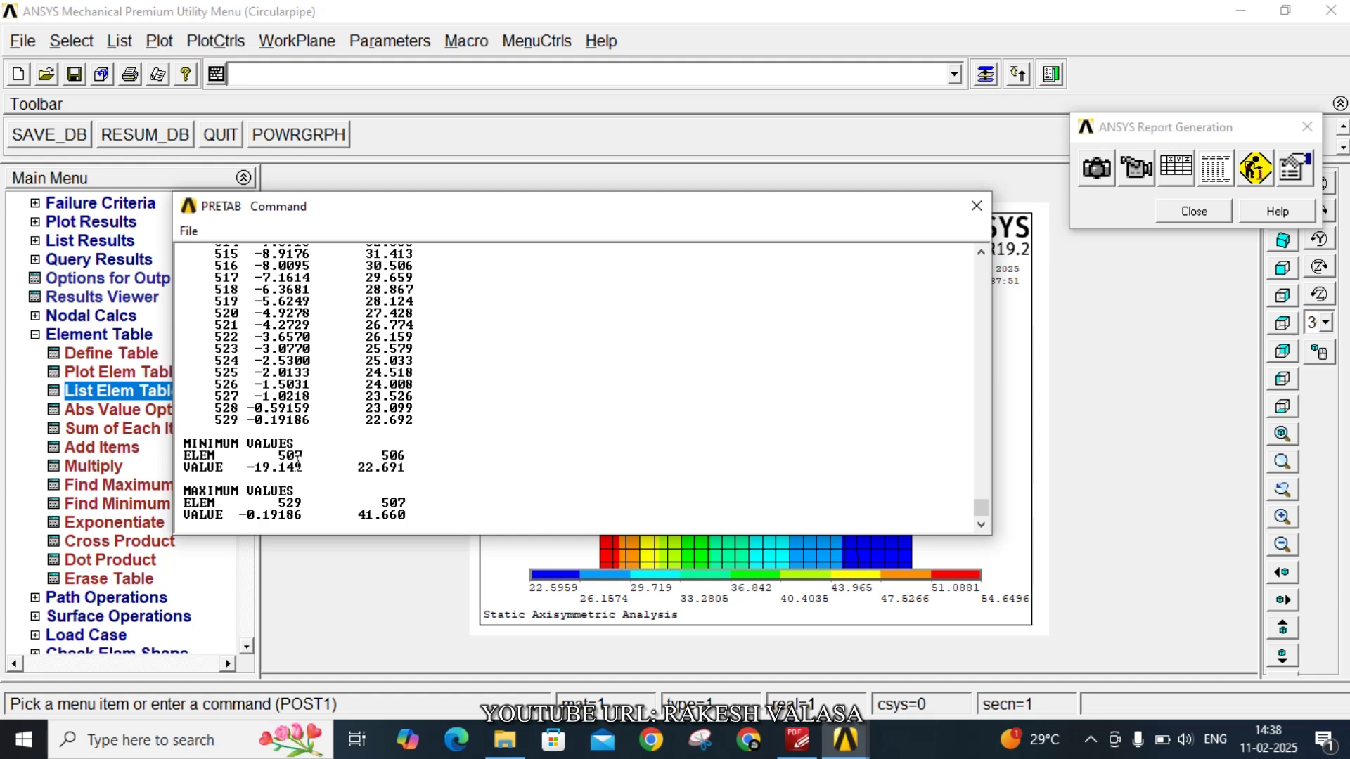
pyautogui.moveTo(273, 456); pyautogui.dragTo(310, 468)
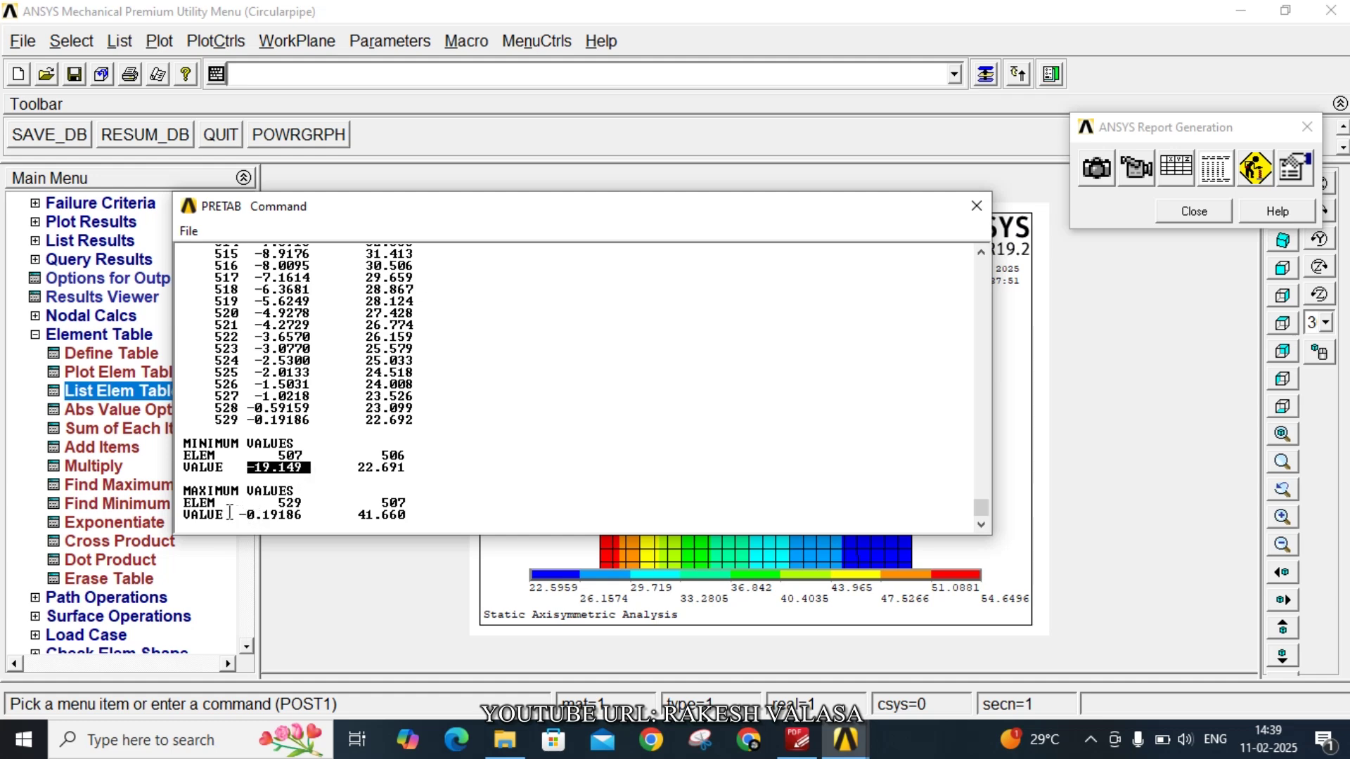
pyautogui.moveTo(230, 514); pyautogui.dragTo(307, 517)
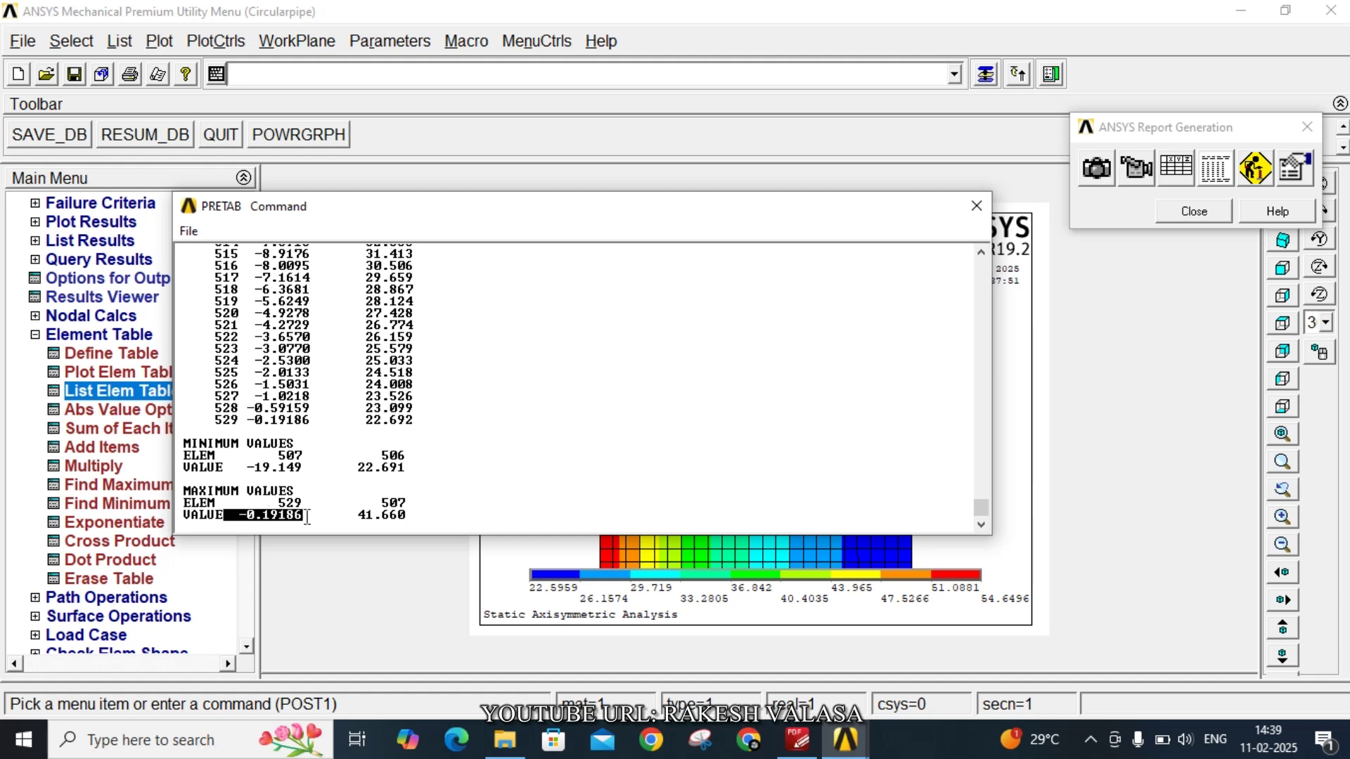
pyautogui.click(307, 501)
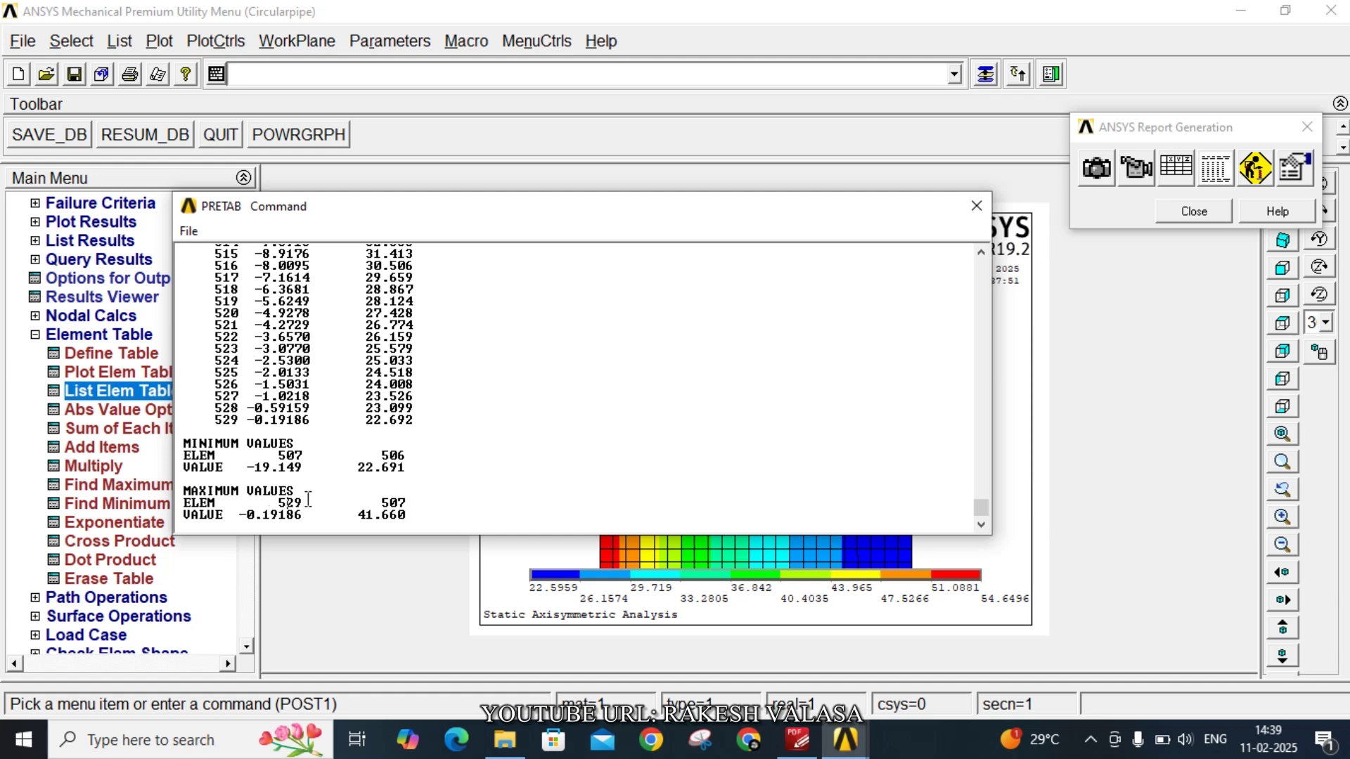
pyautogui.click(977, 206)
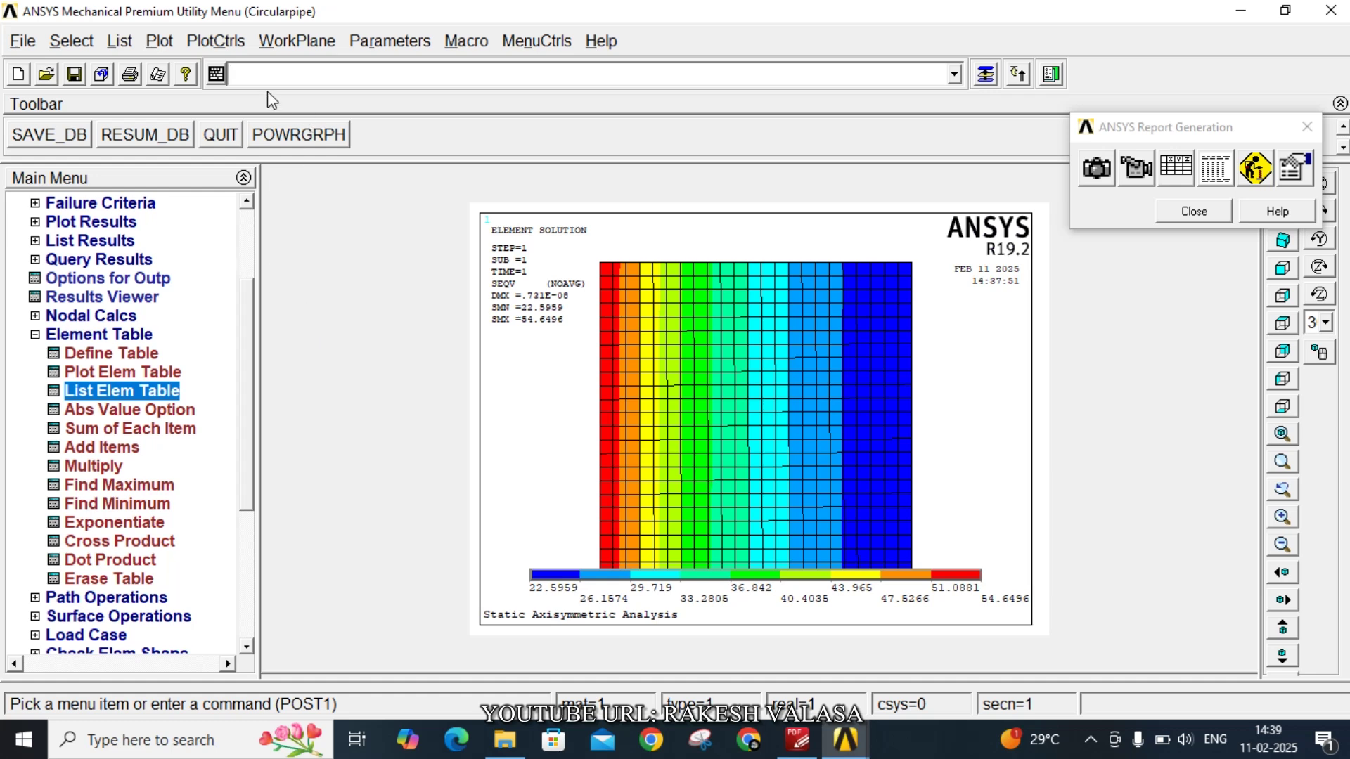
# Animate the deformed results for the X-direction stress SX with 10 frames and a 0.5 second delay, and stop the playback
pyautogui.click(211, 44)
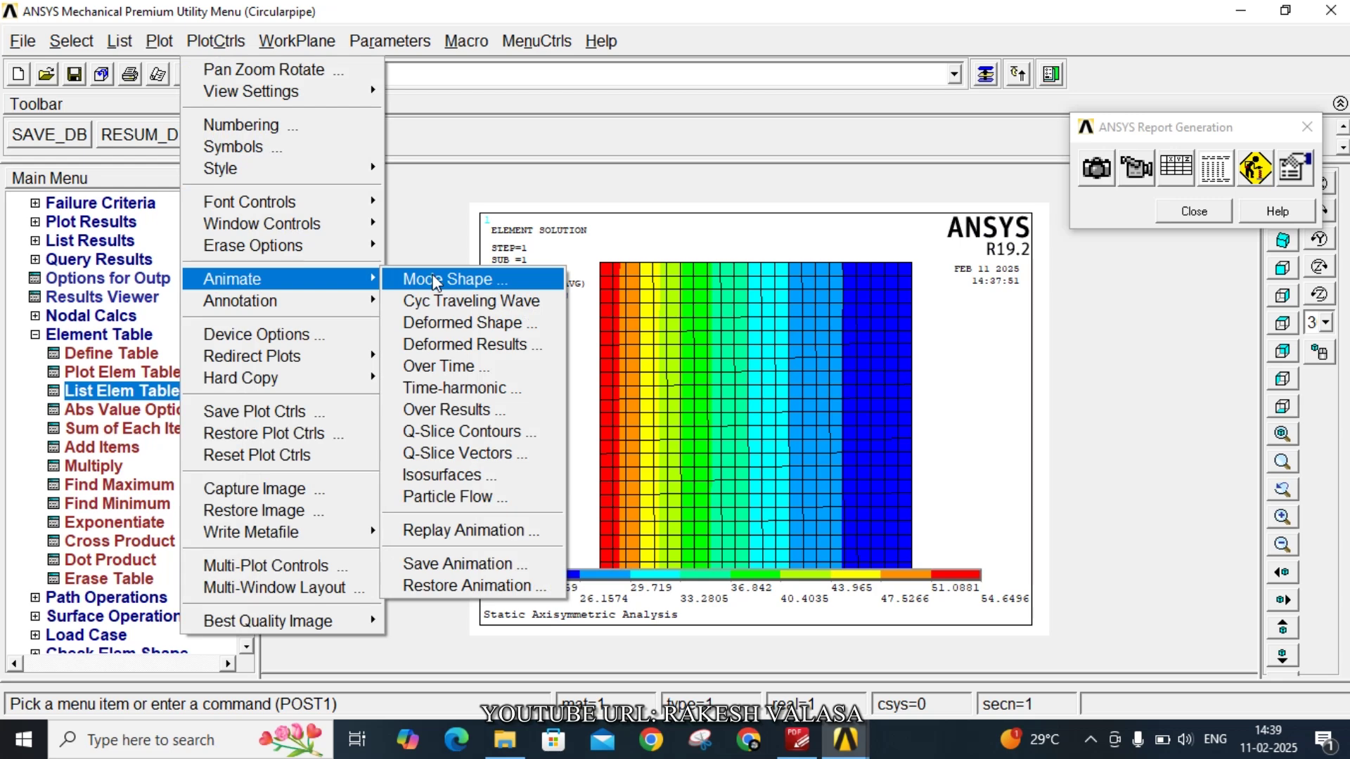
pyautogui.click(487, 345)
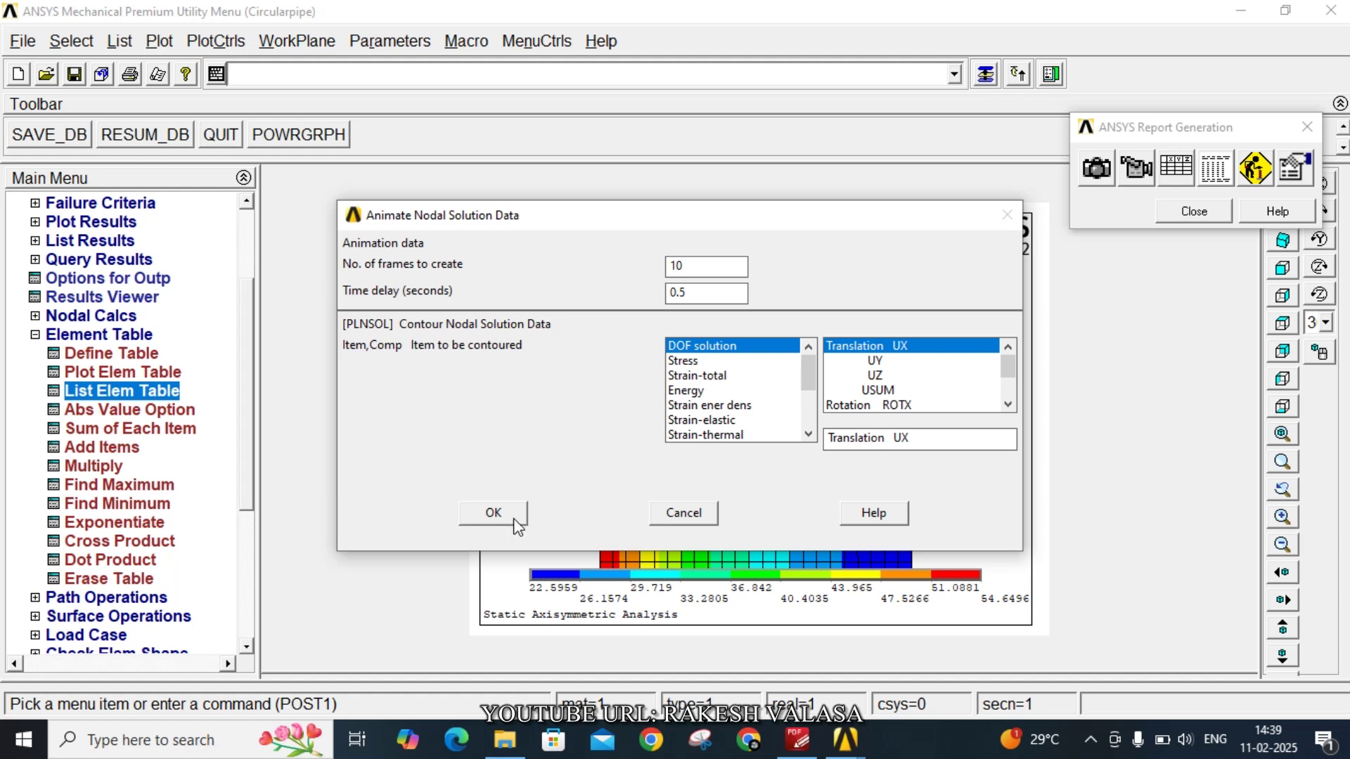
pyautogui.click(690, 360)
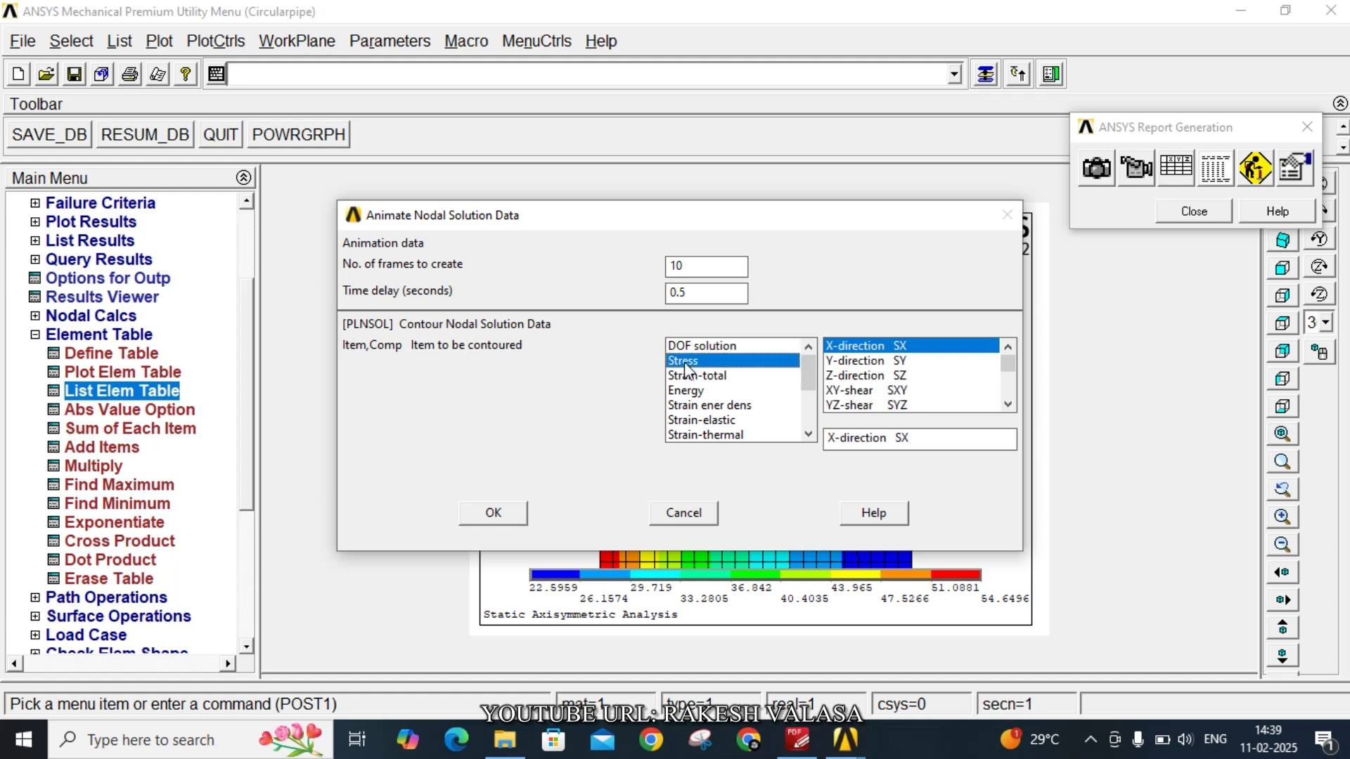
pyautogui.click(511, 519)
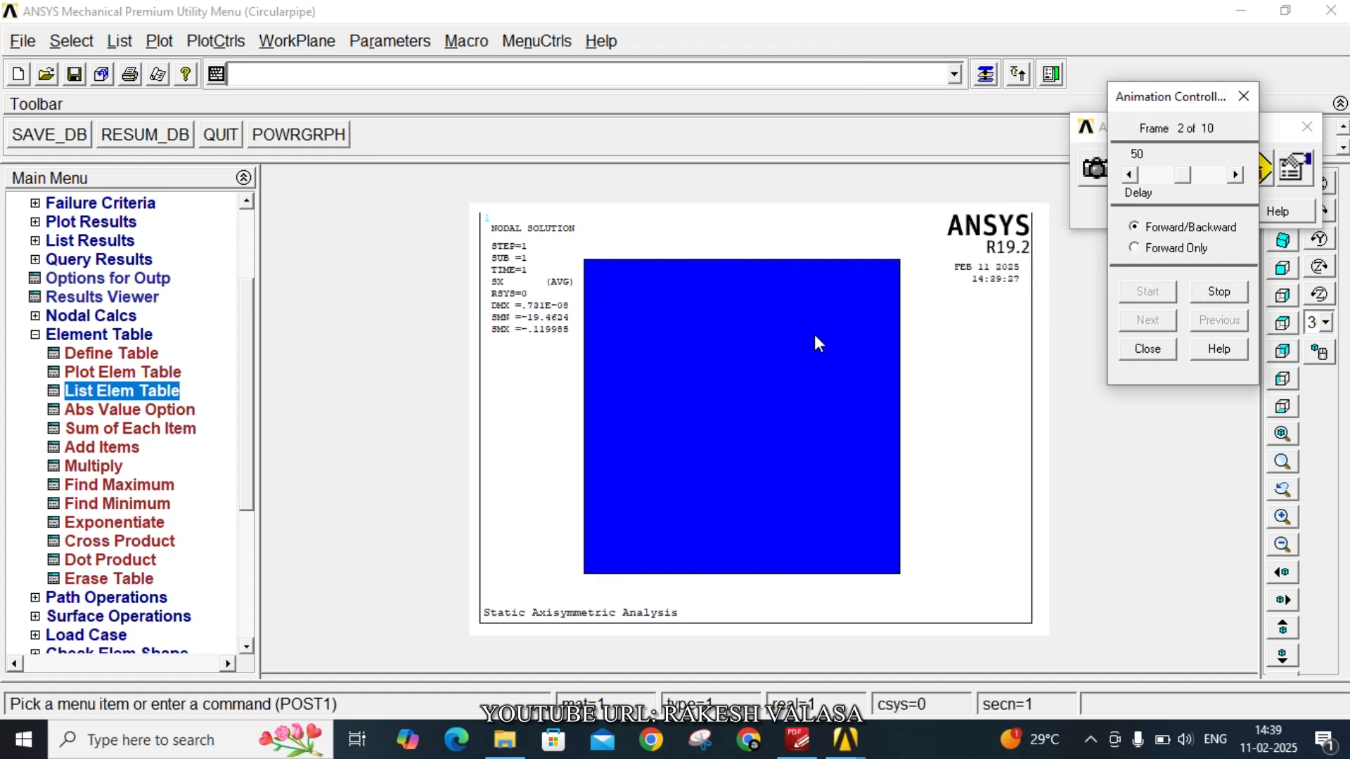
pyautogui.click(1220, 294)
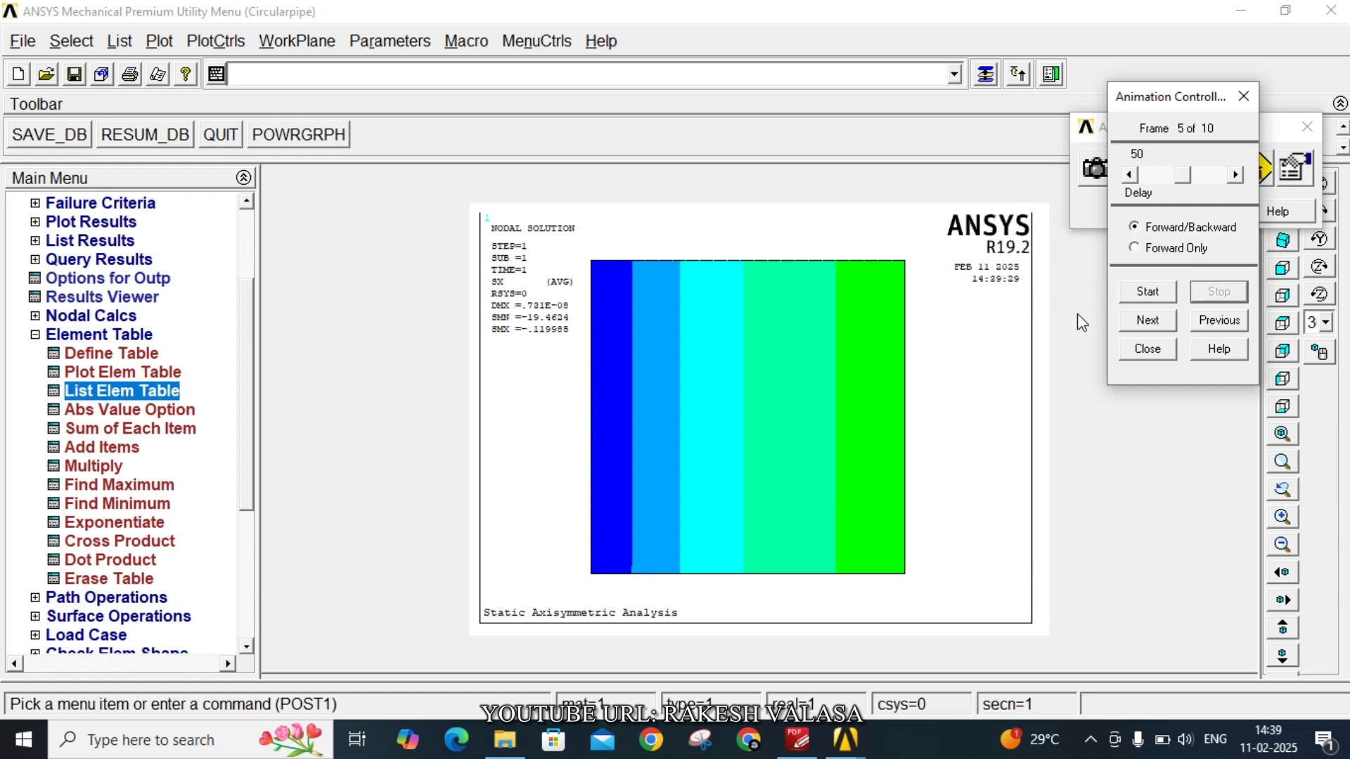
# Animate the deformed results for the Z-direction stress SZ with 10 frames and a 0.5 second delay, and close the animation controller
pyautogui.click(209, 42)
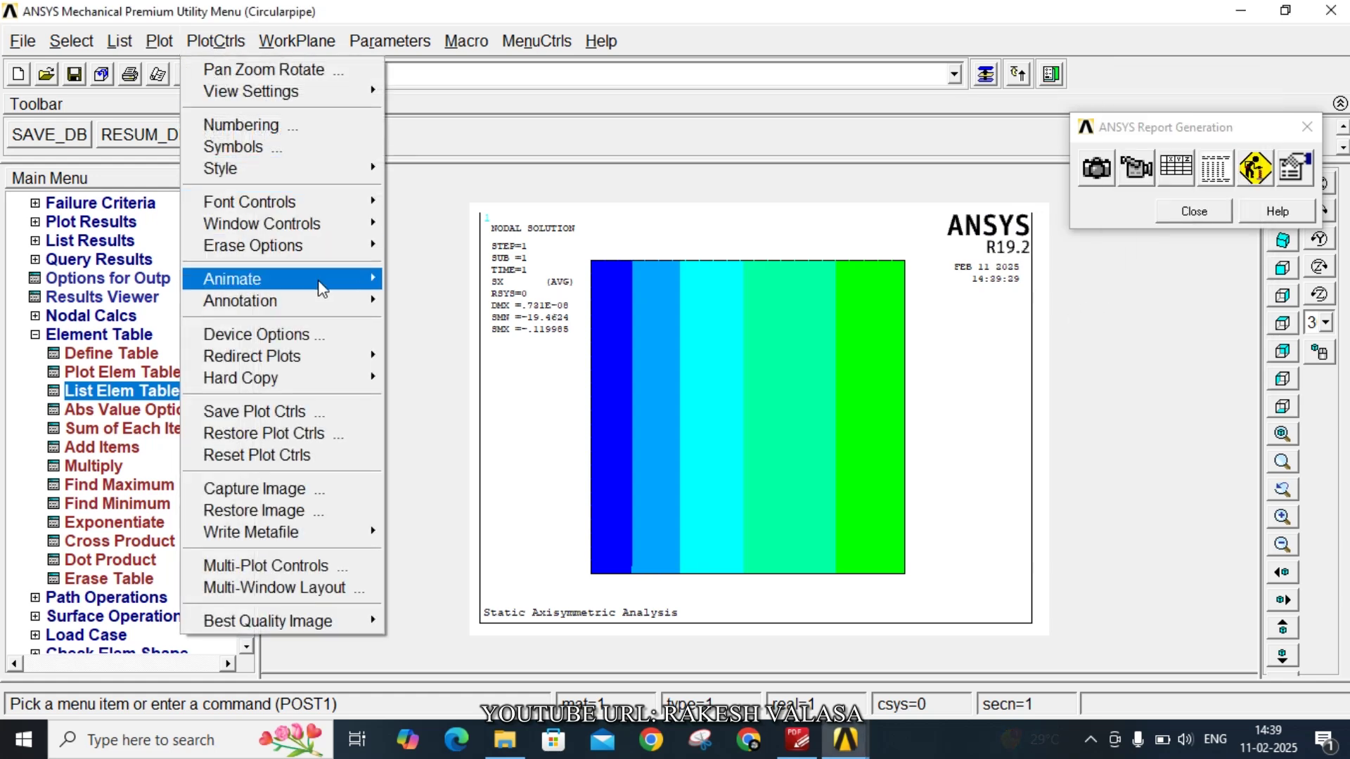
pyautogui.moveTo(319, 283)
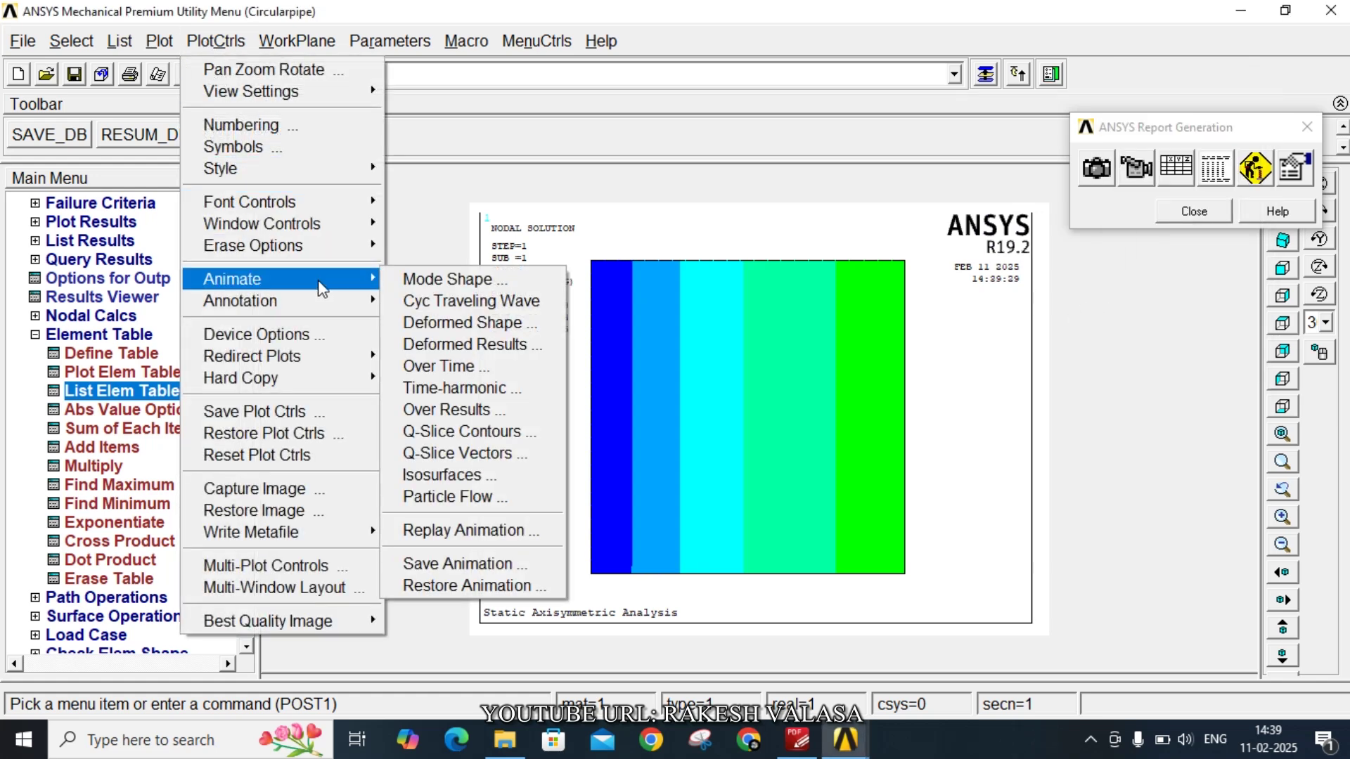
pyautogui.click(499, 344)
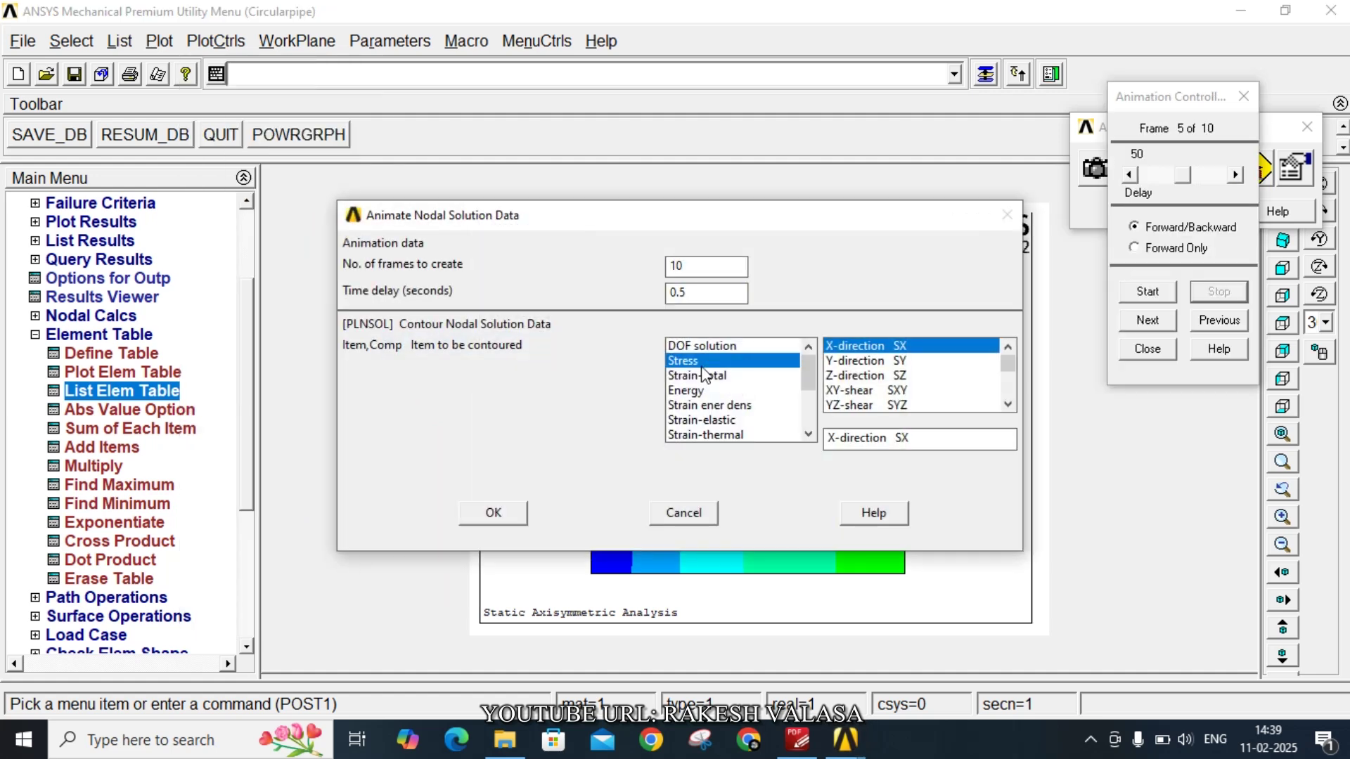
pyautogui.click(845, 378)
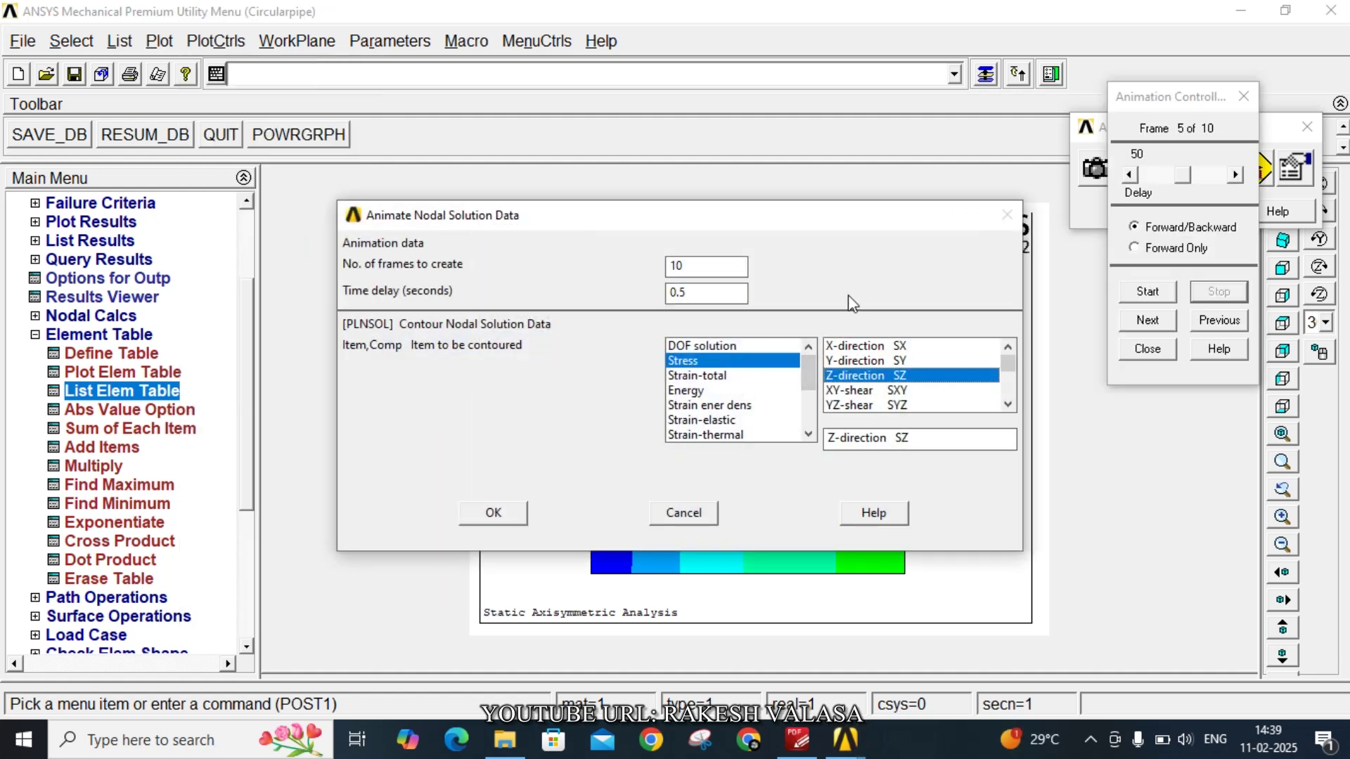
pyautogui.click(494, 513)
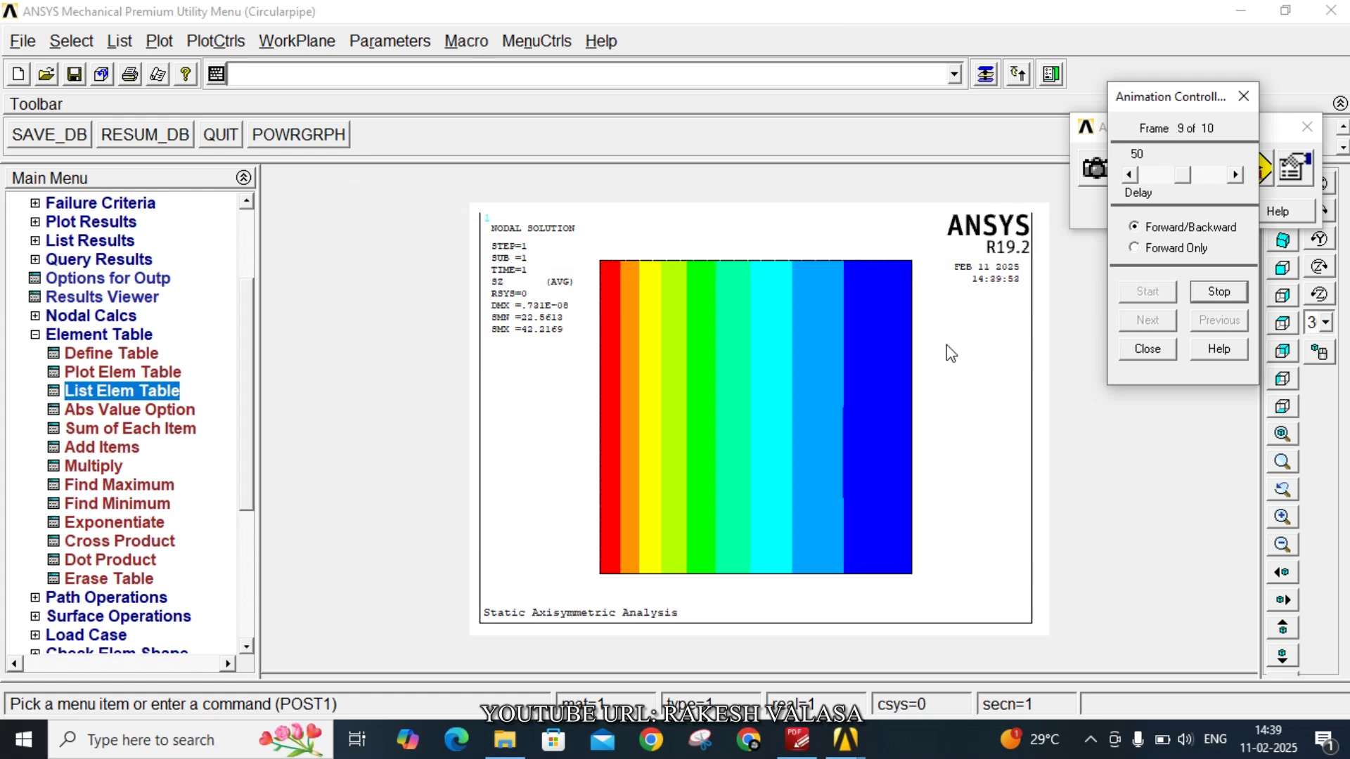
pyautogui.click(1144, 351)
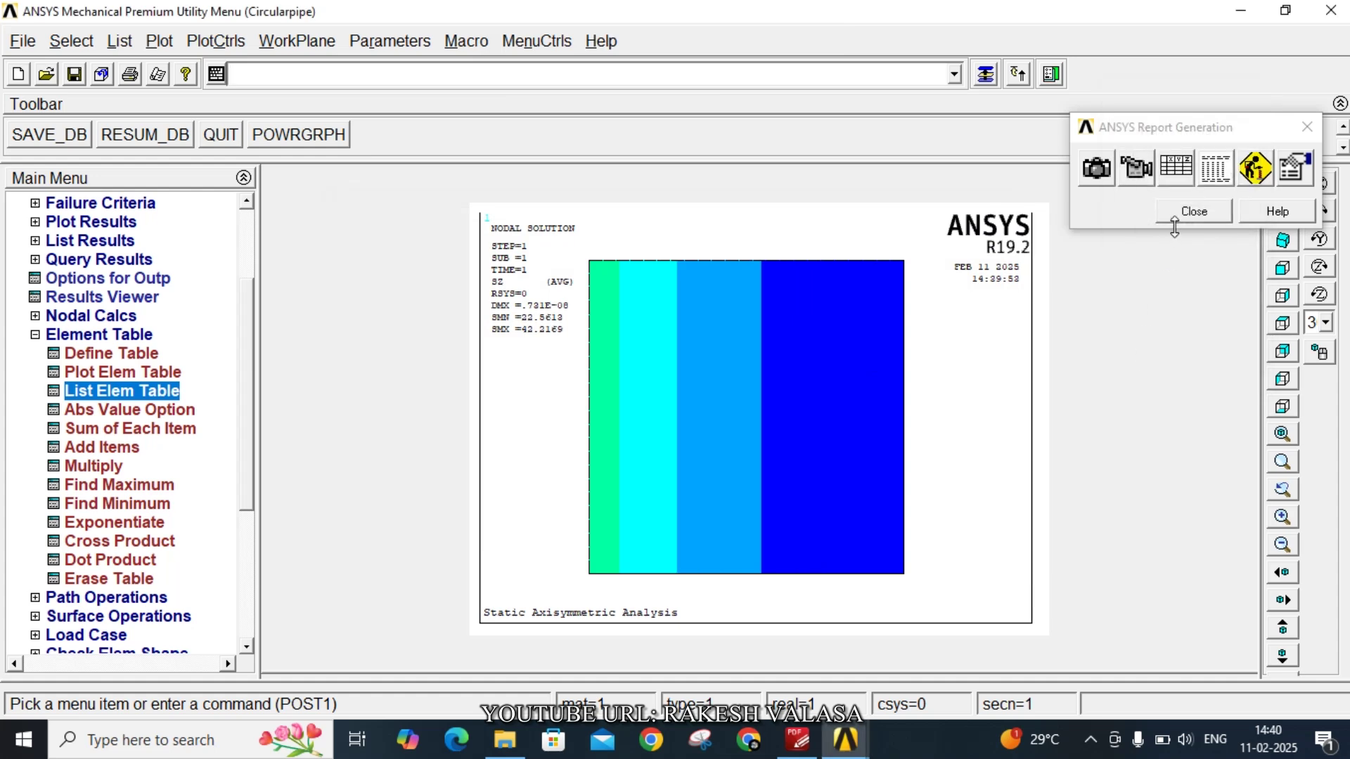
# Start assembling the HTML report with a heading titled "Static Axisymmetrix Analysis", the author's name and the subtitle "Circular pipe"
pyautogui.click(1256, 170)
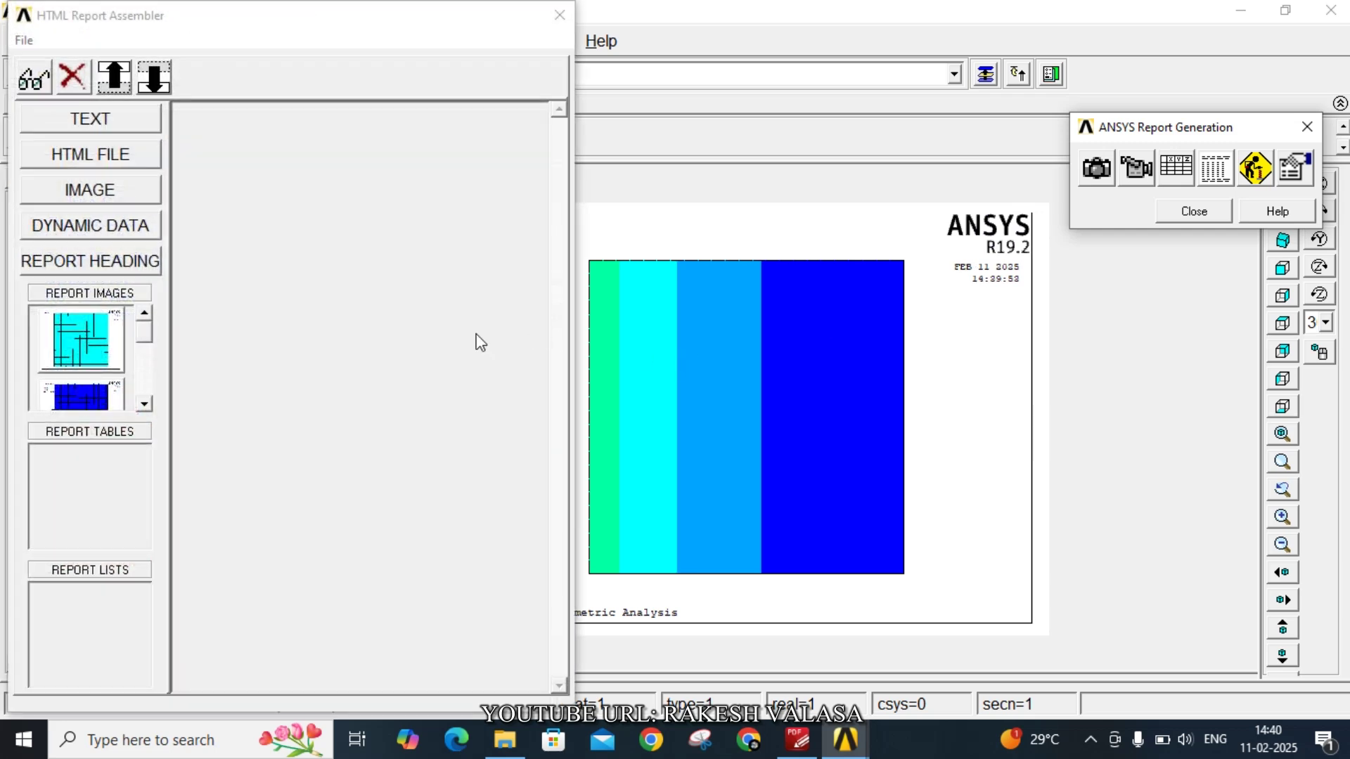
pyautogui.click(95, 269)
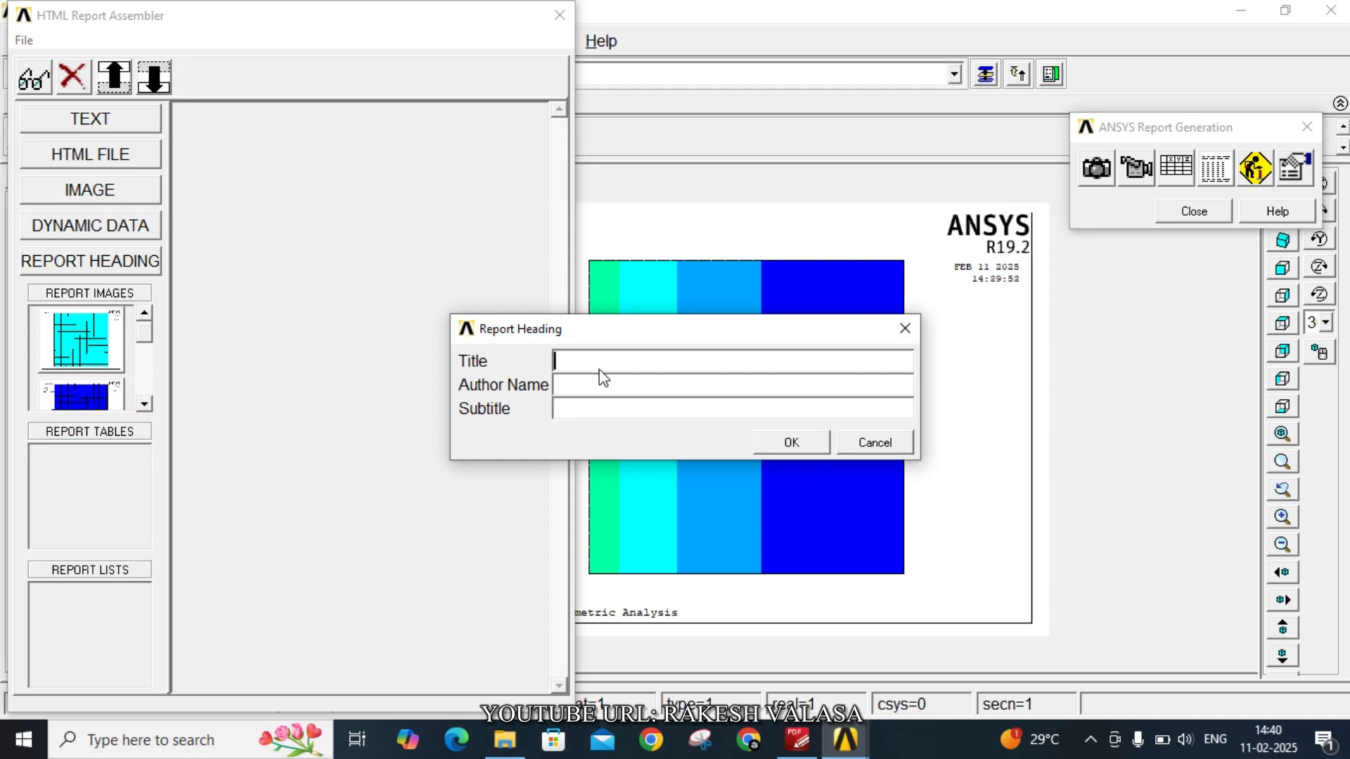
pyautogui.write('Static Axisysmmetrix ')
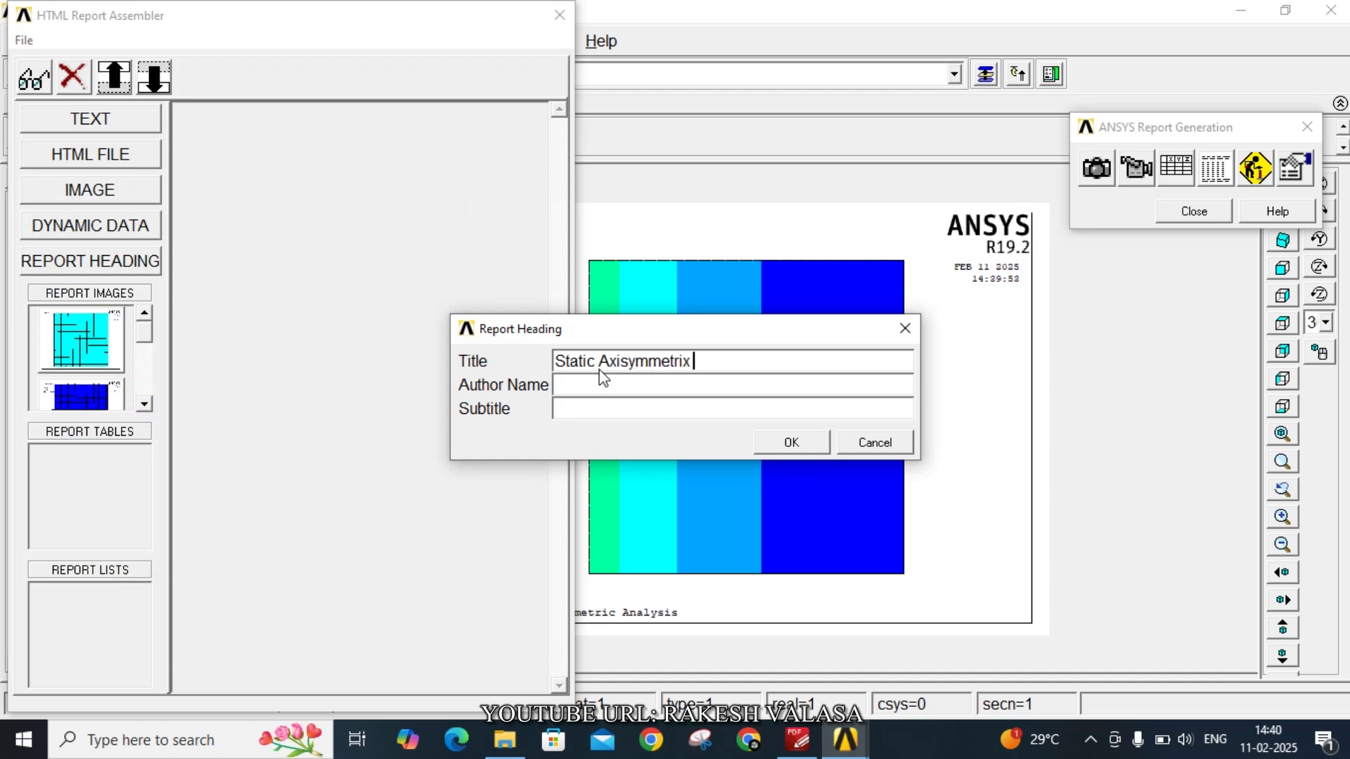
pyautogui.write('Analysis')
pyautogui.click(635, 388)
pyautogui.write('Sri V. Rakesh')
pyautogui.click(633, 408)
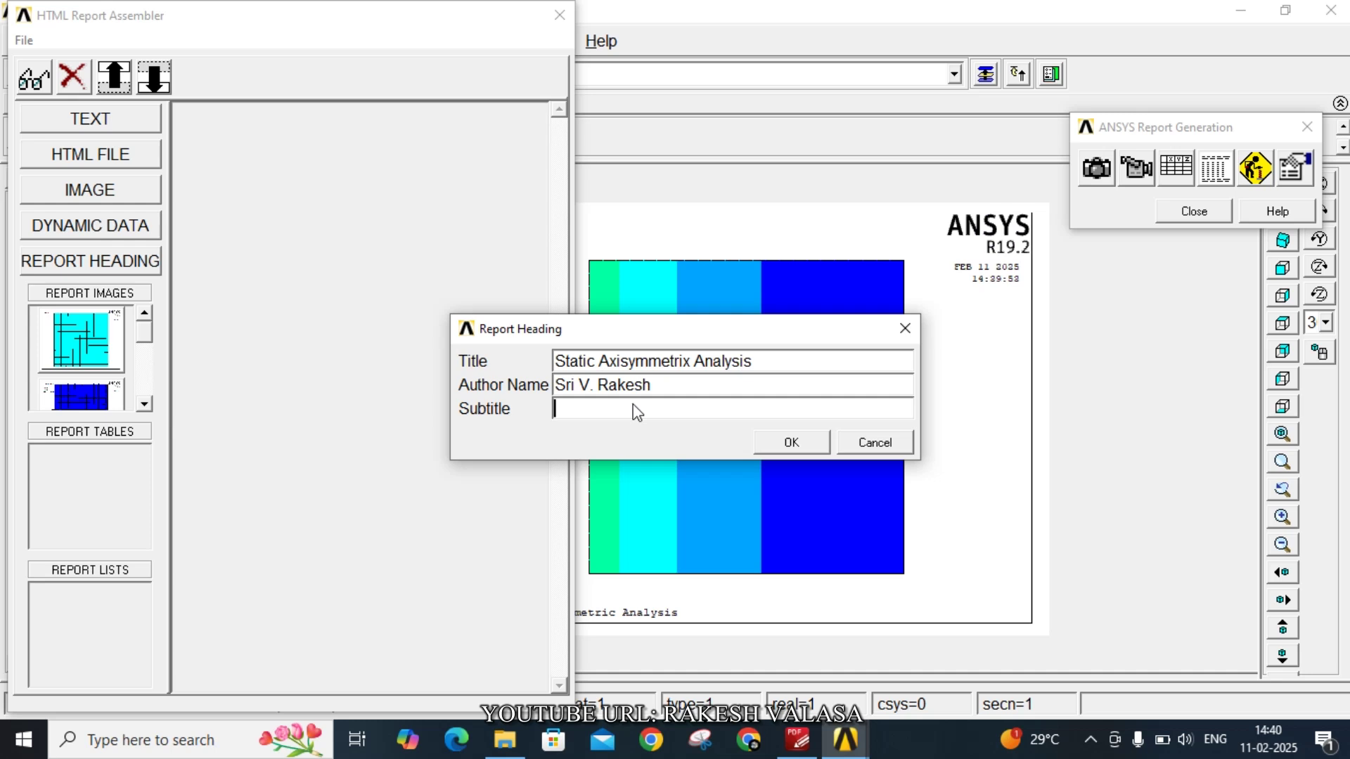
pyautogui.write('Circular')
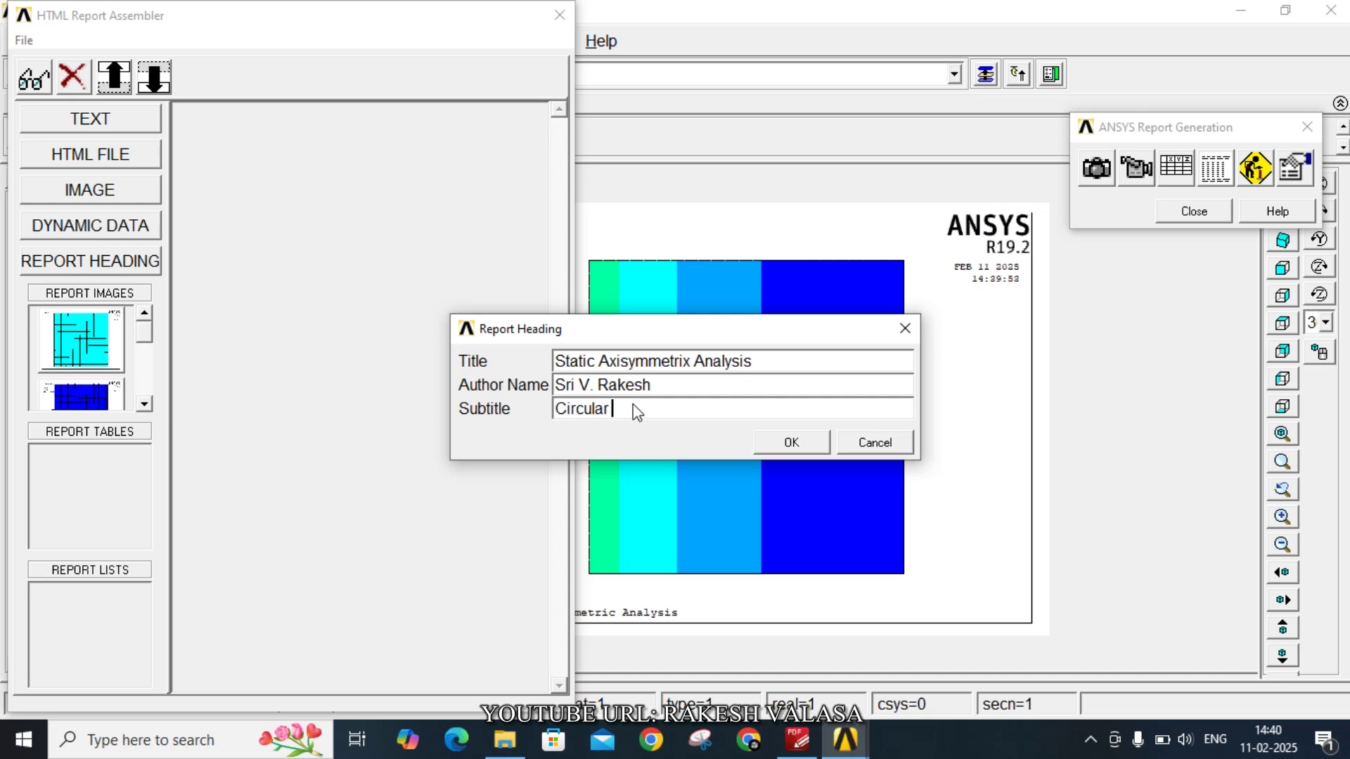
pyautogui.write(' pipe')
pyautogui.click(788, 443)
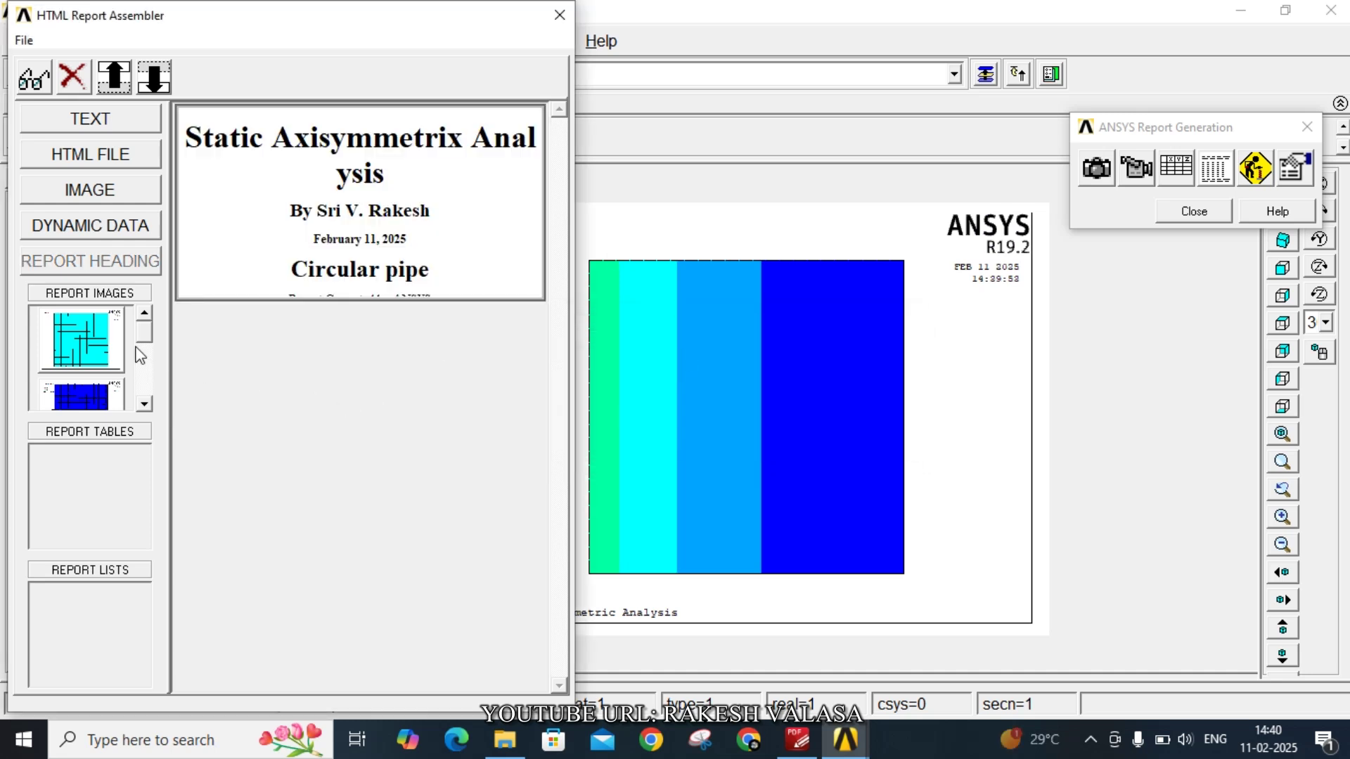
# Insert the captured FE model, deformed shape, radial stress and further stress contour images into the report below the heading
pyautogui.click(88, 336)
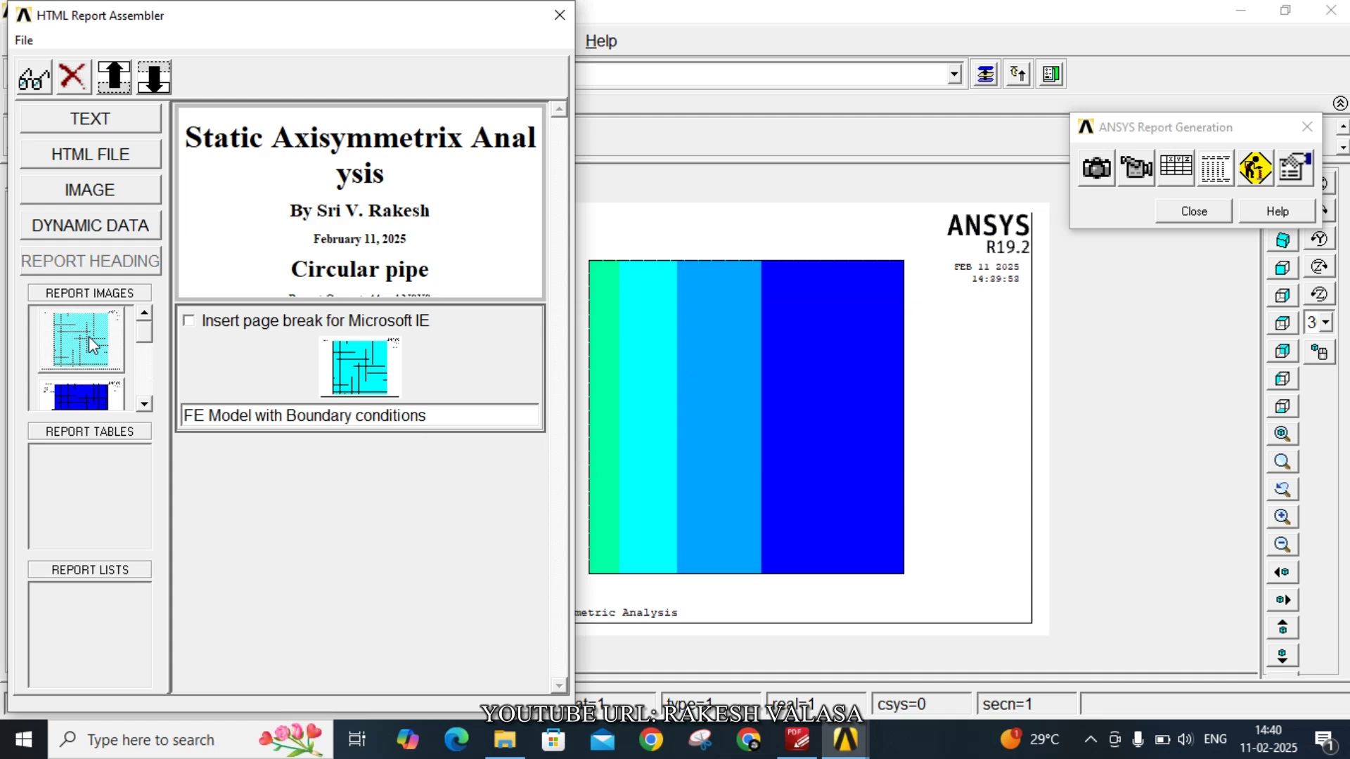
pyautogui.click(82, 396)
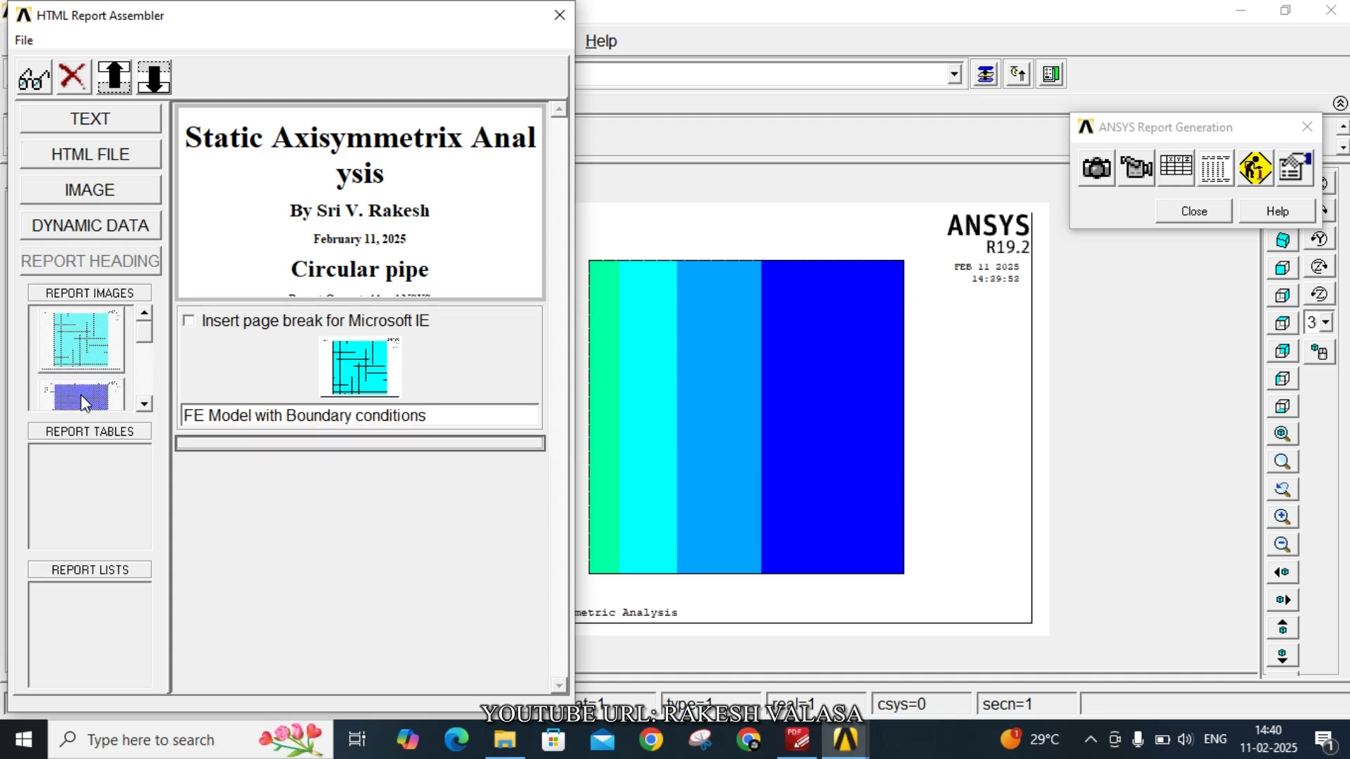
pyautogui.click(144, 405)
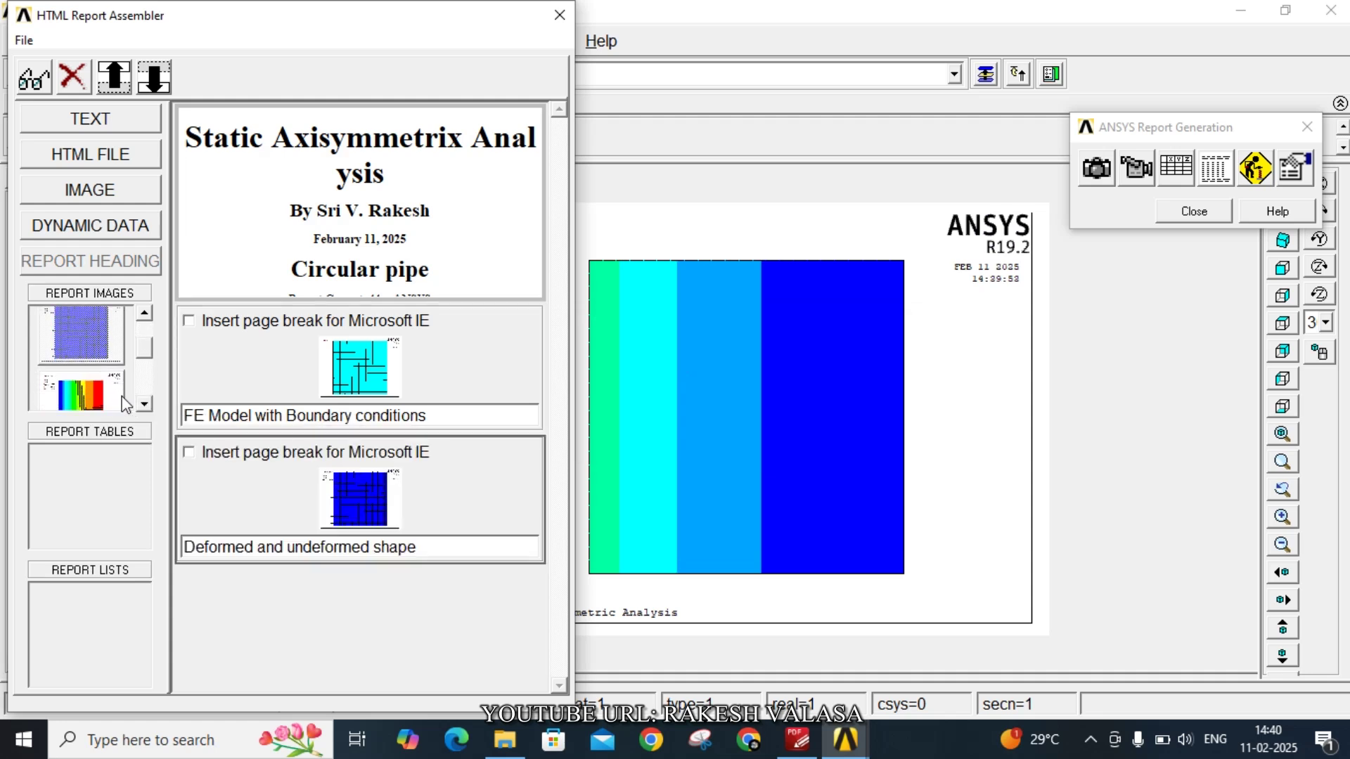
pyautogui.click(121, 396)
pyautogui.click(143, 405)
pyautogui.click(144, 405)
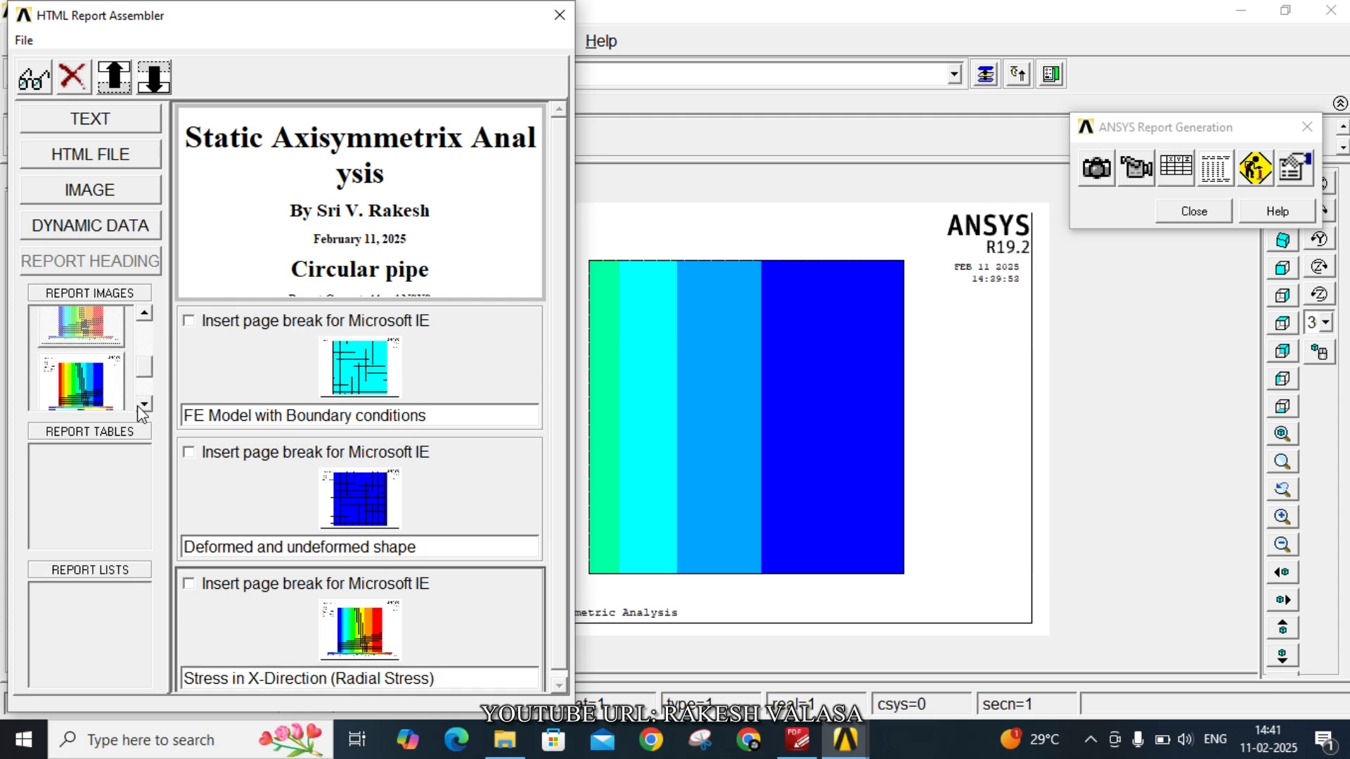
pyautogui.click(139, 406)
pyautogui.click(147, 405)
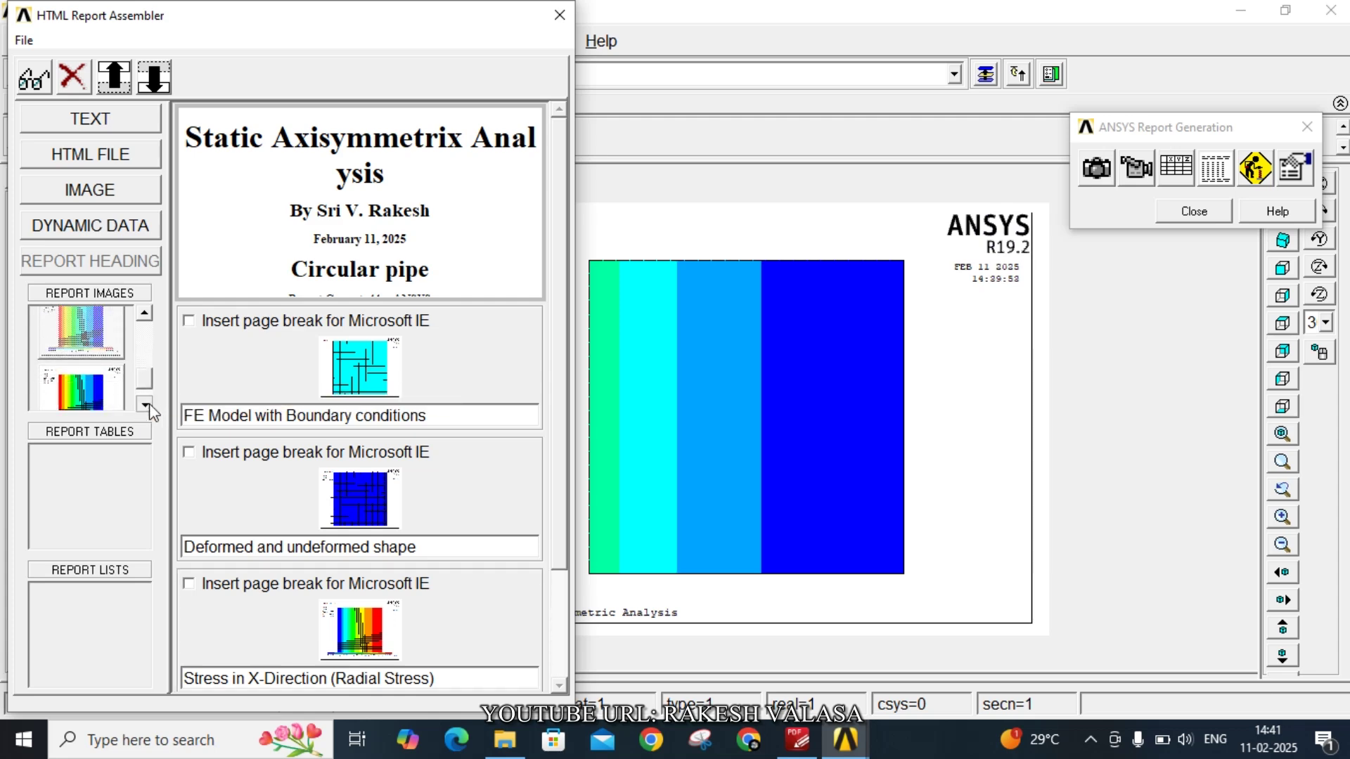
pyautogui.click(148, 404)
pyautogui.click(113, 382)
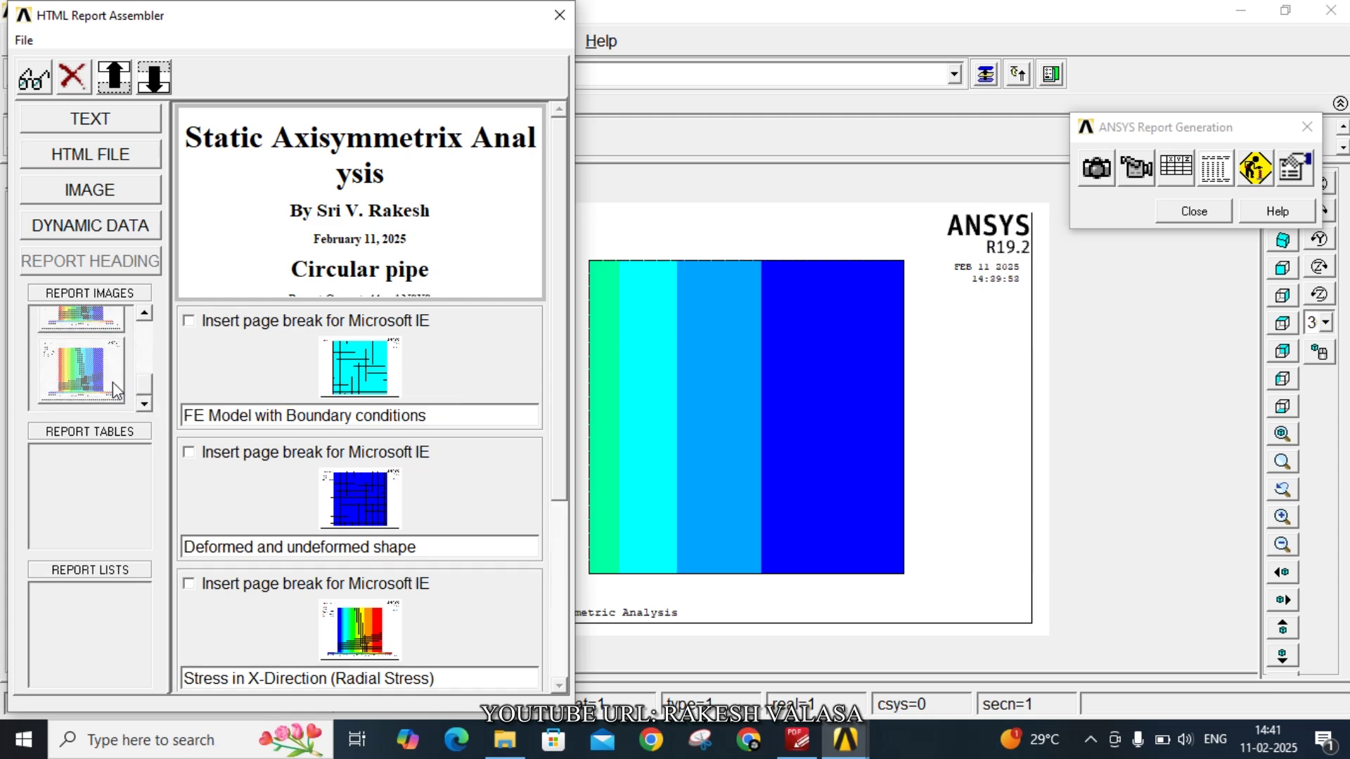
# Preview the assembled HTML report and close the command window it opens
pyautogui.click(35, 81)
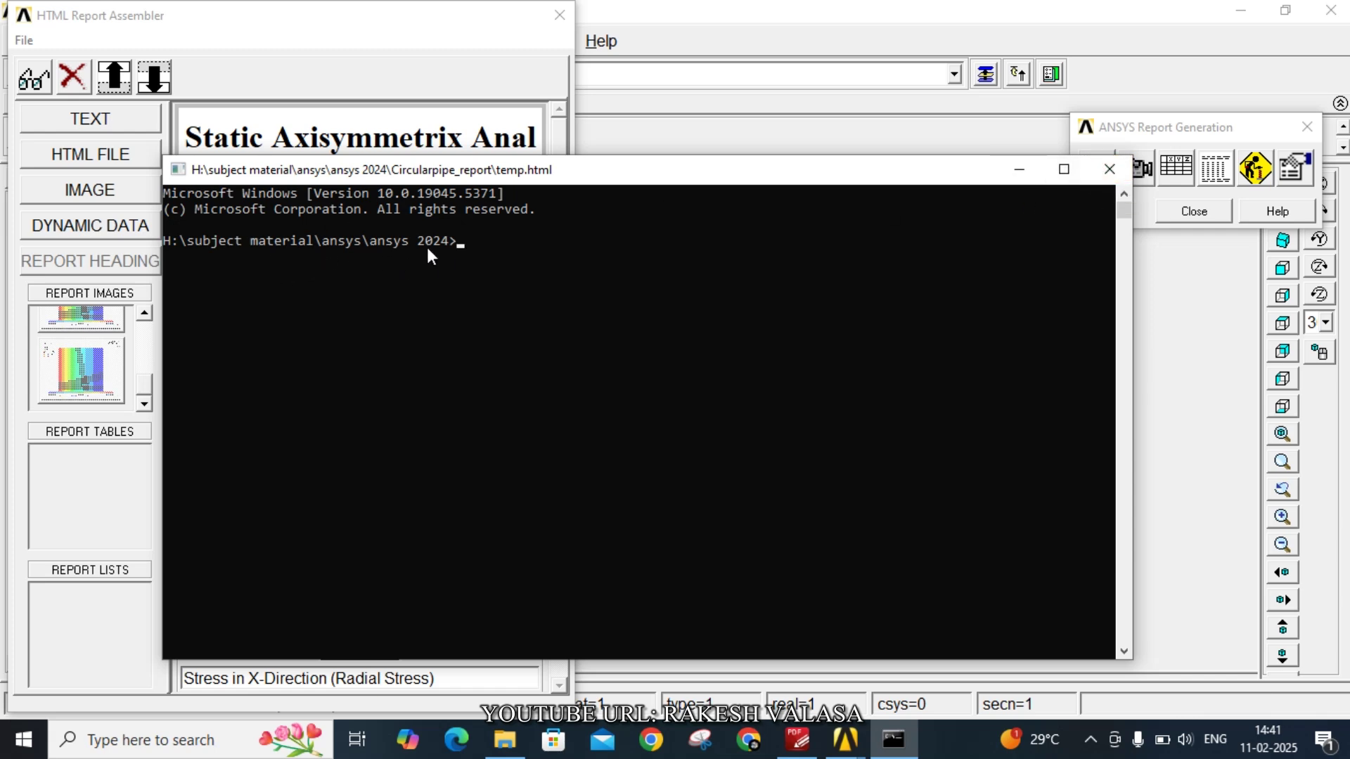
pyautogui.click(1109, 169)
# Switch to File Explorer and open the temp HTML report from the Circularpipe_report folder inside ansys 2024
pyautogui.click(504, 740)
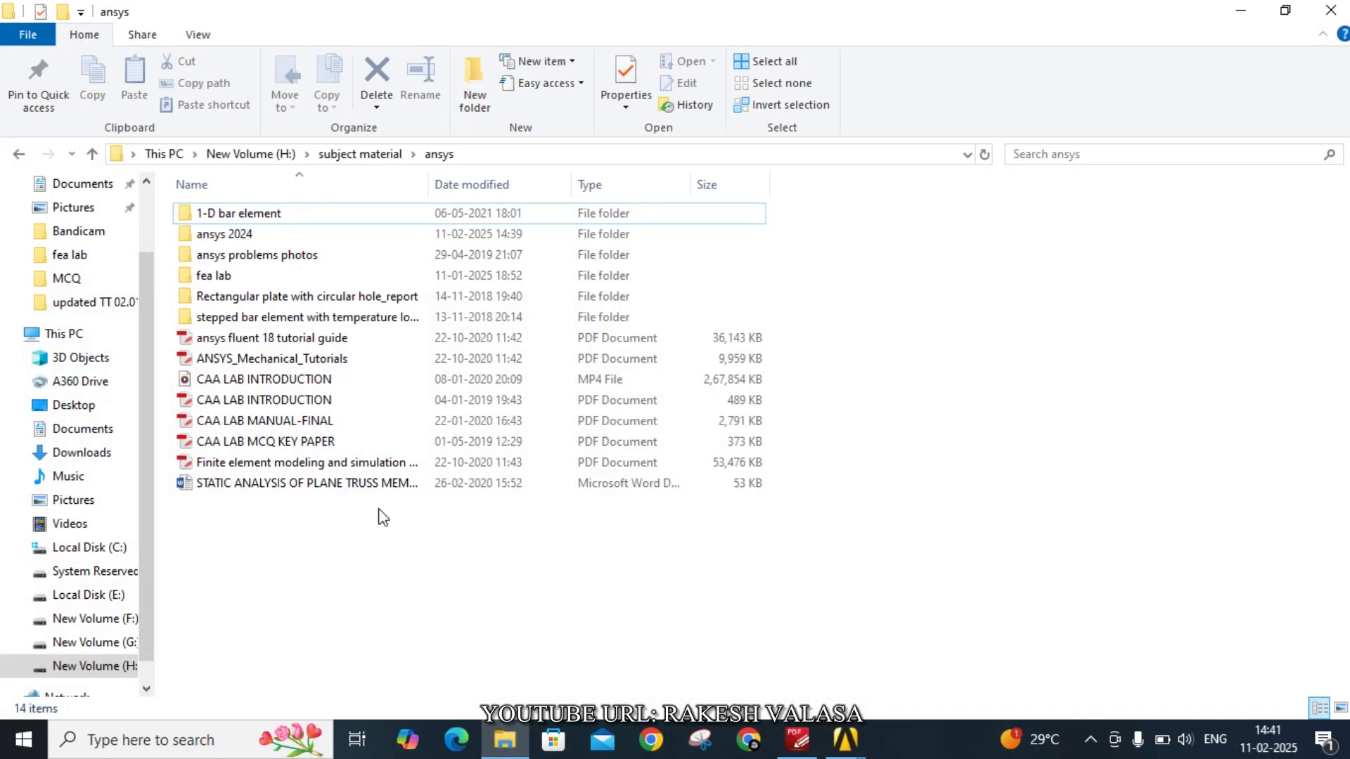
pyautogui.doubleClick(222, 236)
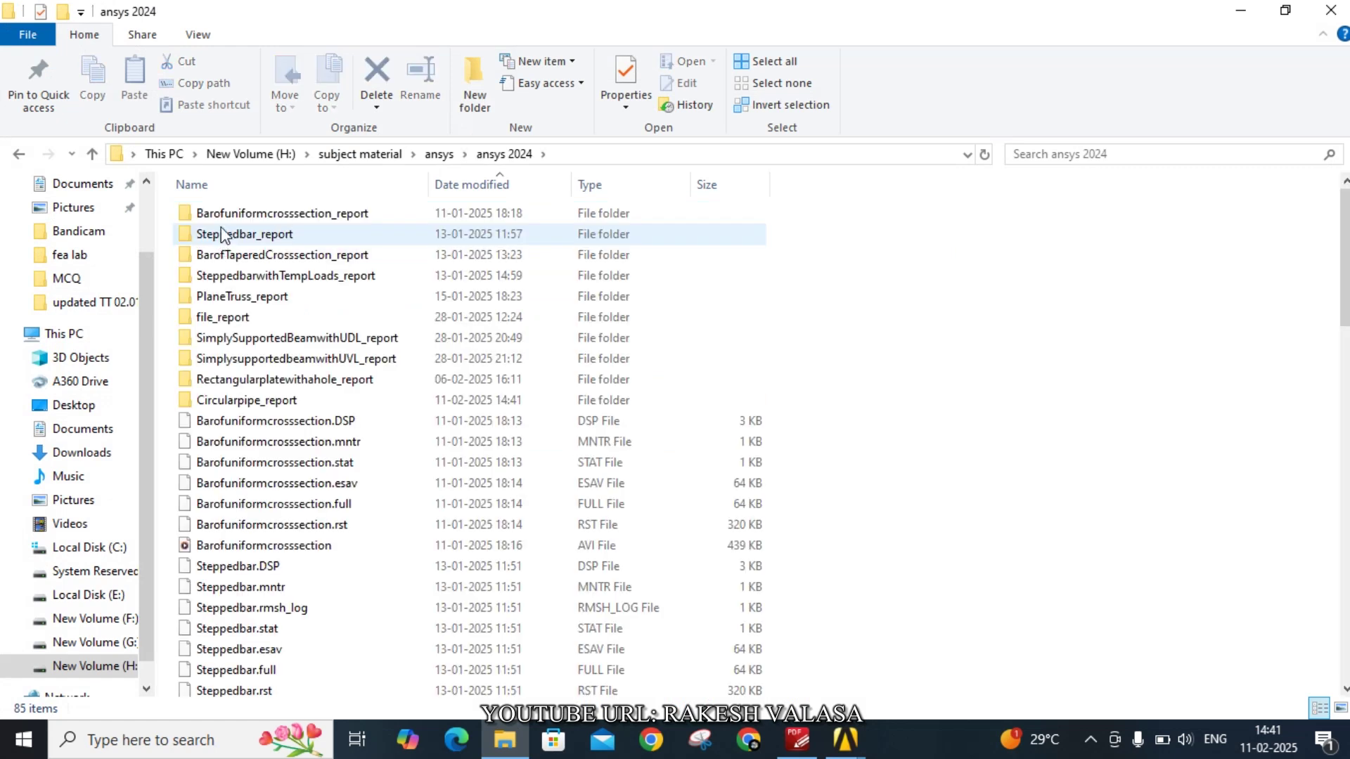
pyautogui.doubleClick(244, 405)
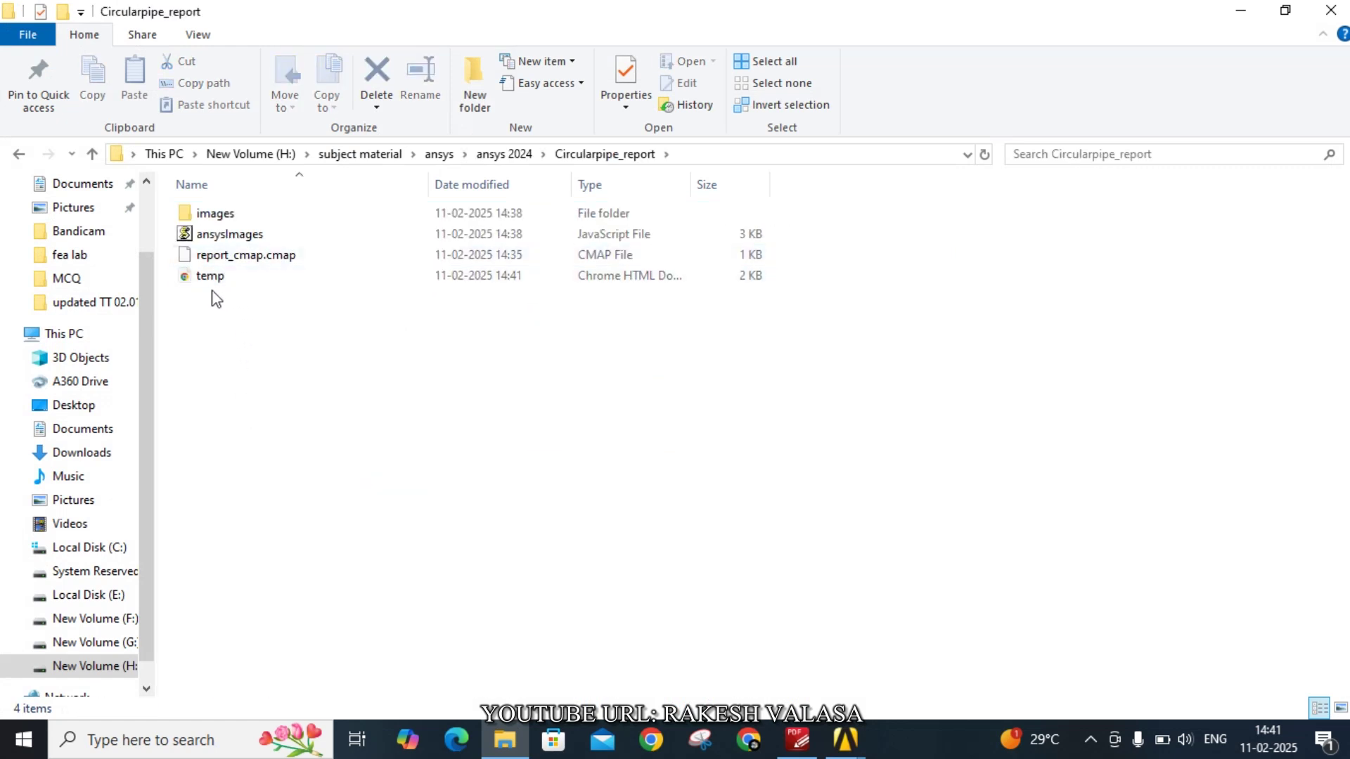
pyautogui.doubleClick(211, 278)
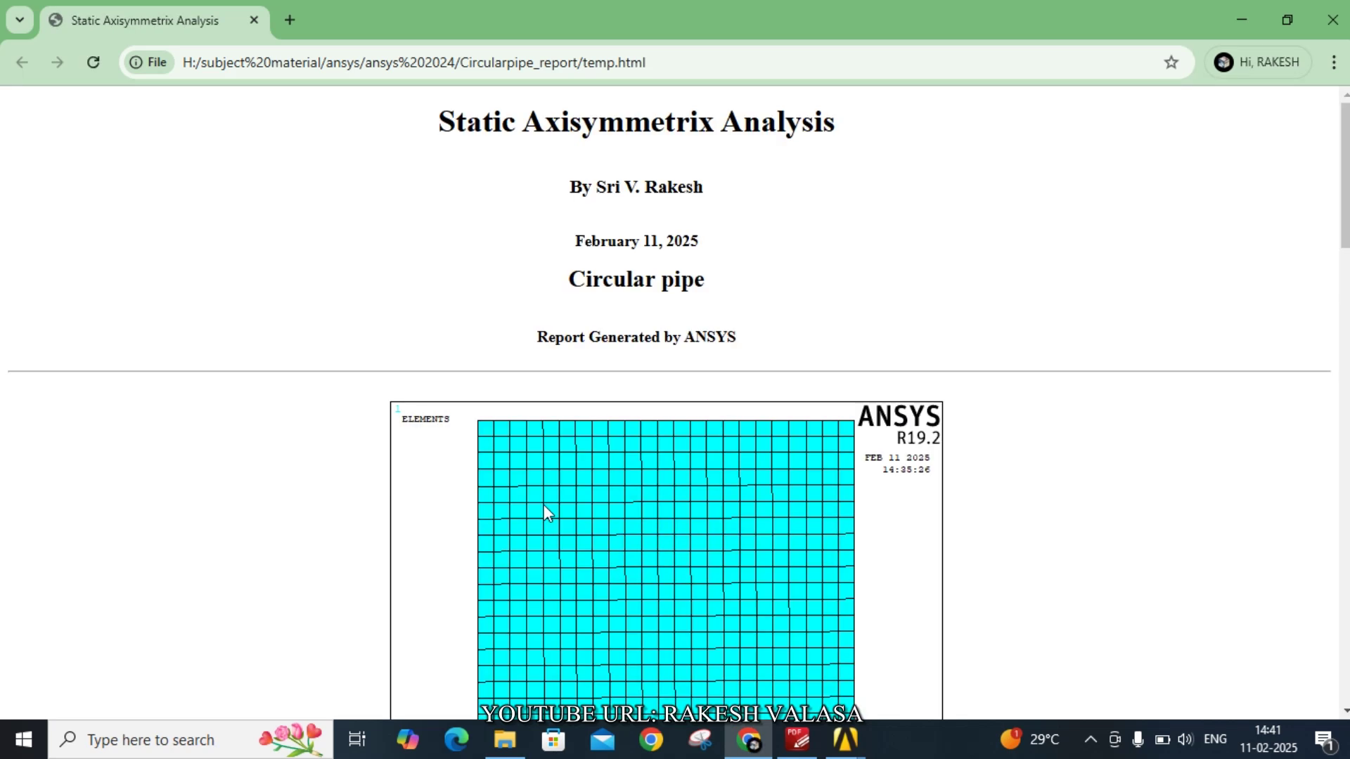
# Look through the HTML report's heading, FE model, deformed shape and stress contour images, and return to its beginning
pyautogui.scroll(-4, 543, 506)
pyautogui.scroll(-8, 544, 508)
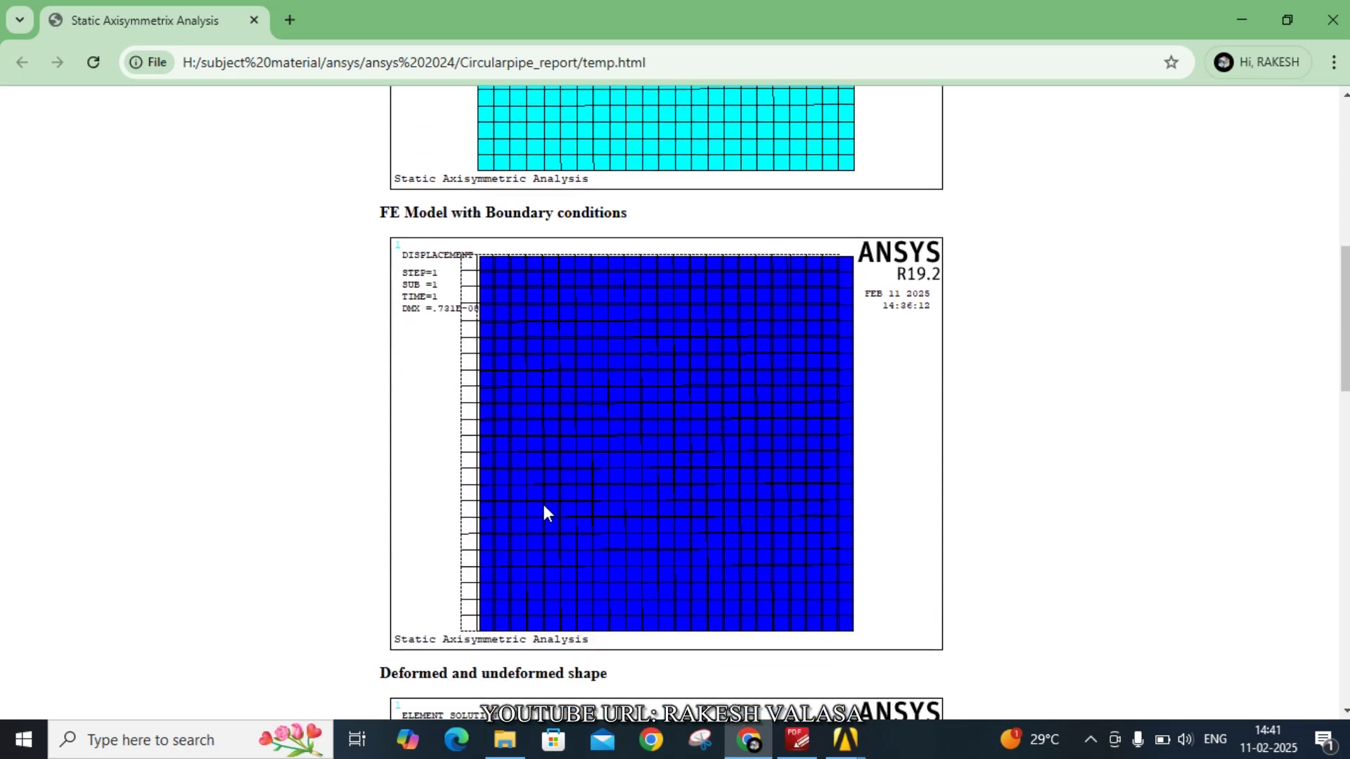
pyautogui.scroll(-13, 544, 506)
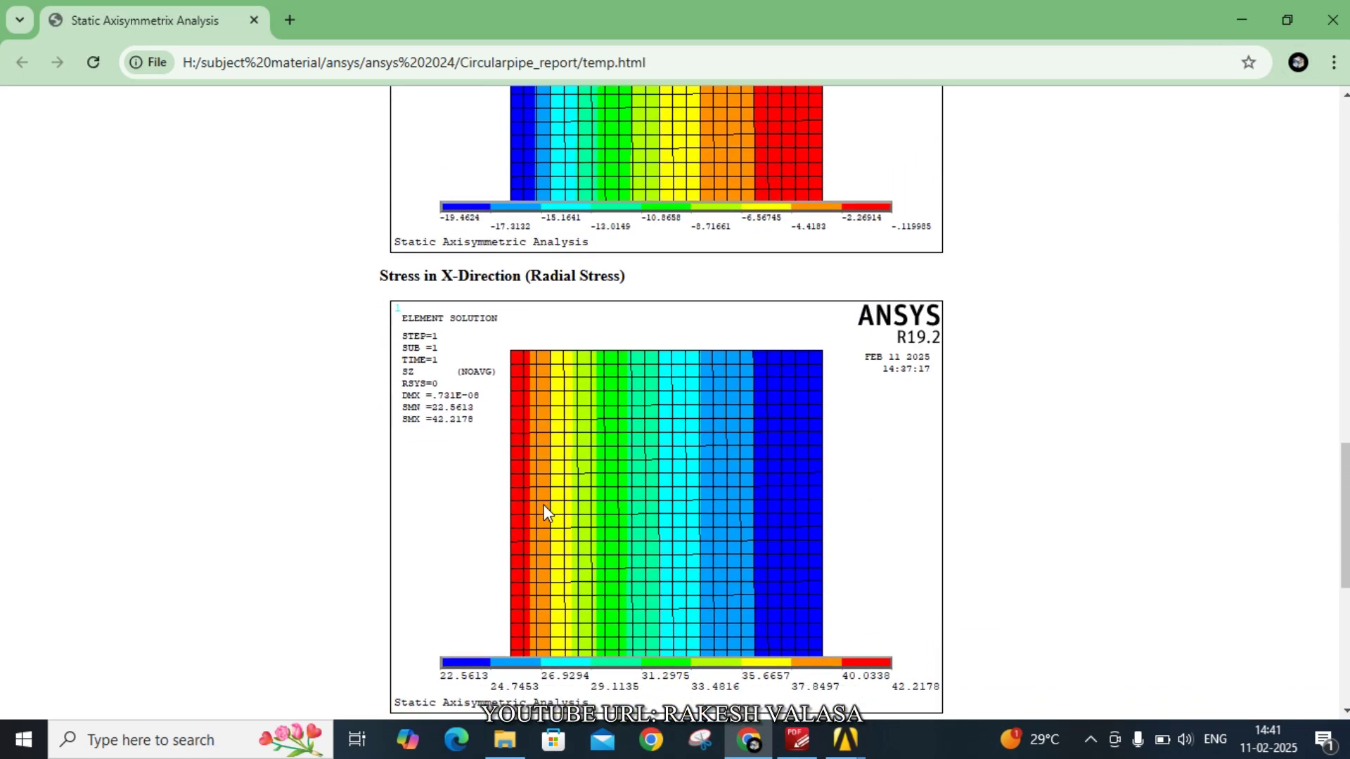
pyautogui.scroll(20, 539, 514)
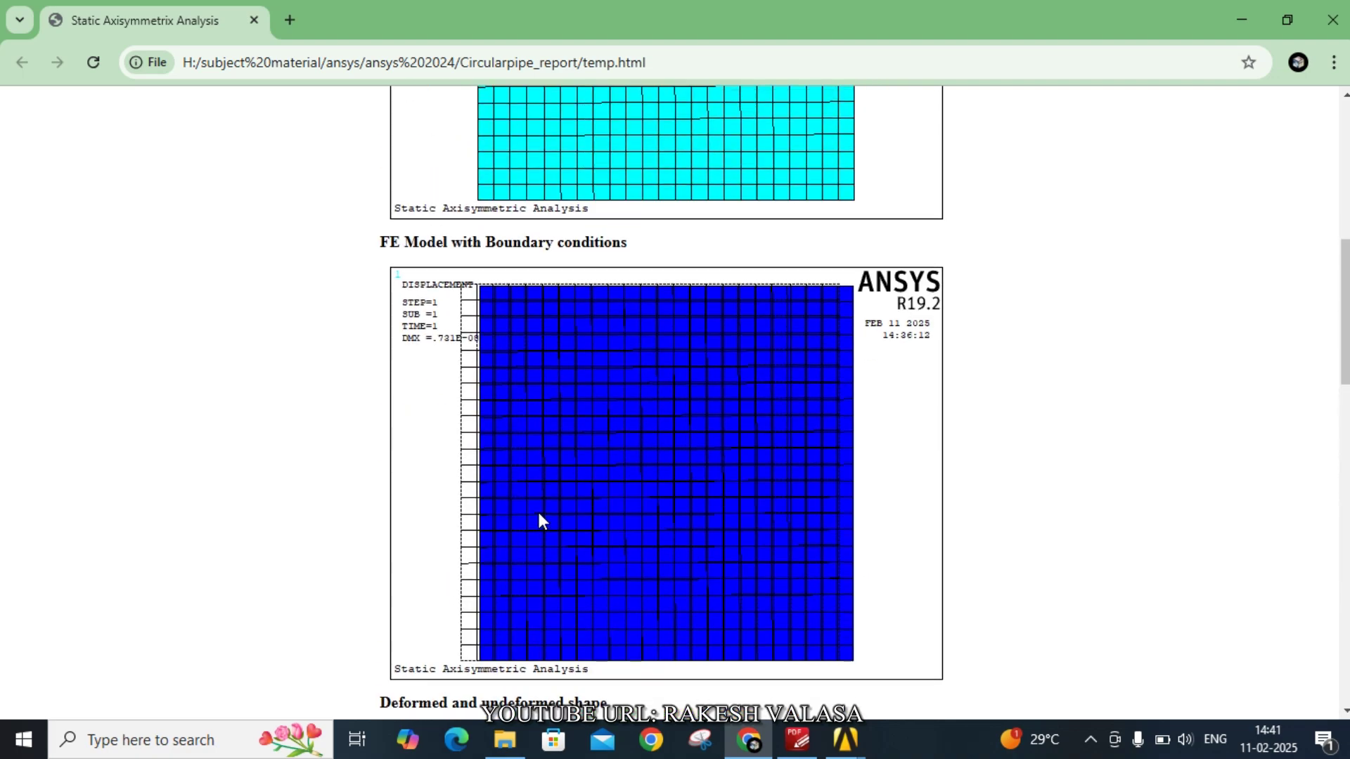
pyautogui.scroll(-4, 540, 514)
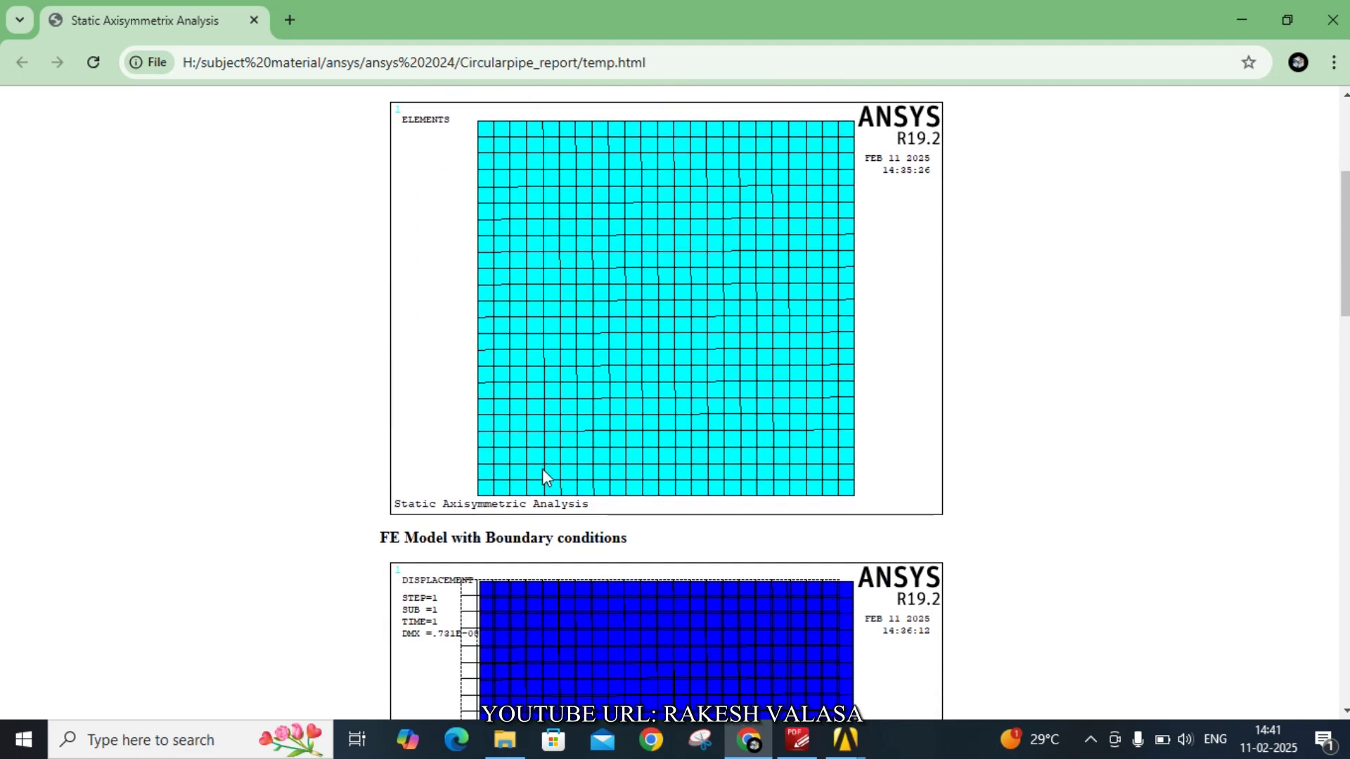
pyautogui.scroll(1, 542, 469)
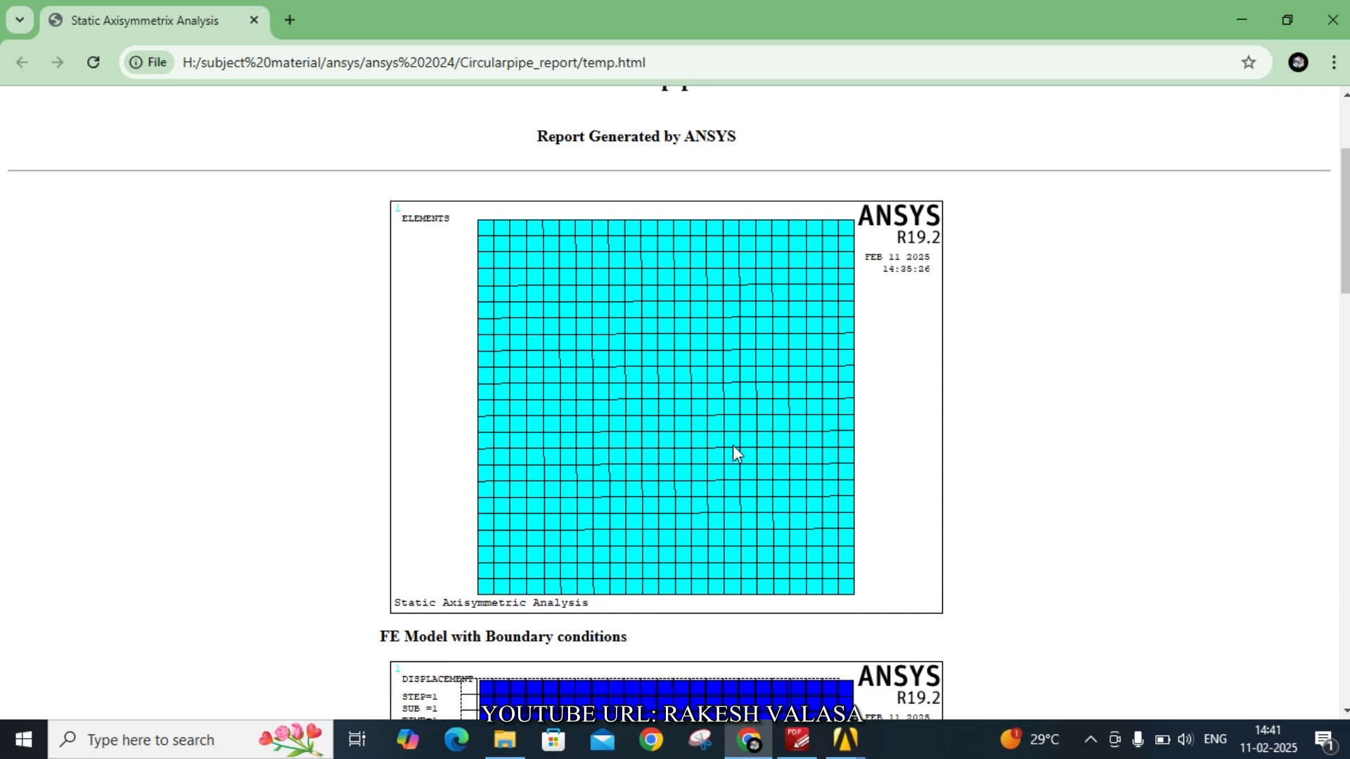
pyautogui.scroll(3, 733, 451)
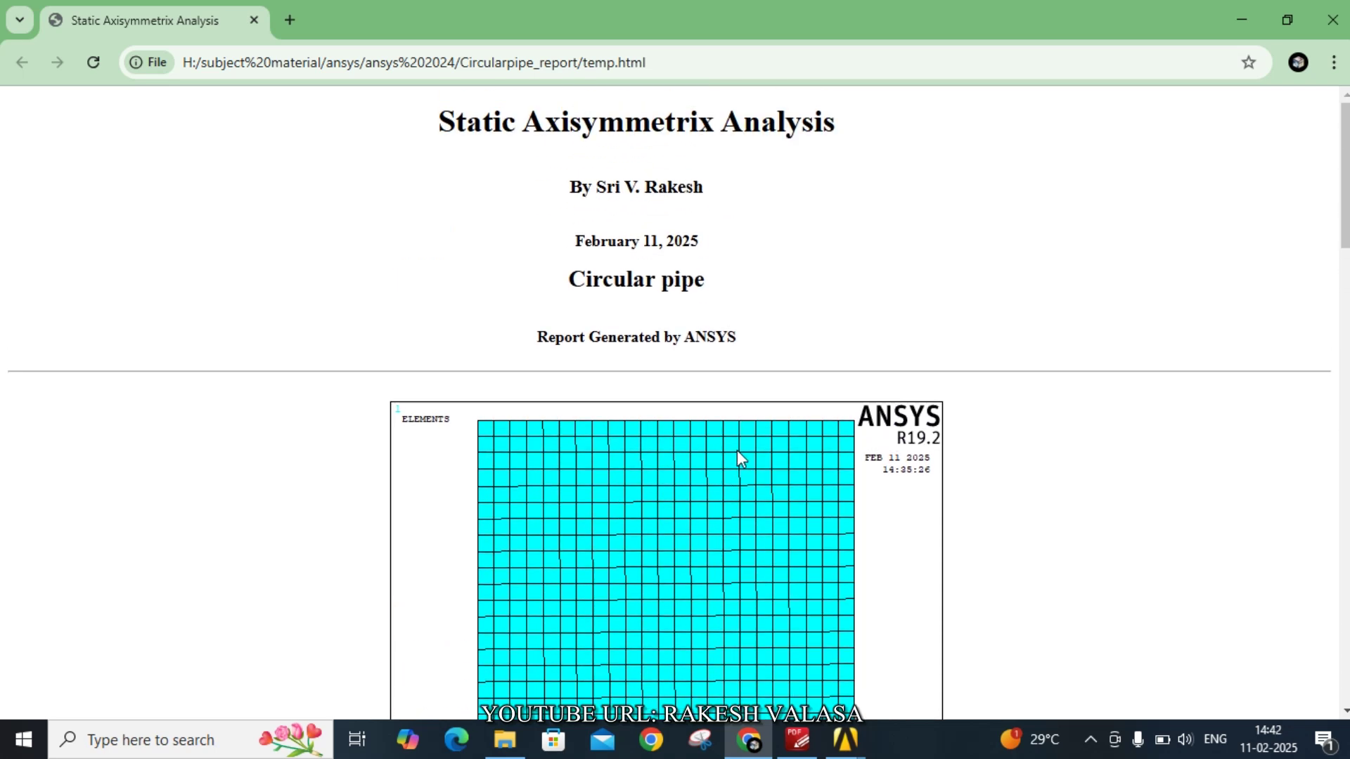
# Set up printing the report to Microsoft Print to PDF with 2 pages per sheet
pyautogui.hotkey('ctrl', 'p')
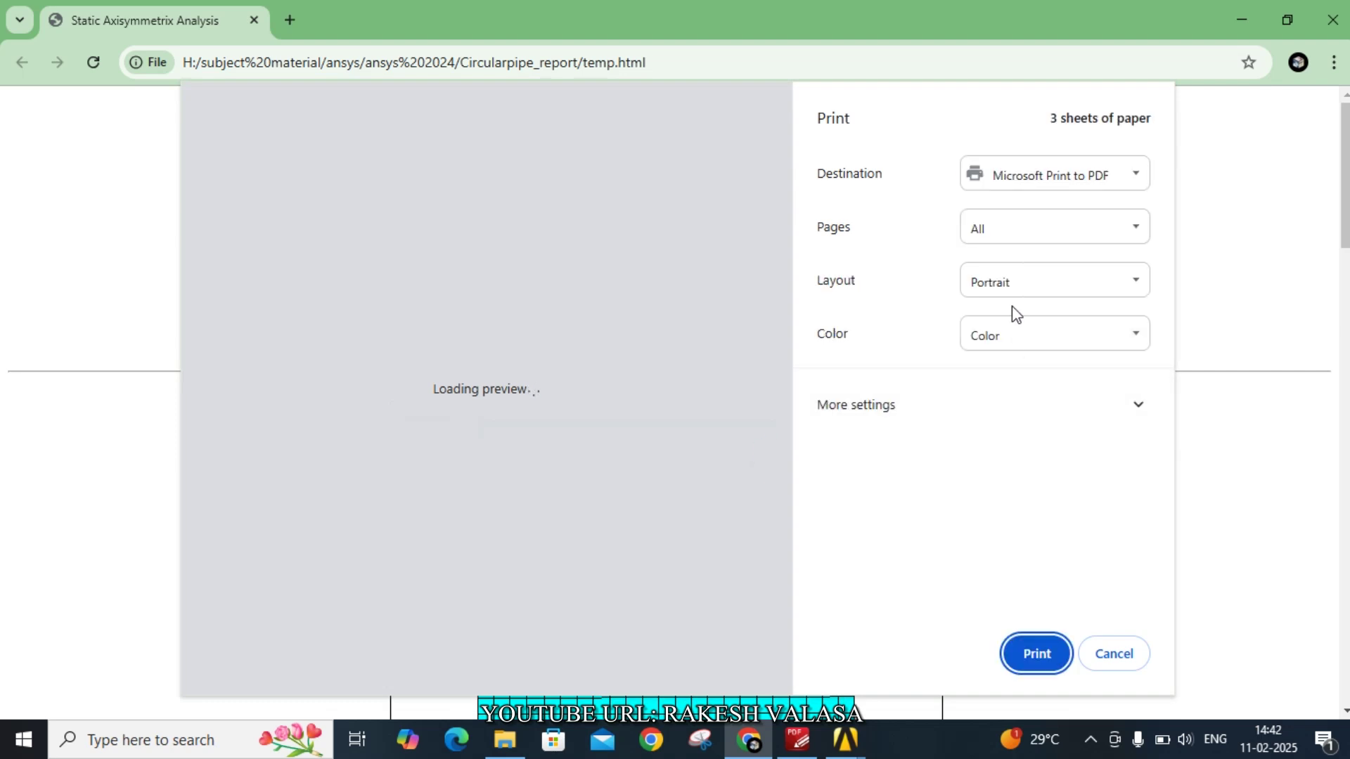
pyautogui.click(1061, 413)
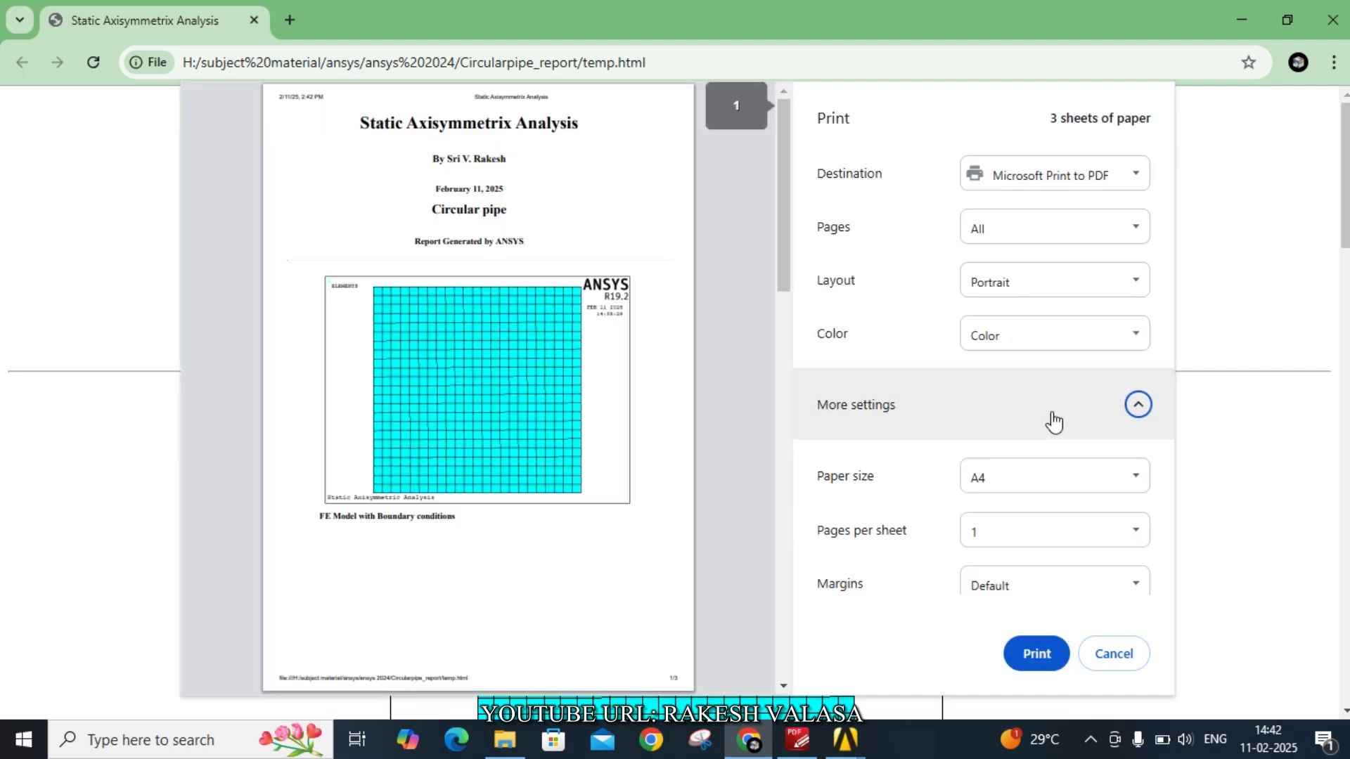
pyautogui.scroll(-3, 1009, 482)
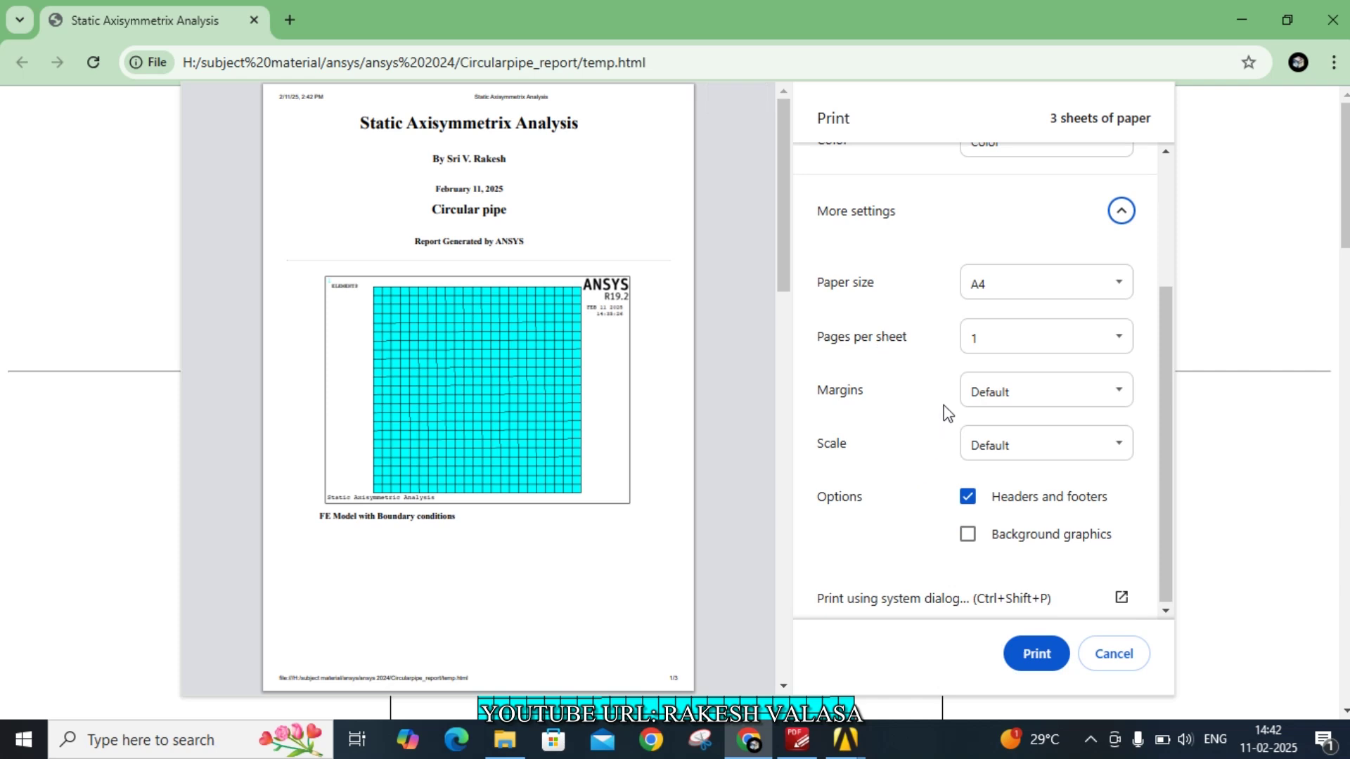
pyautogui.click(1019, 349)
pyautogui.click(1002, 393)
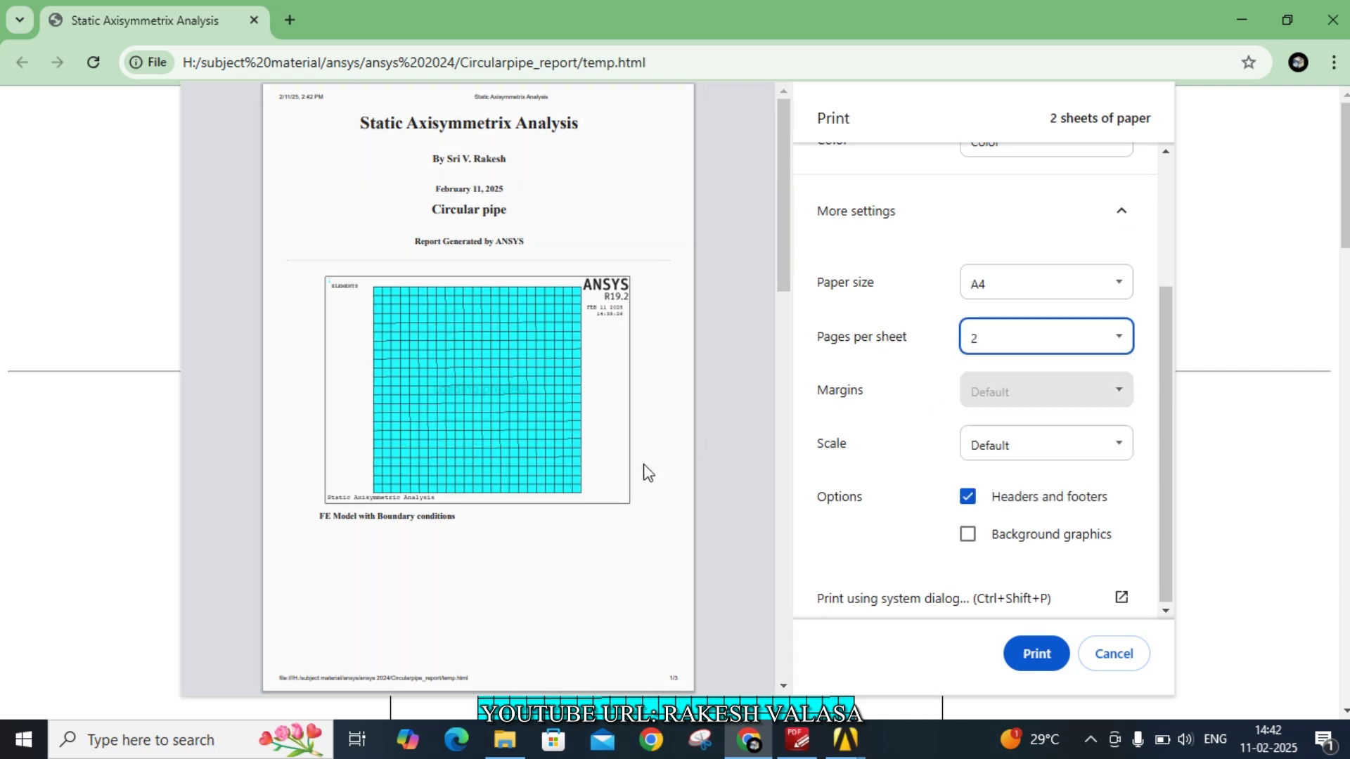
# Check the sheets in the print preview, start printing the report to PDF, and cancel saving the output file
pyautogui.scroll(-3, 642, 473)
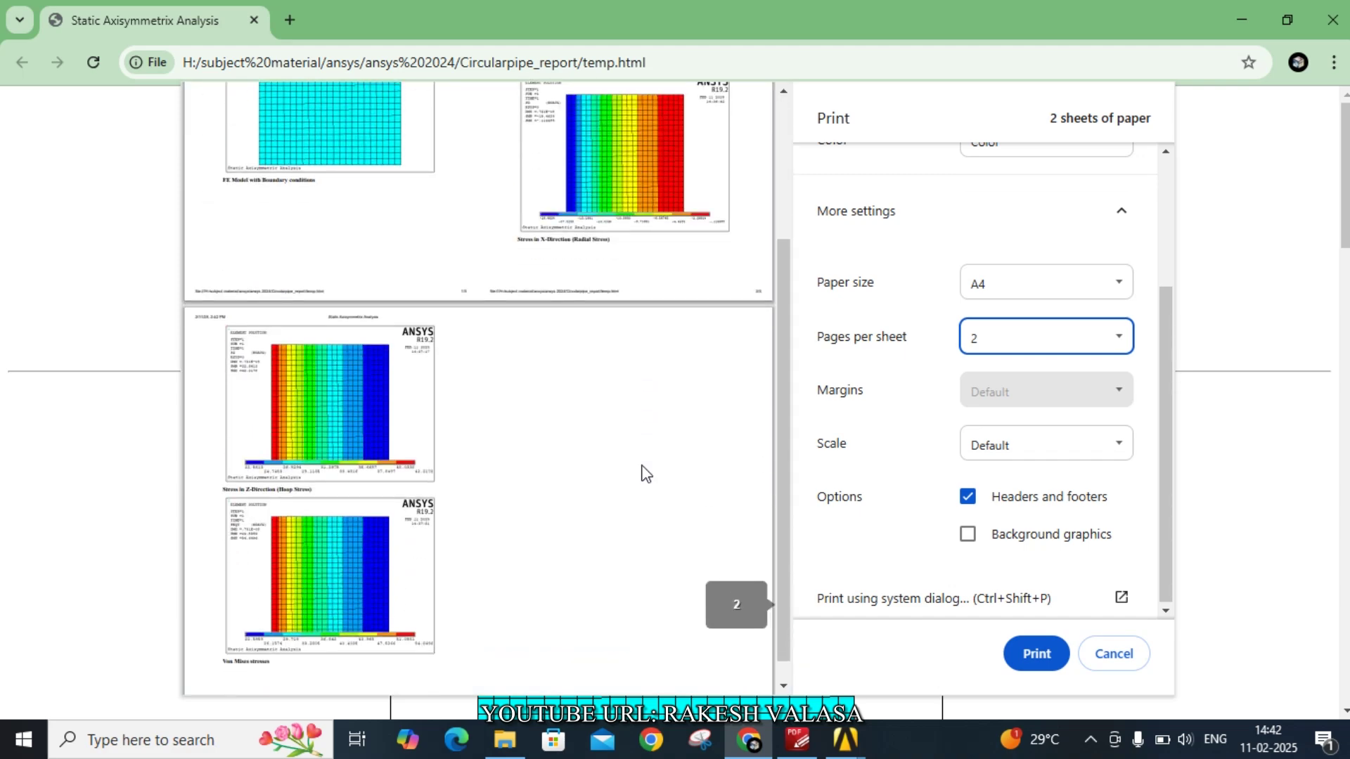
pyautogui.scroll(3, 642, 473)
pyautogui.scroll(-3, 642, 476)
pyautogui.scroll(3, 640, 476)
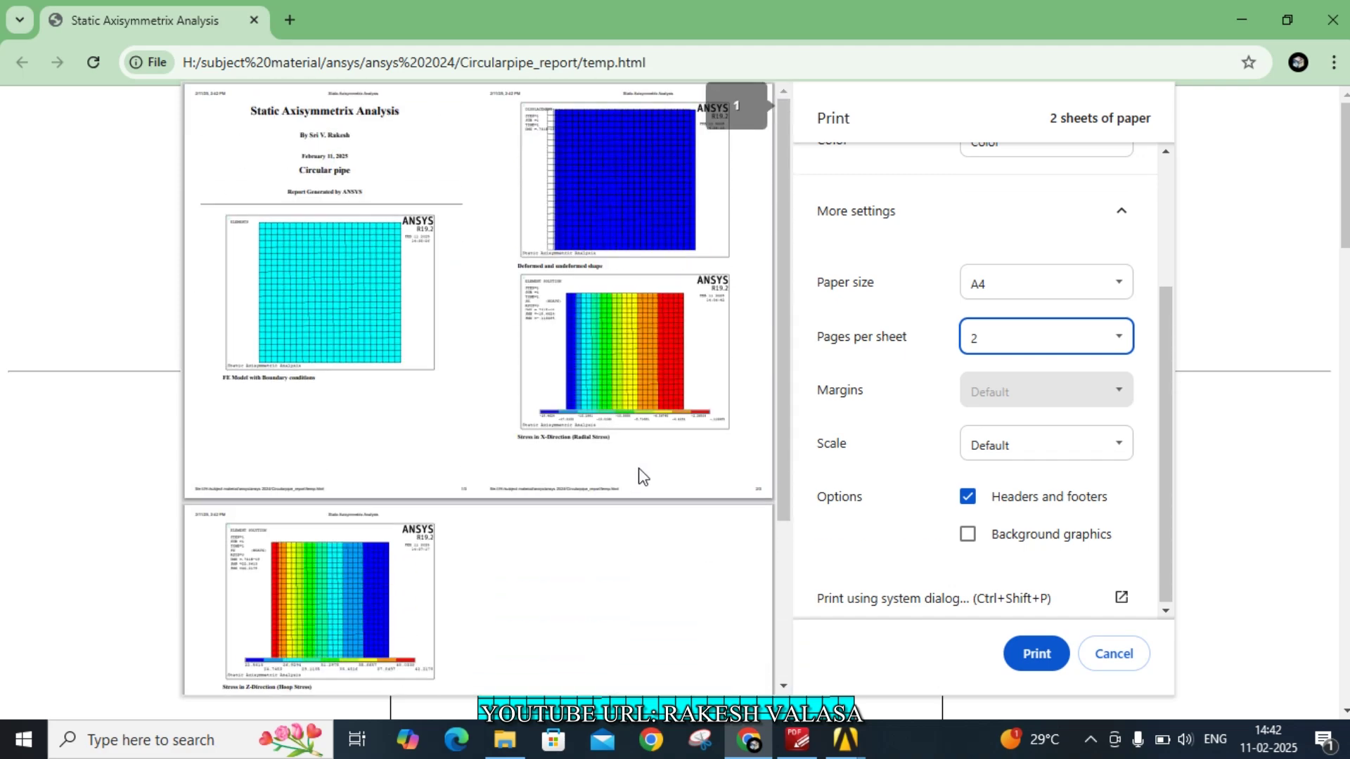
pyautogui.click(1032, 663)
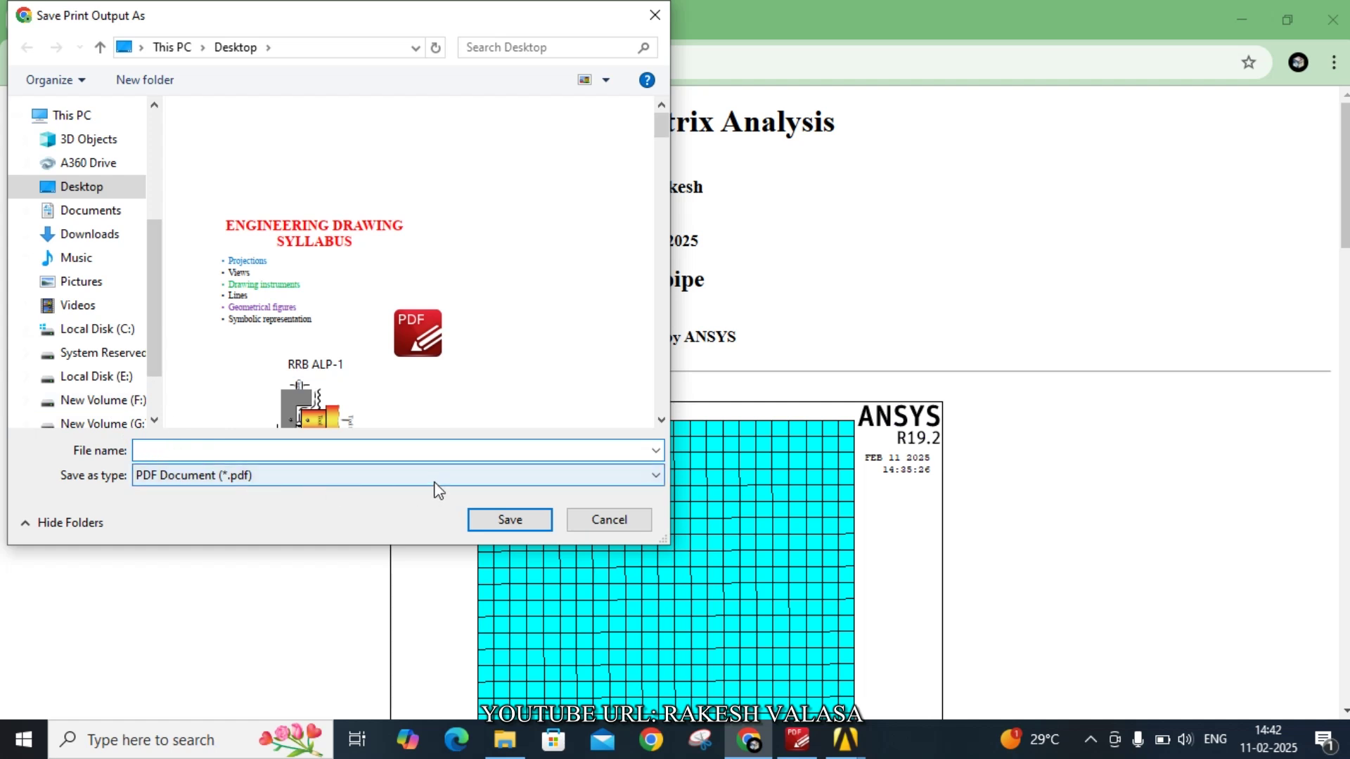
pyautogui.click(618, 526)
# Switch back to the ANSYS Mechanical window and close the HTML Report Assembler
pyautogui.moveTo(846, 739)
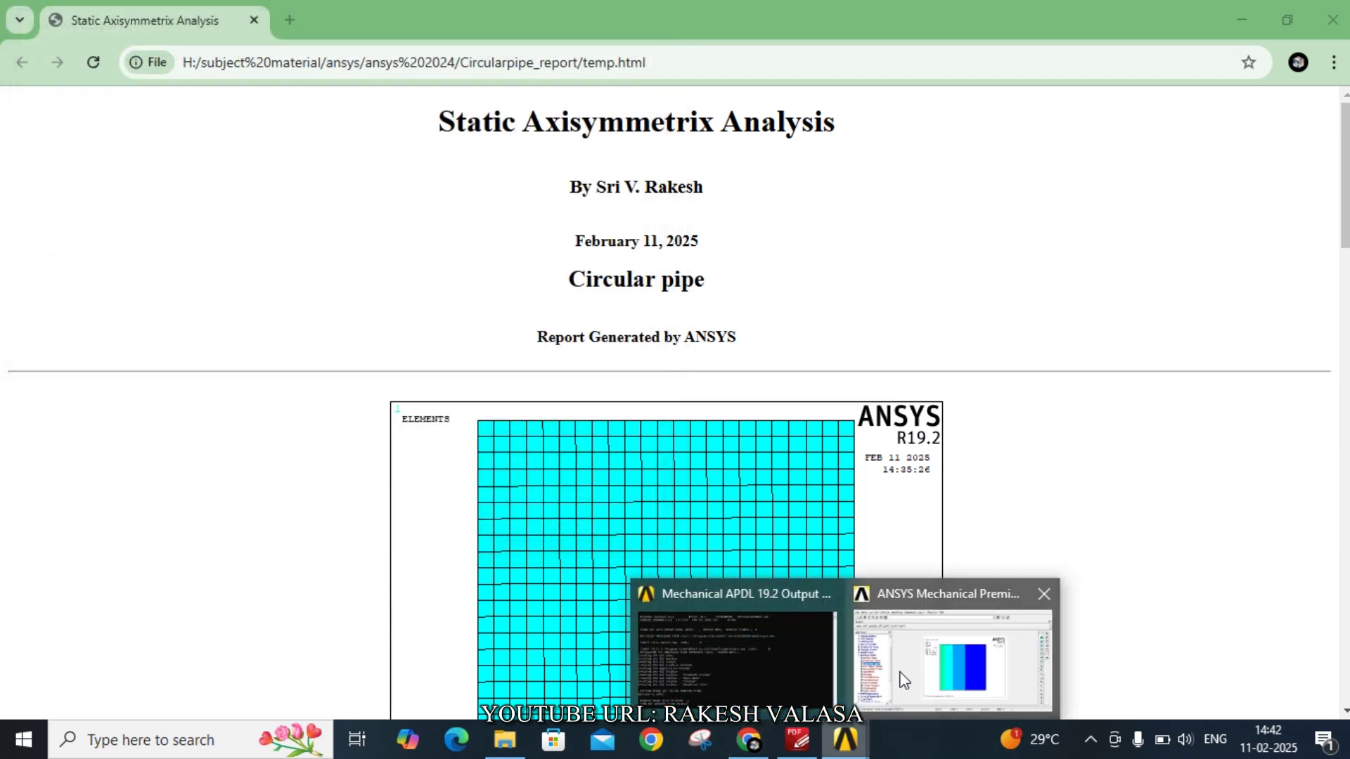
pyautogui.click(869, 674)
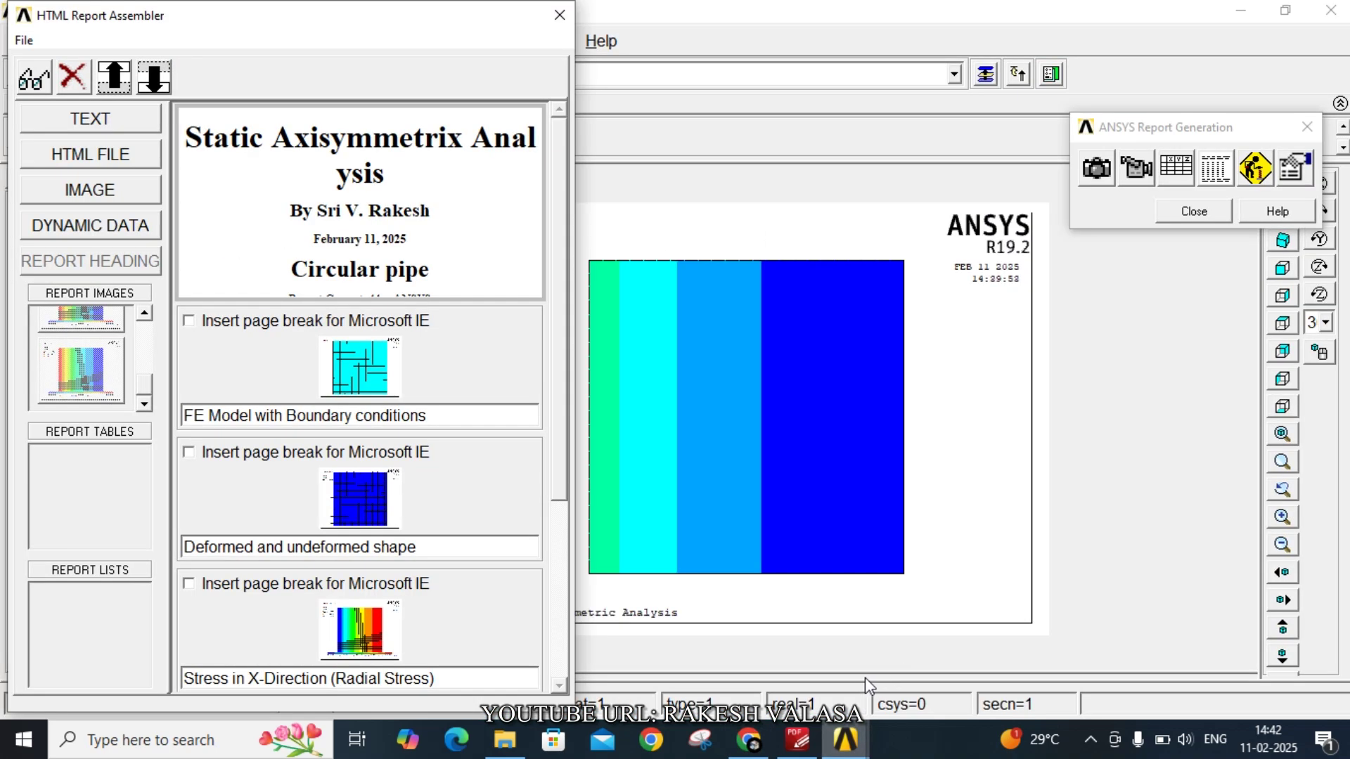
pyautogui.click(559, 15)
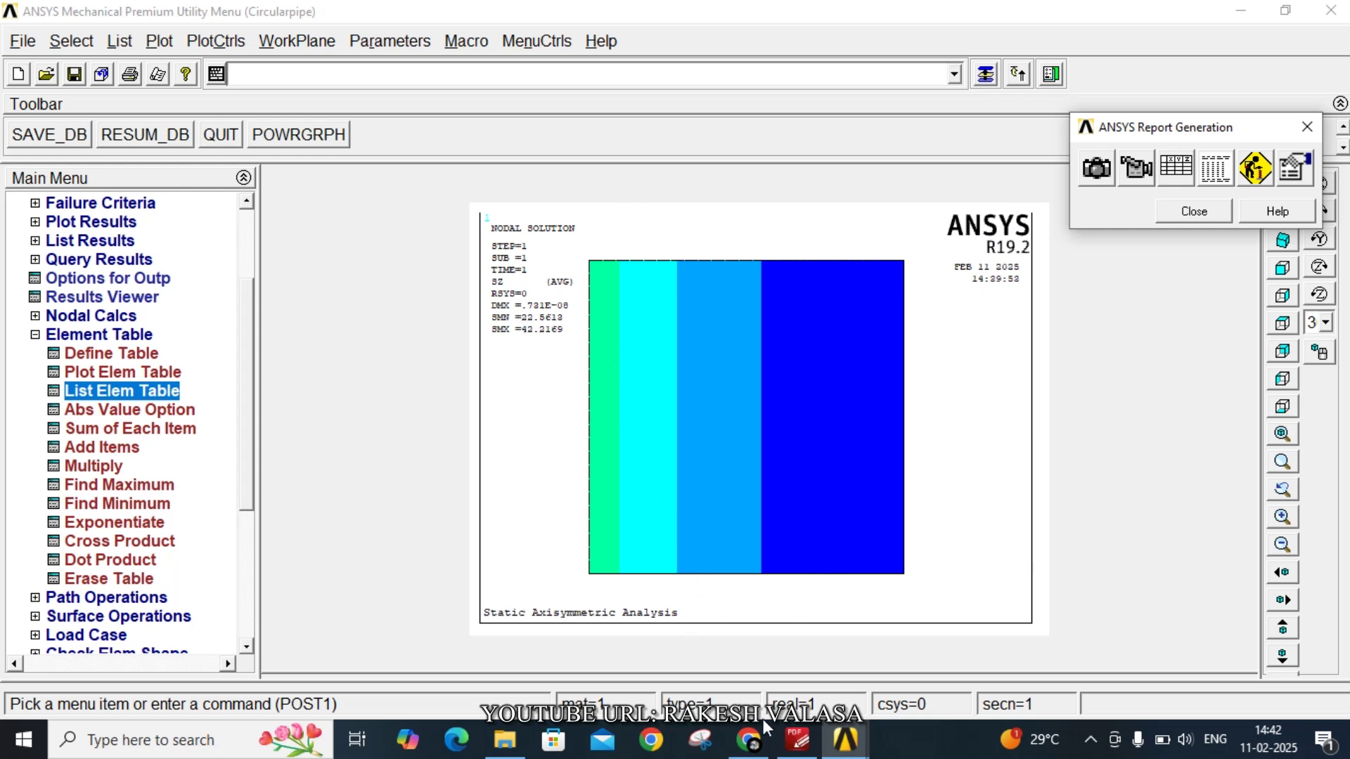
# Switch to the lab manual in PDF-XChange Editor and review the circular pipe's model figures, procedure and preprocessing instructions
pyautogui.click(796, 740)
pyautogui.scroll(-3, 709, 495)
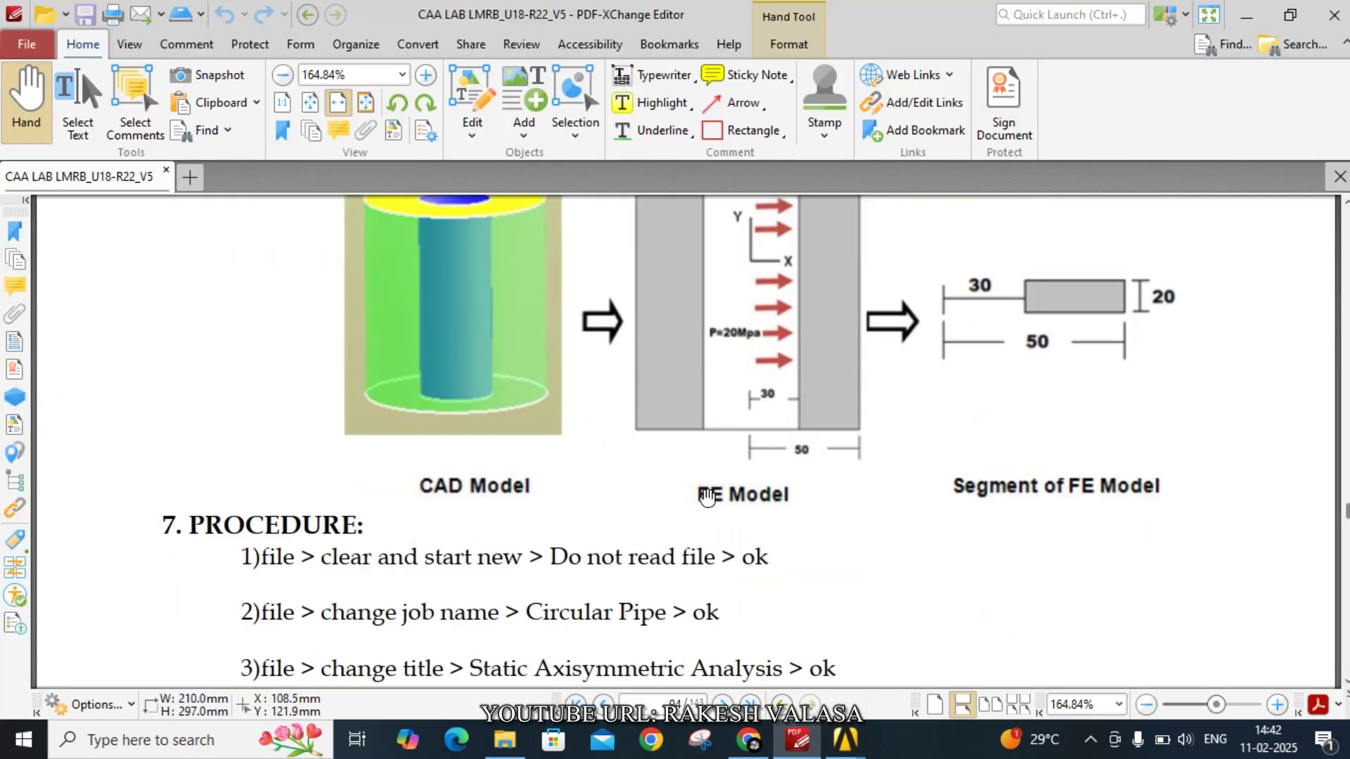
pyautogui.scroll(-5, 707, 496)
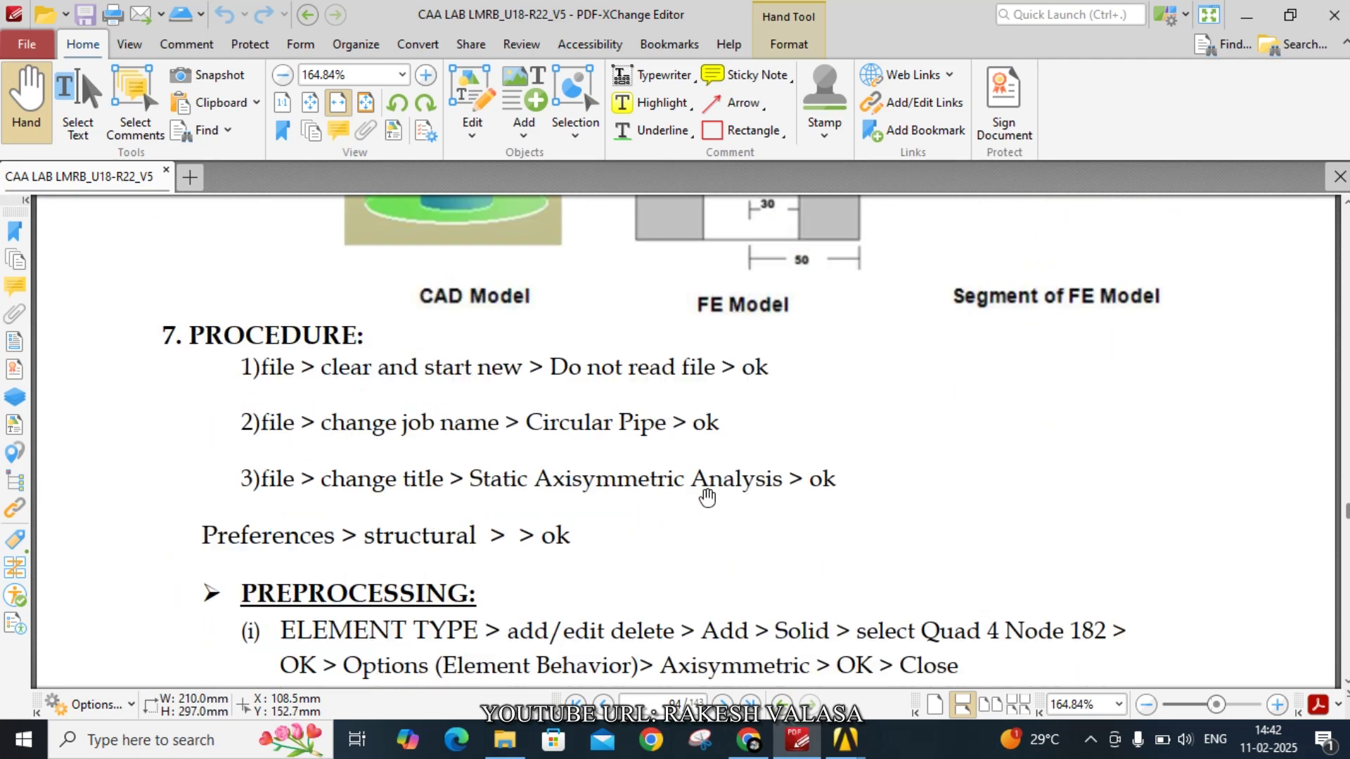
pyautogui.scroll(-2, 707, 497)
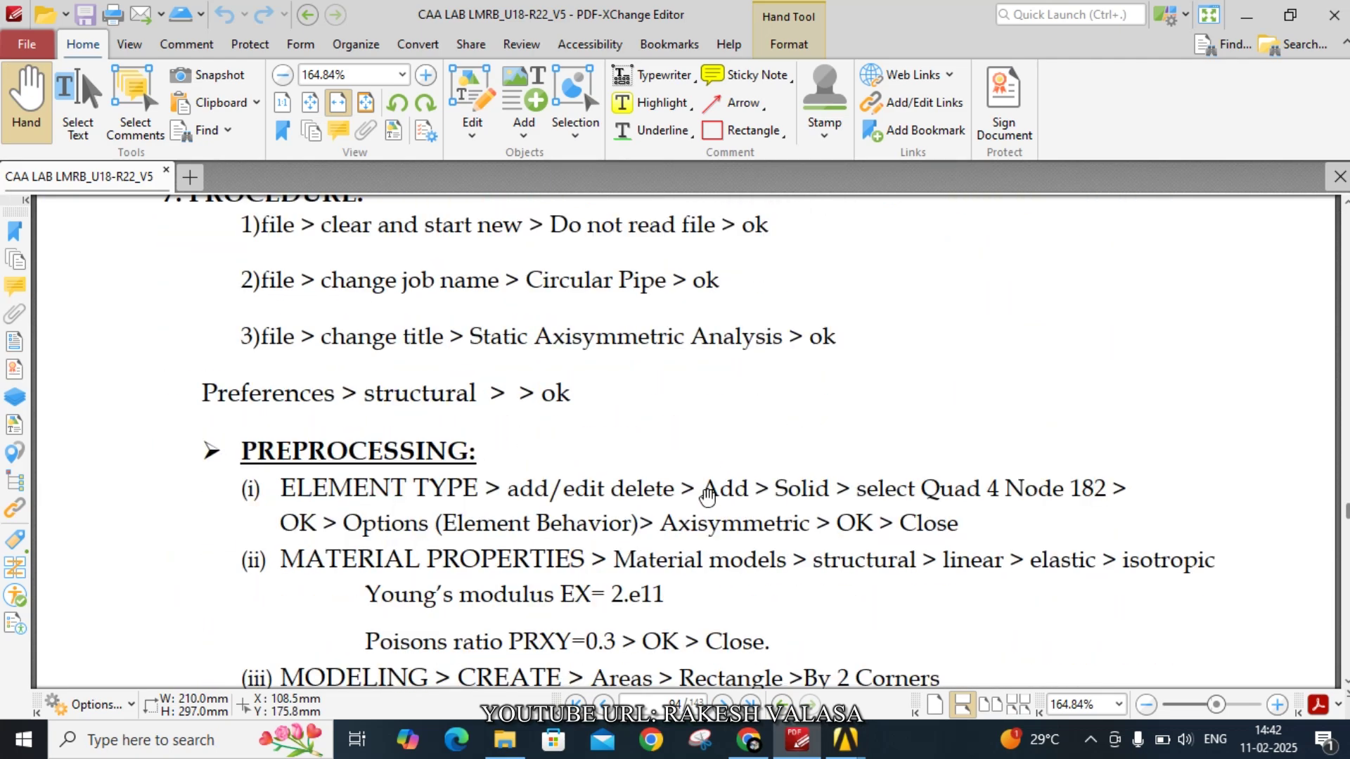